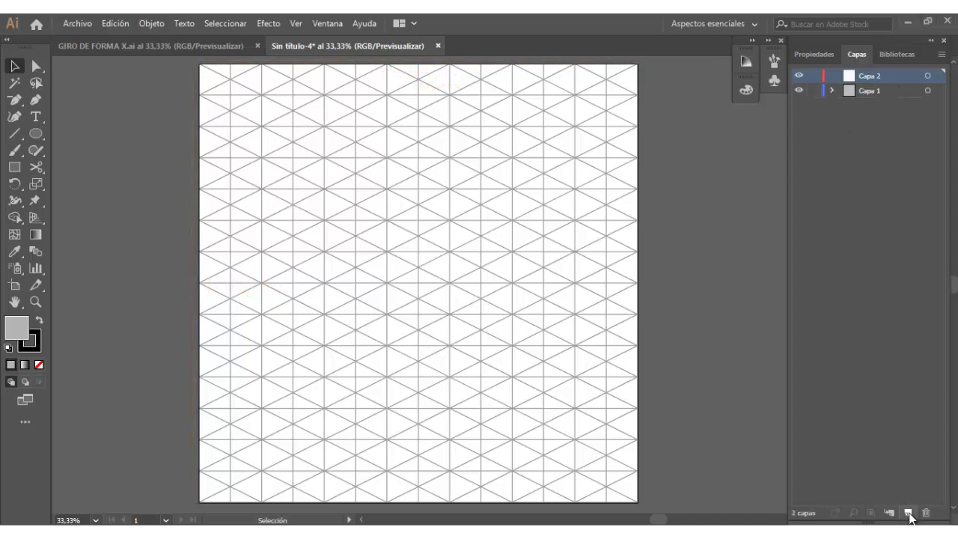
Step: Choose the Pen tool and set the fill to None in the Propiedades panel
left_click(35, 99)
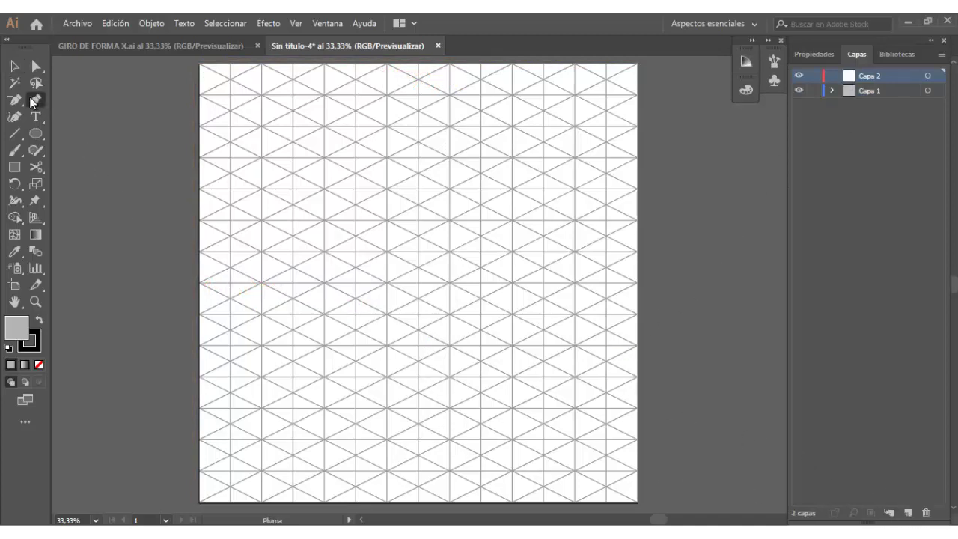
left_click(805, 60)
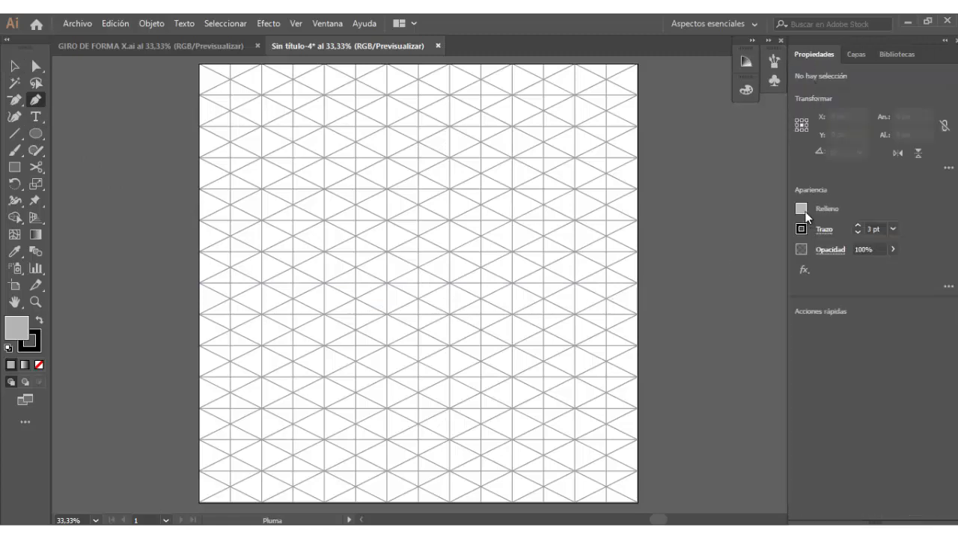
left_click(799, 212)
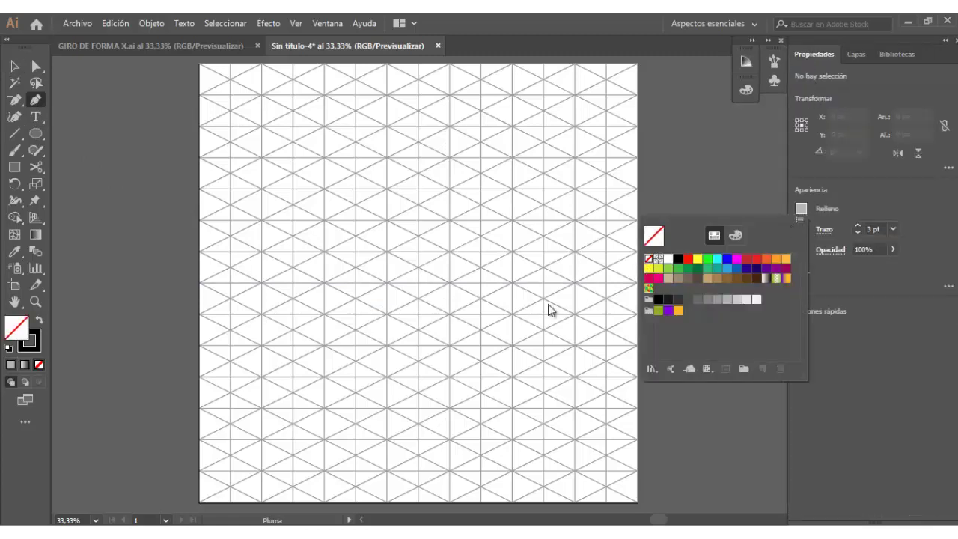
Step: Place the diamond's bottom and right corners on isometric grid intersections
left_click(515, 391)
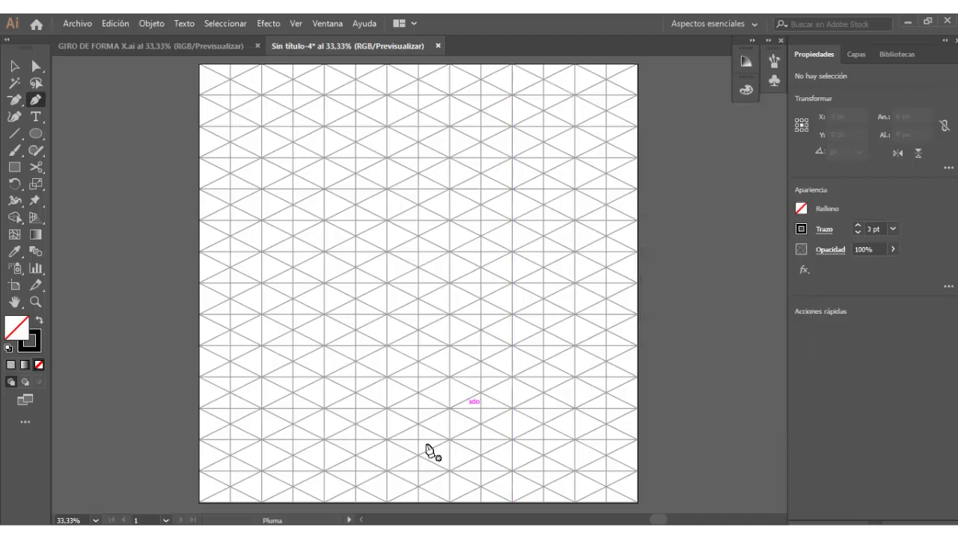
scroll(407, 396, "up", 2)
scroll(406, 389, "up", 1)
scroll(406, 389, "up", 3)
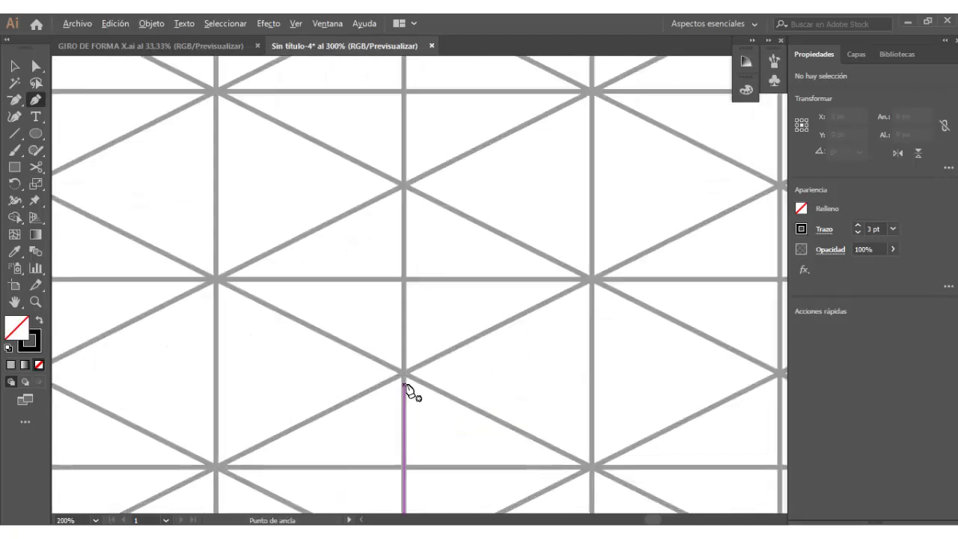
scroll(406, 385, "up", 1)
left_click(402, 363)
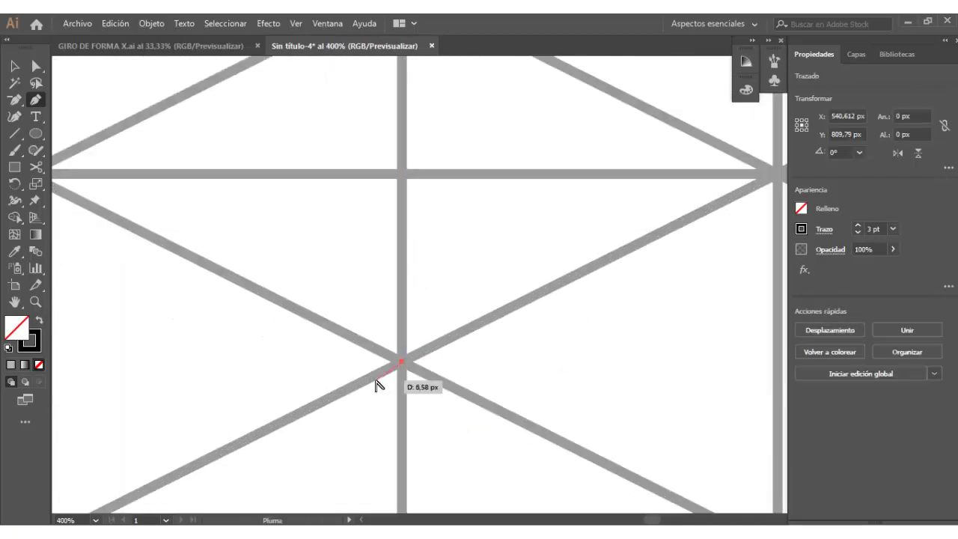
scroll(375, 382, "down", 2)
scroll(375, 381, "down", 2)
scroll(677, 229, "up", 2)
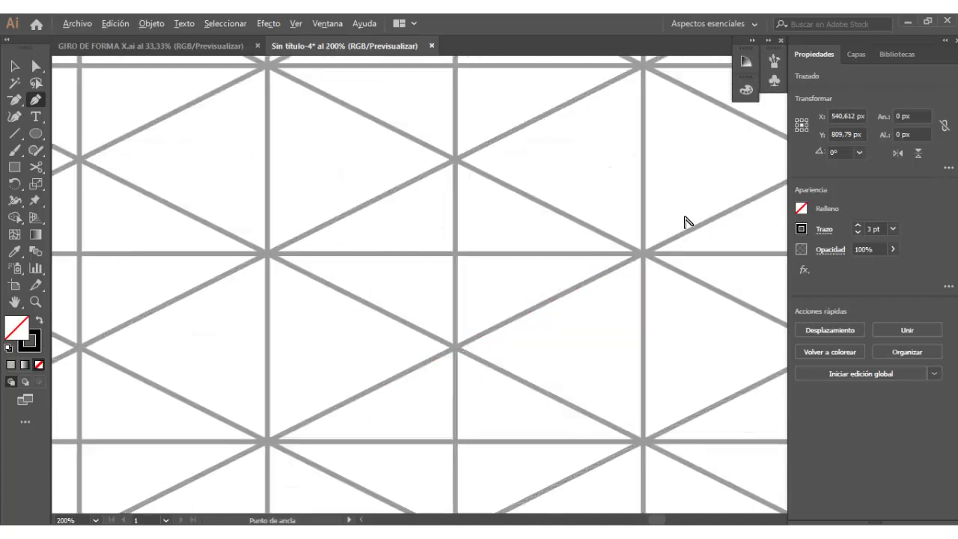
scroll(678, 232, "up", 2)
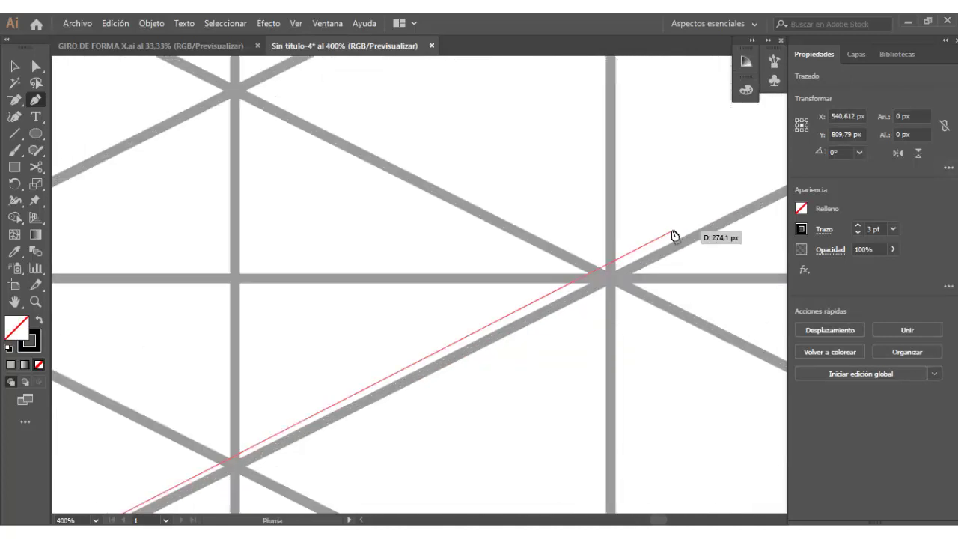
left_click(611, 279)
scroll(625, 285, "down", 3)
scroll(621, 285, "down", 1)
scroll(622, 284, "down", 1)
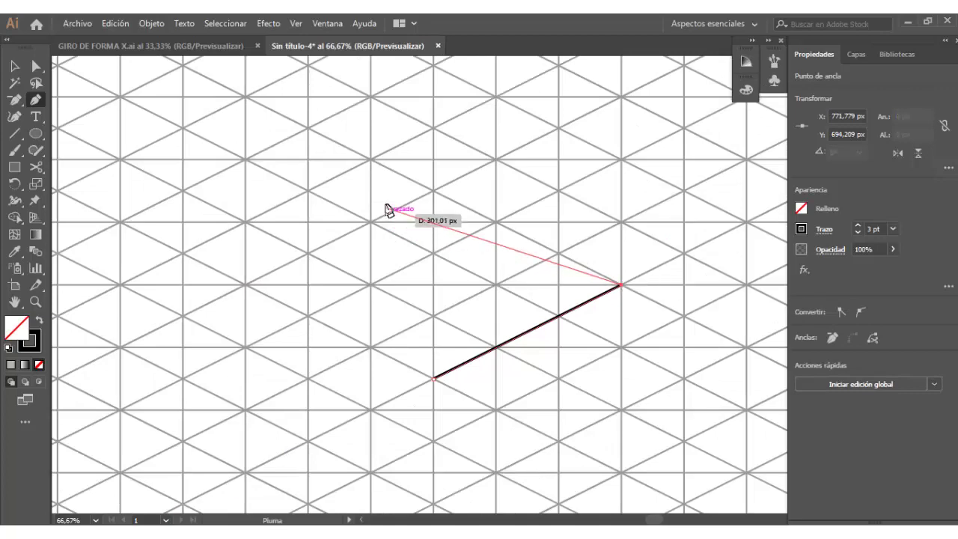
Step: Add the diamond's top and left corners and close it at the starting point
scroll(432, 185, "up", 3)
scroll(434, 202, "up", 3)
scroll(431, 202, "up", 1)
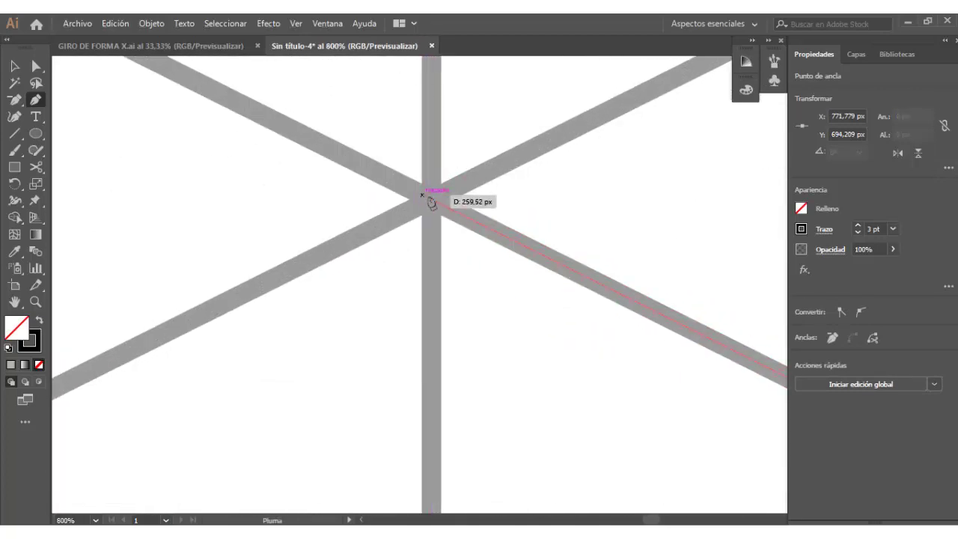
left_click(432, 202)
scroll(445, 176, "down", 3)
scroll(427, 184, "down", 3)
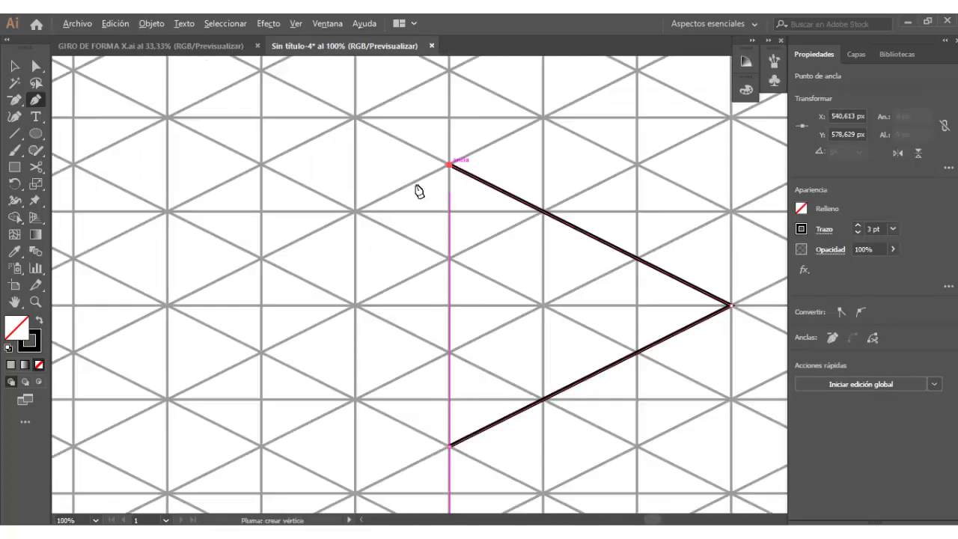
scroll(163, 302, "up", 2)
scroll(214, 299, "up", 3)
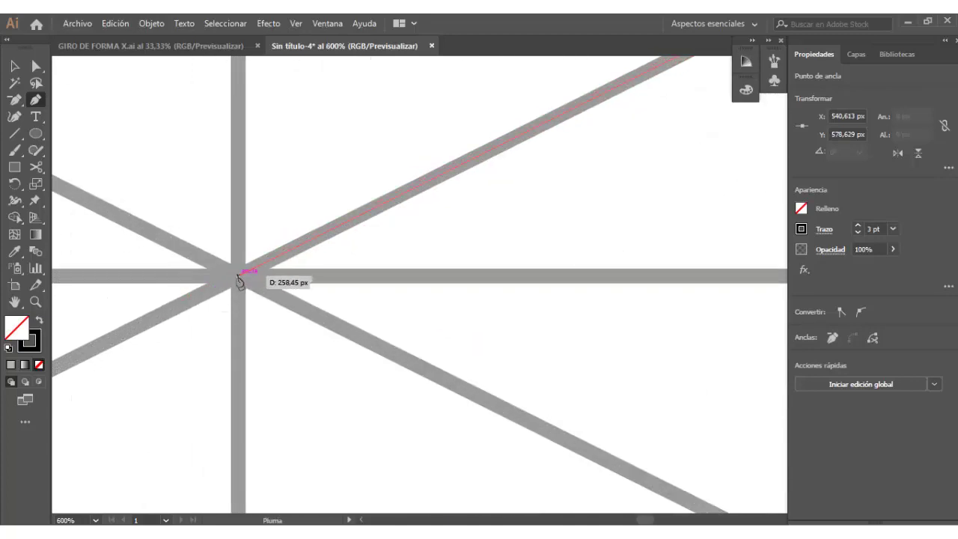
left_click(233, 270)
scroll(232, 270, "down", 4)
scroll(229, 216, "down", 2)
scroll(445, 292, "up", 2)
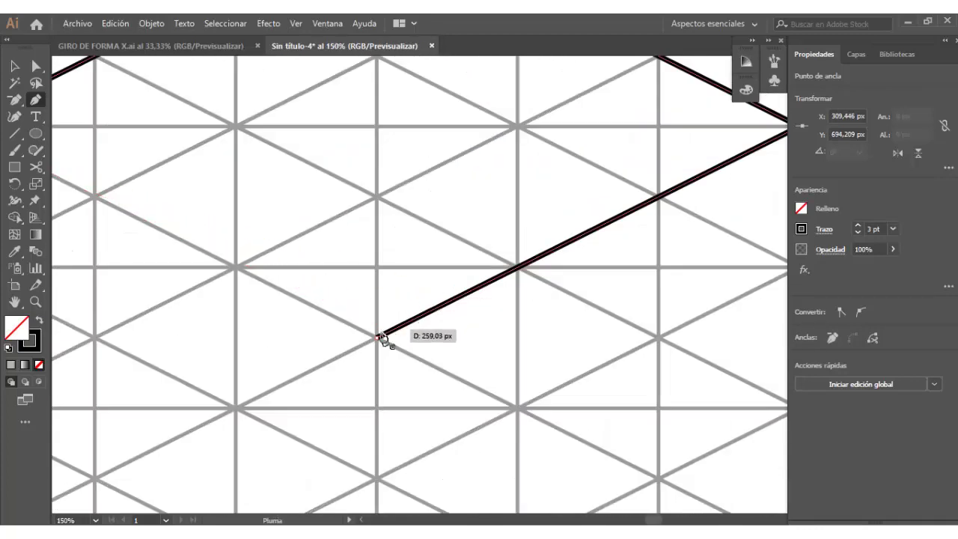
left_click(379, 337)
left_click(378, 336)
scroll(385, 364, "down", 1)
scroll(402, 385, "down", 3)
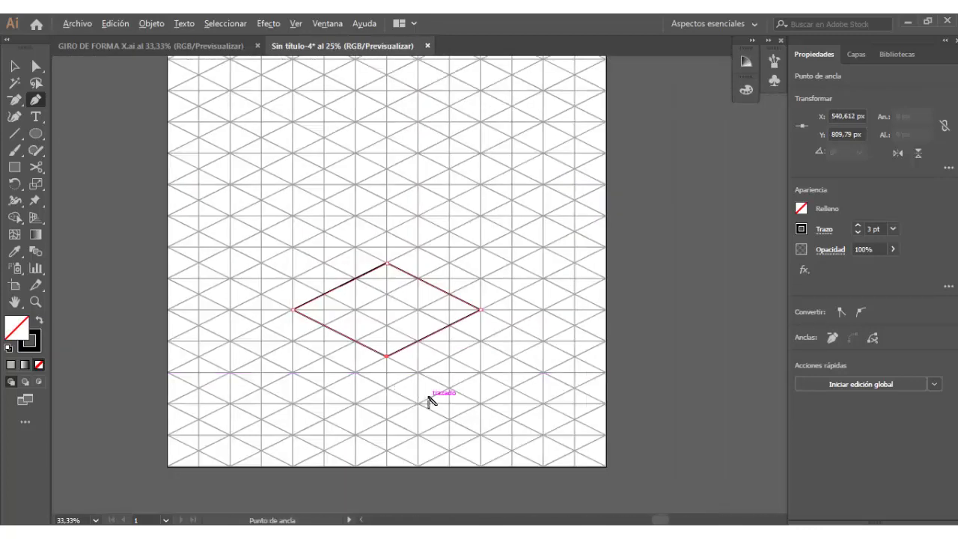
scroll(499, 244, "up", 1)
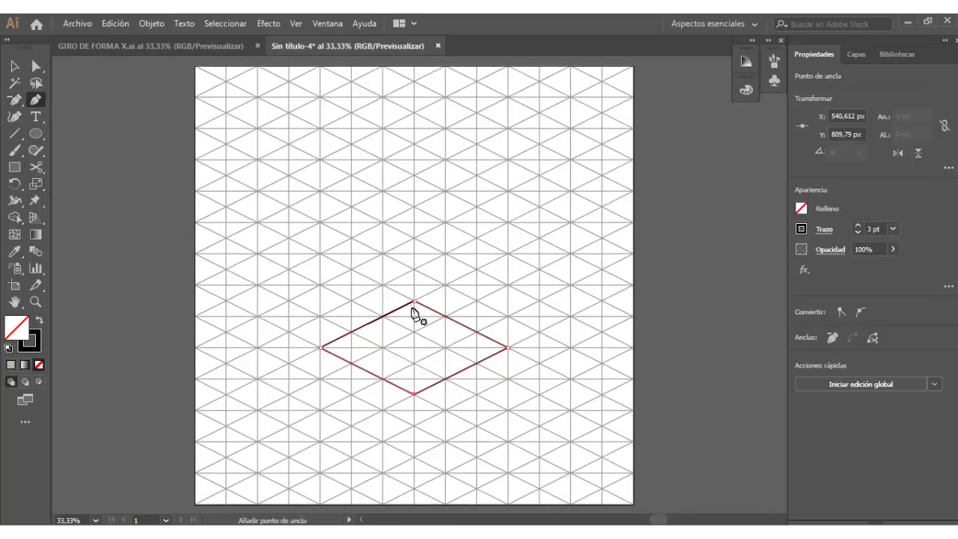
Step: With the Selection tool, Alt+Shift-drag the diamond straight up to duplicate it above
left_click(14, 67)
left_click(537, 393)
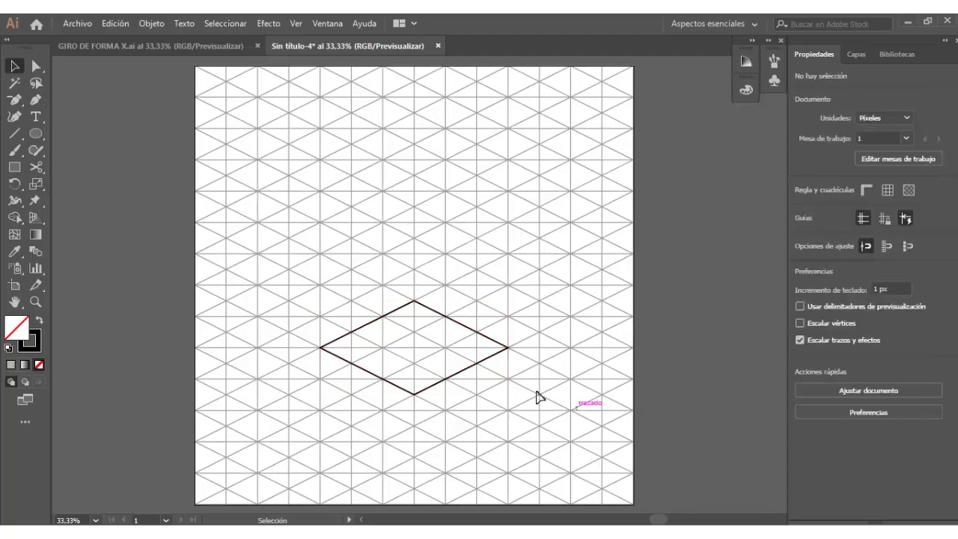
left_click(486, 365)
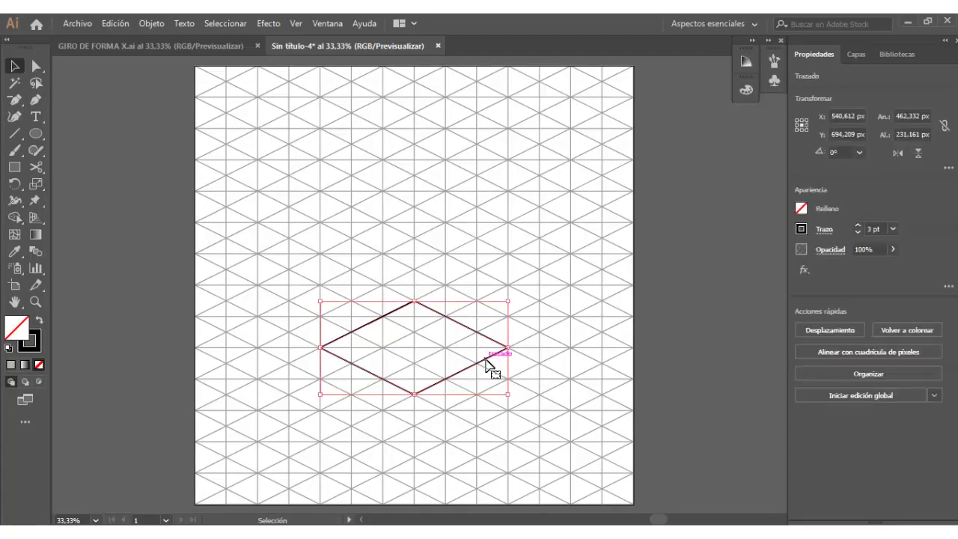
scroll(494, 361, "up", 2)
scroll(526, 345, "up", 1)
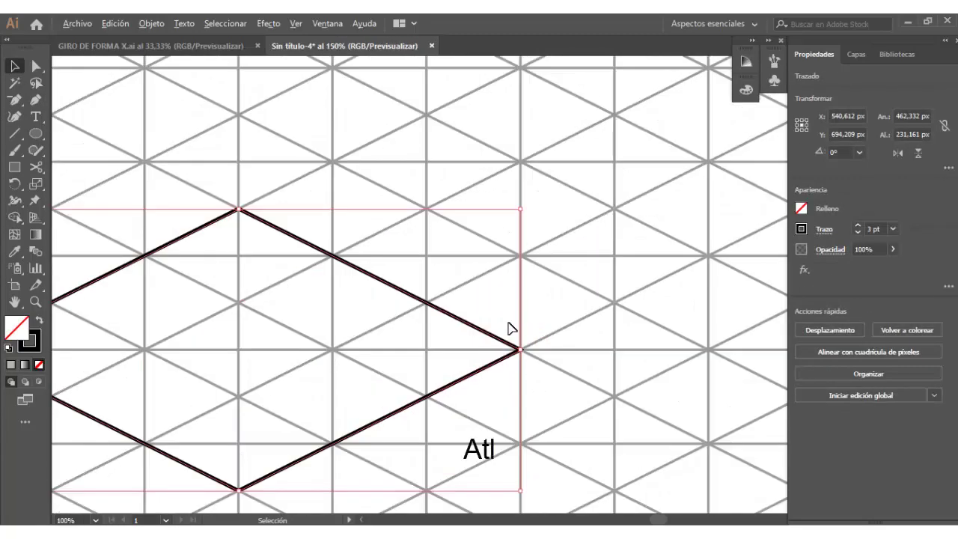
scroll(508, 328, "up", 1)
scroll(509, 326, "up", 1)
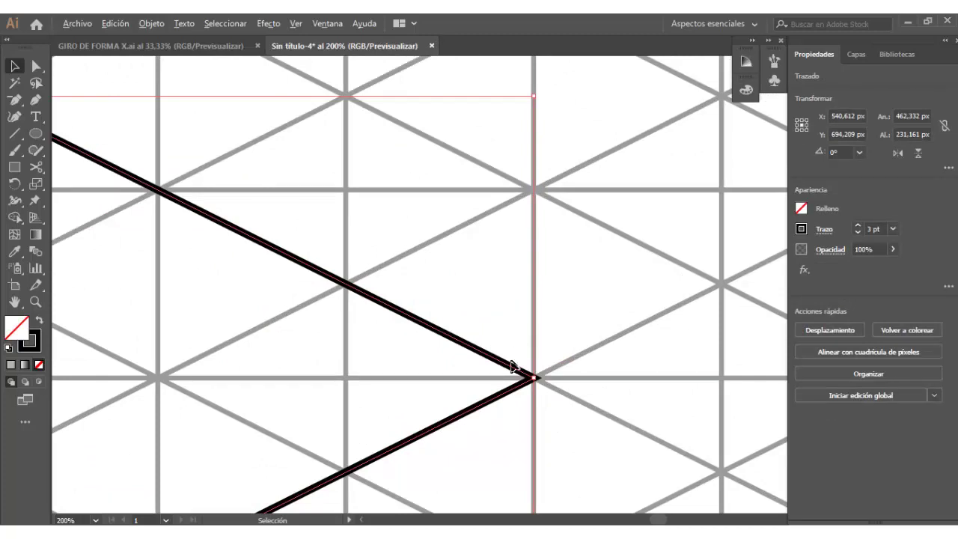
left_click_drag(512, 395, 498, 206)
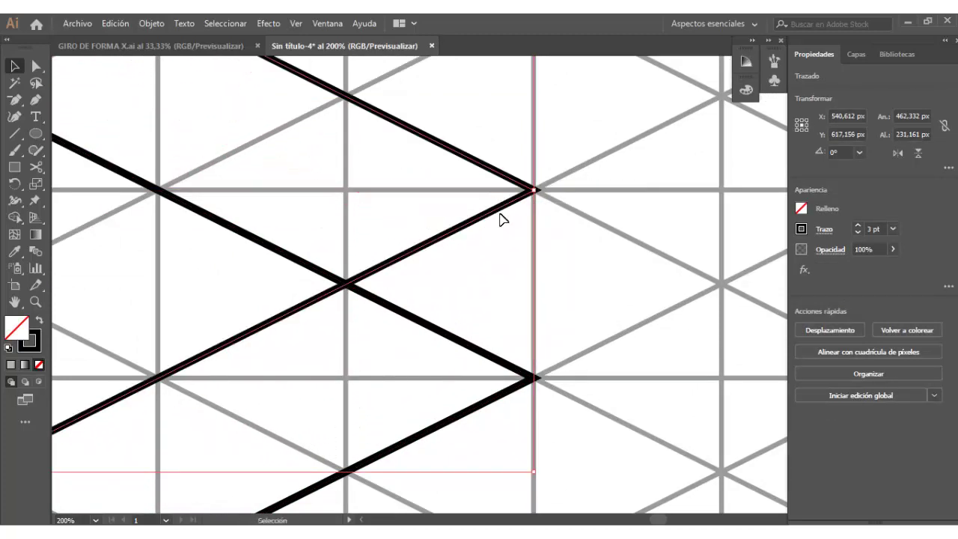
scroll(544, 323, "down", 1)
scroll(596, 322, "down", 2)
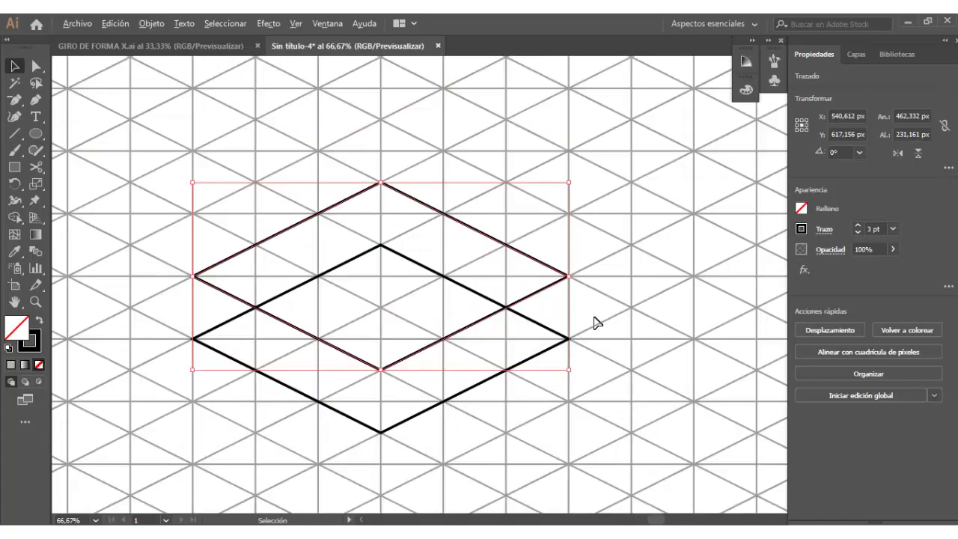
scroll(597, 321, "down", 1)
scroll(583, 277, "down", 1)
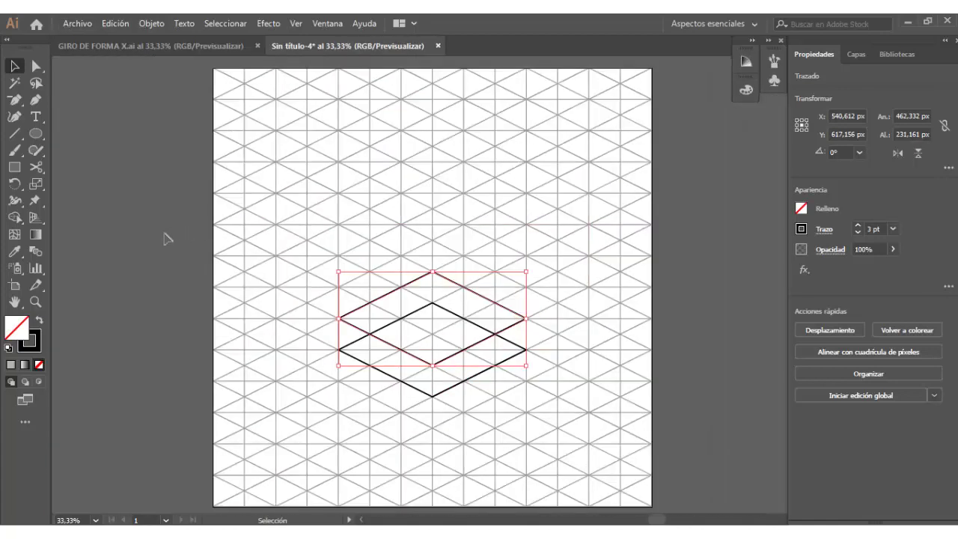
Step: Draw the first back side face as a closed path from the lower-right corner up to the upper diamond
left_click(164, 234)
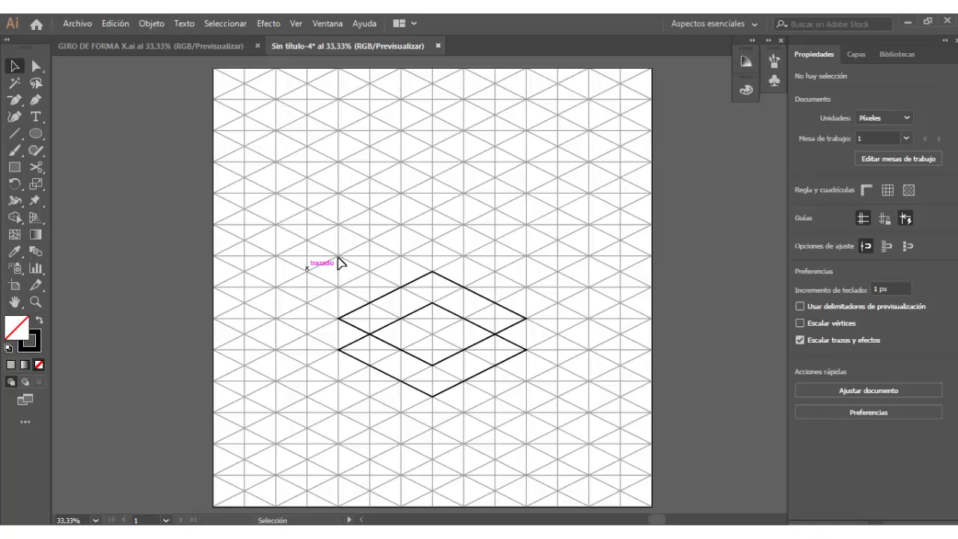
left_click(857, 54)
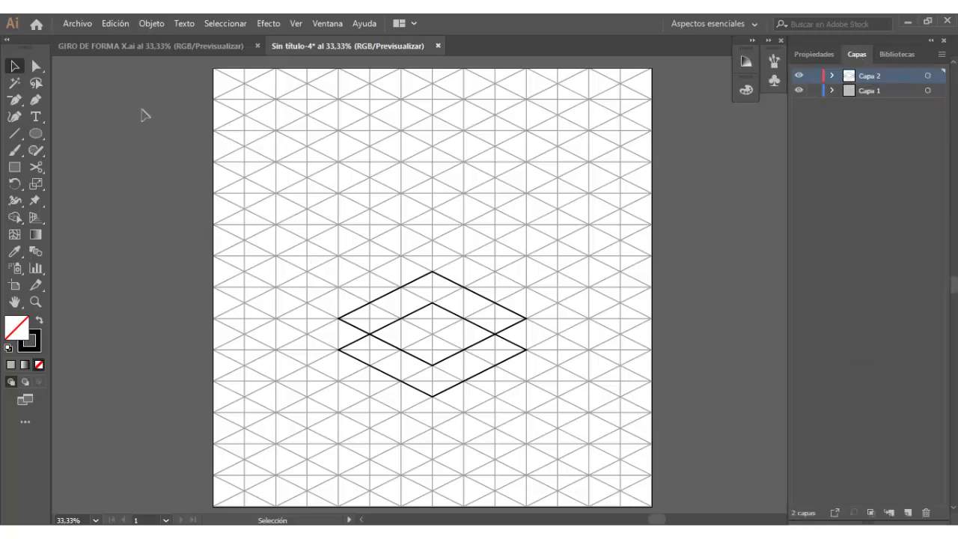
left_click(35, 99)
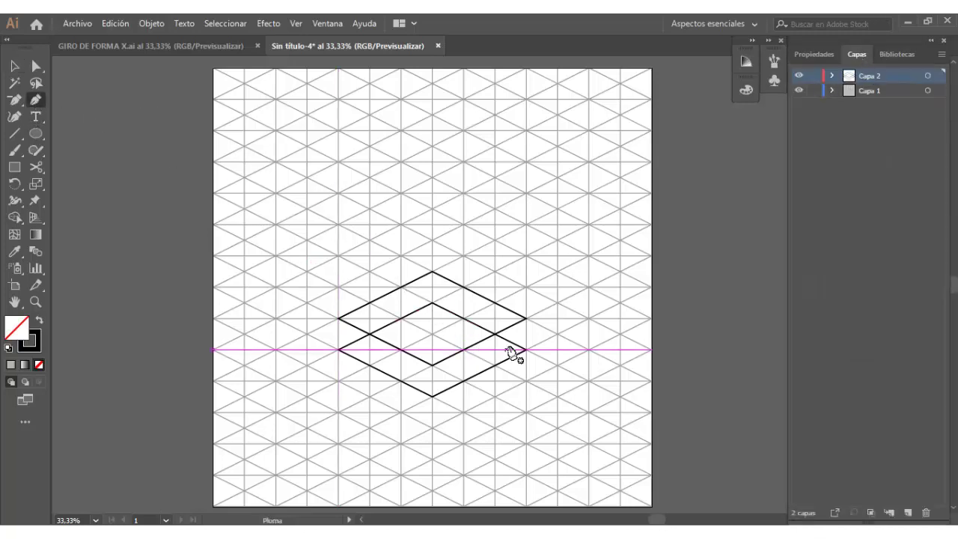
scroll(514, 353, "up", 4)
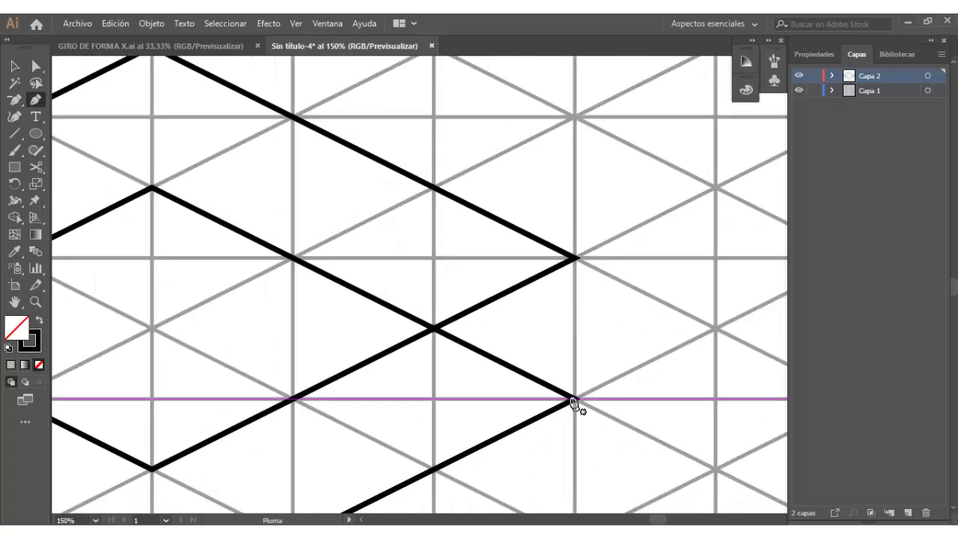
left_click(574, 398)
left_click(574, 258)
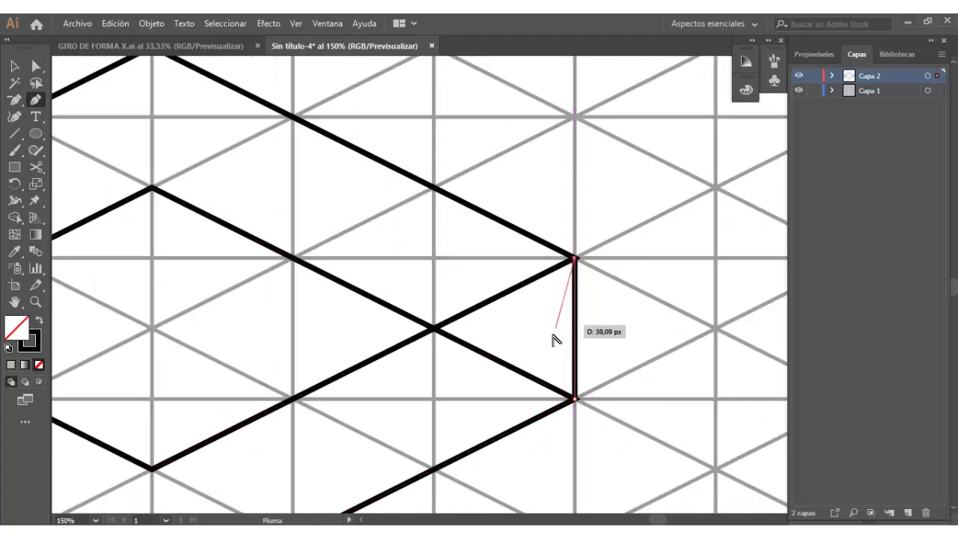
scroll(274, 157, "up", 1)
scroll(284, 150, "up", 2)
left_click(294, 125)
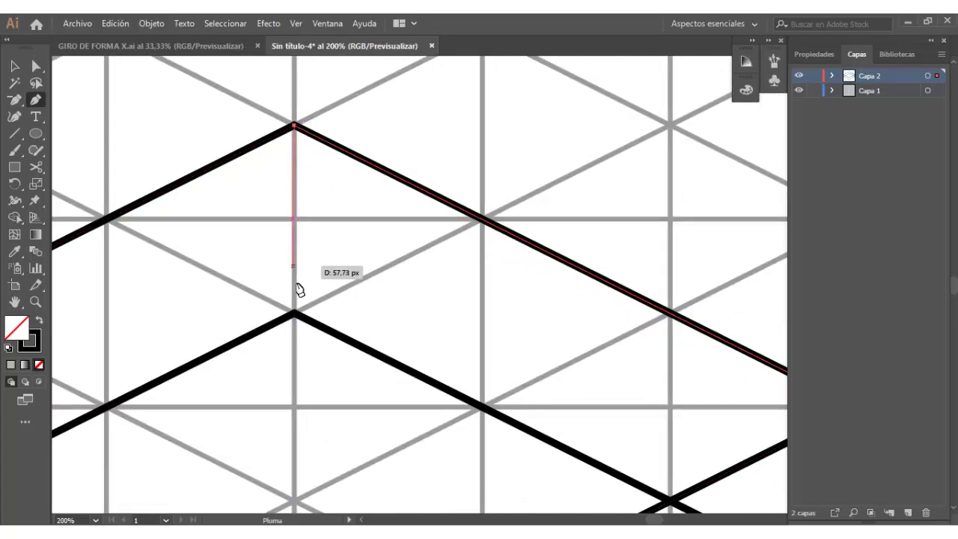
left_click(294, 313)
scroll(274, 208, "down", 1)
scroll(275, 208, "down", 1)
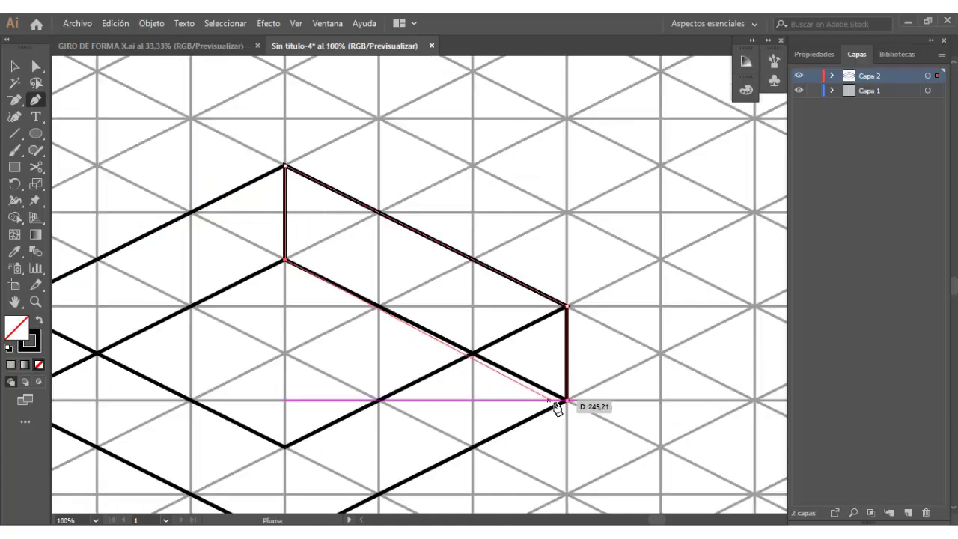
left_click(566, 398)
scroll(490, 277, "down", 1)
scroll(231, 302, "up", 2)
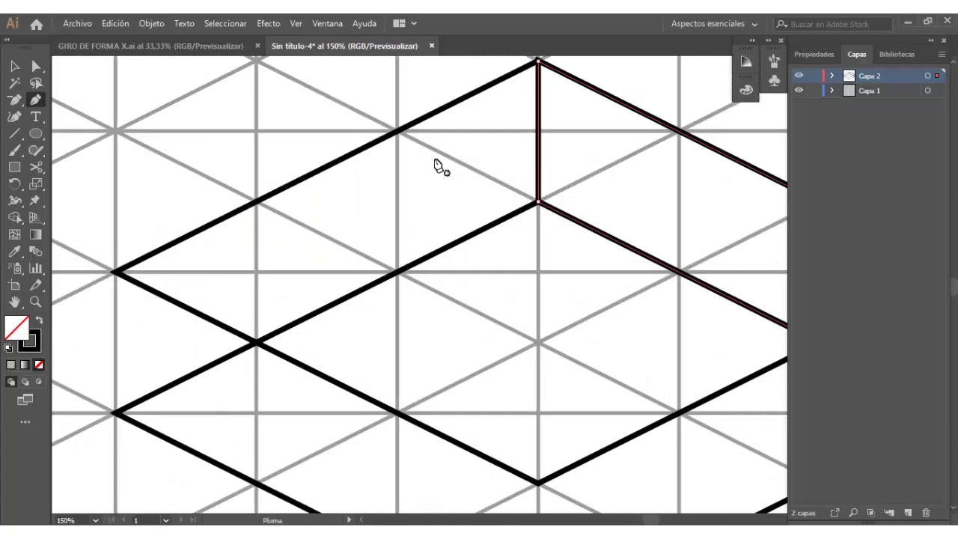
scroll(425, 183, "down", 1)
scroll(198, 260, "up", 1)
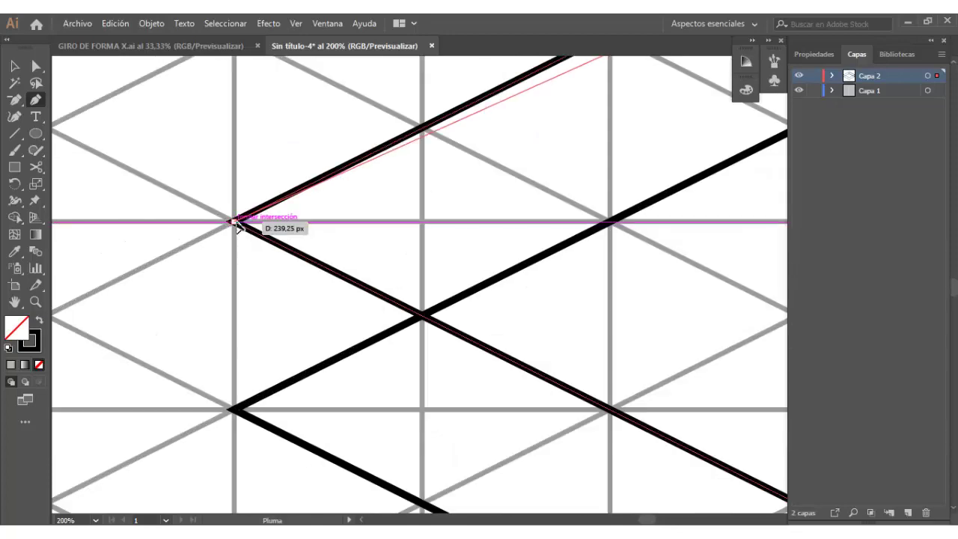
Step: Draw the second back side face and snap its stray corner onto the top grid node
left_click(234, 221)
left_click(236, 414)
scroll(237, 414, "down", 1)
scroll(641, 160, "up", 1)
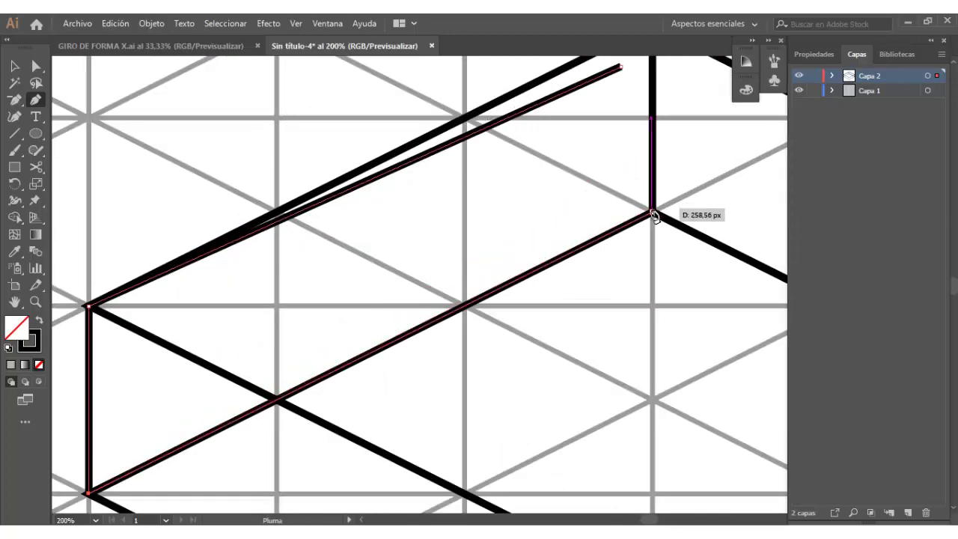
left_click(652, 212)
scroll(556, 203, "up", 1)
left_click(589, 132)
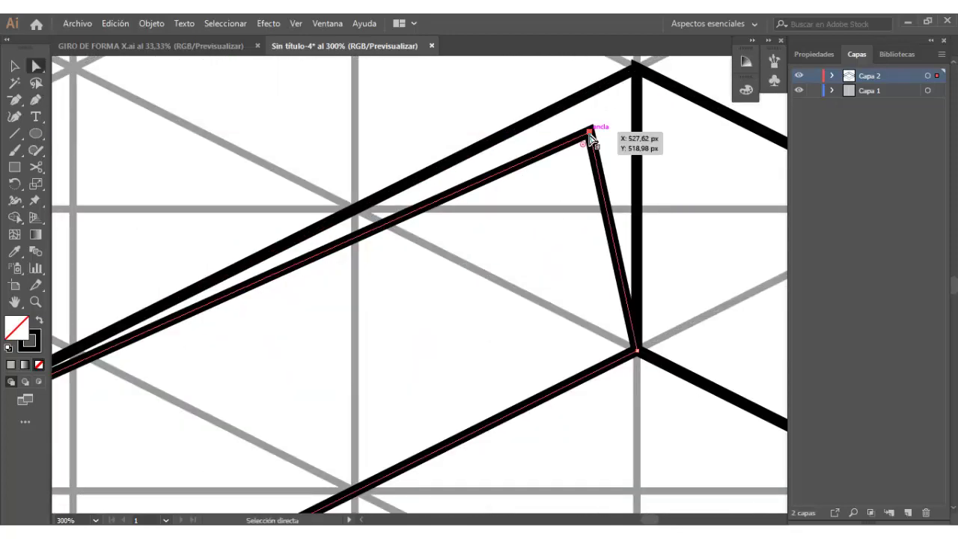
left_click_drag(589, 133, 636, 67)
scroll(425, 150, "down", 4)
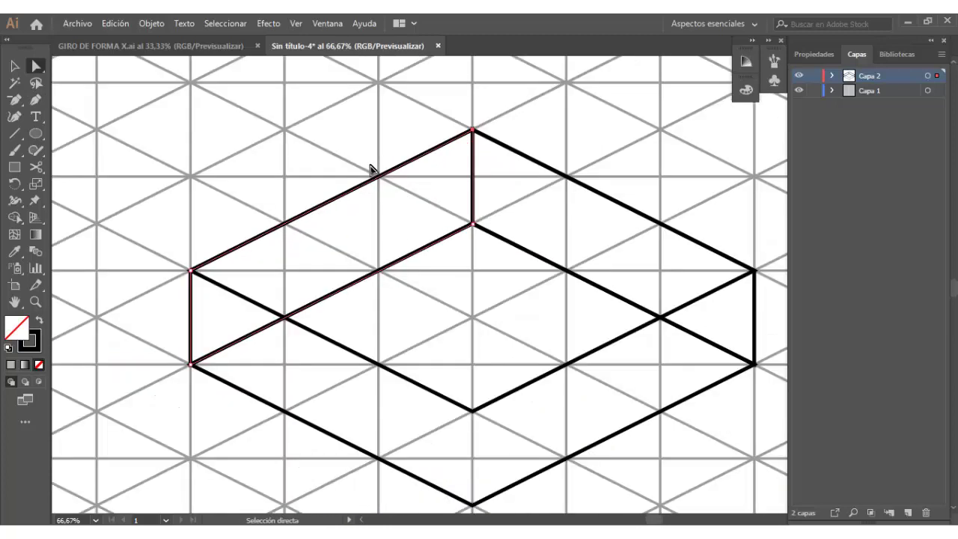
scroll(370, 168, "down", 1)
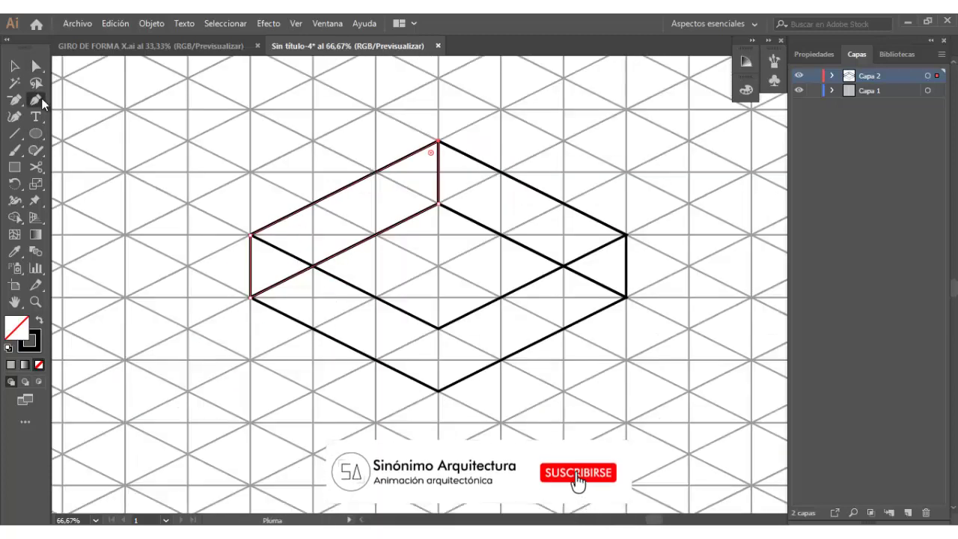
Step: Draw the front-left face as a closed four-corner path
scroll(352, 340, "up", 2)
left_click(528, 284)
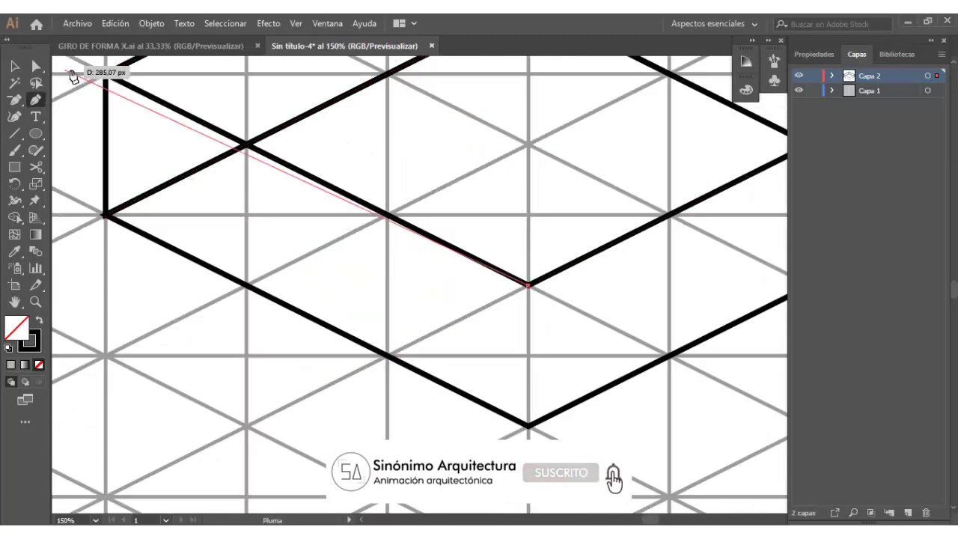
left_click(105, 73)
left_click(105, 215)
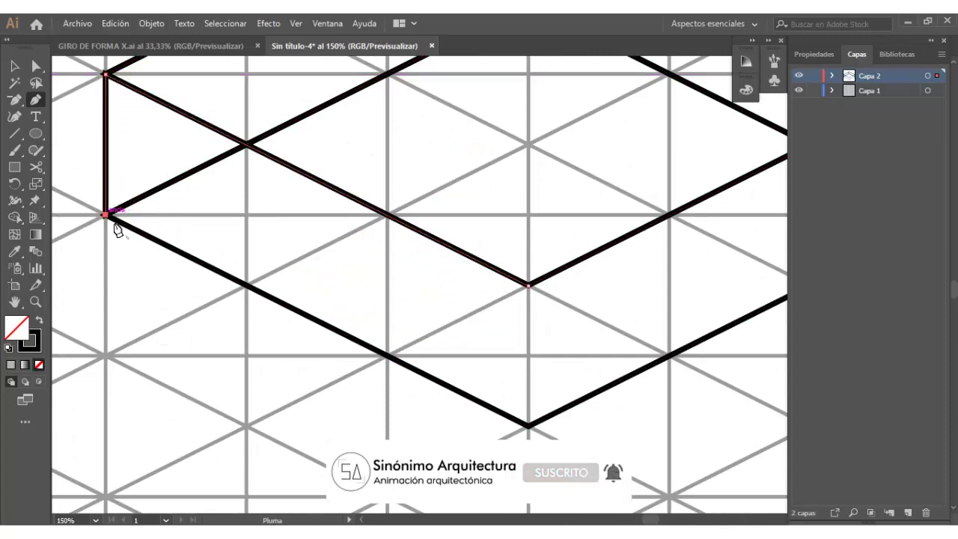
left_click(527, 427)
left_click(528, 285)
scroll(356, 353, "down", 1)
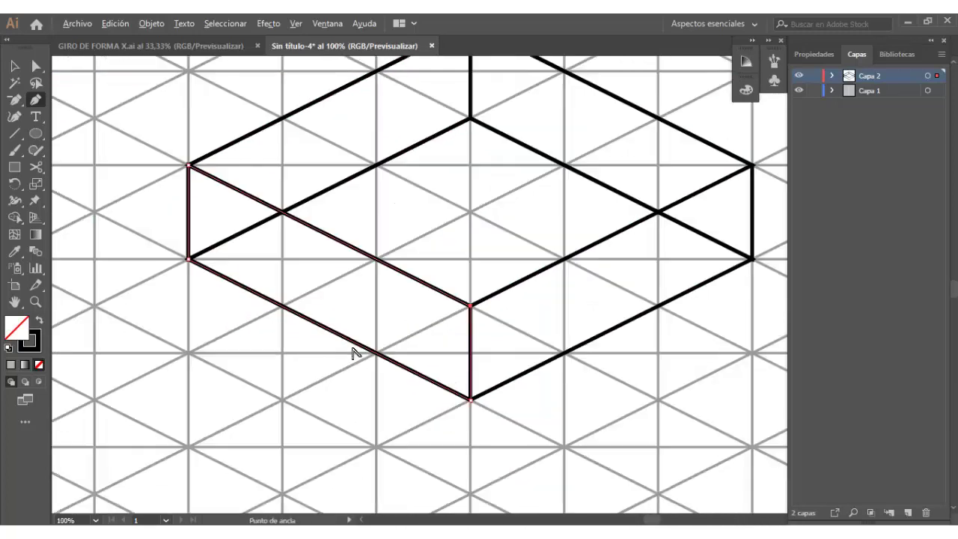
scroll(355, 354, "down", 1)
scroll(622, 238, "up", 2)
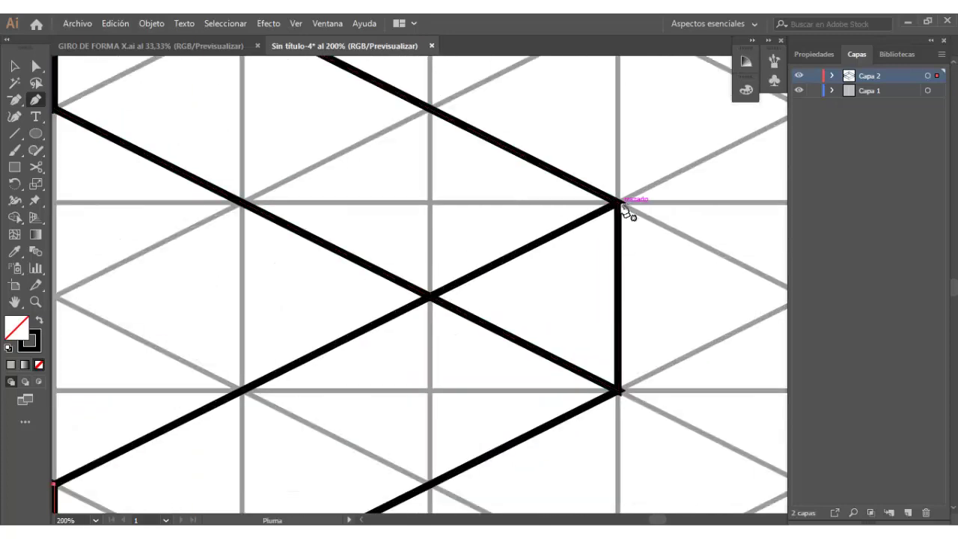
scroll(516, 294, "down", 1)
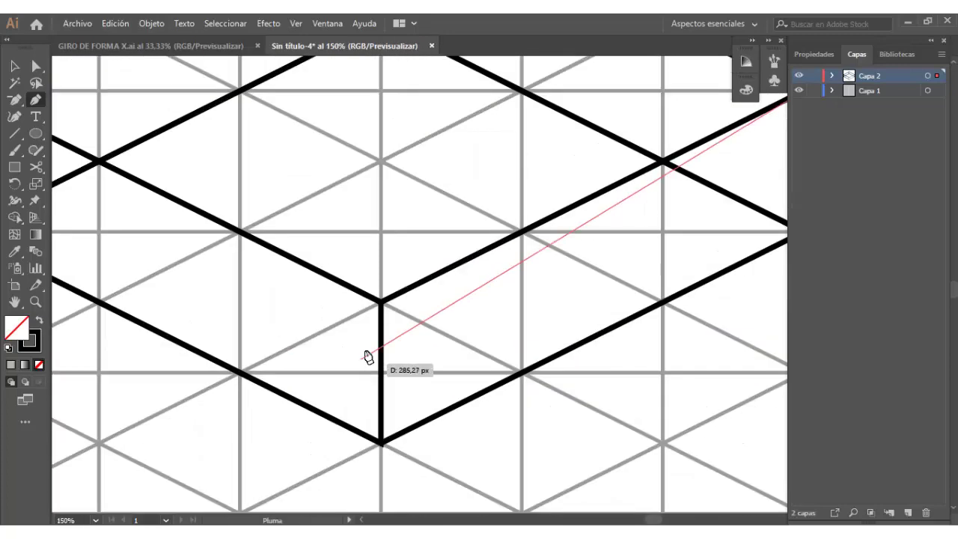
Step: Draw the front-right face as a closed path along the front edge, then zoom out
left_click(381, 302)
left_click(381, 441)
scroll(659, 306, "up", 1)
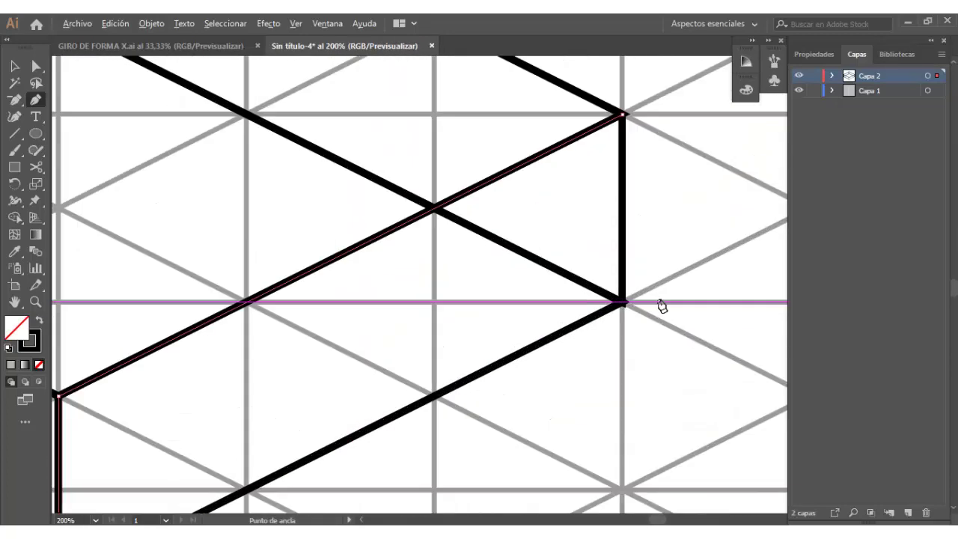
left_click(622, 301)
left_click(621, 114)
scroll(564, 267, "down", 1)
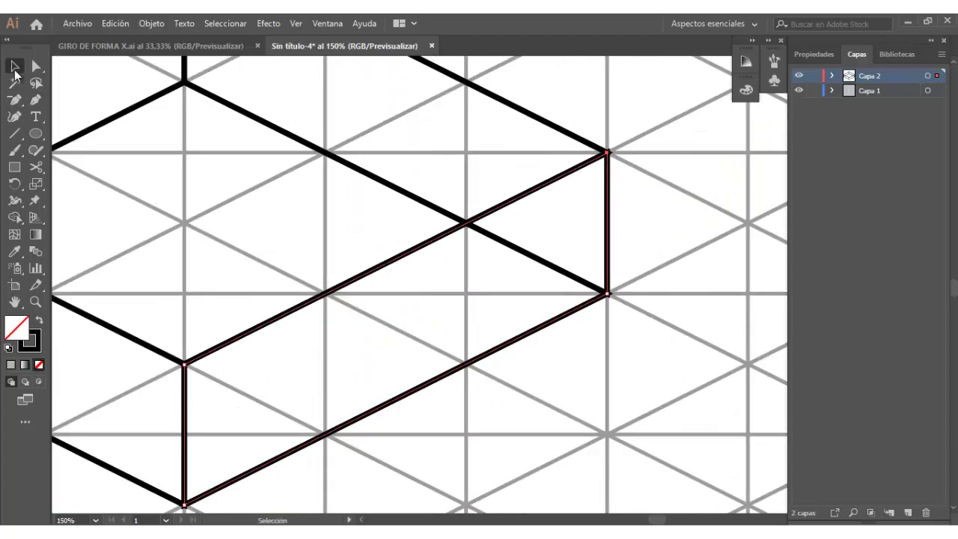
scroll(553, 366, "down", 1)
scroll(512, 385, "down", 2)
scroll(511, 385, "down", 1)
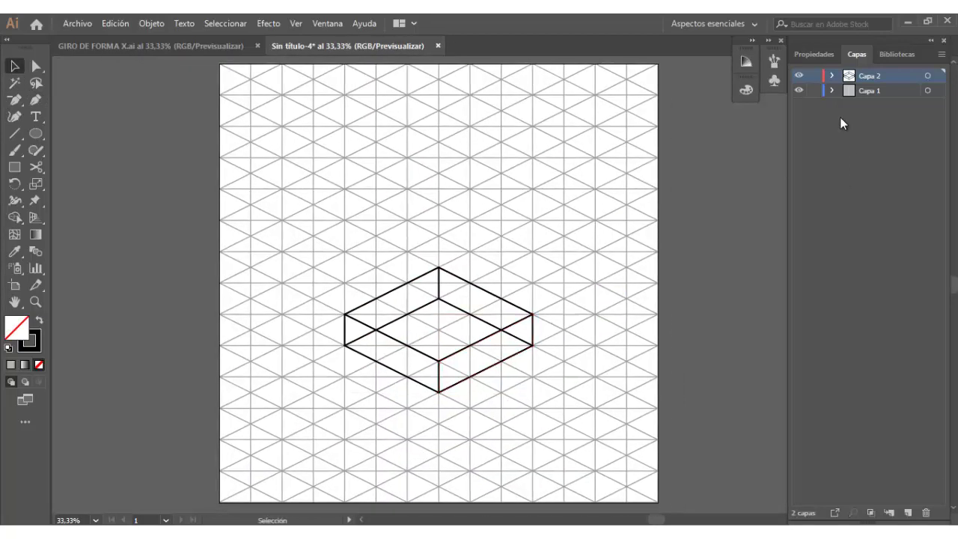
Step: Expand Capa 2, toggle path visibility to check each face, then collapse it
left_click(830, 76)
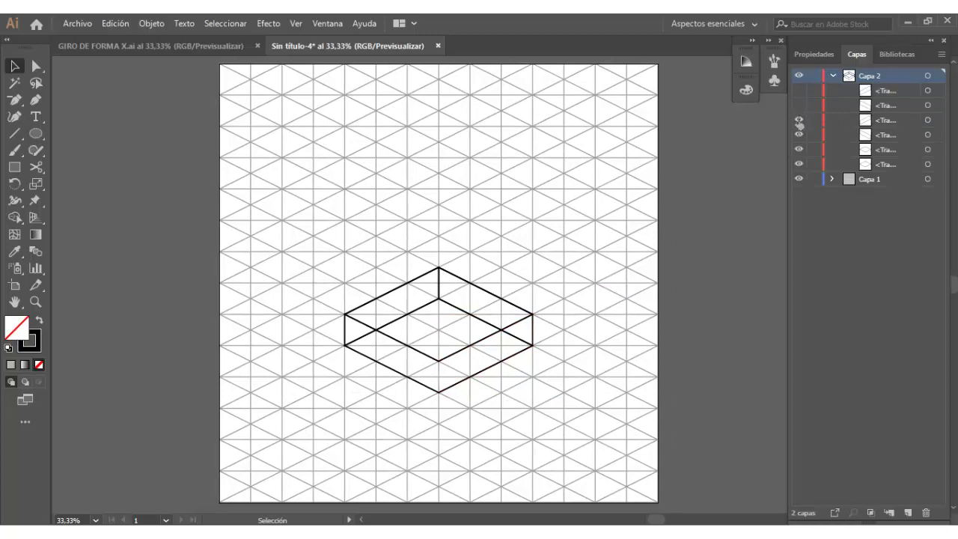
left_click(800, 150)
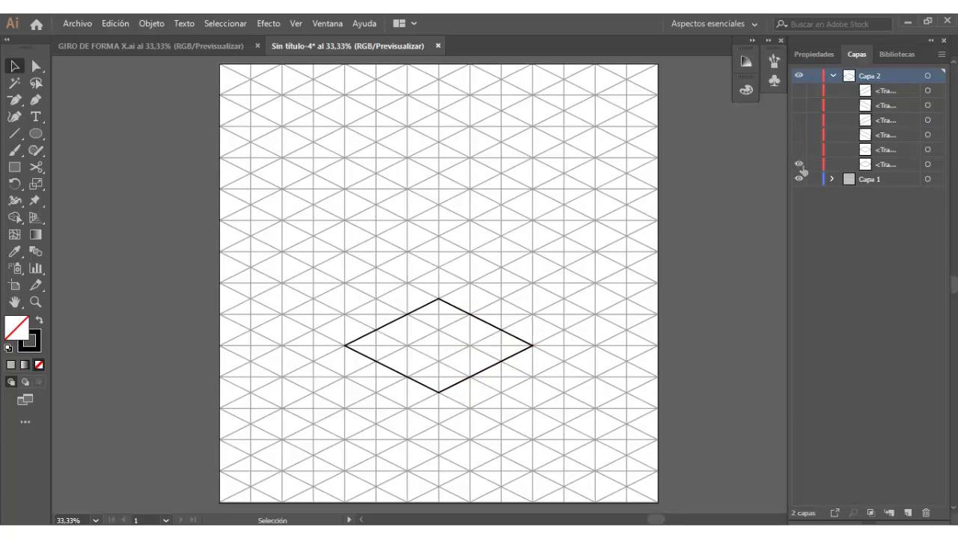
left_click_drag(803, 171, 799, 134)
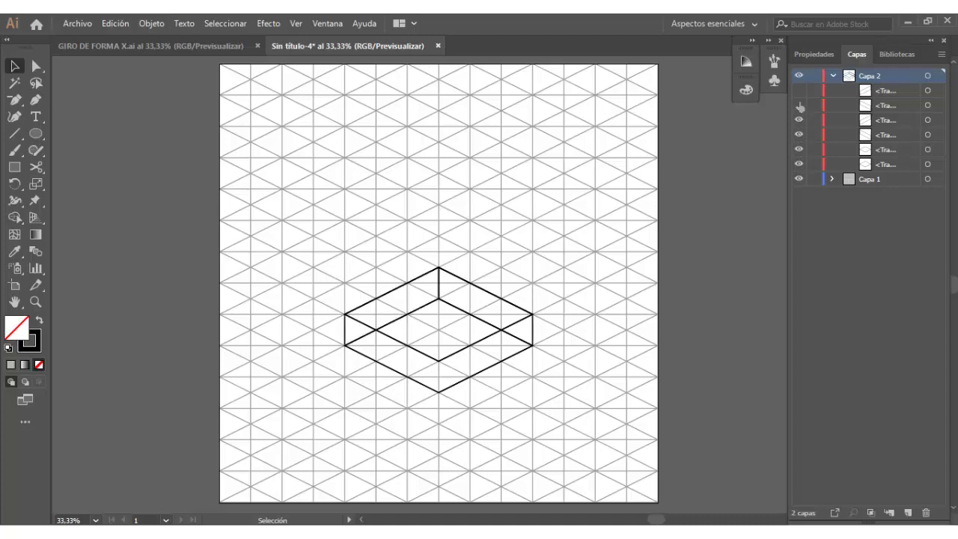
left_click(832, 77)
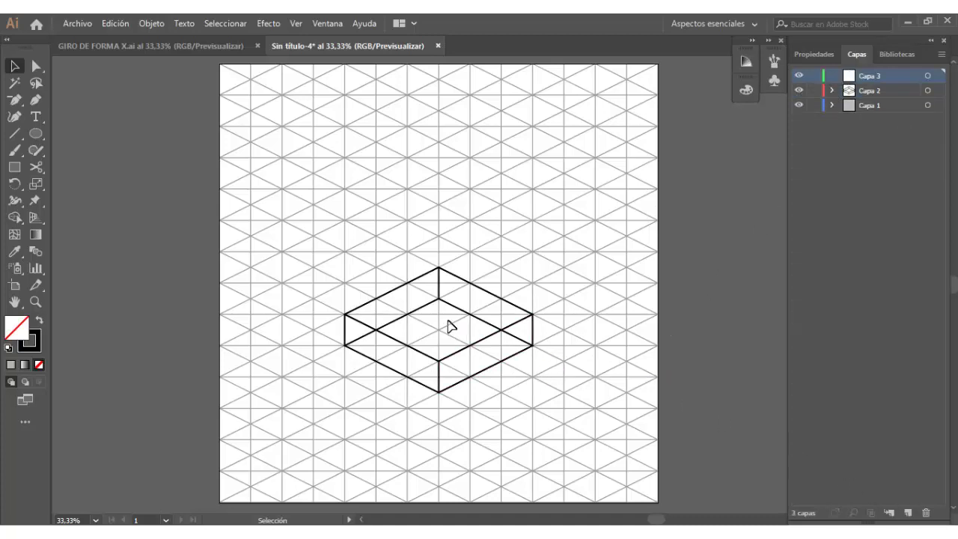
Step: Draw a yellow-stroked ellipse, about 385 × 164 px, across the box's top face
left_click(37, 137)
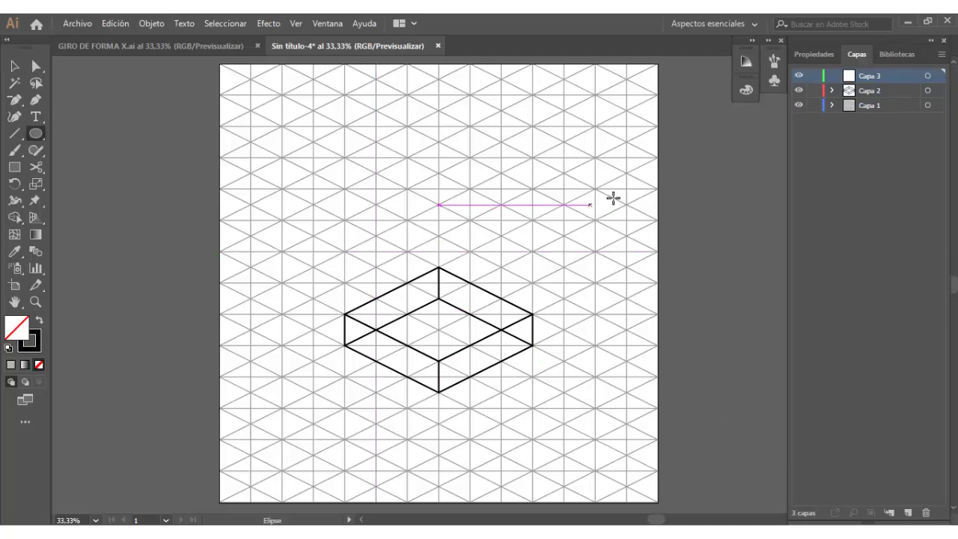
left_click(804, 55)
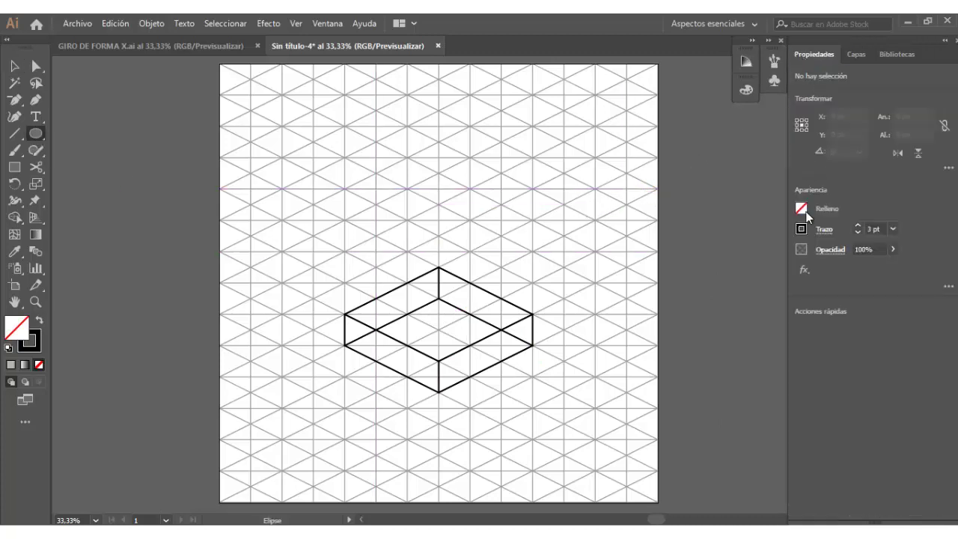
left_click(802, 229)
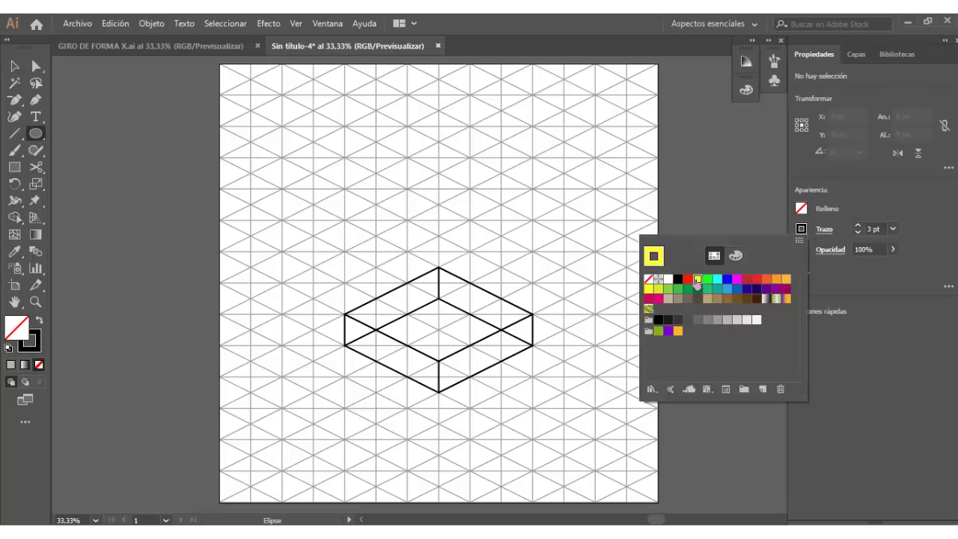
left_click(558, 301)
scroll(433, 380, "up", 1)
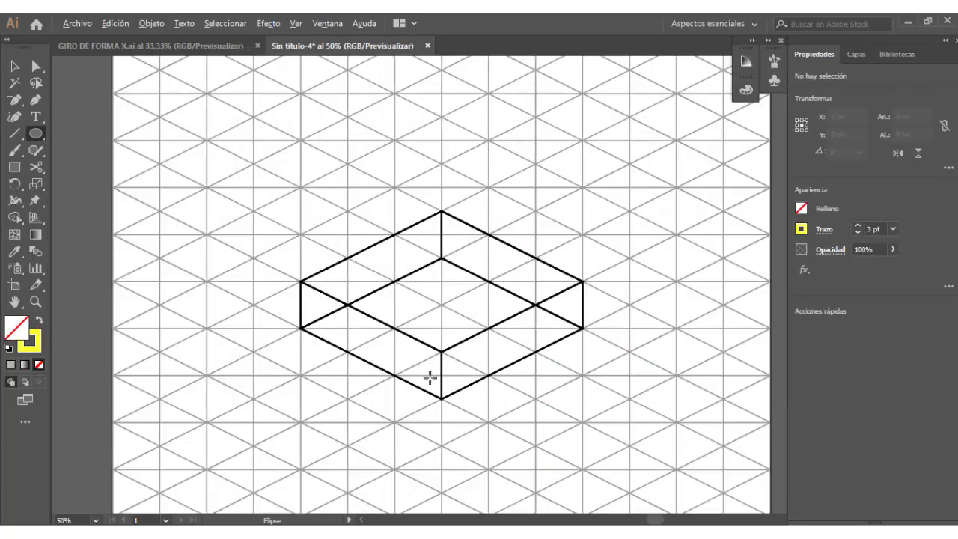
scroll(410, 315, "up", 1)
left_click_drag(312, 207, 626, 340)
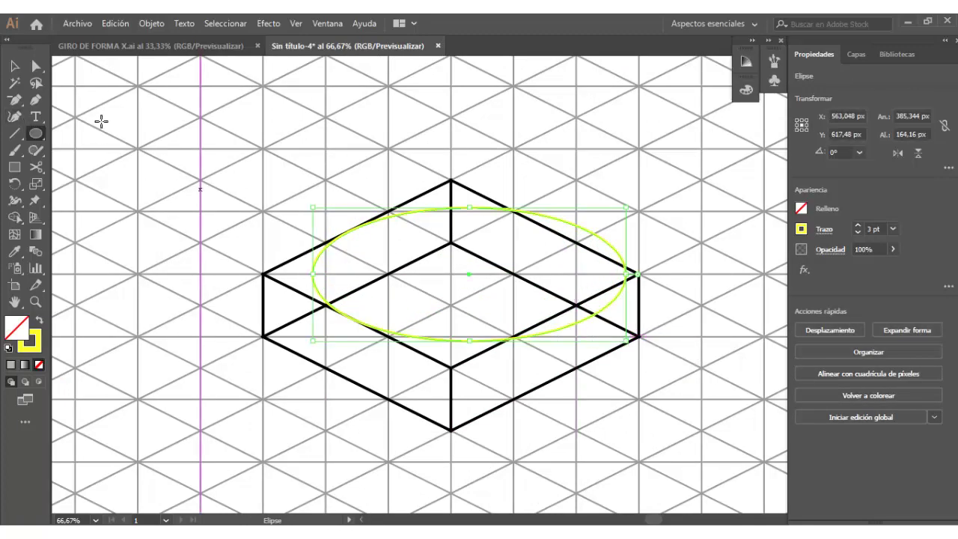
left_click(17, 68)
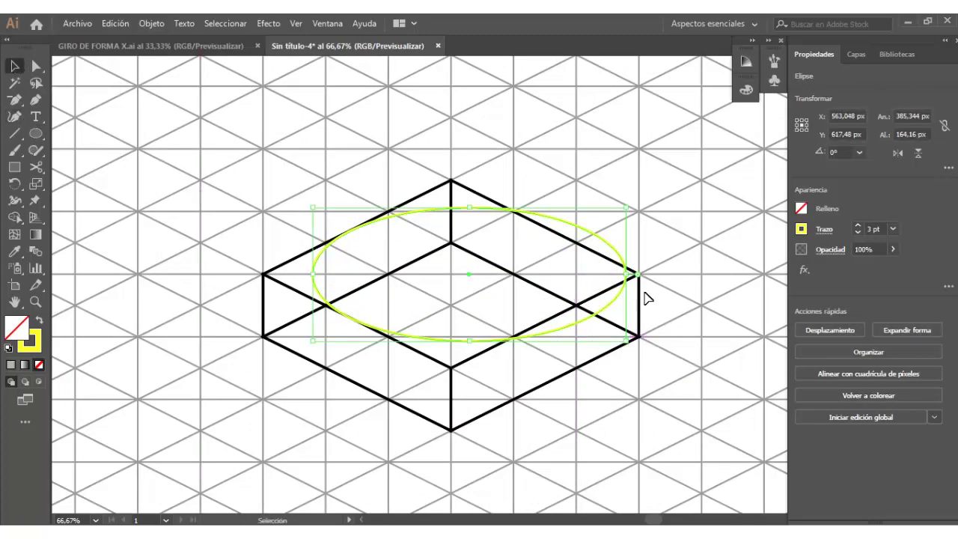
Step: Stretch the yellow ellipse's right and left sides out to the top face's side corners
scroll(644, 288, "up", 2)
scroll(621, 273, "up", 3)
scroll(524, 281, "up", 1)
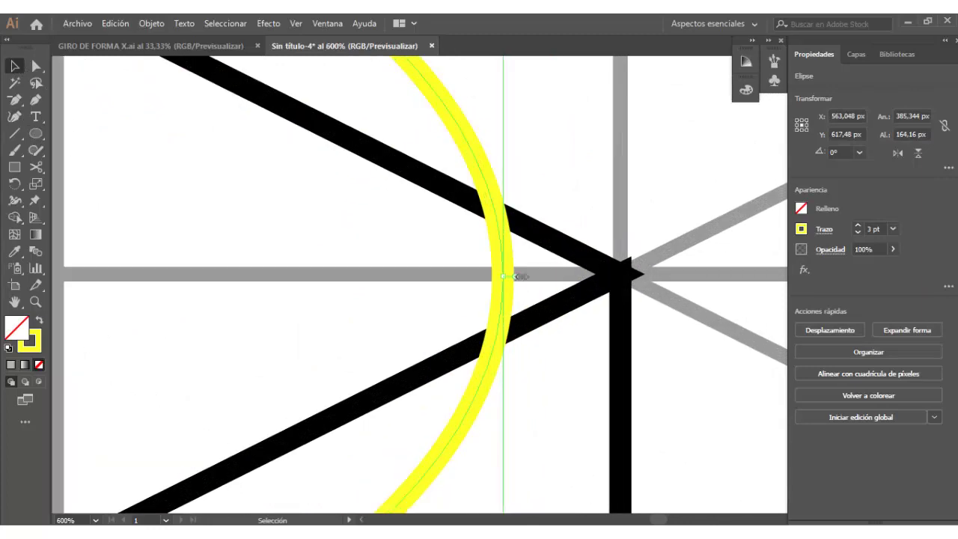
left_click_drag(516, 276, 620, 276)
scroll(621, 279, "down", 3)
scroll(621, 279, "down", 3)
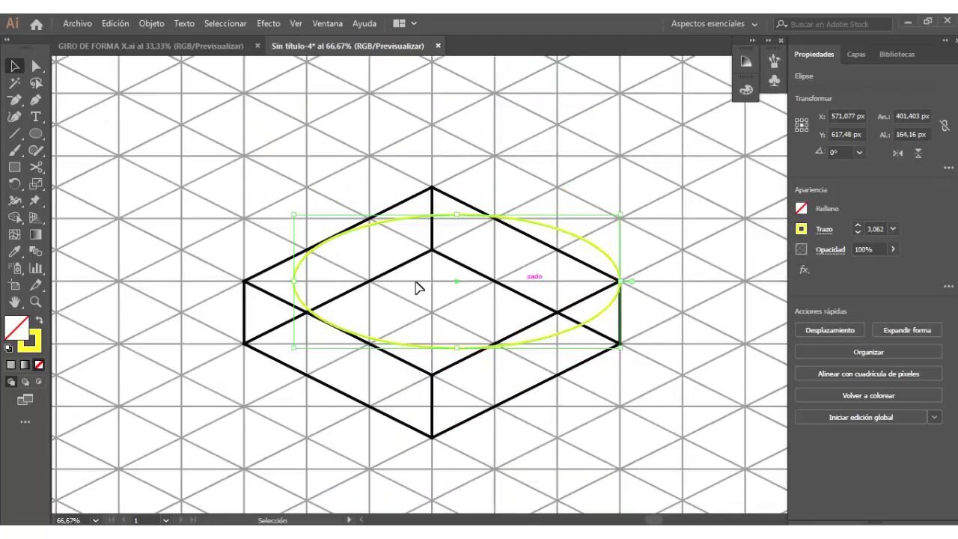
scroll(254, 273, "up", 2)
scroll(258, 285, "up", 2)
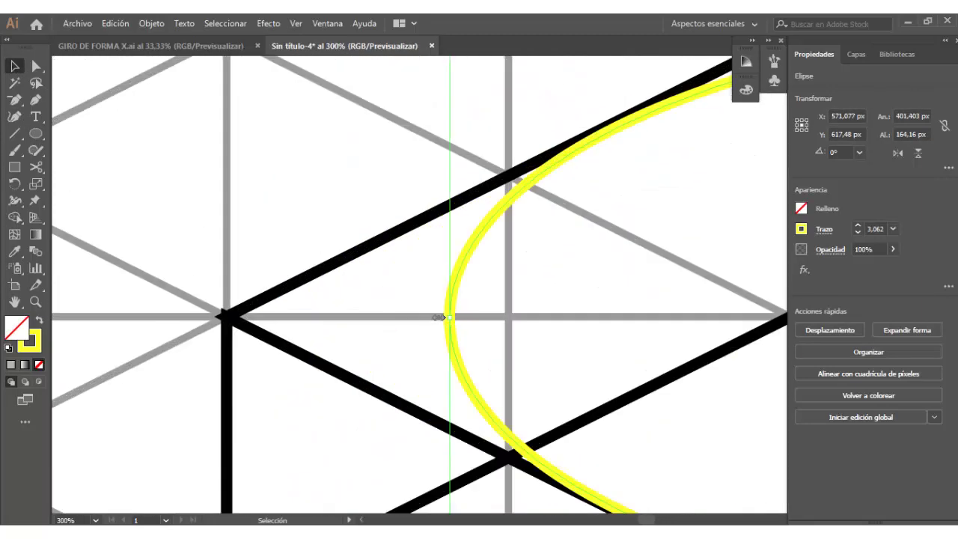
left_click_drag(437, 317, 226, 317)
Step: Pull the ellipse's top and bottom edges onto the top face's upper and lower vertices
scroll(230, 319, "down", 2)
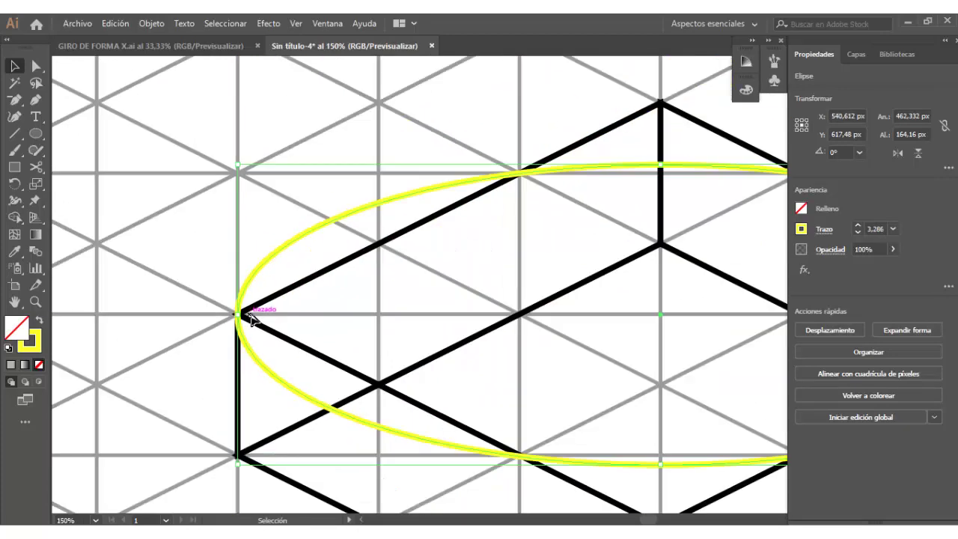
scroll(251, 318, "down", 2)
scroll(554, 167, "up", 3)
left_click_drag(489, 265, 486, 185)
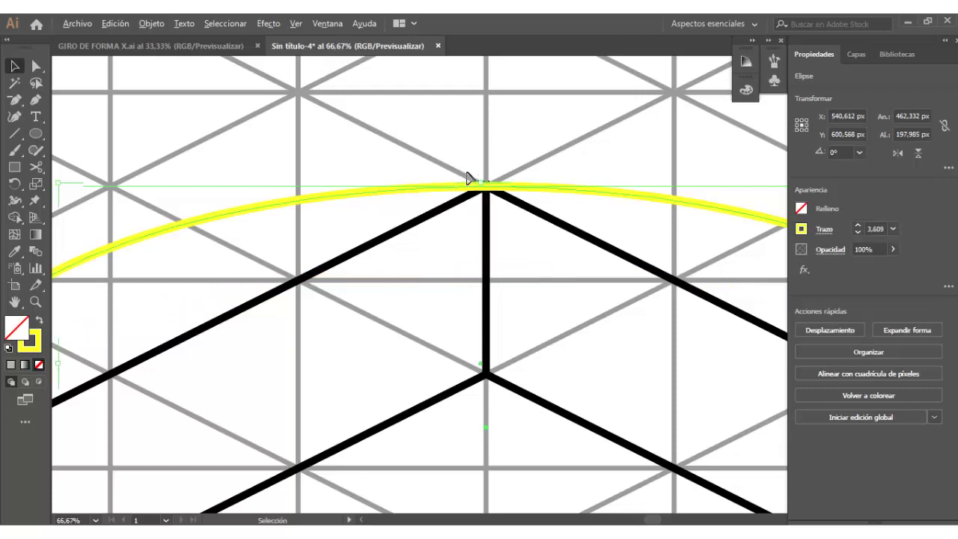
scroll(474, 381, "down", 4)
scroll(464, 349, "up", 5)
scroll(480, 240, "up", 1)
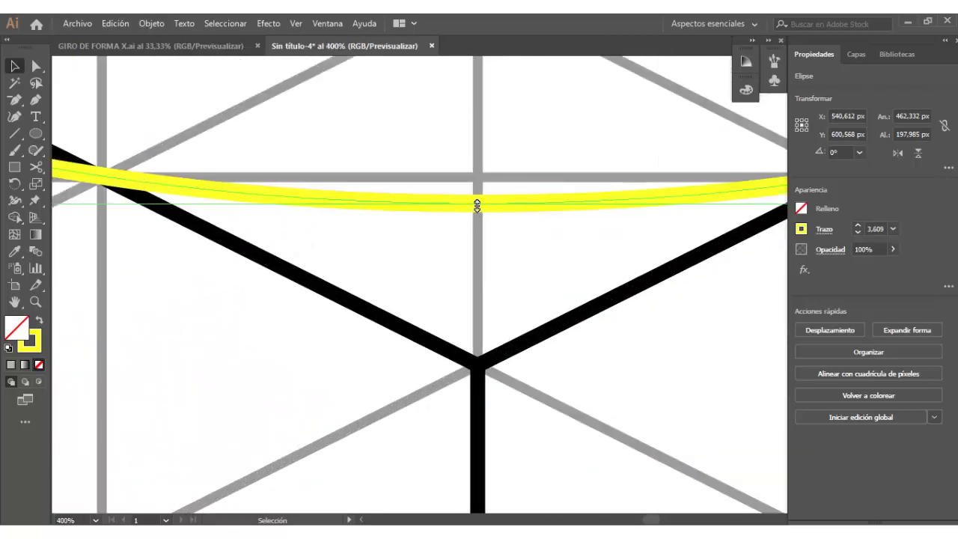
left_click_drag(477, 214, 477, 365)
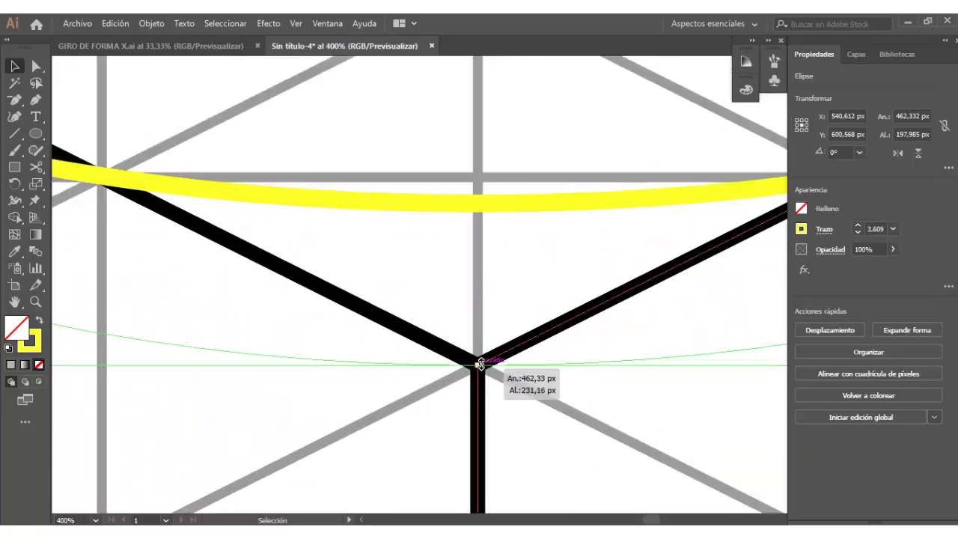
Step: Zoom around each vertex to confirm the 462,332 × 231,161 px ellipse touches all four corners
scroll(447, 362, "down", 2)
scroll(474, 387, "up", 2)
scroll(418, 367, "down", 2)
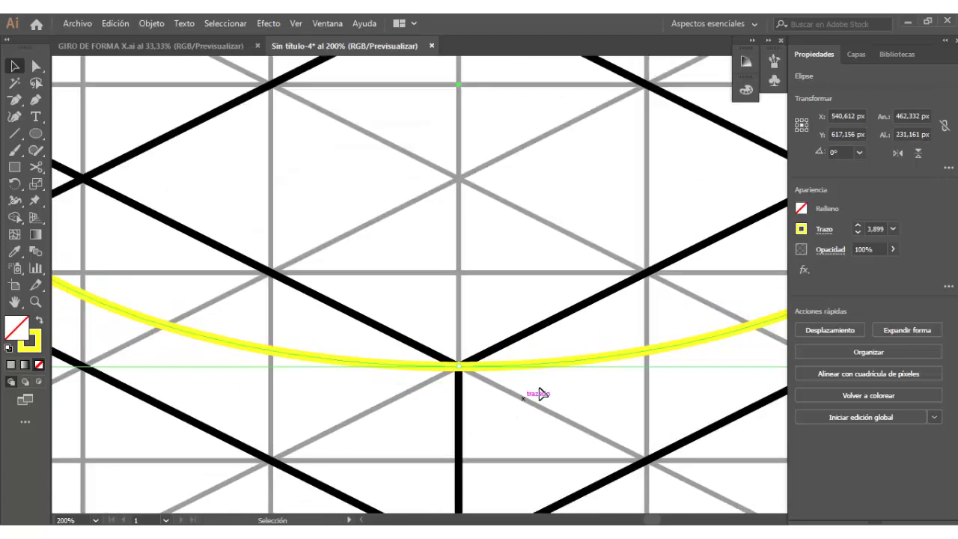
scroll(227, 282, "down", 1)
scroll(214, 258, "up", 2)
scroll(257, 255, "up", 1)
scroll(255, 256, "up", 1)
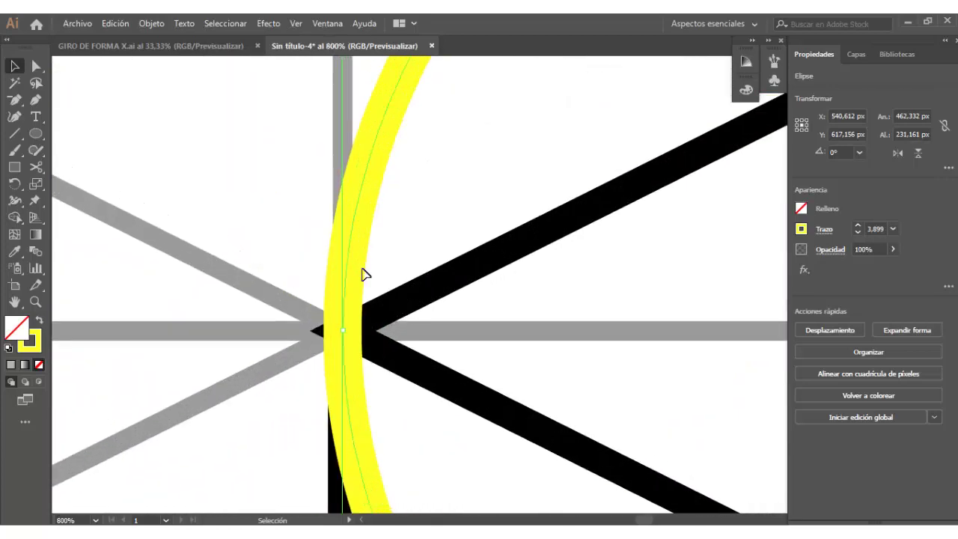
scroll(303, 339, "down", 2)
scroll(305, 340, "down", 4)
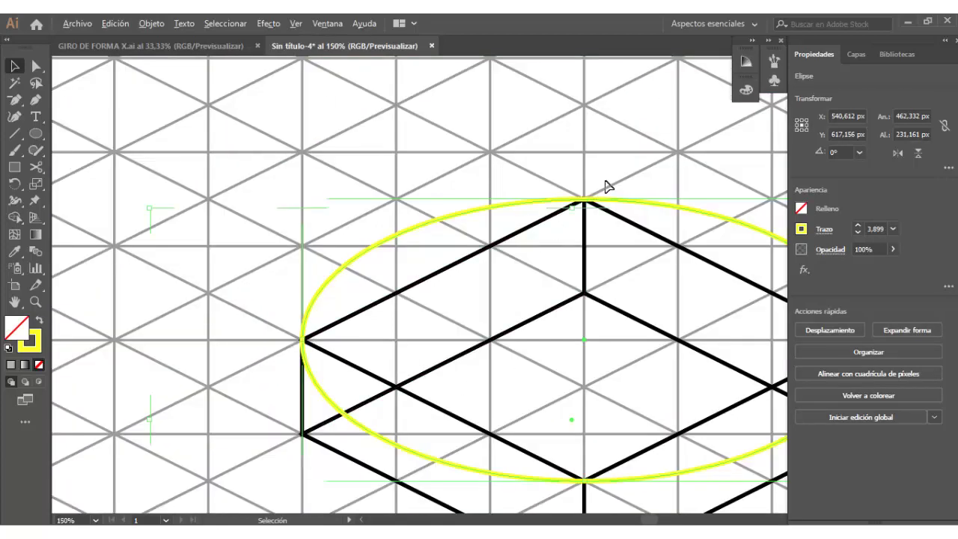
scroll(607, 185, "up", 3)
scroll(588, 235, "up", 2)
scroll(417, 208, "down", 2)
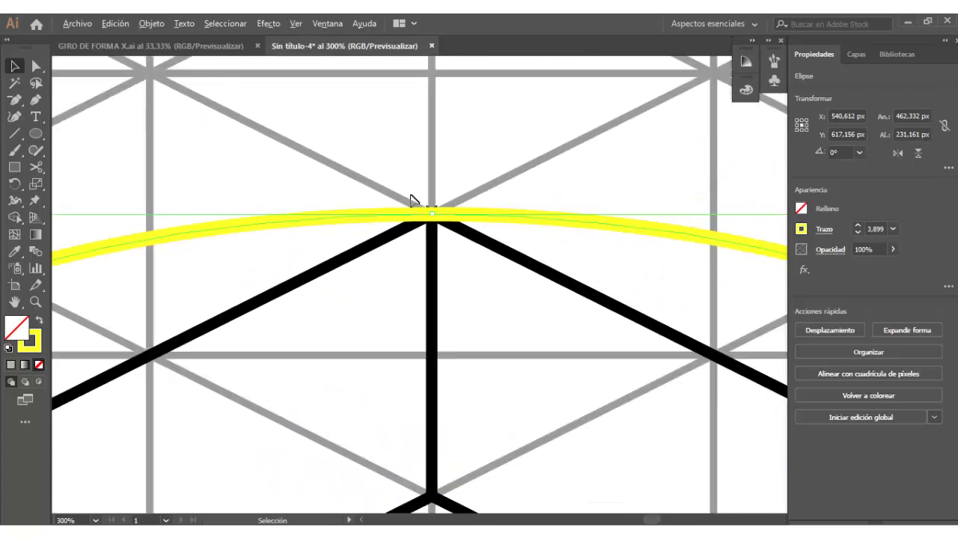
scroll(434, 216, "down", 2)
scroll(446, 229, "down", 2)
scroll(658, 318, "down", 1)
scroll(663, 318, "up", 5)
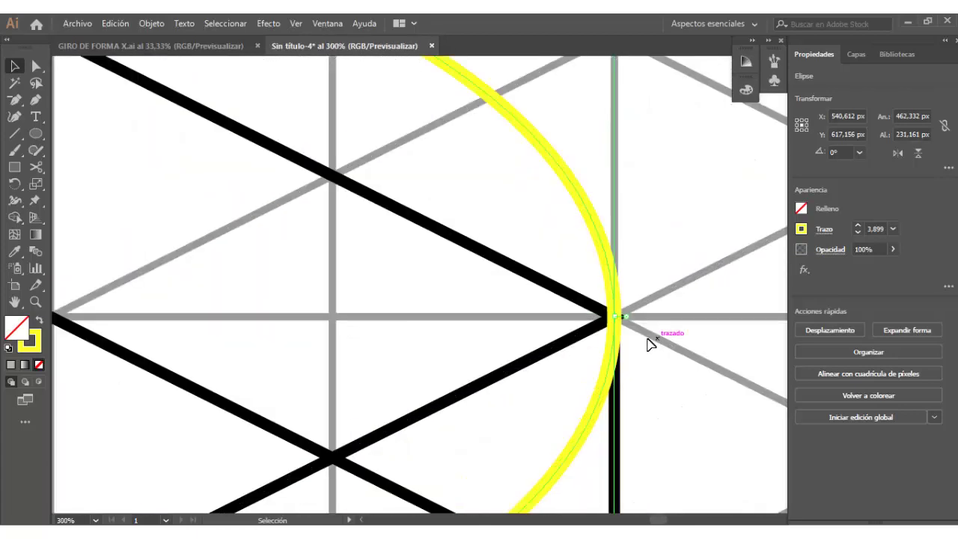
scroll(646, 337, "up", 1)
scroll(579, 222, "down", 1)
scroll(579, 222, "down", 2)
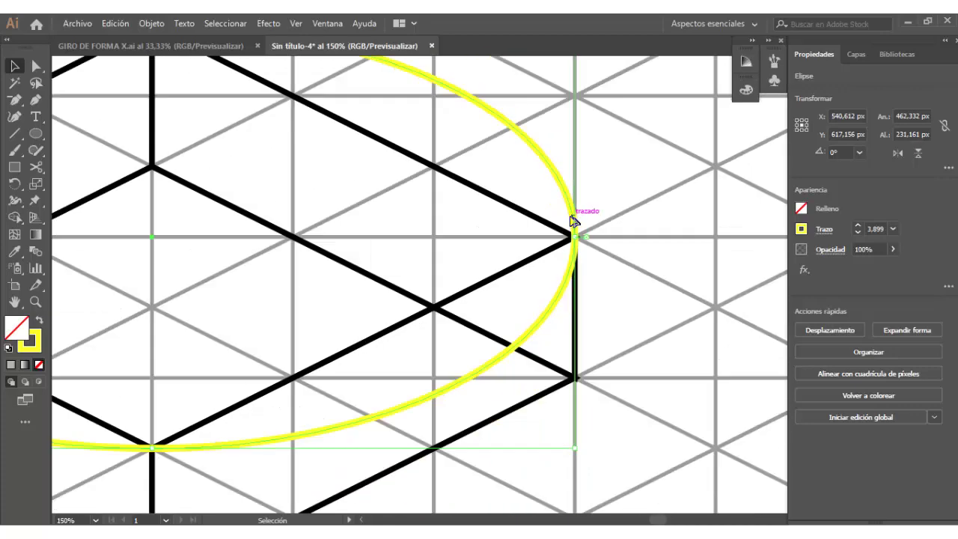
scroll(574, 218, "down", 1)
scroll(573, 232, "down", 2)
scroll(509, 274, "up", 1)
scroll(494, 313, "up", 1)
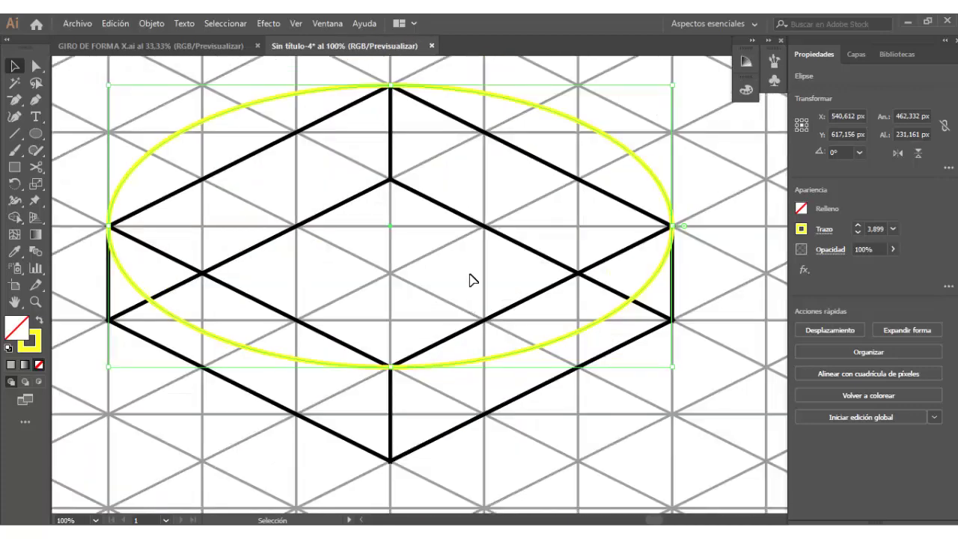
scroll(487, 265, "left", 1)
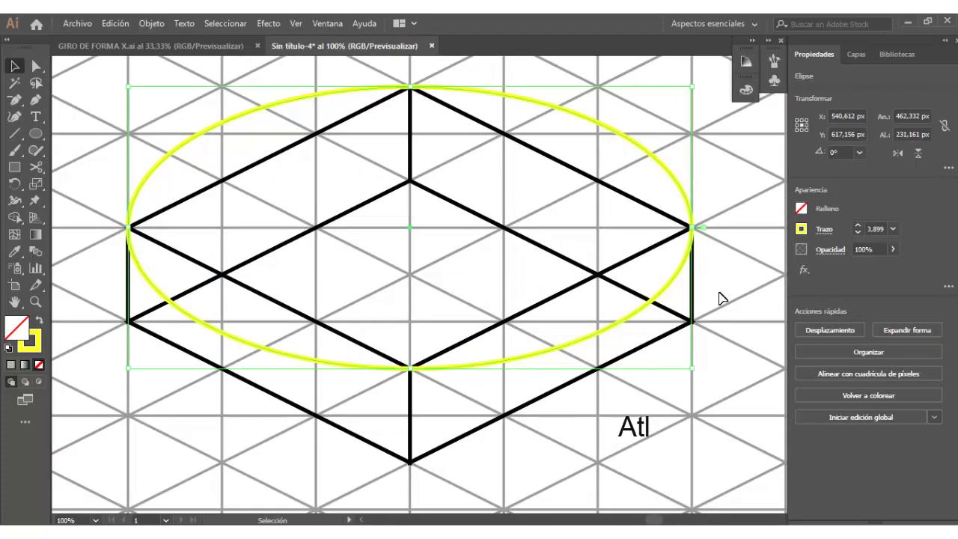
scroll(720, 298, "up", 1)
Step: Duplicate the ellipse 77 px straight down so the copy meets the box's bottom-face corners
mouse_move(661, 275)
left_mouse_down()
mouse_move(655, 410)
mouse_move(653, 401)
left_mouse_up()
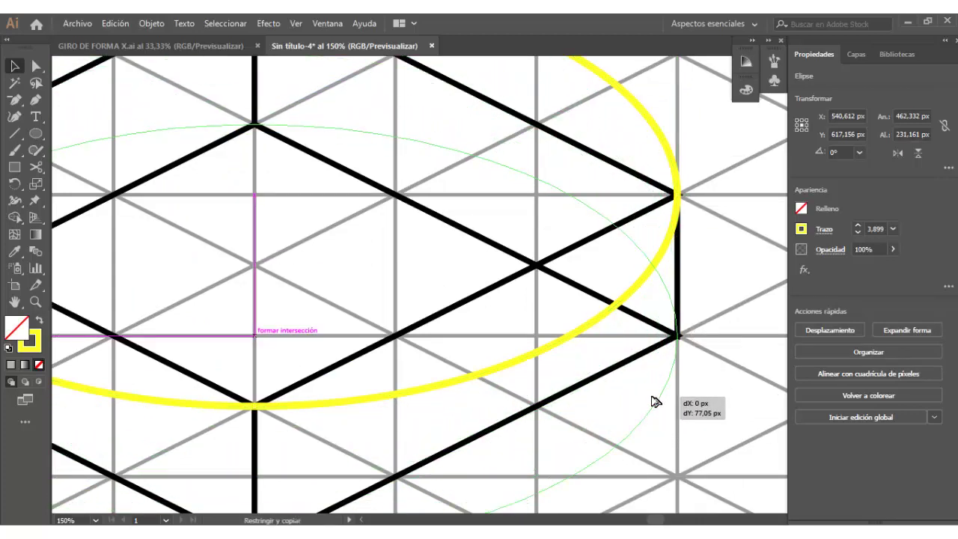
left_click_drag(653, 402, 652, 400)
scroll(654, 342, "up", 4)
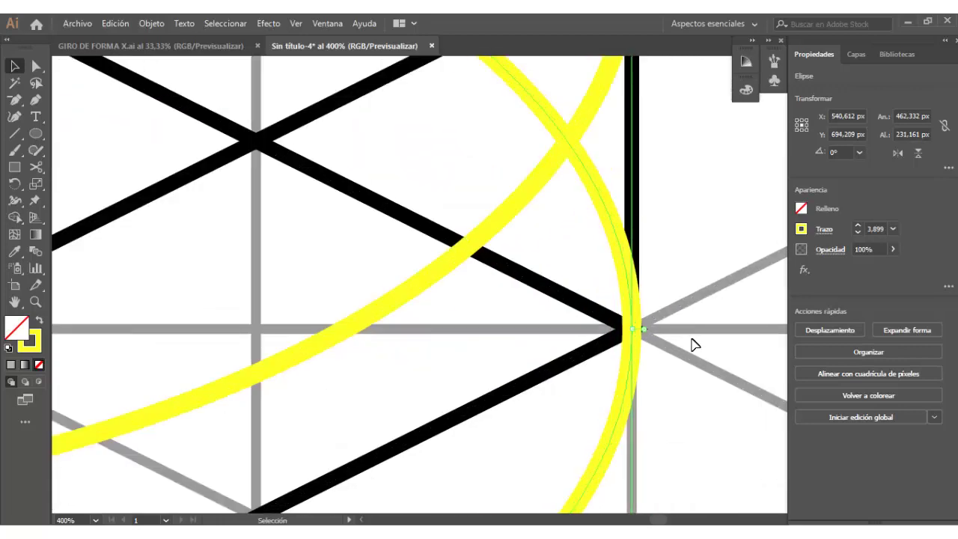
scroll(642, 300, "down", 2)
scroll(642, 289, "down", 3)
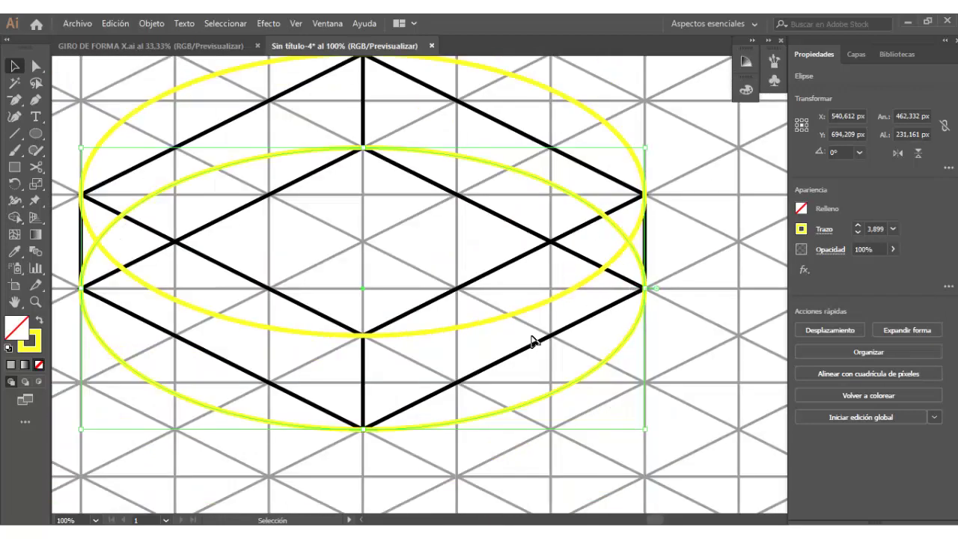
scroll(375, 419, "up", 2)
scroll(376, 422, "up", 2)
scroll(459, 427, "down", 3)
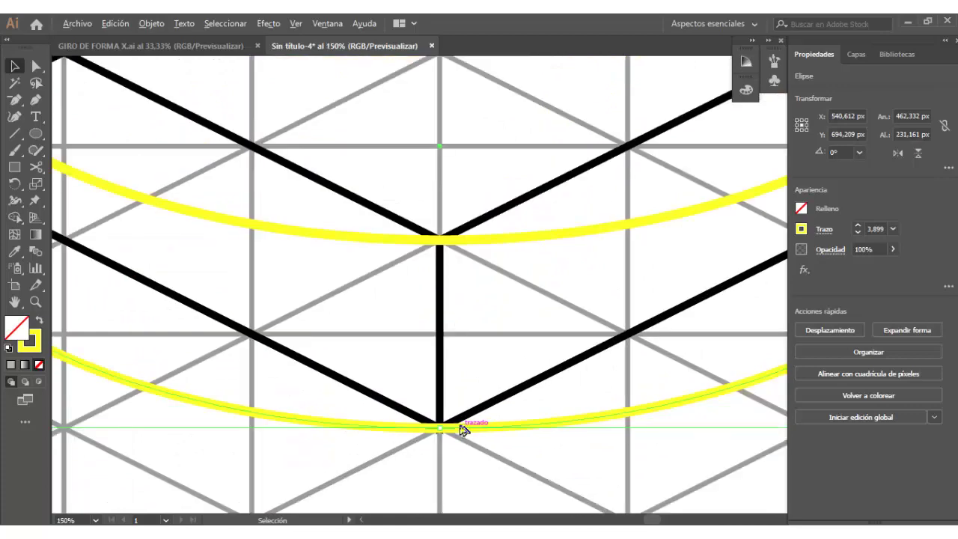
scroll(459, 427, "down", 1)
scroll(167, 296, "up", 3)
scroll(149, 271, "up", 1)
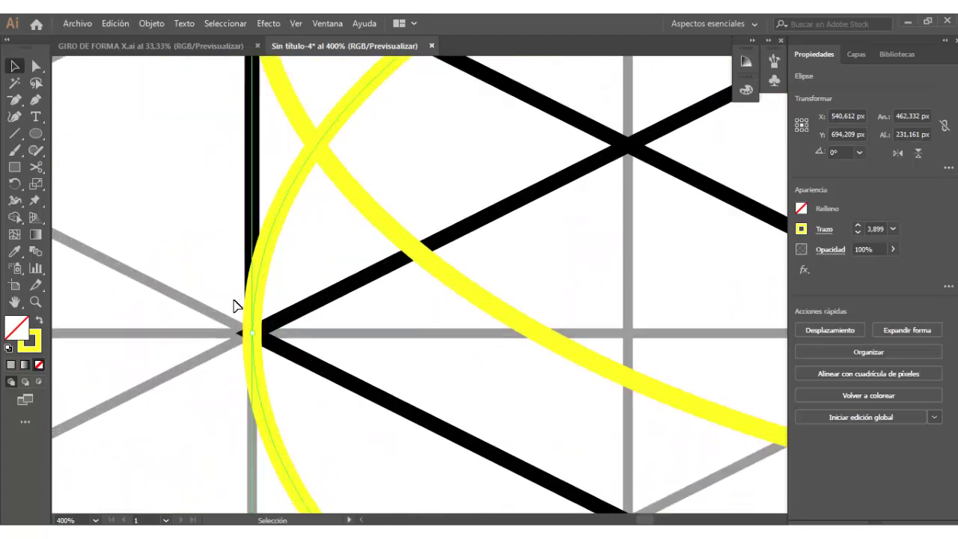
scroll(234, 306, "down", 2)
scroll(223, 327, "down", 2)
scroll(432, 223, "up", 4)
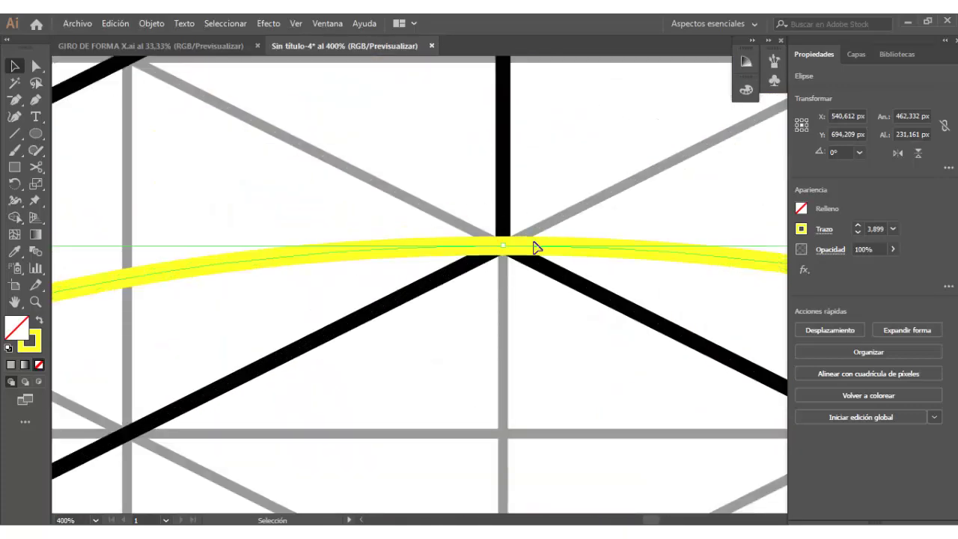
scroll(488, 212, "down", 3)
scroll(442, 299, "down", 4)
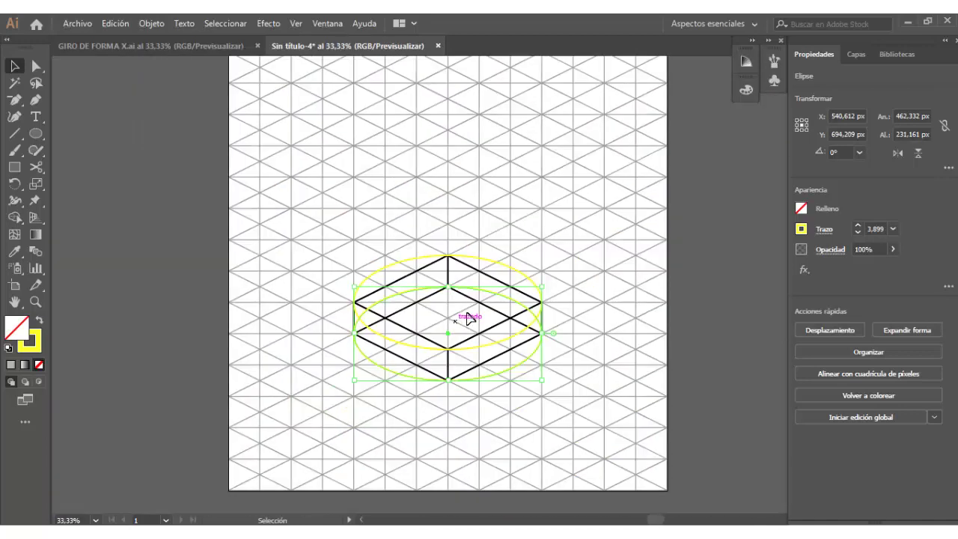
left_click_drag(557, 243, 547, 253)
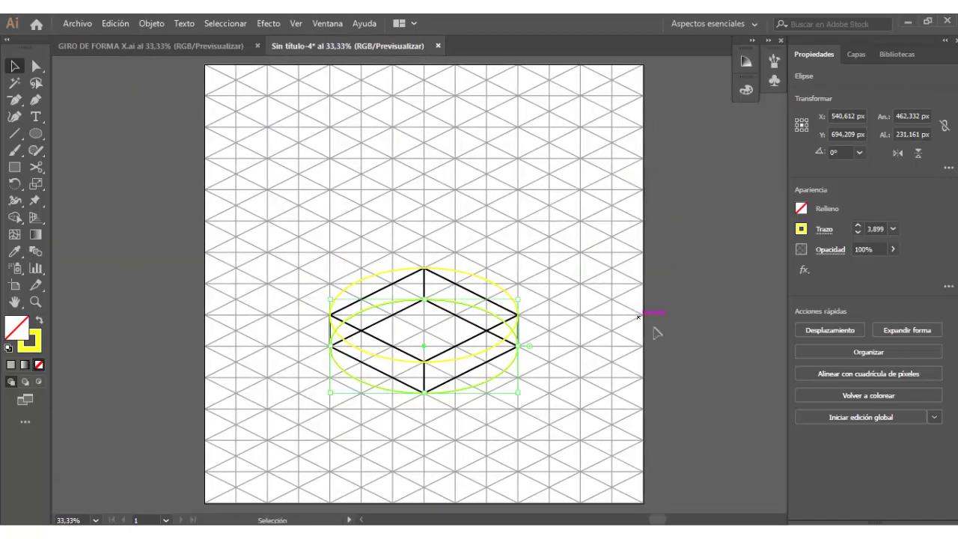
Step: Deselect the ellipse and zoom in to view both yellow ellipses around the box
left_click(708, 362)
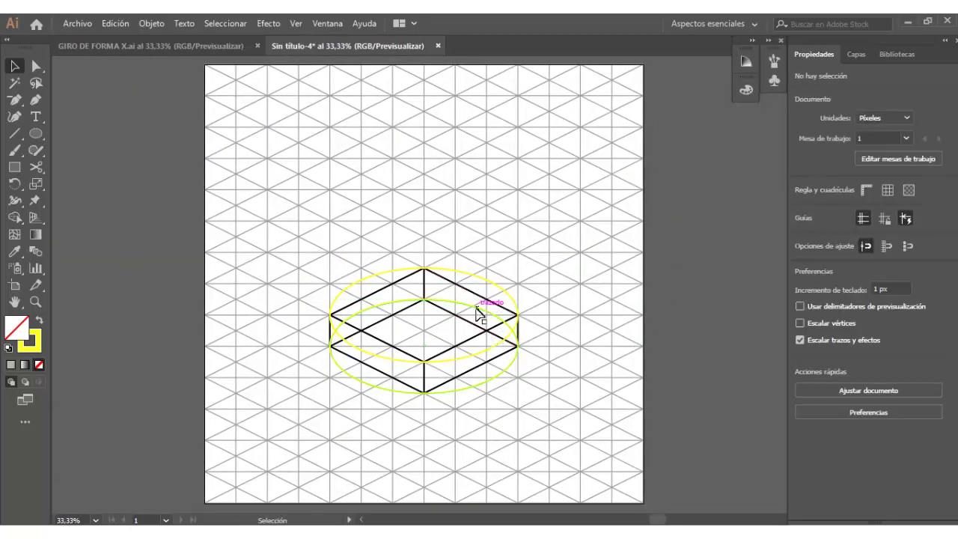
scroll(352, 328, "up", 1)
scroll(346, 327, "up", 1)
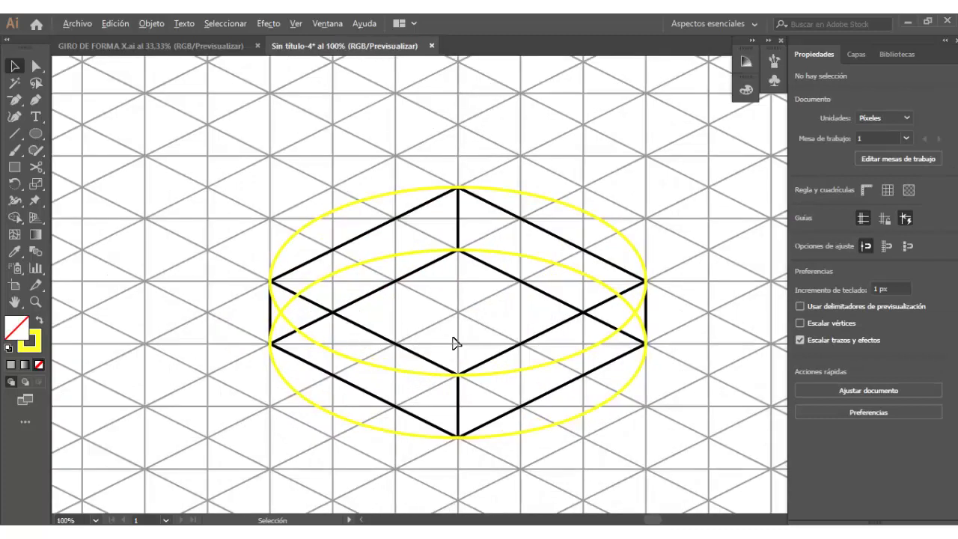
scroll(455, 342, "up", 1)
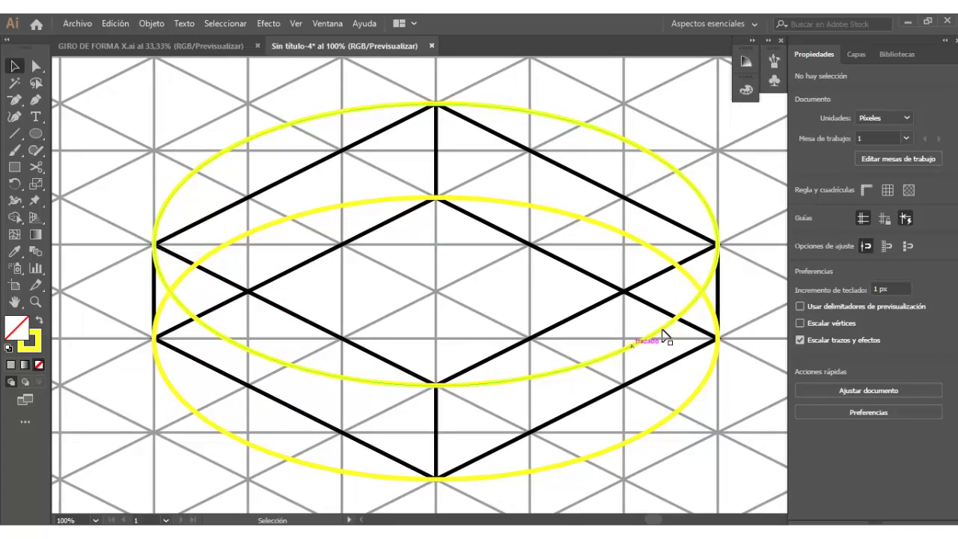
Step: Draw the first two vertical yellow Pen lines joining the upper ellipse to the lower one
left_click(36, 99)
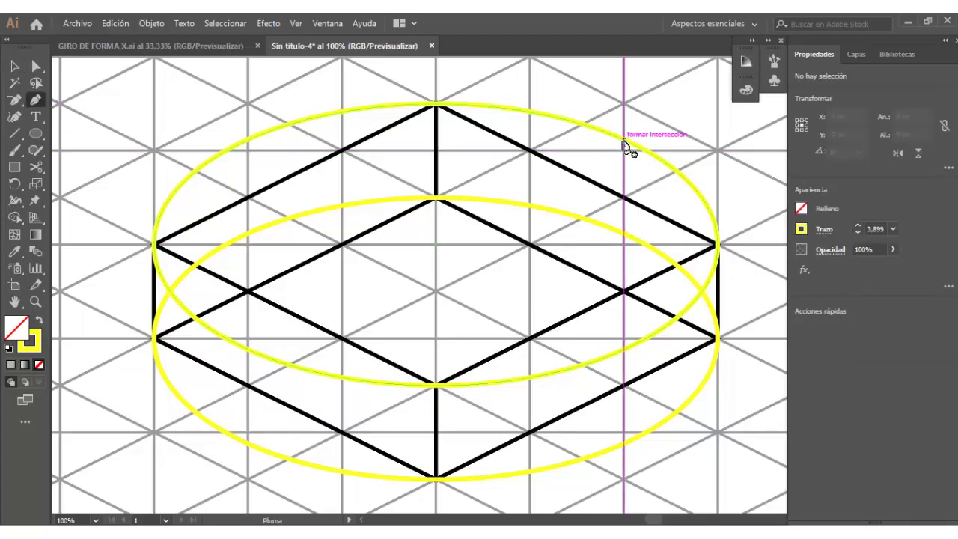
left_click(729, 252, "ctrl")
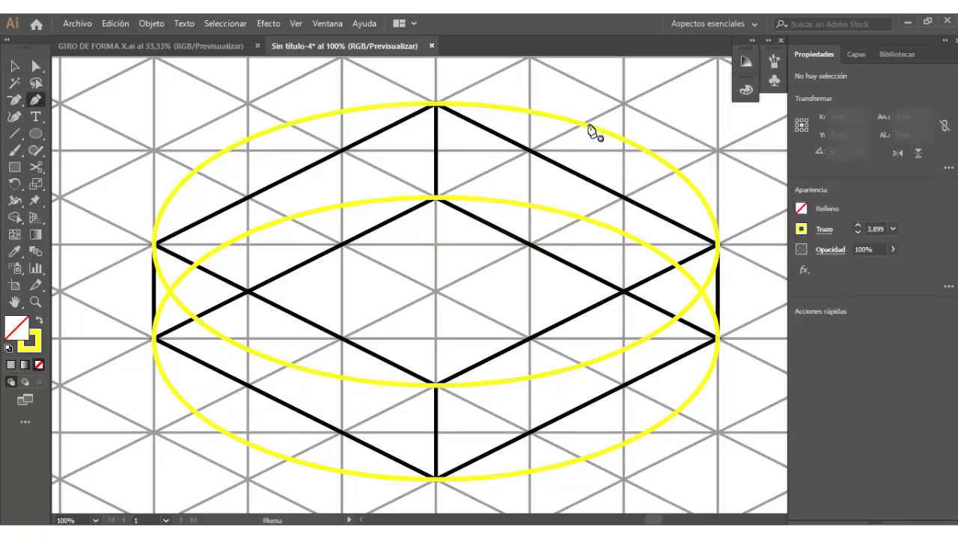
key("ctrl+plus")
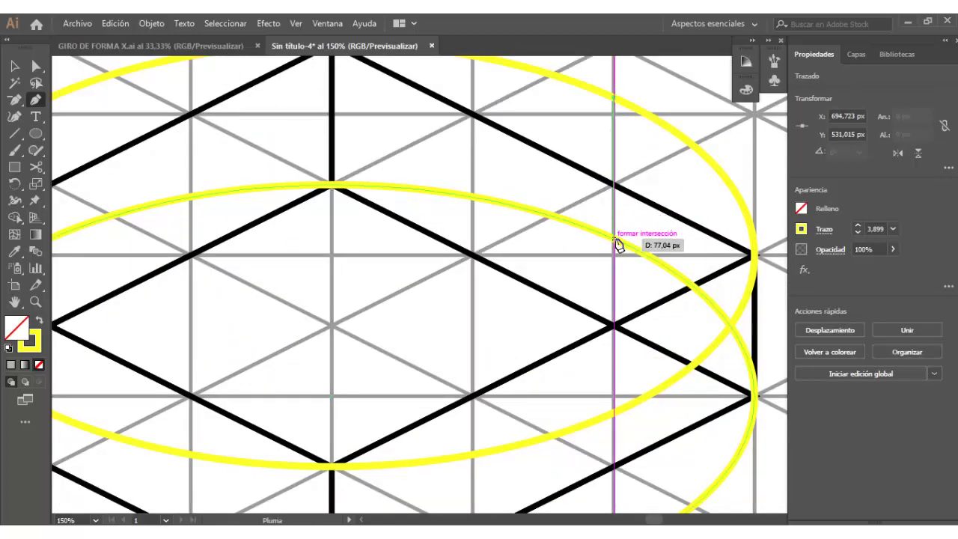
left_click(614, 237)
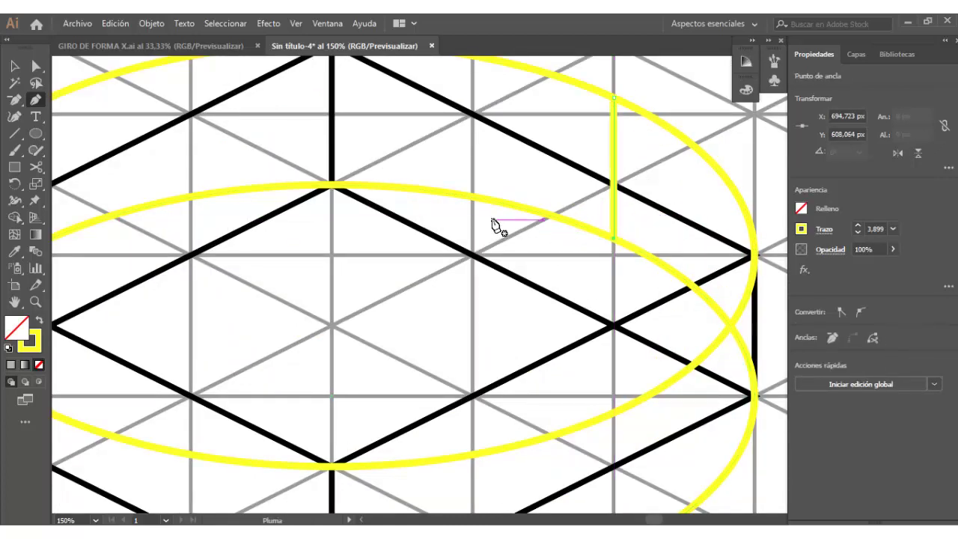
scroll(496, 222, "down", 1, "alt")
scroll(274, 180, "down", 1, "alt")
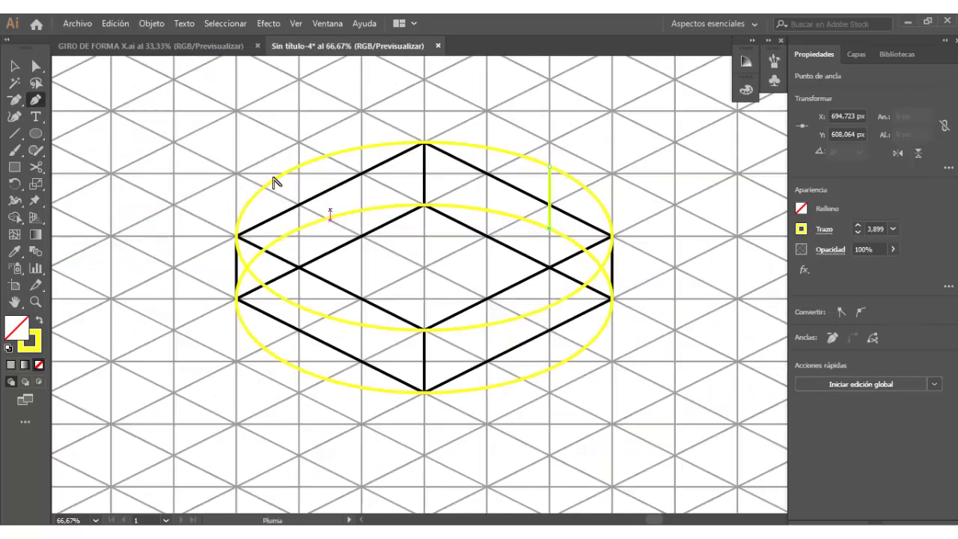
scroll(293, 203, "up", 1, "alt")
scroll(314, 192, "up", 2, "alt")
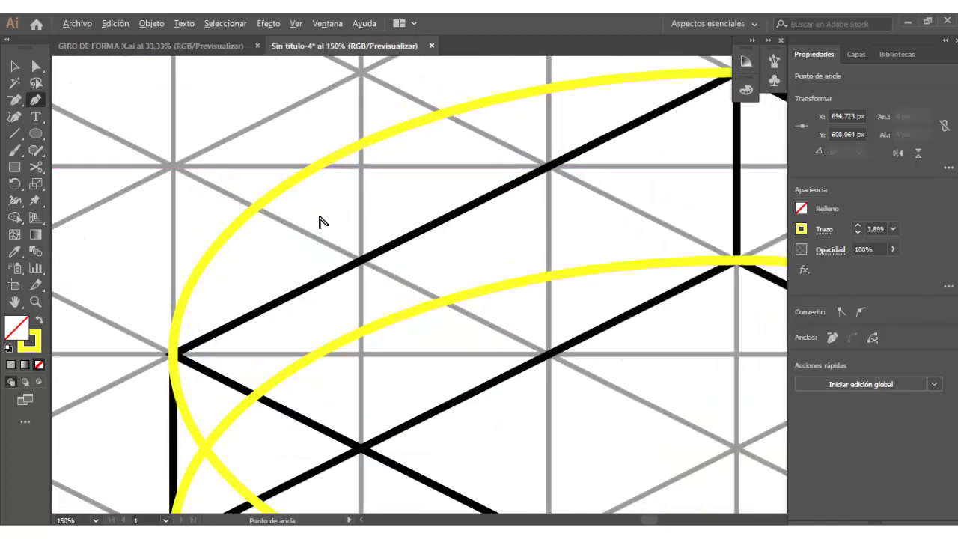
scroll(321, 222, "down", 1, "alt")
left_click(351, 163)
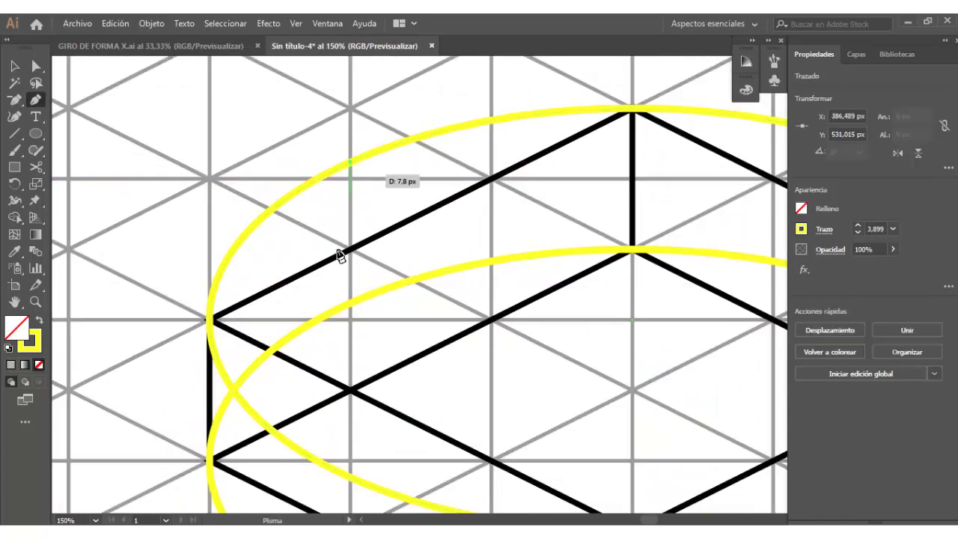
scroll(327, 293, "up", 1, "alt")
left_click(362, 313)
Step: Draw the remaining two vertical yellow lines between the ellipses and fit the artboard in view
scroll(361, 307, "down", 2, "alt")
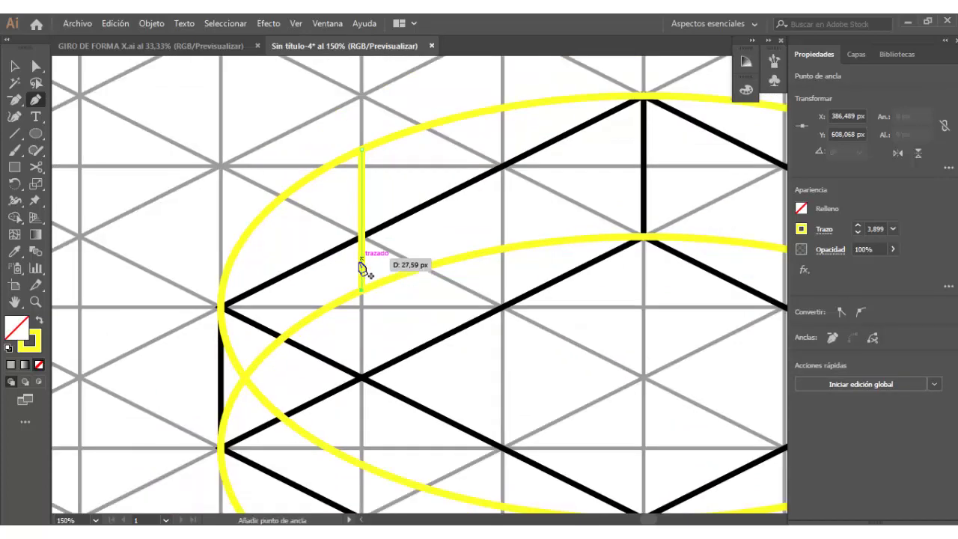
scroll(315, 336, "down", 2)
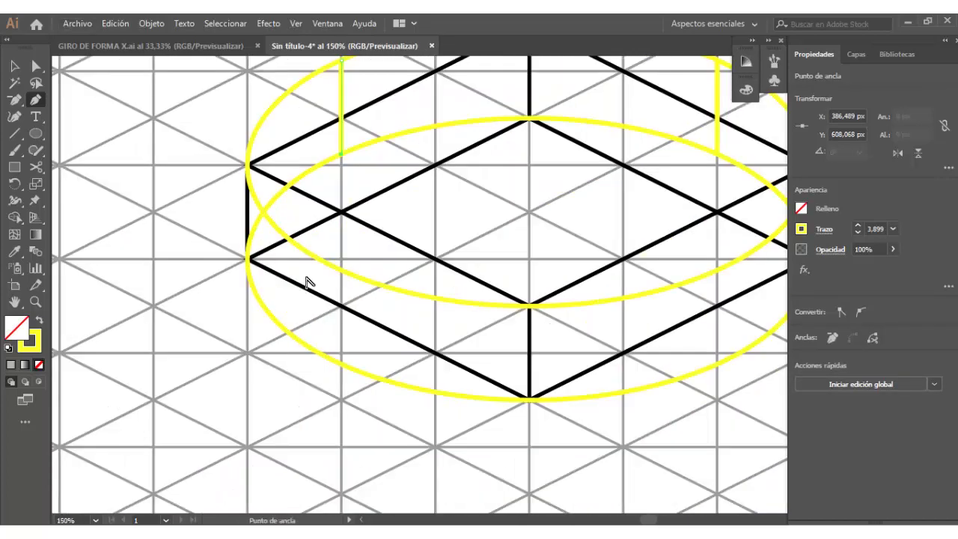
scroll(250, 157, "up", 1, "alt")
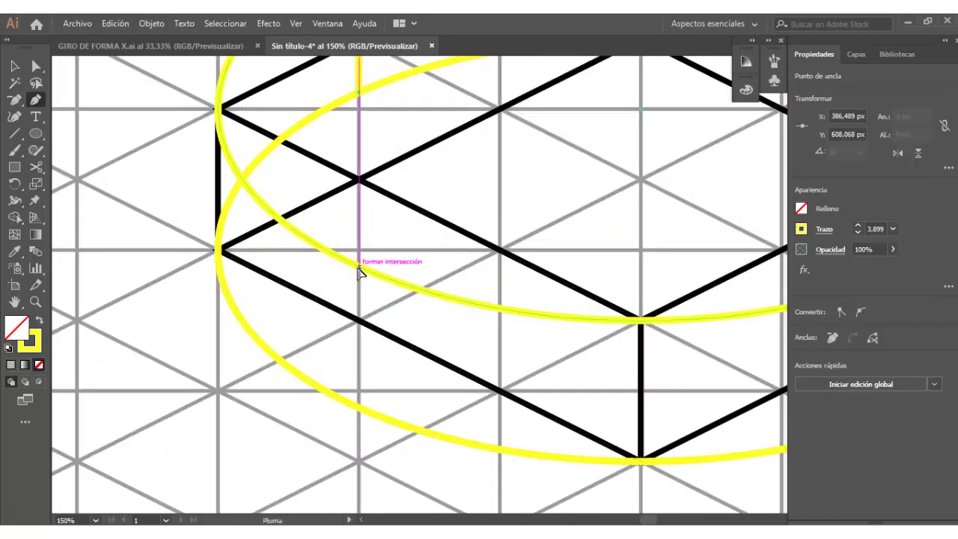
left_click(359, 267)
left_click(359, 409)
scroll(322, 390, "down", 2, "alt")
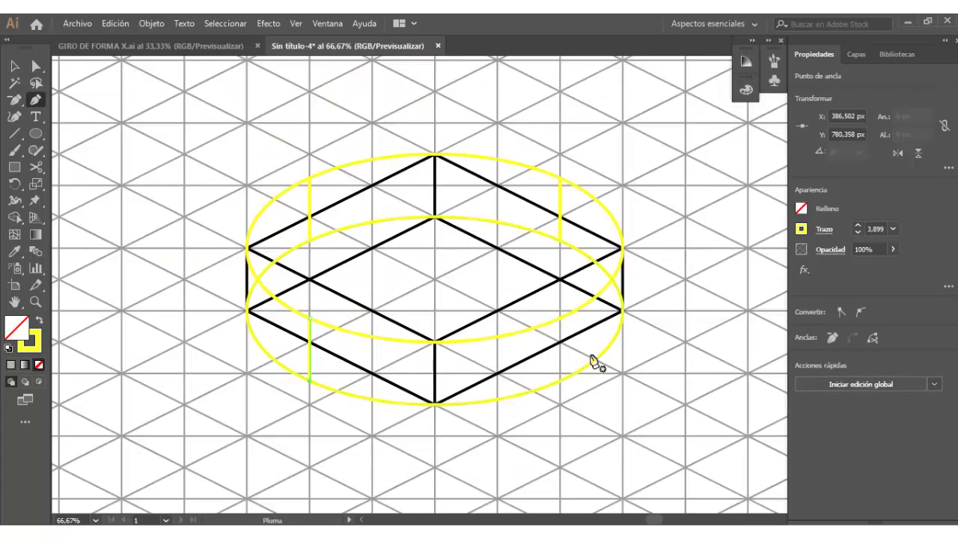
scroll(613, 359, "up", 1, "alt")
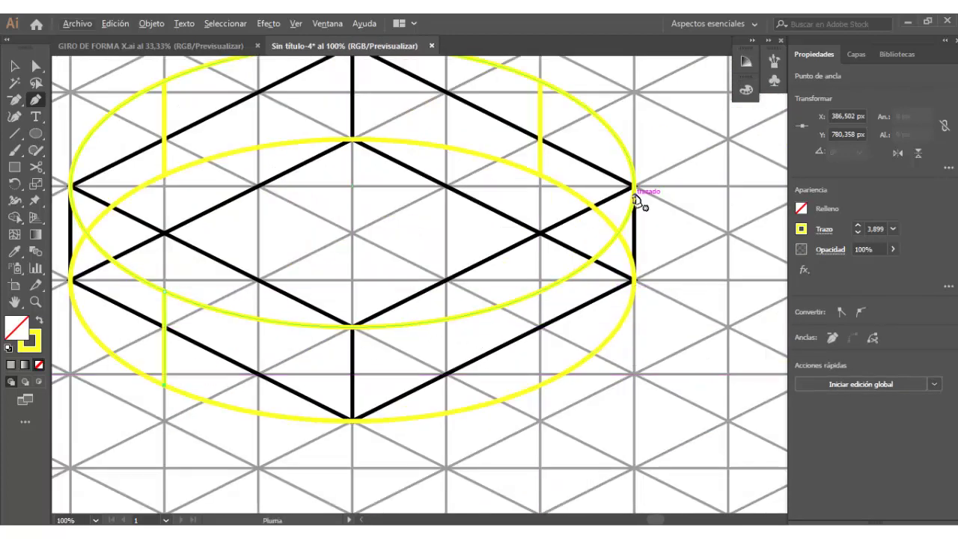
left_click(542, 296)
scroll(539, 381, "up", 1, "alt")
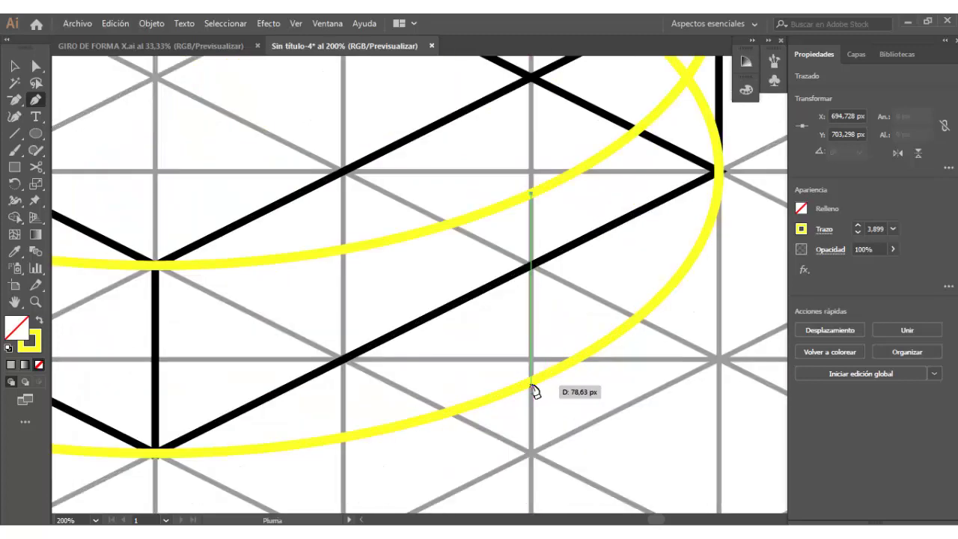
left_click(531, 377)
scroll(515, 398, "down", 4, "alt")
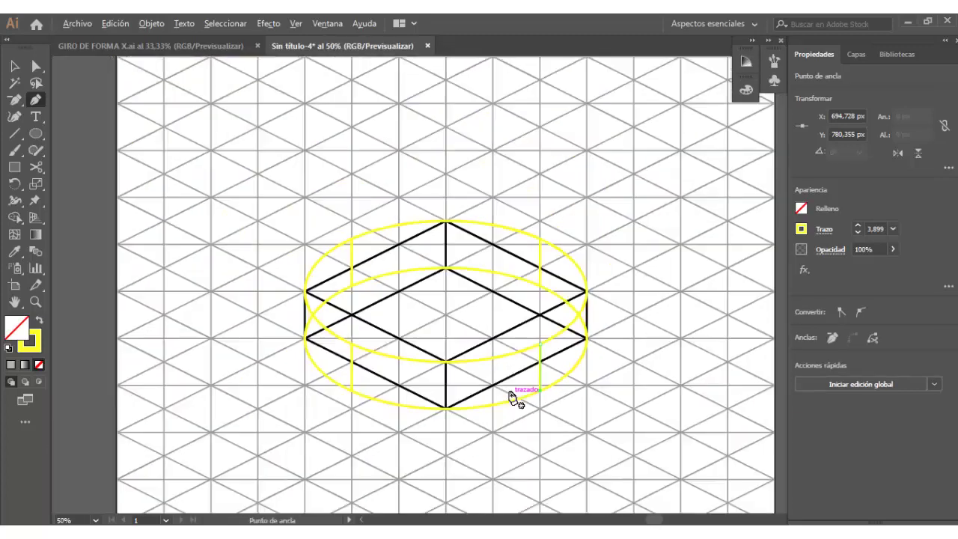
key("F7")
left_click(13, 67)
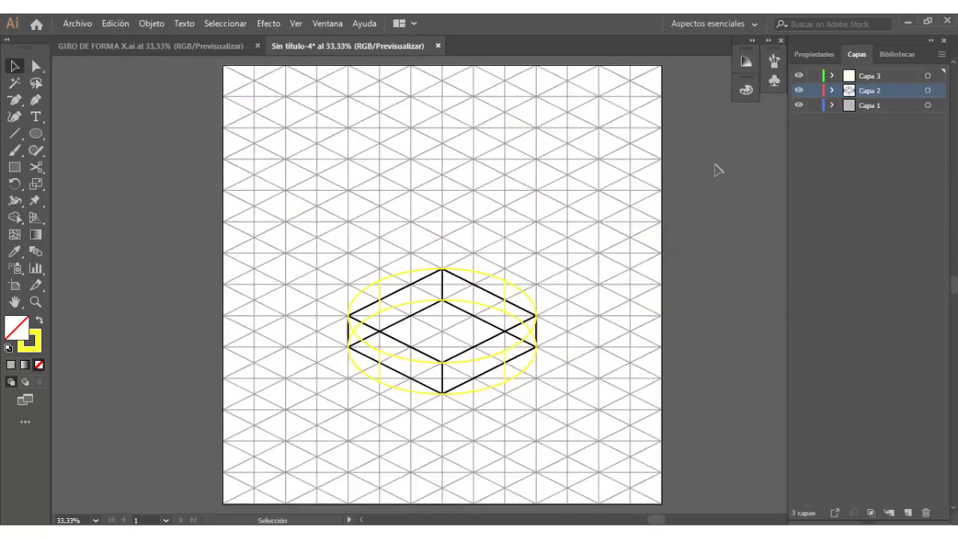
Step: Hide the grid layer and rename the other layers FORMA 1 and REFERENCIA
left_click(798, 106)
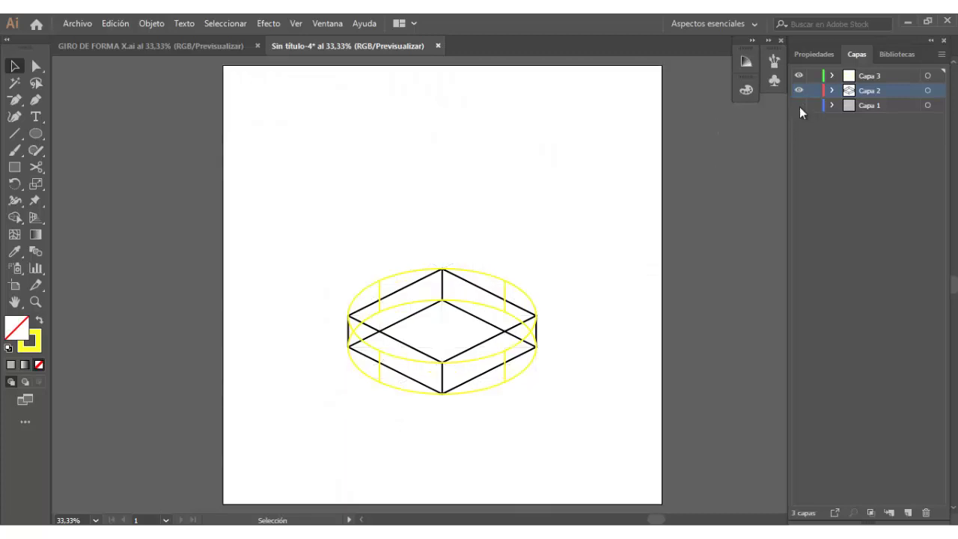
double_click(872, 91)
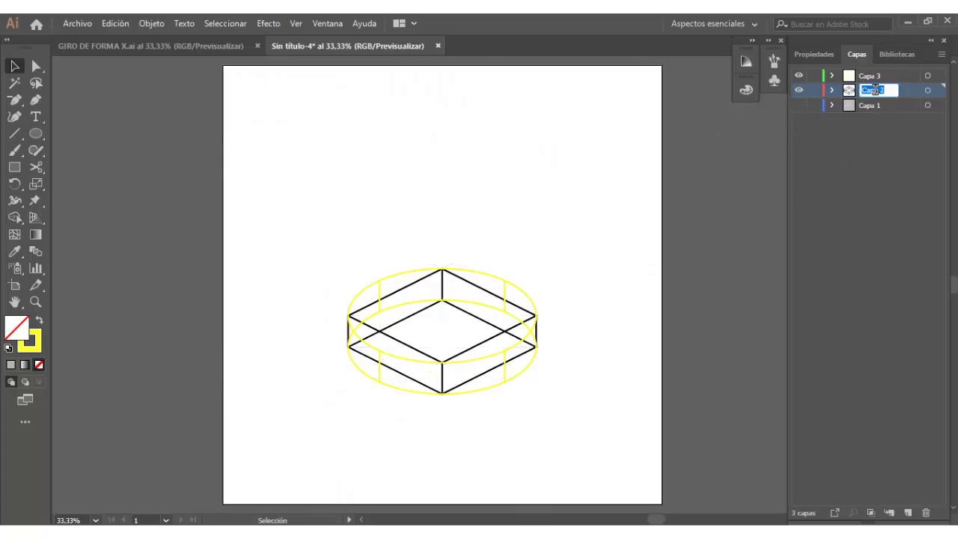
type("FORMA 1")
key("Return")
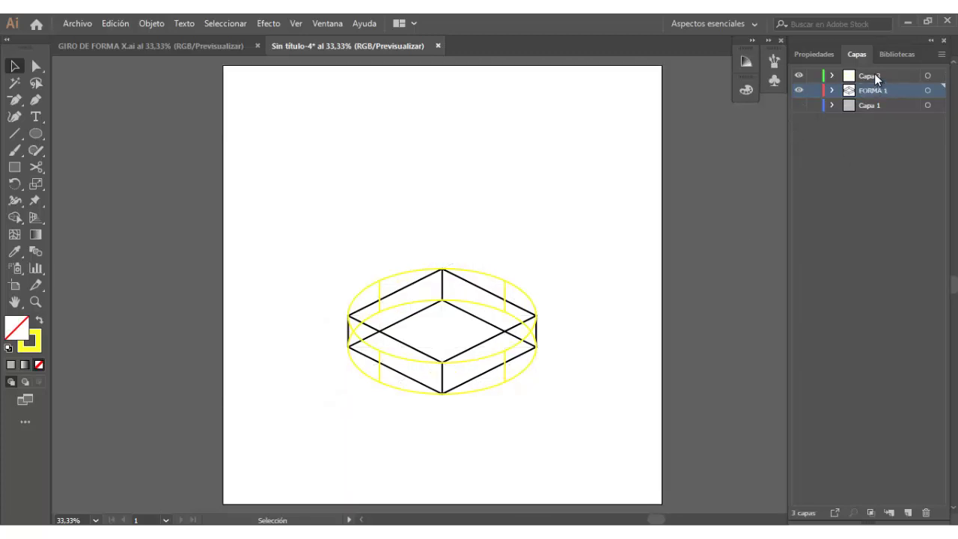
double_click(872, 75)
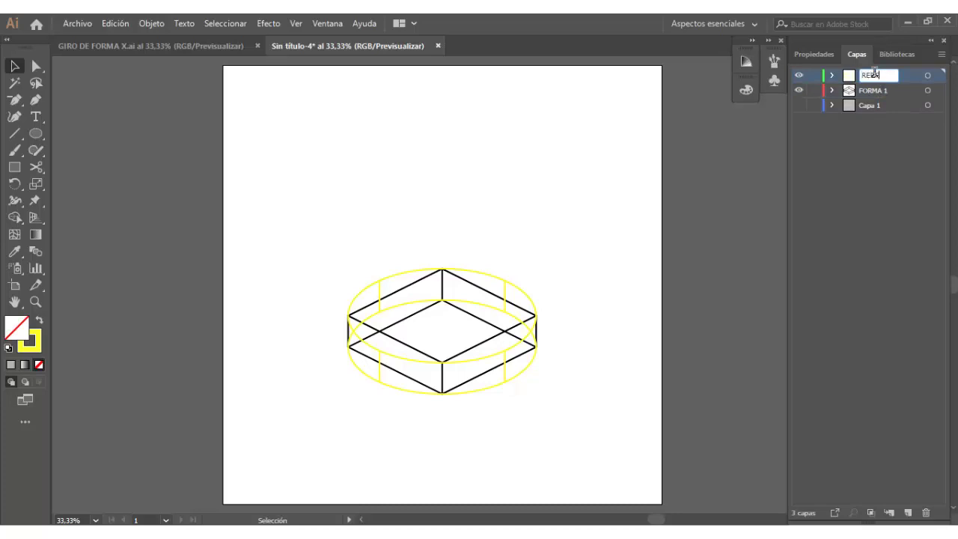
key("Return")
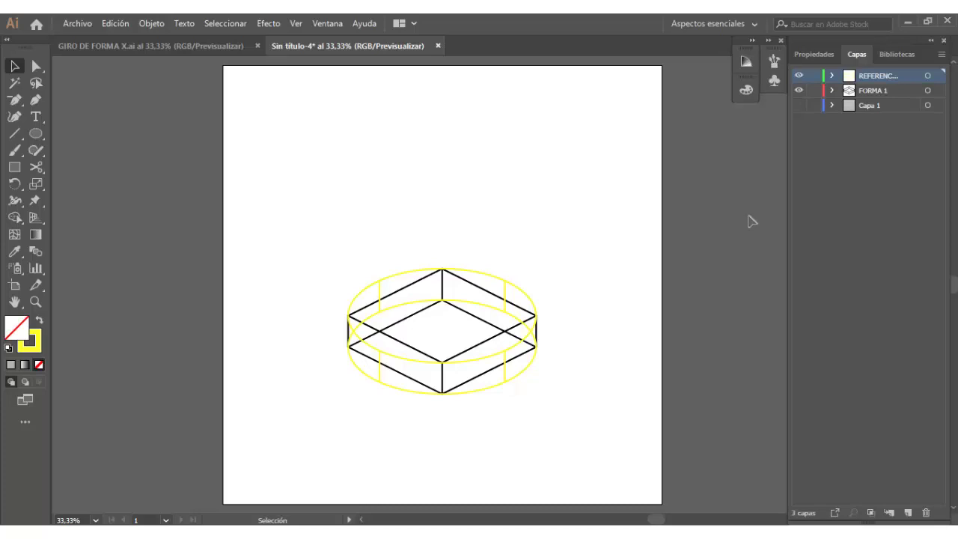
Step: Add a new layer just above the grid layer and name it FONDO
left_click(910, 512)
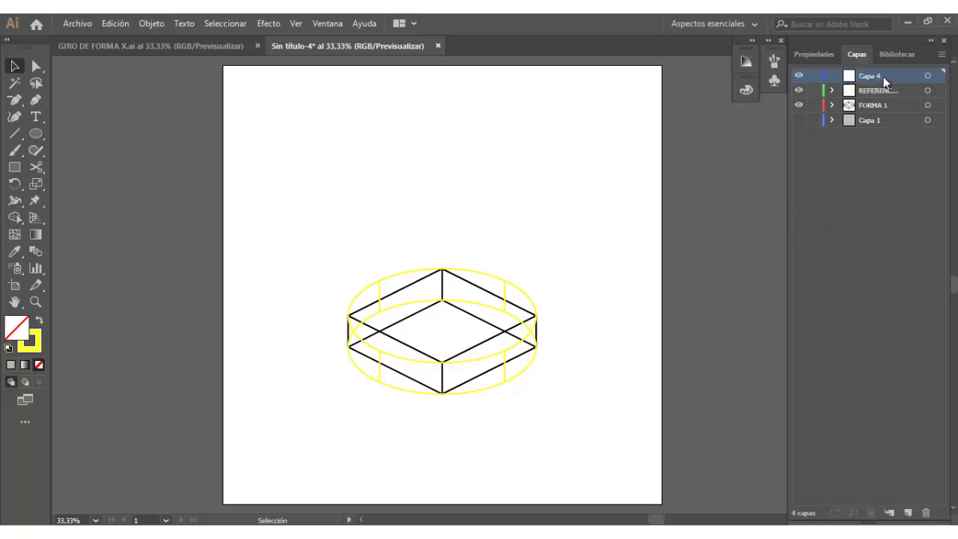
left_click_drag(868, 76, 870, 113)
double_click(870, 105)
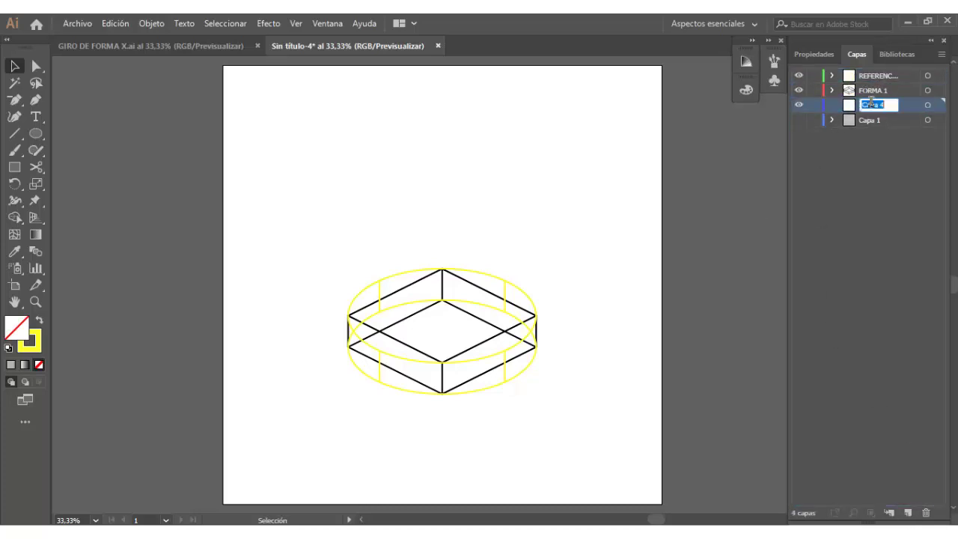
type("FOR")
key("Return")
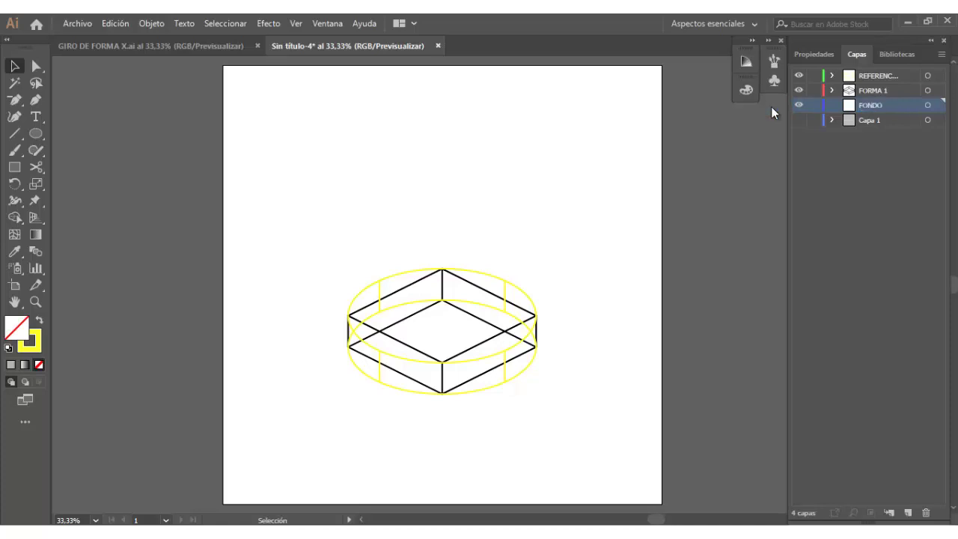
Step: Draw a rectangle covering the whole 1080 × 1080 artboard on the FONDO layer
key("m")
mouse_move(235, 76)
left_mouse_down()
mouse_move(323, 257)
mouse_move(661, 286)
left_mouse_up()
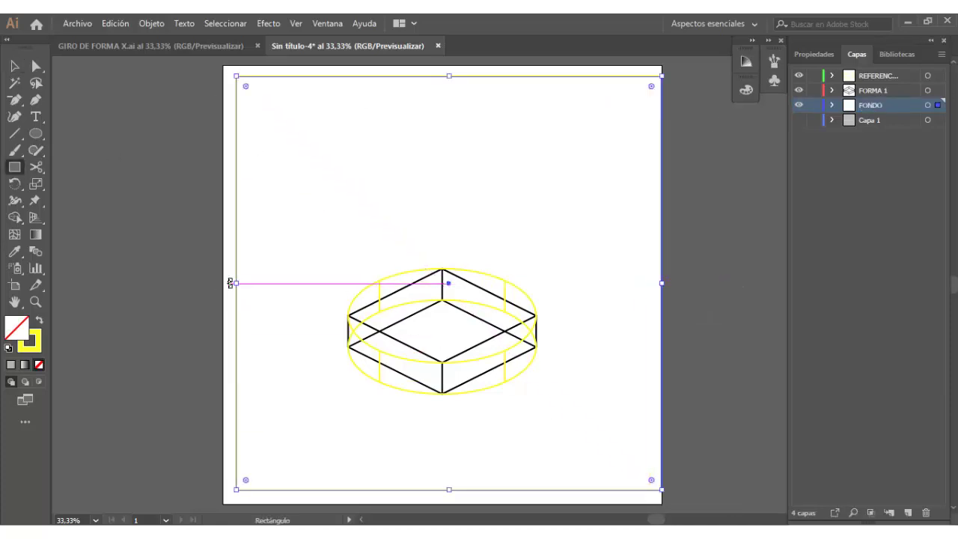
left_click_drag(661, 286, 224, 283)
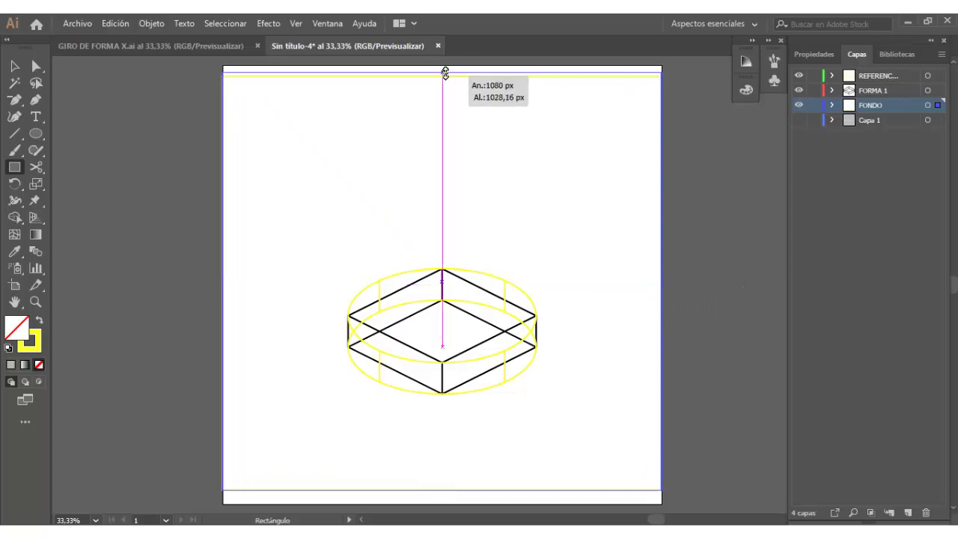
left_click_drag(444, 74, 445, 81)
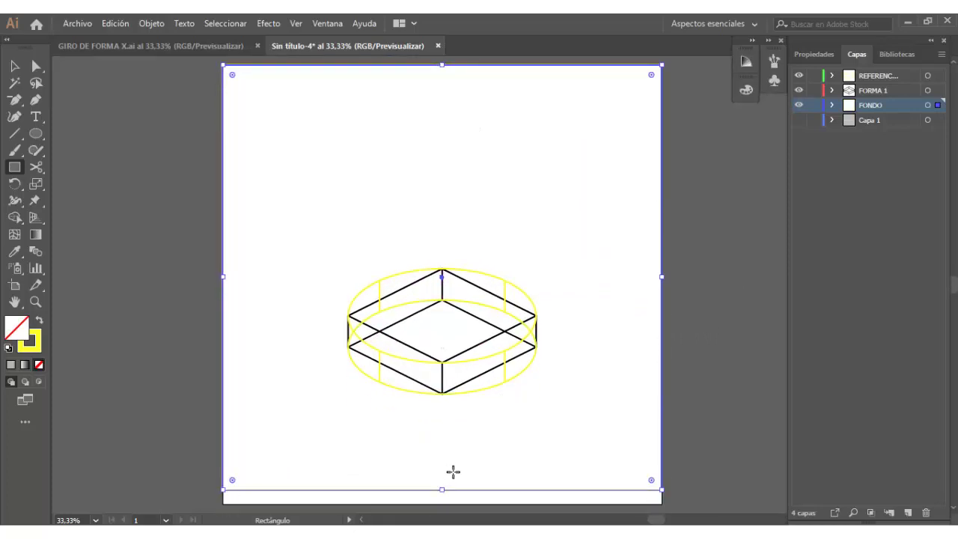
left_click_drag(442, 490, 443, 503)
Step: Give the rectangle a 0 stroke weight and a white fill
left_click(814, 54)
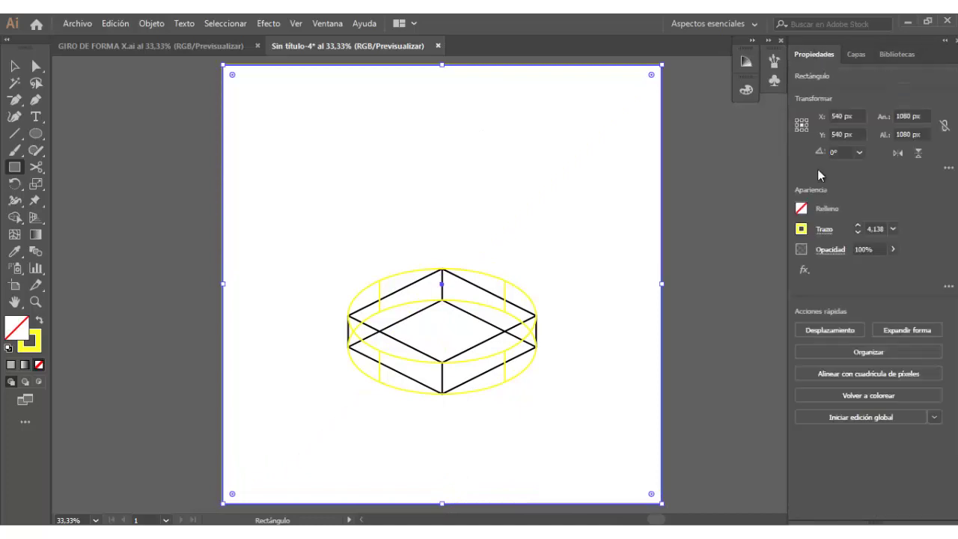
left_click(881, 228)
type("0")
key("Return")
left_click(801, 208)
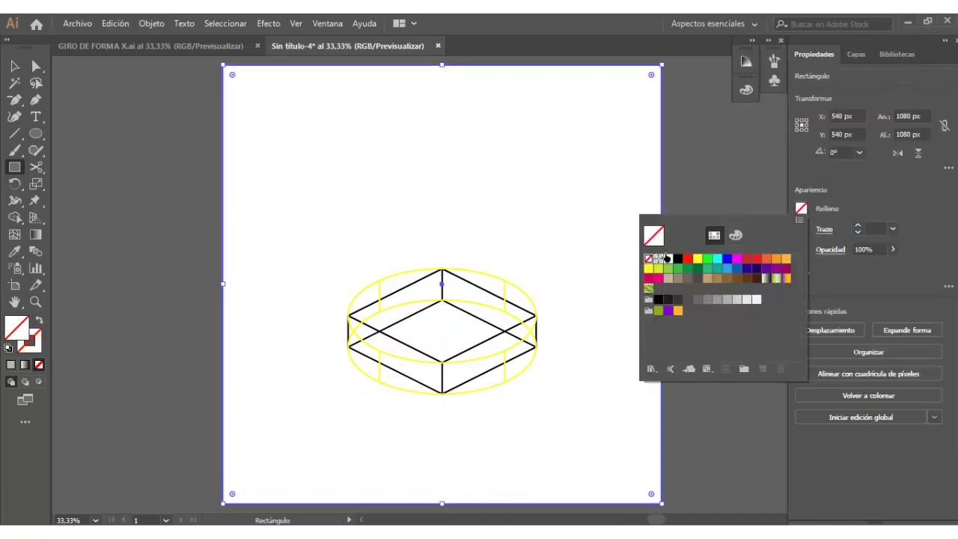
left_click(668, 257)
Step: Deselect the rectangle, lock the FONDO layer and hide the FORMA 1 layer
left_click(13, 67)
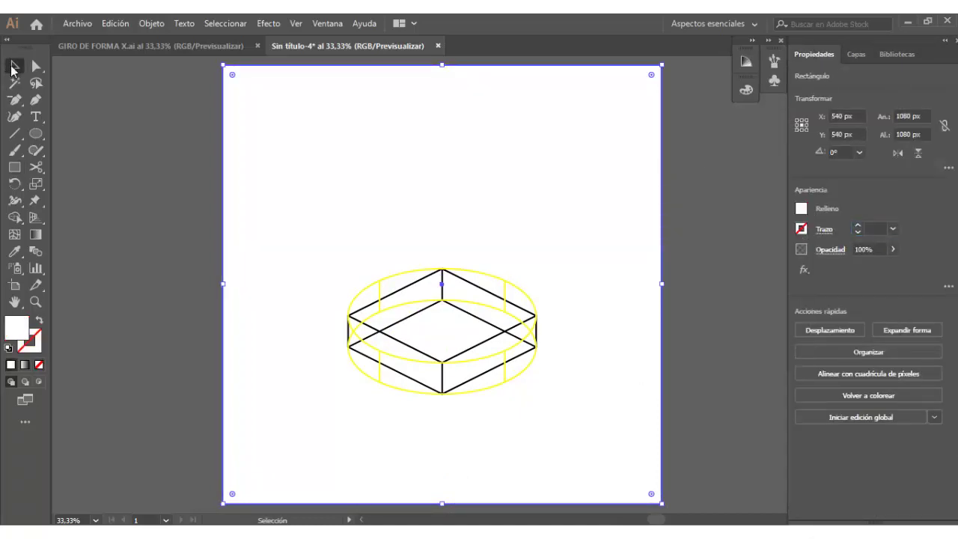
left_click(129, 205)
left_click(856, 54)
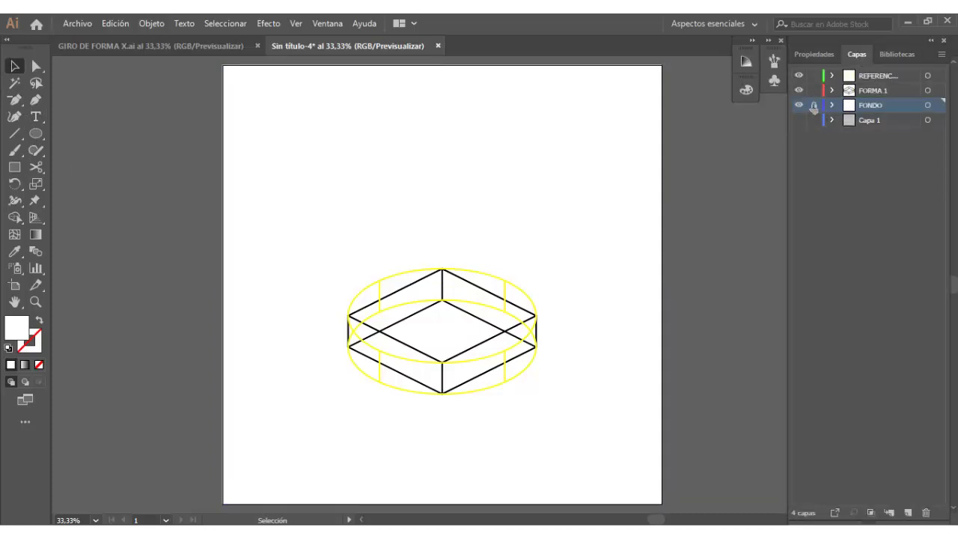
left_click(869, 120)
left_click(799, 89)
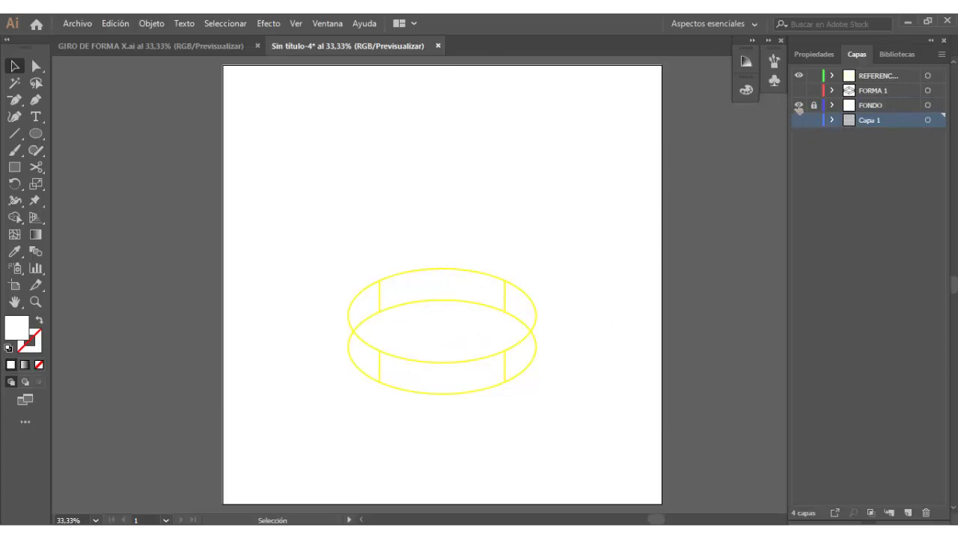
Step: Hide the yellow guides and inspect the box's individual face paths in the Layers panel
left_click(798, 91)
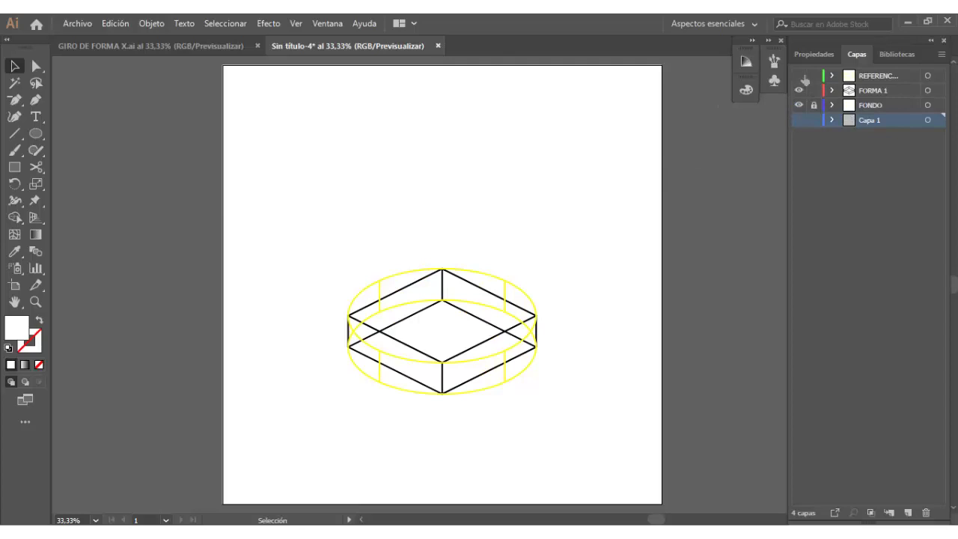
left_click(799, 76)
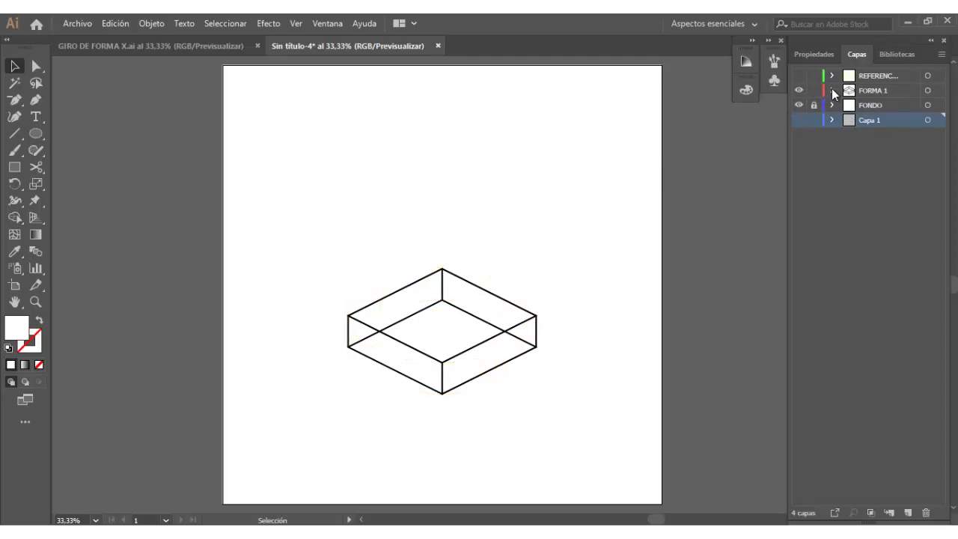
left_click(831, 91)
left_click(898, 110)
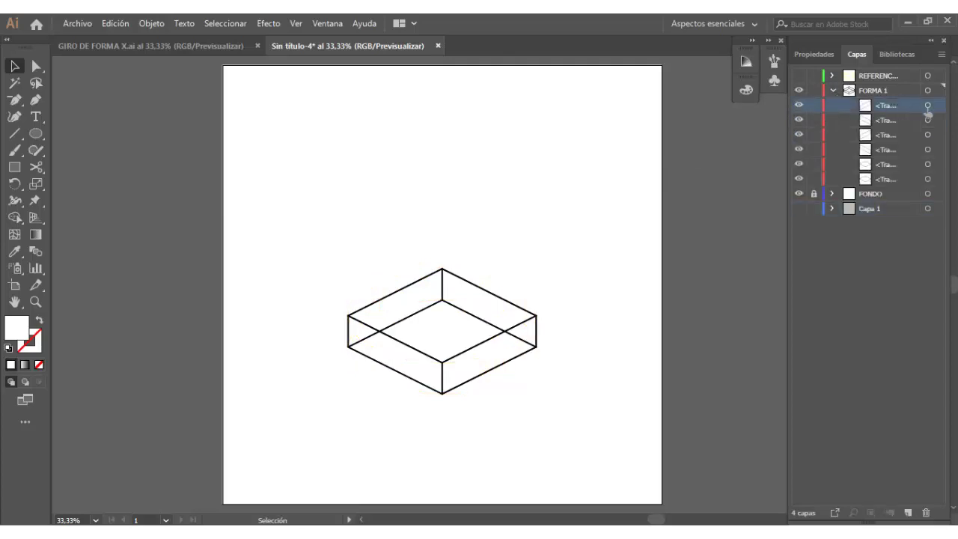
left_click(928, 105)
left_click(926, 167)
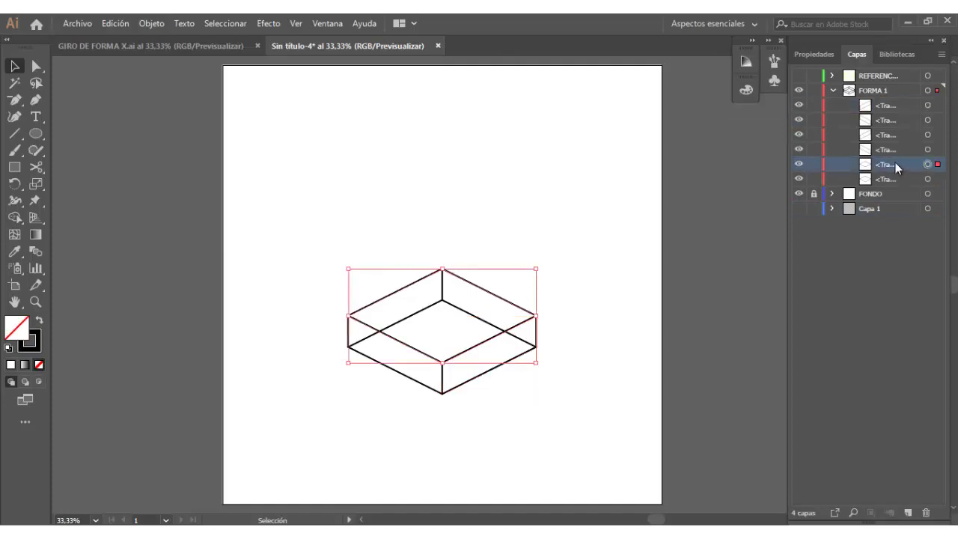
left_click(898, 105)
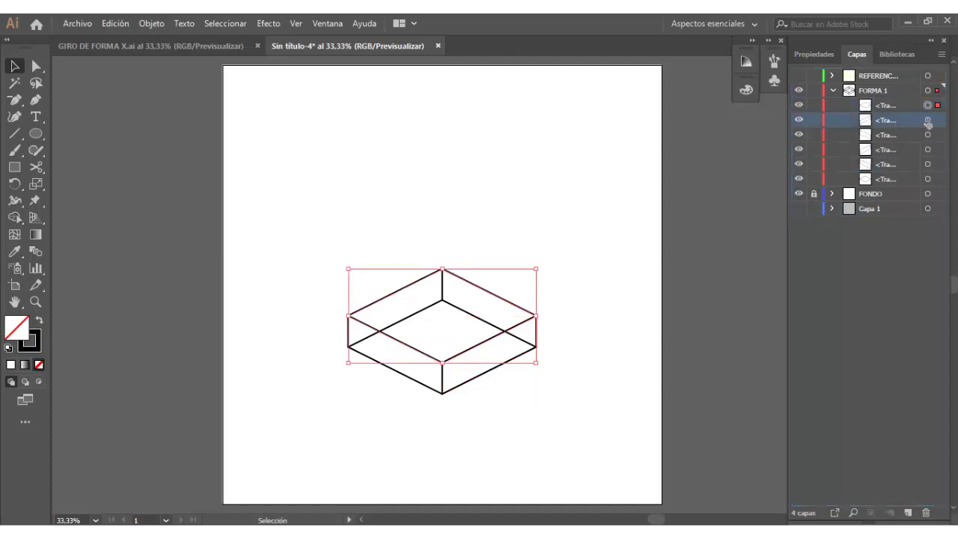
left_click(900, 146)
left_click_drag(900, 135, 905, 121)
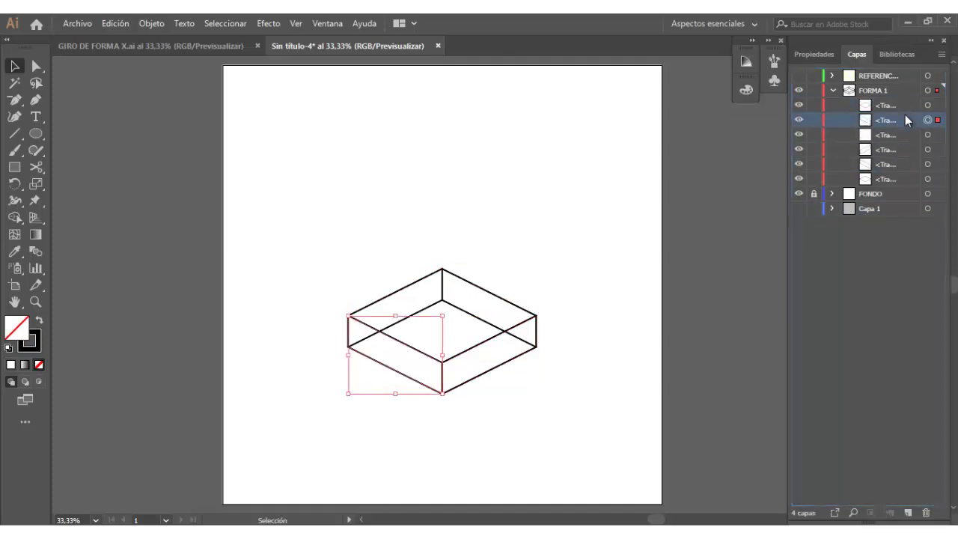
left_click(921, 150)
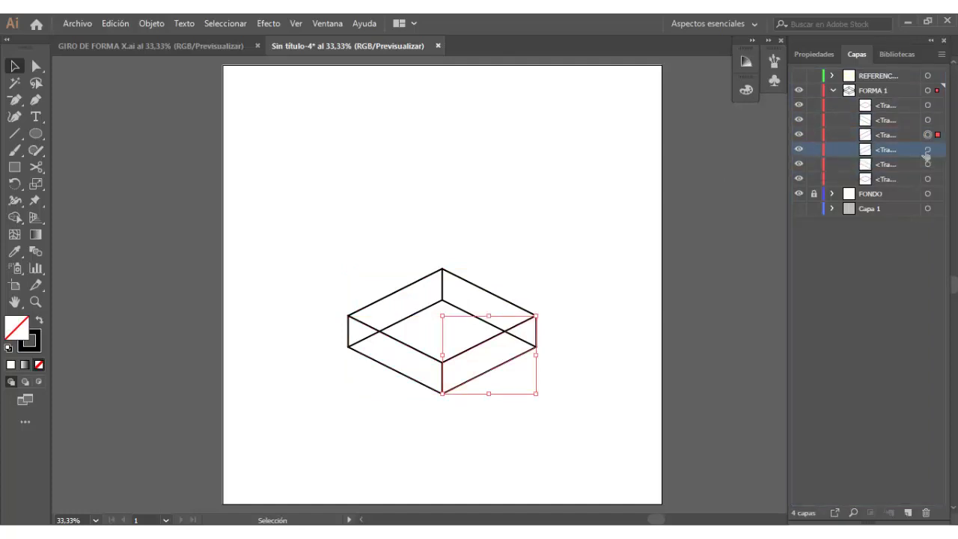
left_click(928, 149)
left_click(927, 164)
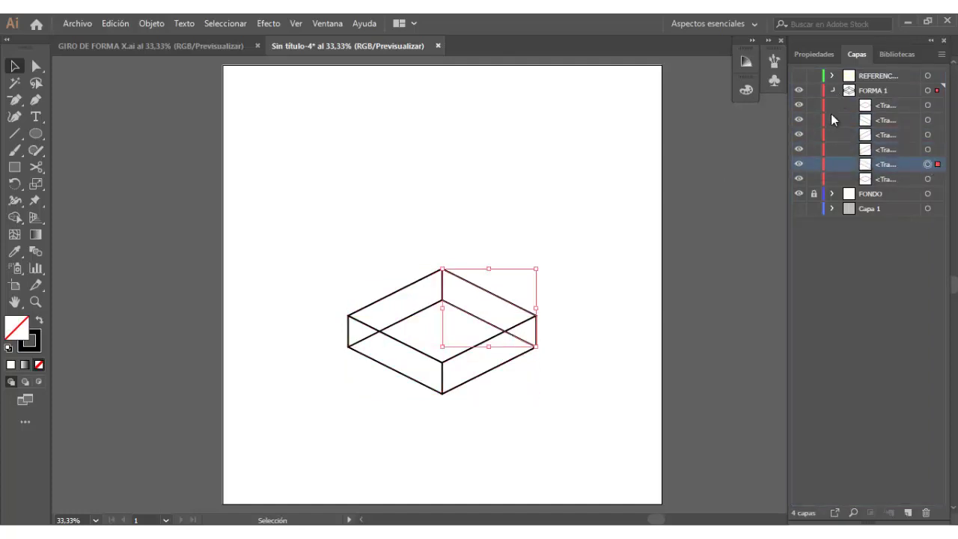
left_click(832, 90)
Step: Fill the whole box white
left_click_drag(614, 432, 338, 235)
left_click(814, 54)
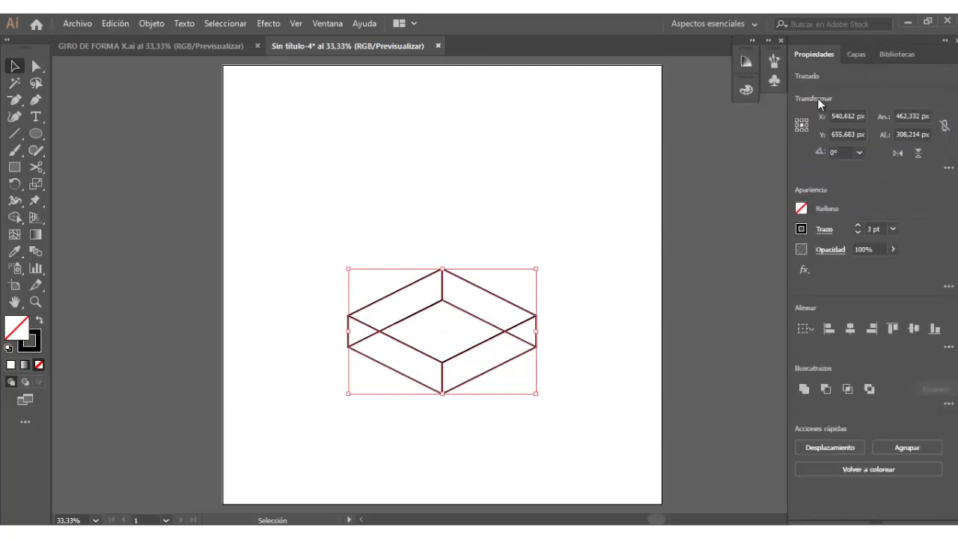
left_click(801, 209)
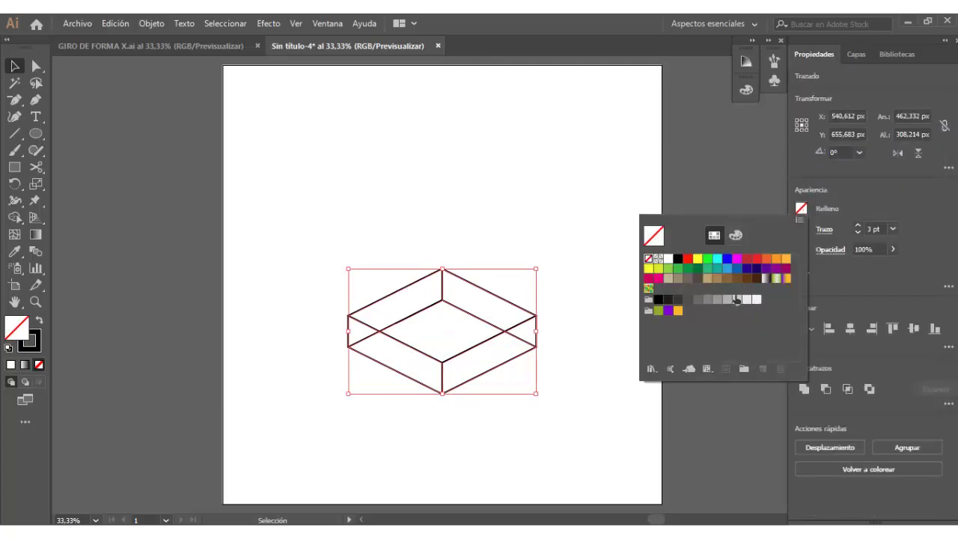
left_click(669, 259)
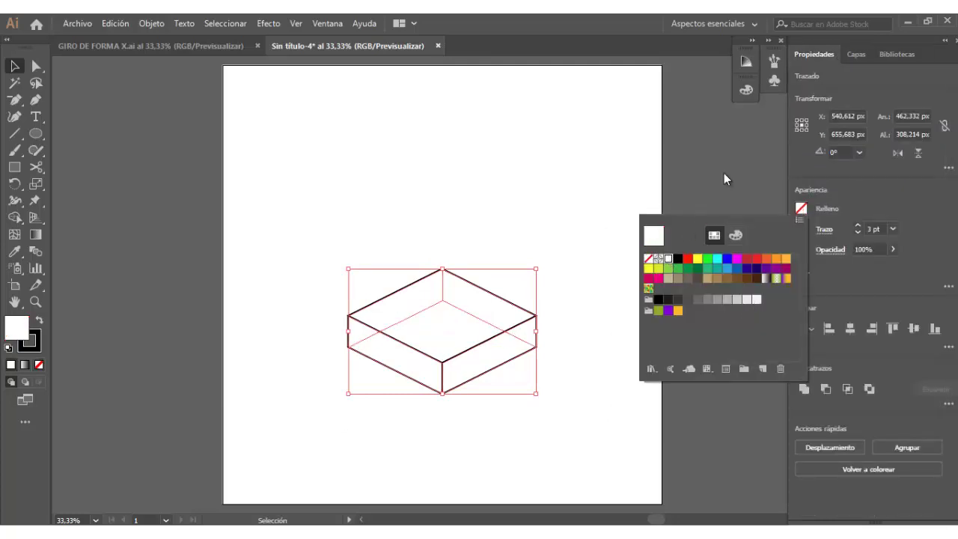
left_click(725, 177)
Step: Give the right face a light-grey fill and the left face darker grey, then reveal the guides
left_click(520, 351)
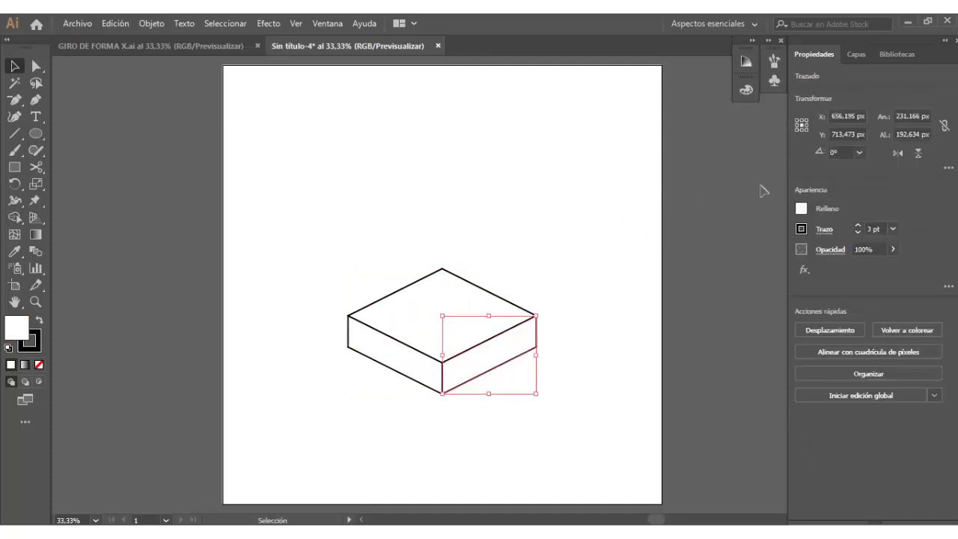
left_click(801, 209)
left_click(741, 304)
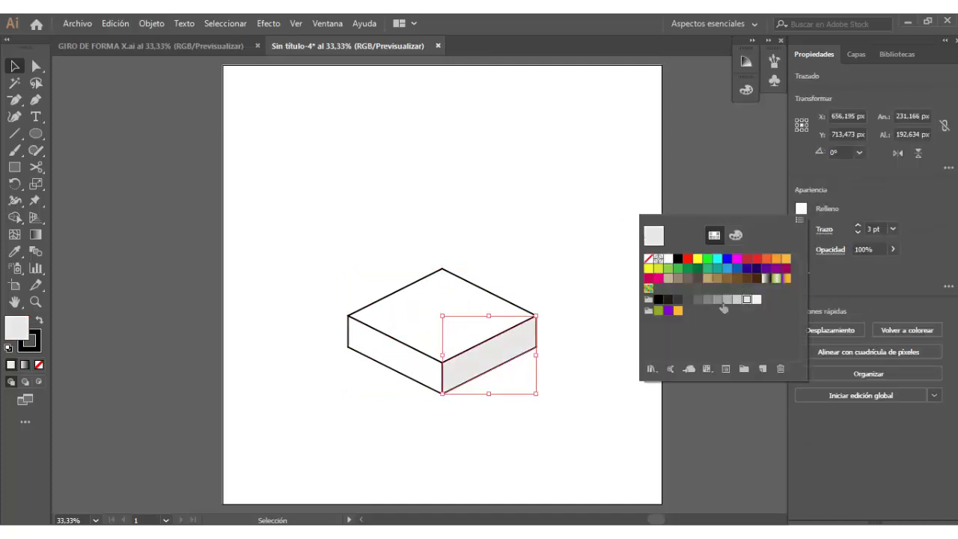
left_click(421, 371)
left_click(707, 266)
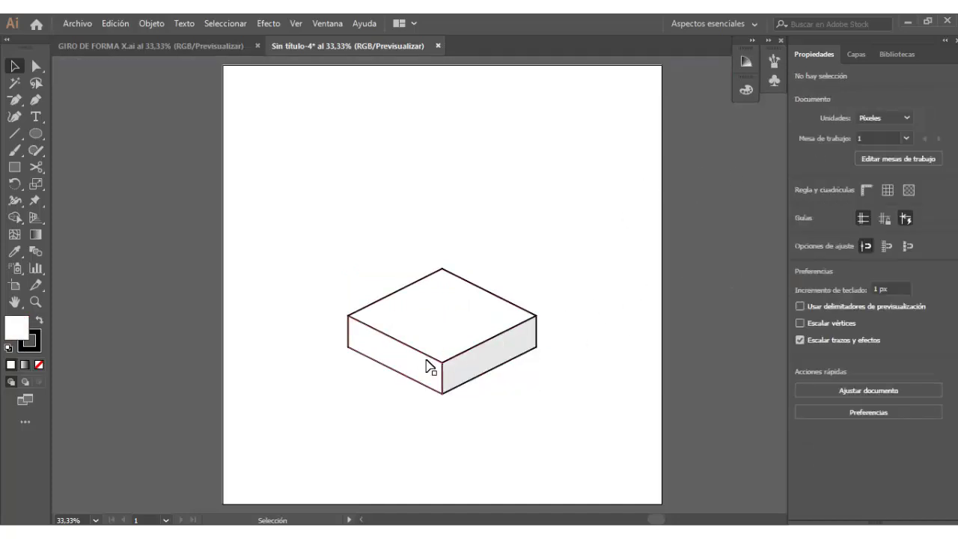
left_click(417, 376)
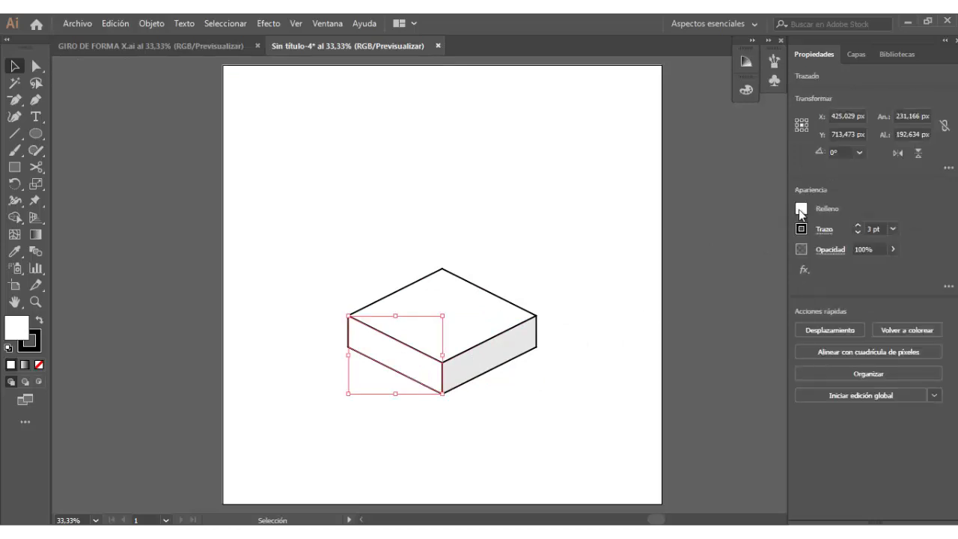
left_click(801, 210)
left_click(724, 300)
left_click(723, 175)
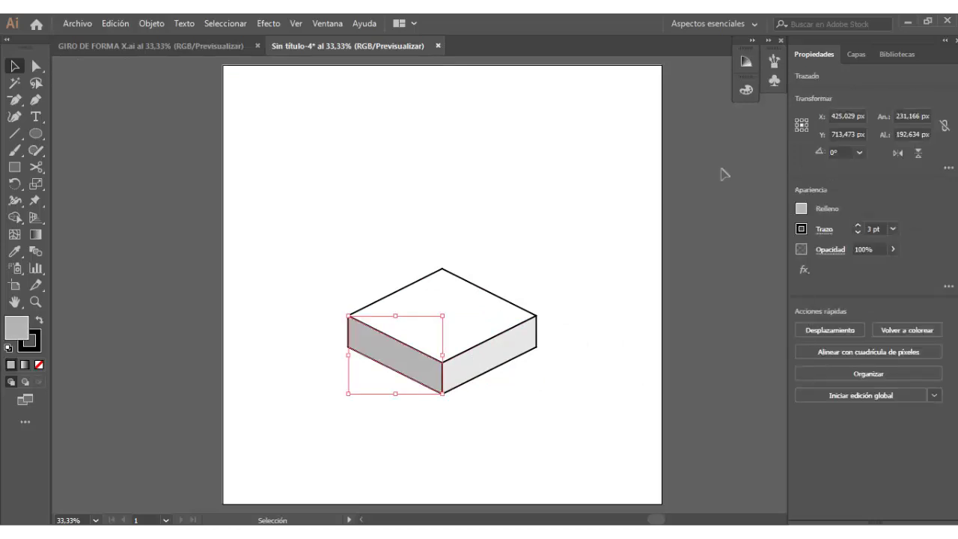
left_click(856, 53)
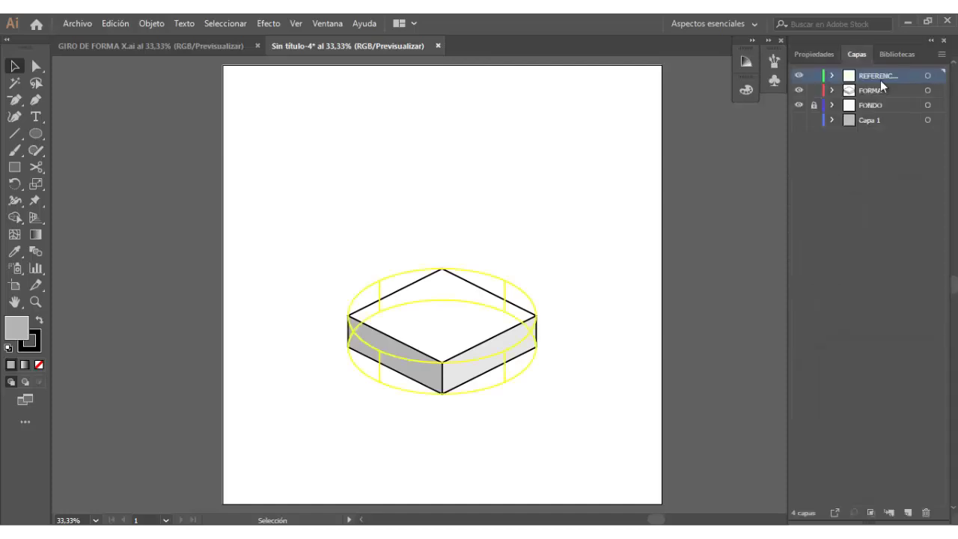
Step: Save As 'GIRO DE FORMA Z' in Adobe Illustrator (*.AI) format with default Illustrator Options
left_click(72, 26)
left_click(165, 153)
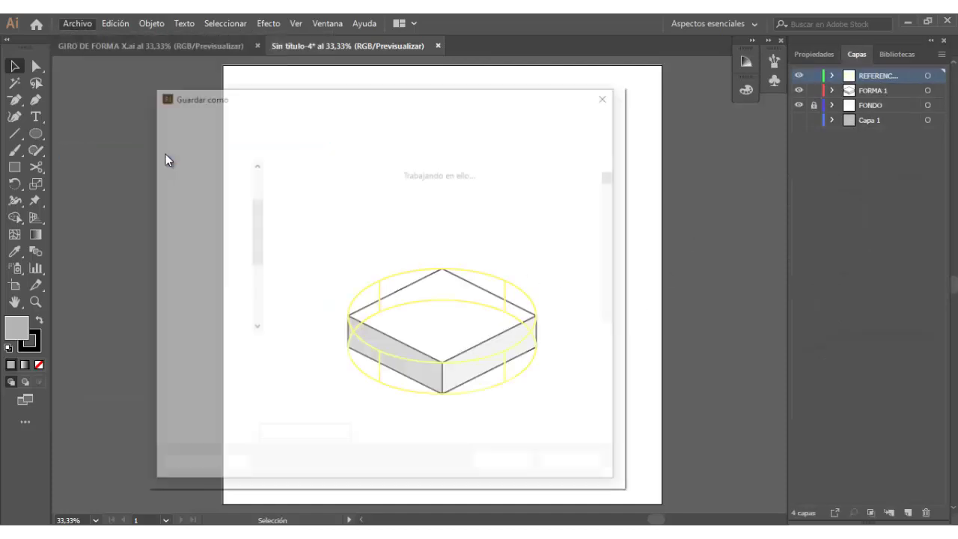
type("GI")
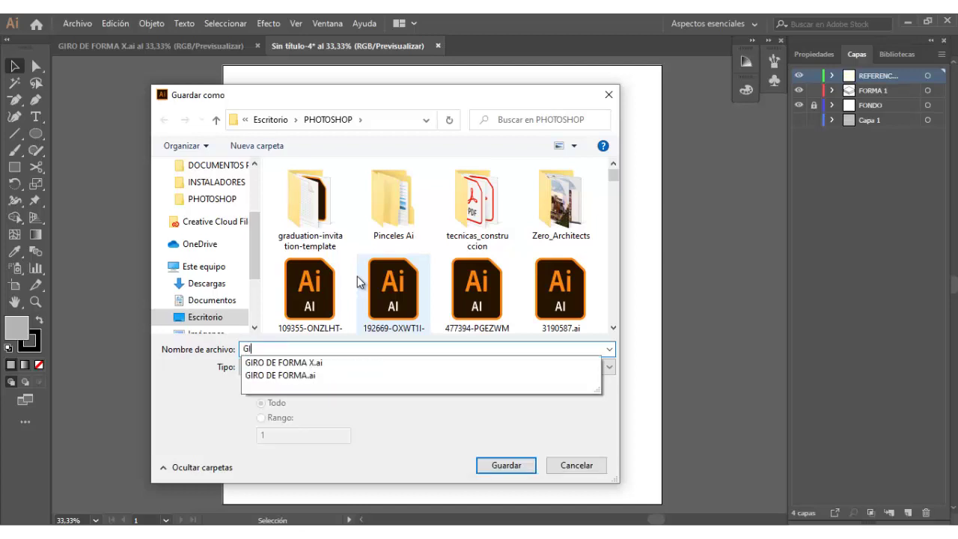
type("RO DE FORMA ")
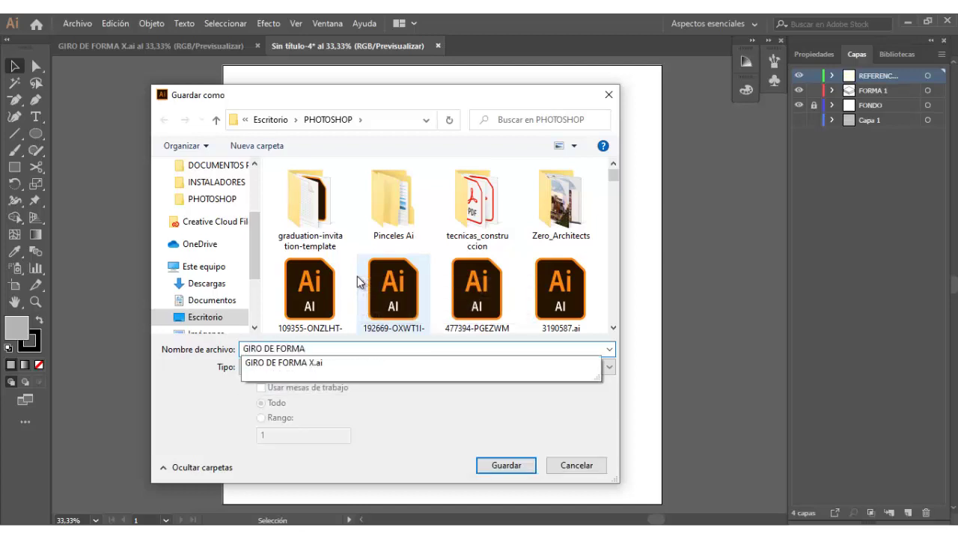
type("Z")
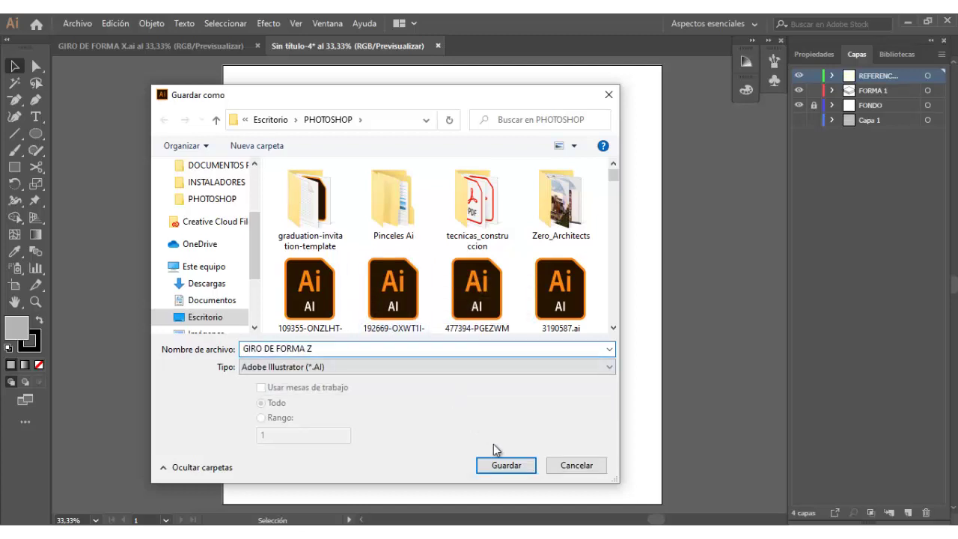
left_click(511, 468)
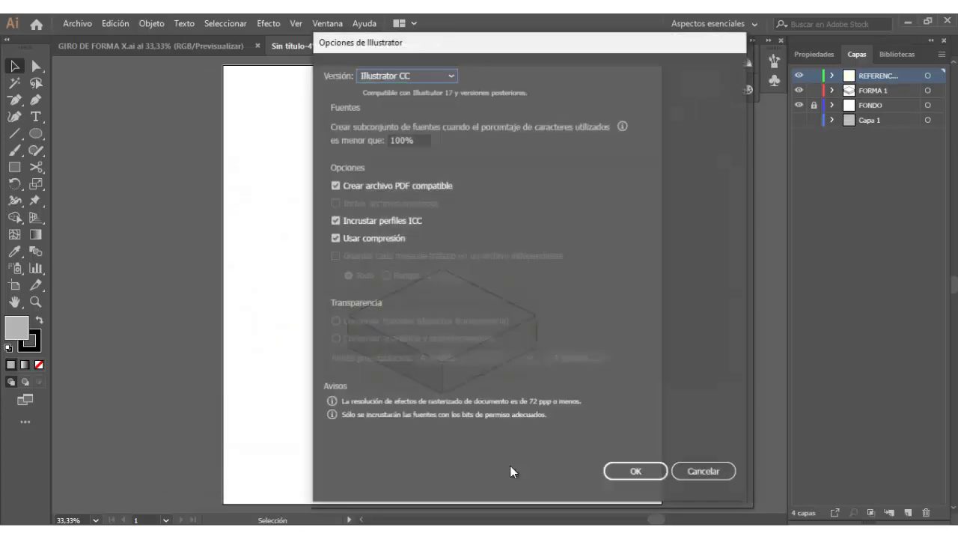
left_click(634, 470)
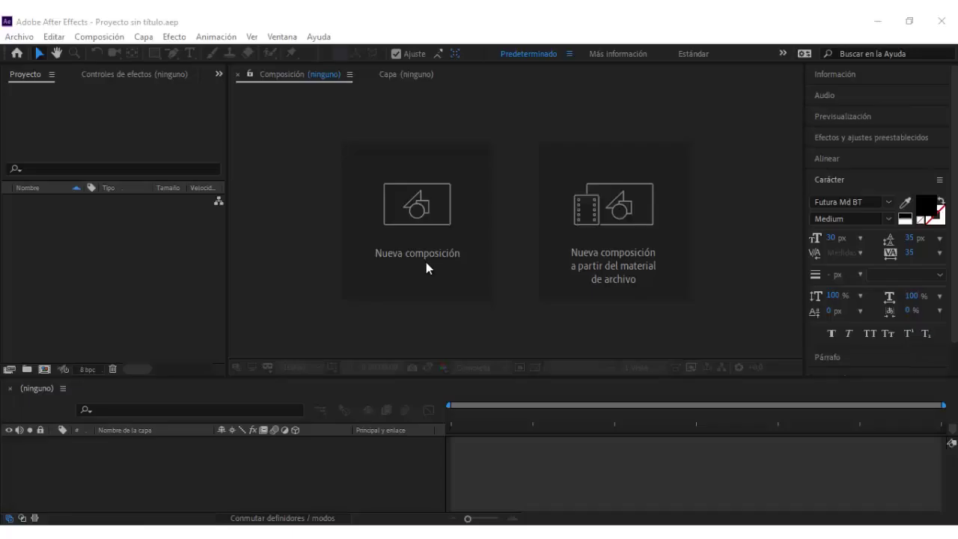
Step: Import the file GIRO DE FORMA Z.ai through File > Import > File
left_click(19, 37)
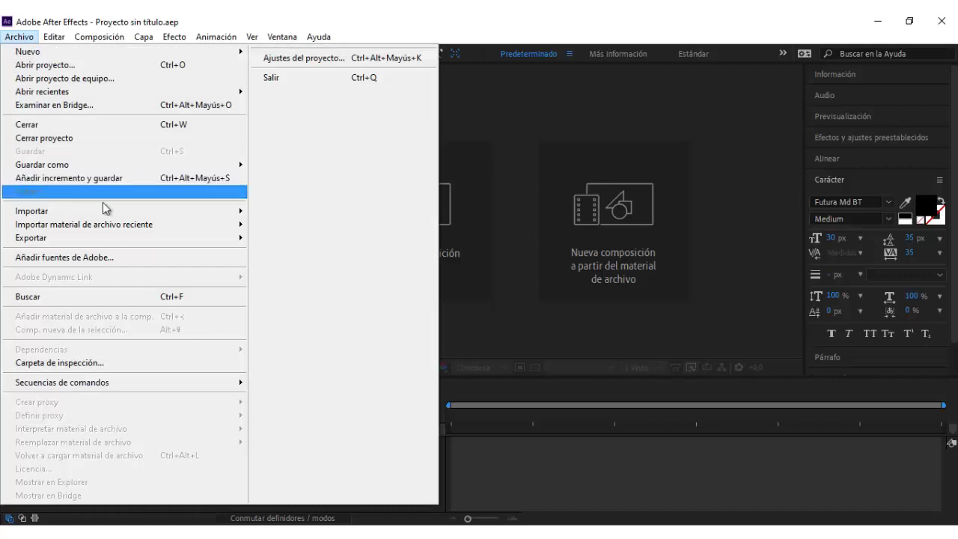
mouse_move(112, 213)
left_click(277, 215)
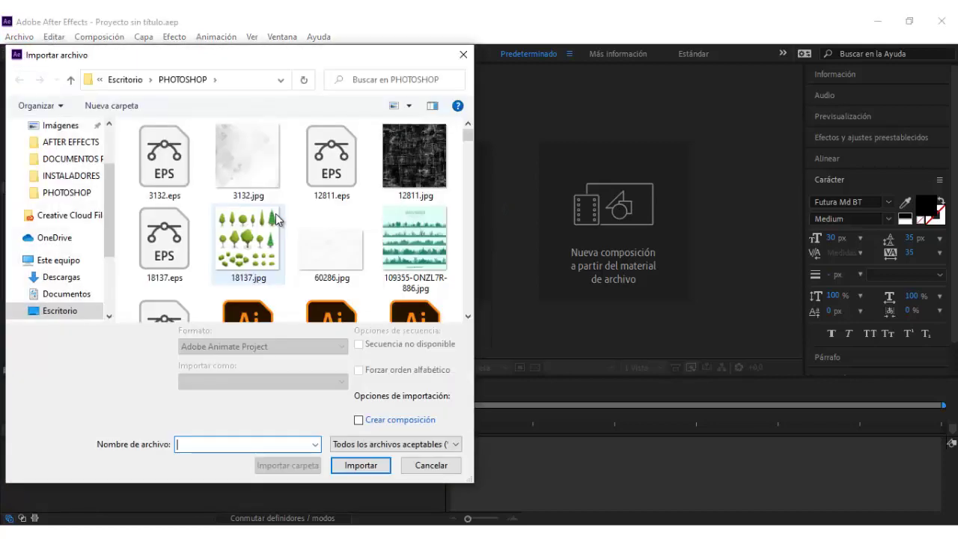
type("gir")
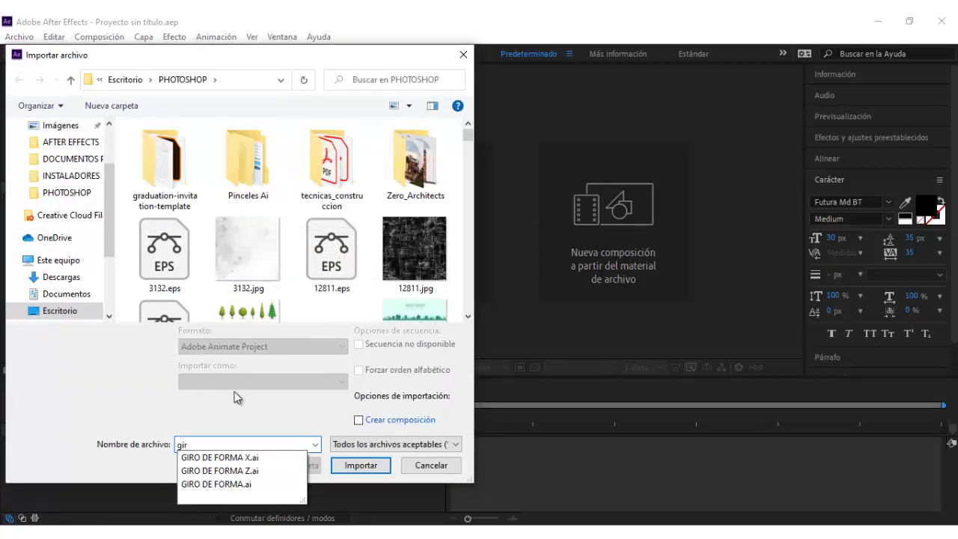
left_click(239, 468)
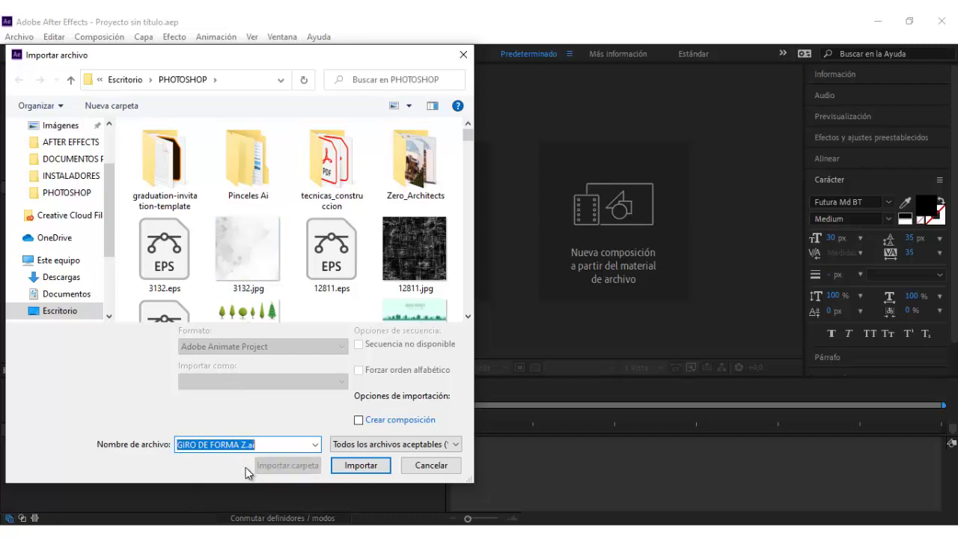
left_click(367, 471)
Step: Import it as a Composición, open the composition and select the Capa 1 layer
left_click(517, 225)
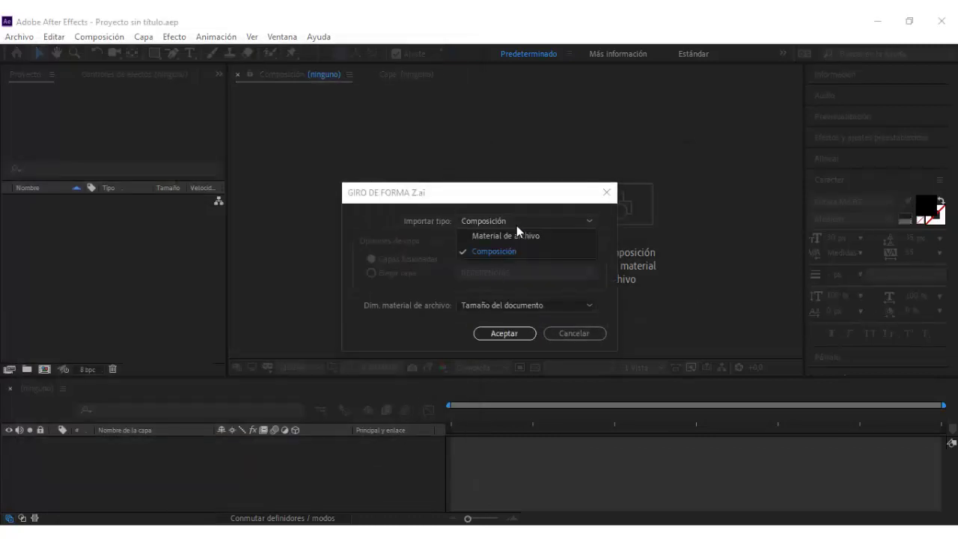
left_click(518, 247)
left_click(511, 334)
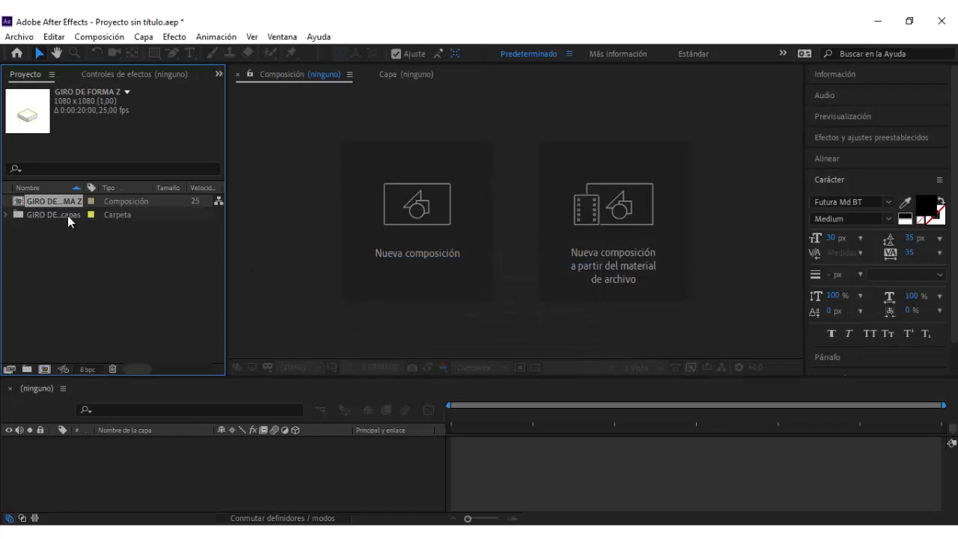
double_click(56, 201)
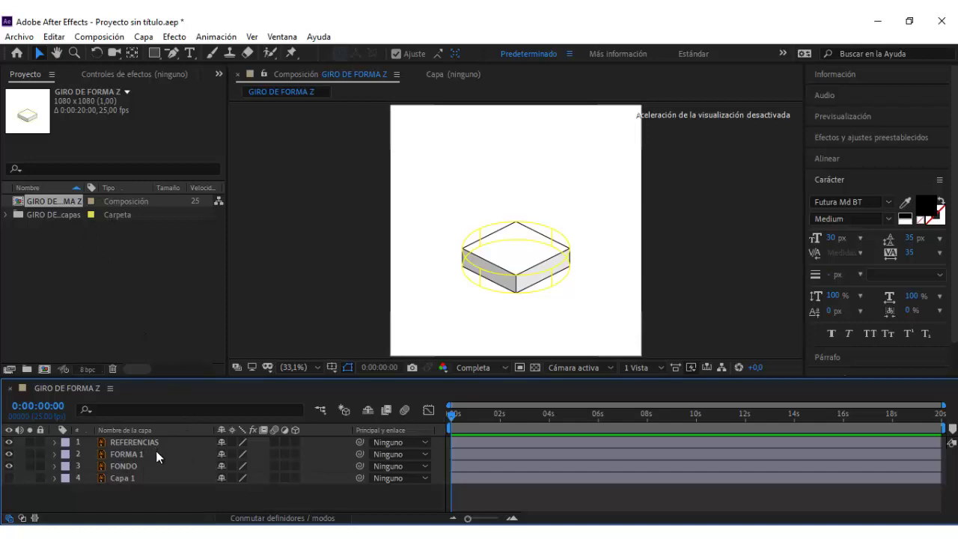
left_click(135, 481)
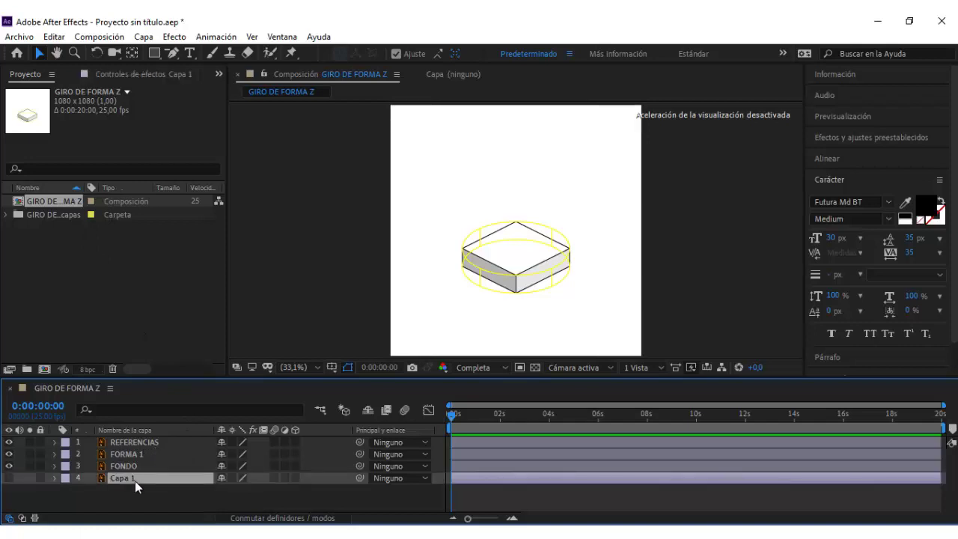
Step: Delete Capa 1 and set the composition's background colour to FFFFFF in Composition Settings
key("Delete")
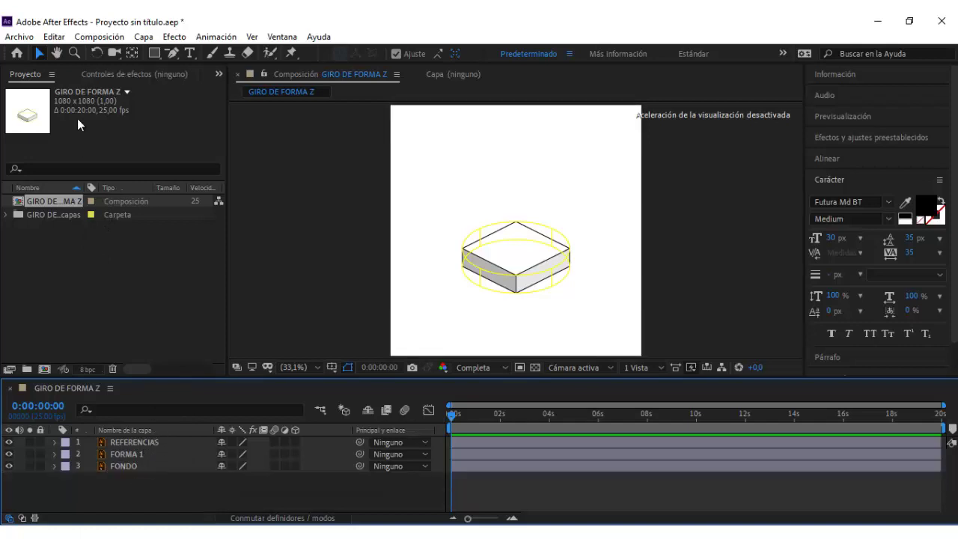
left_click(117, 37)
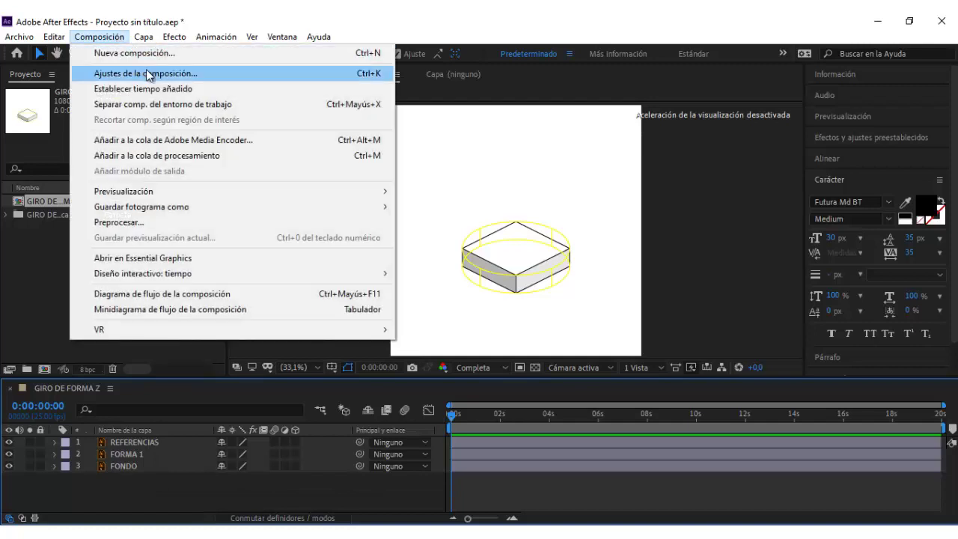
left_click(149, 76)
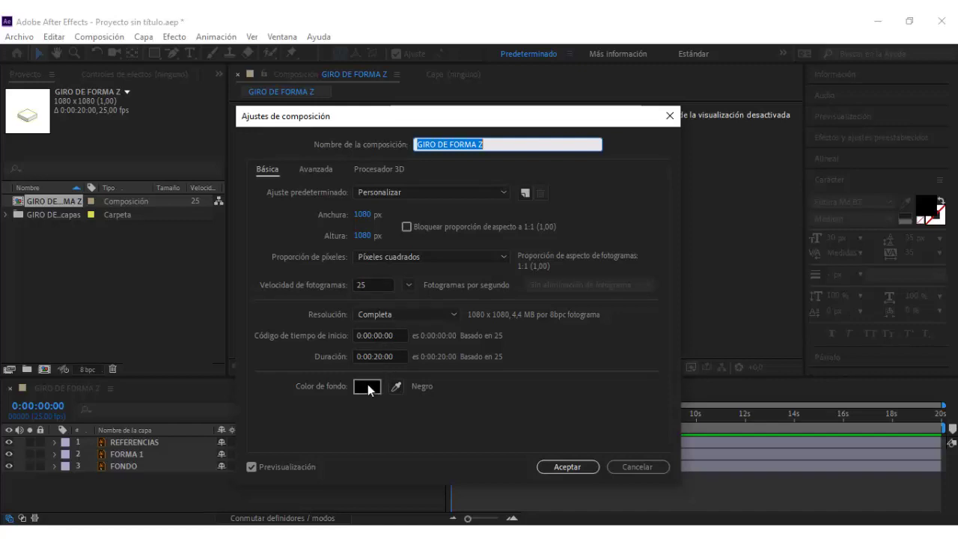
left_click(367, 386)
type("ffffff")
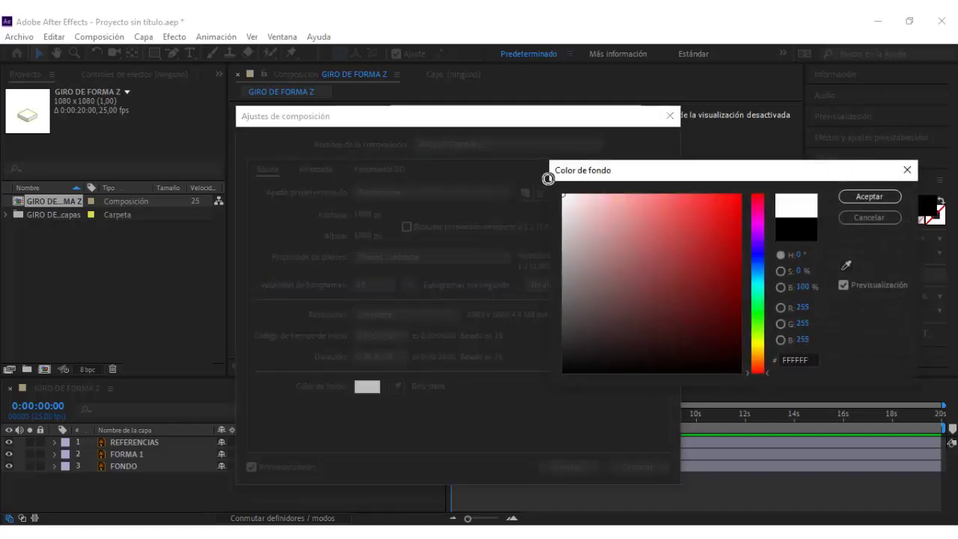
left_click(858, 199)
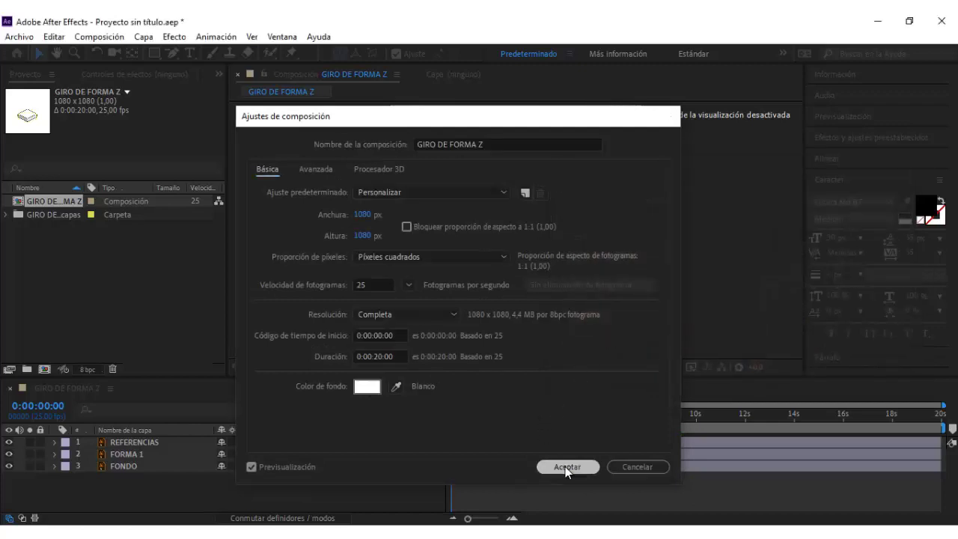
left_click(567, 466)
mouse_move(180, 474)
left_mouse_down()
mouse_move(146, 444)
mouse_move(154, 442)
left_mouse_up()
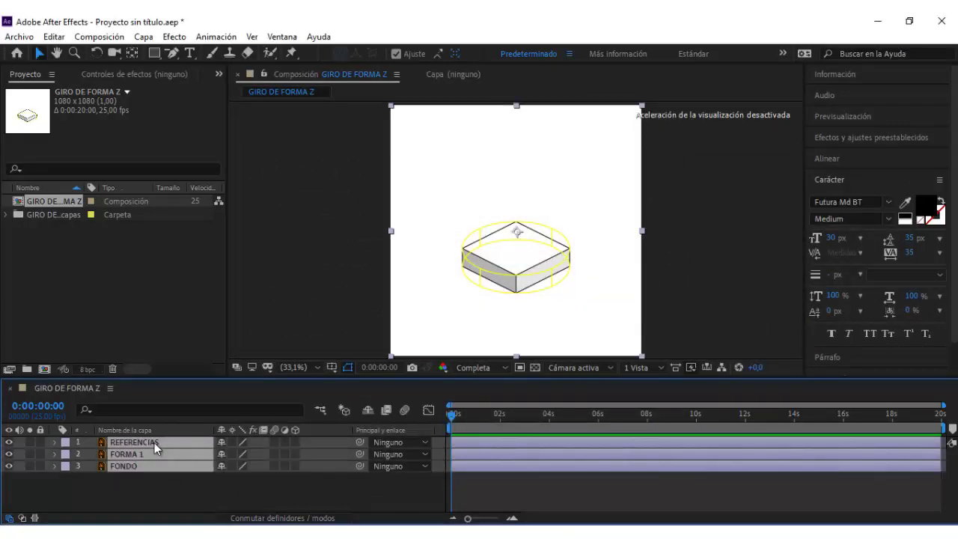
Step: Create shape layers from the three selected Illustrator layers
right_click(154, 442)
mouse_move(342, 358)
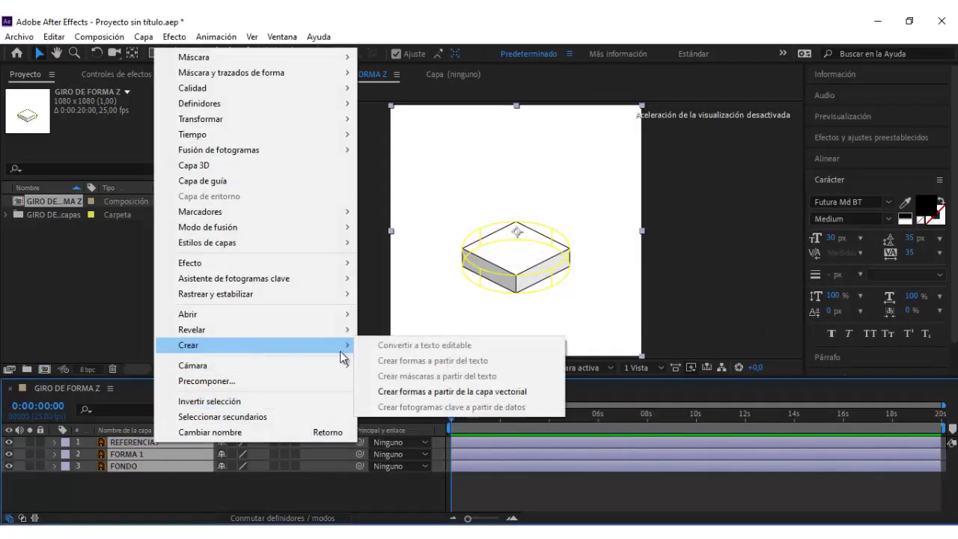
left_click(417, 391)
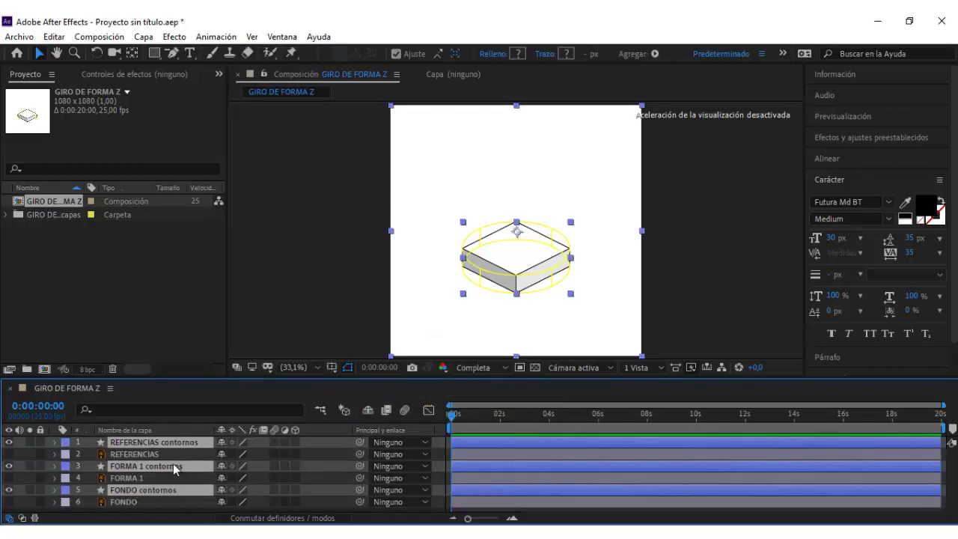
Step: Delete the original REFERENCIAS, FORMA and FONDO layers
left_click(138, 454)
key("Delete")
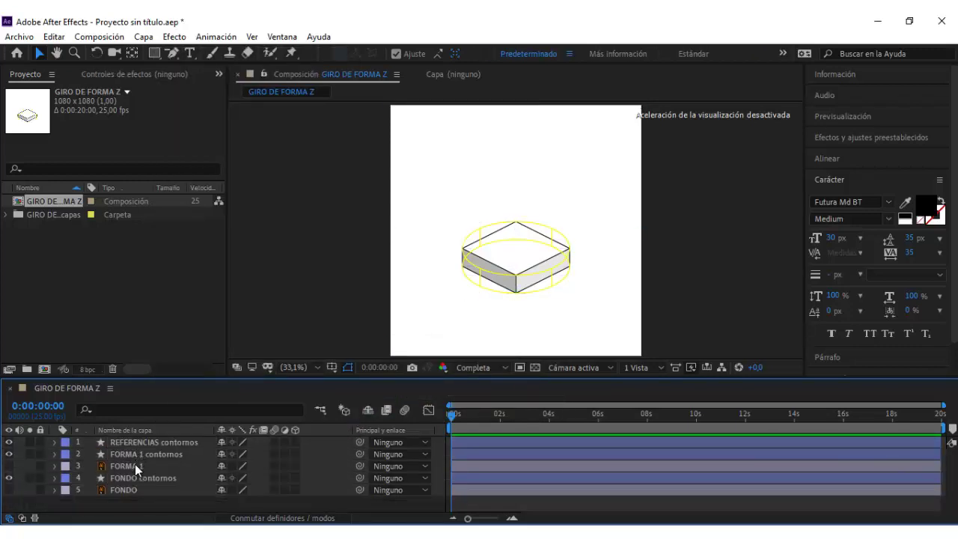
left_click(135, 464)
key("Delete")
left_click(135, 476)
key("Delete")
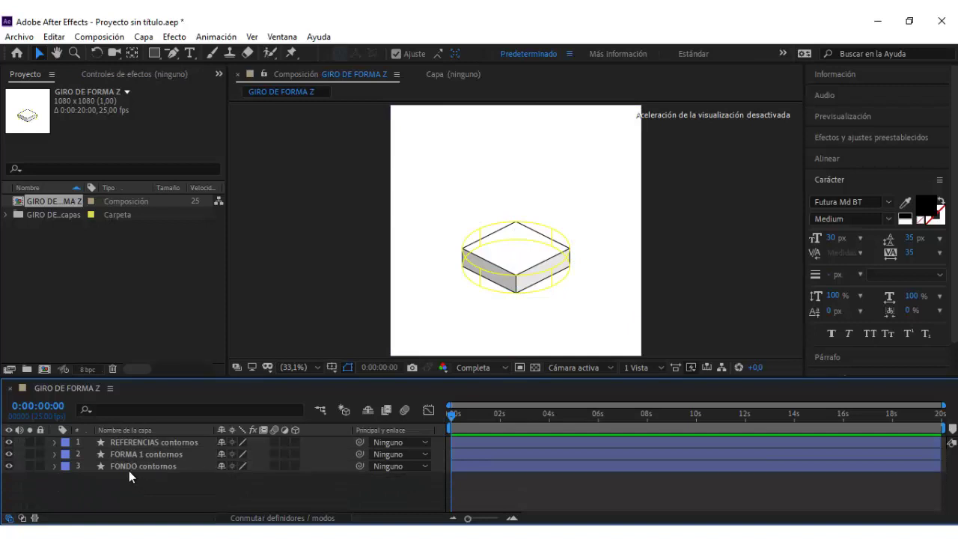
Step: Lock the FONDO contornos layer and select FORMA 1 contornos
left_click(125, 468)
left_click(40, 466)
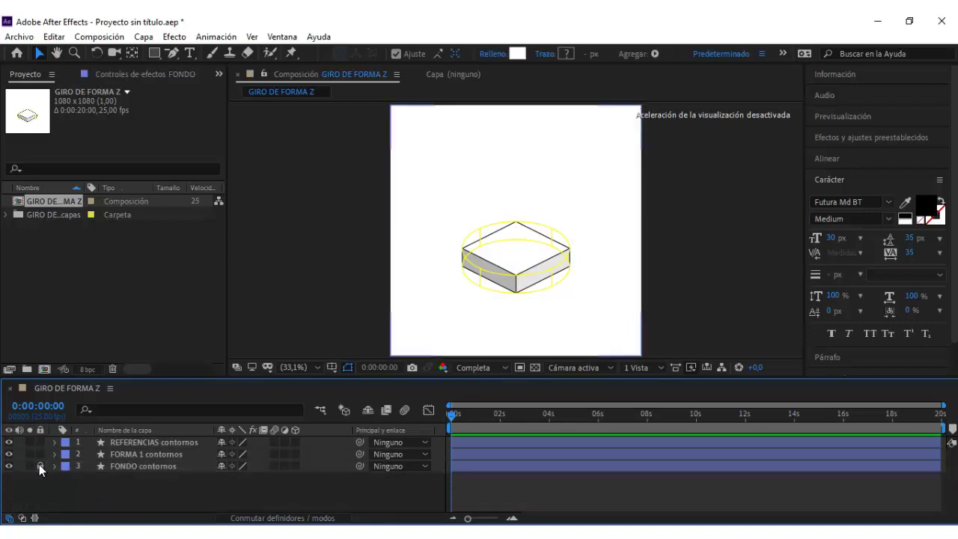
left_click(132, 451)
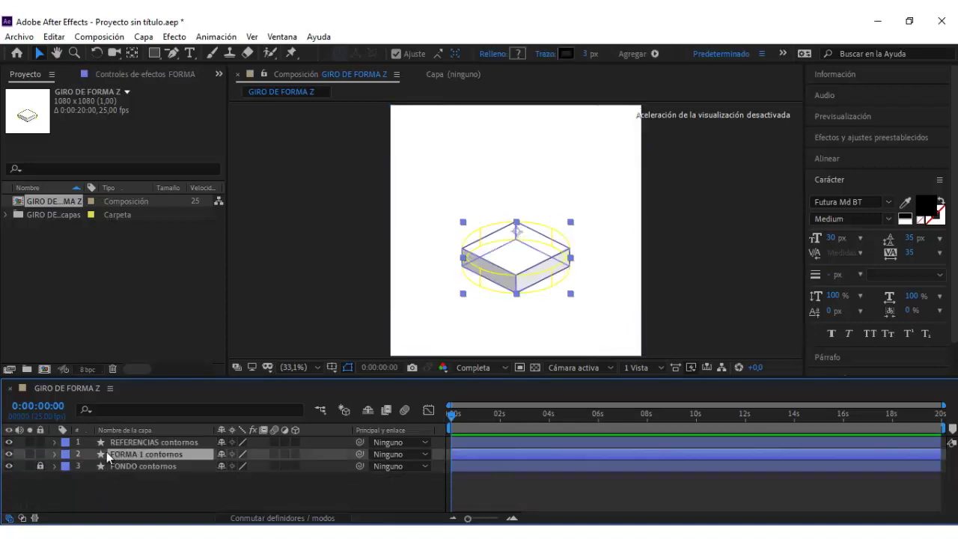
Step: Reveal Grupo 1's Trazado 1 path on FORMA 1 contornos and set a path keyframe at 2 seconds
left_click(53, 453)
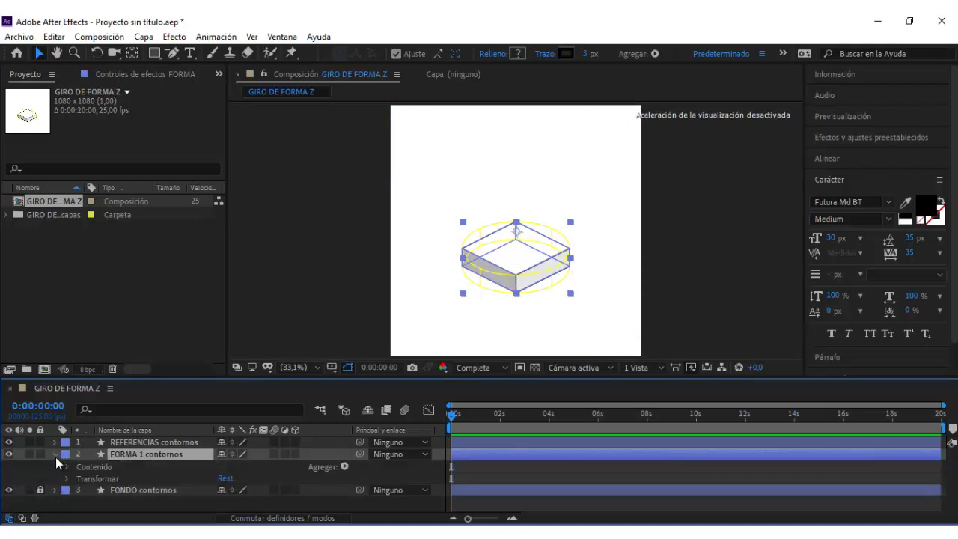
left_click(66, 466)
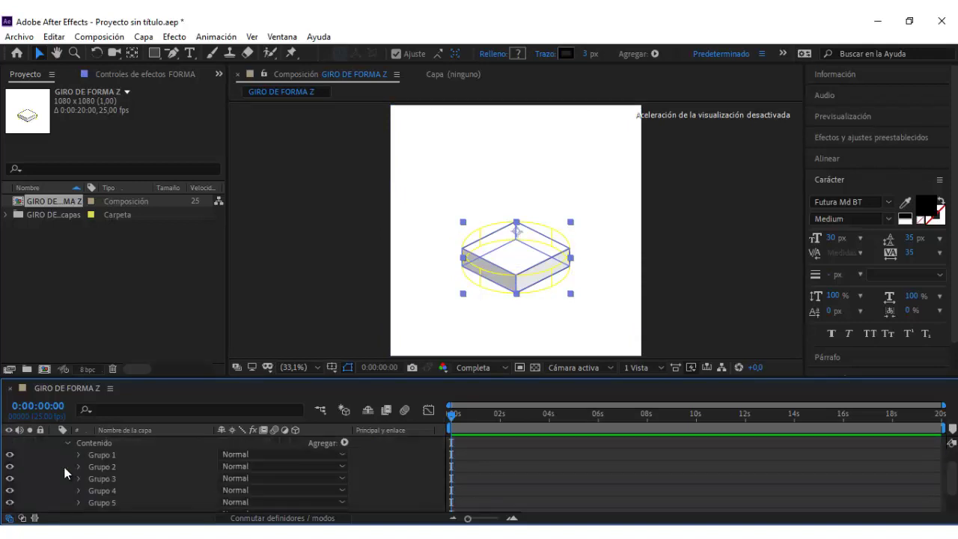
left_click(108, 452)
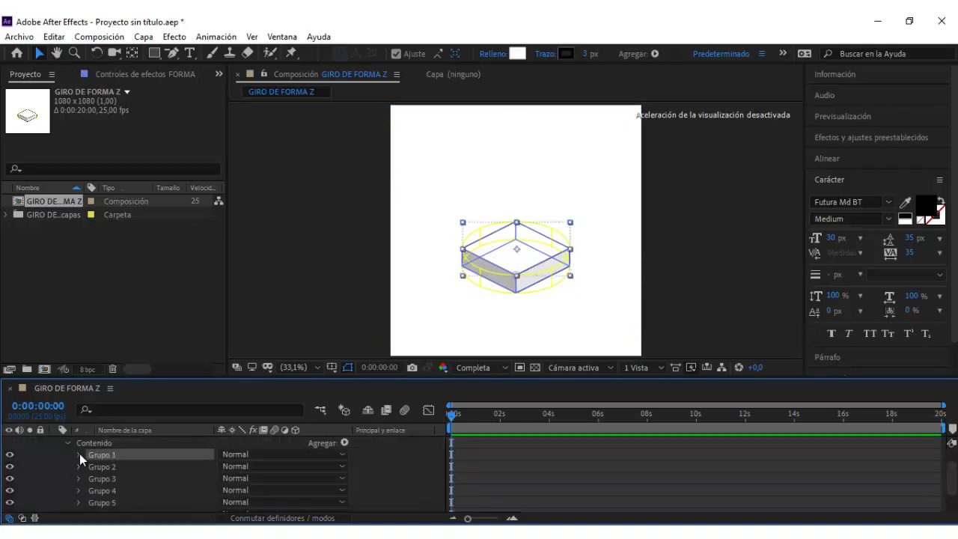
left_click(79, 454)
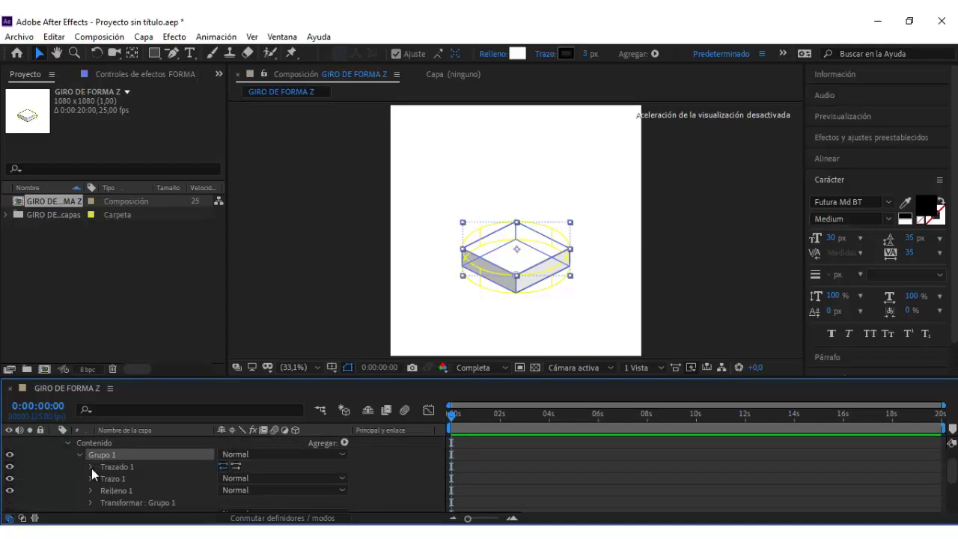
left_click(90, 467)
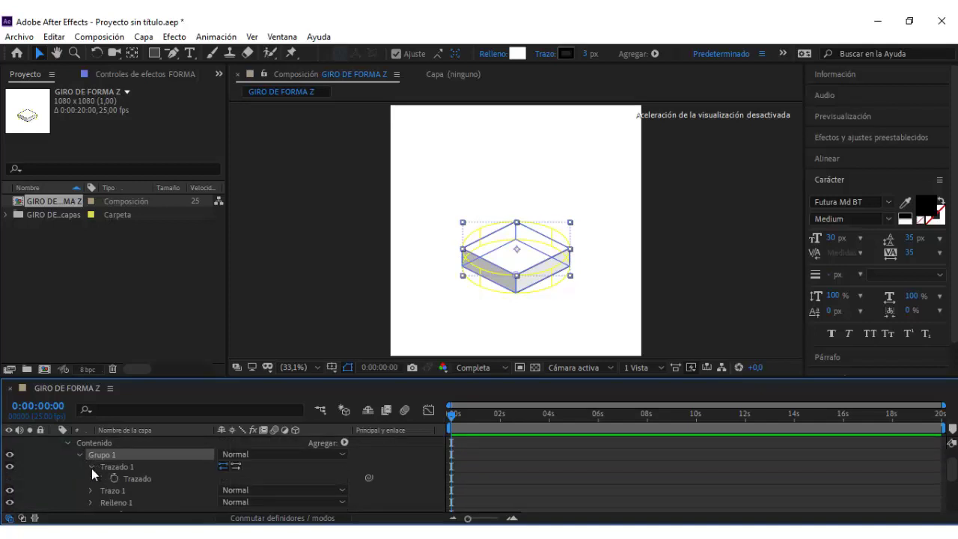
left_click_drag(453, 417, 498, 427)
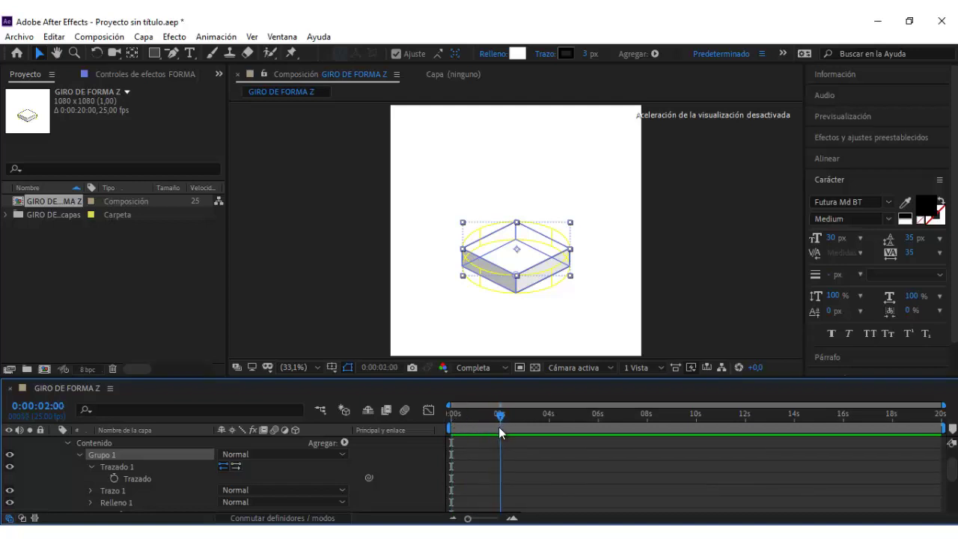
left_click(115, 478)
Step: End the layer at 5 seconds and add a second path keyframe at 0:00:02:12
left_click_drag(468, 517, 482, 519)
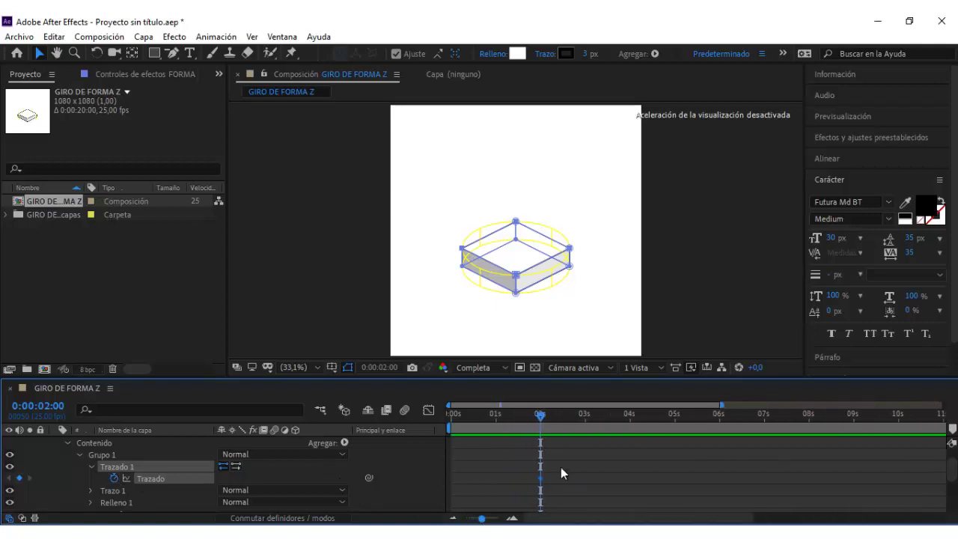
left_click_drag(542, 420, 676, 432)
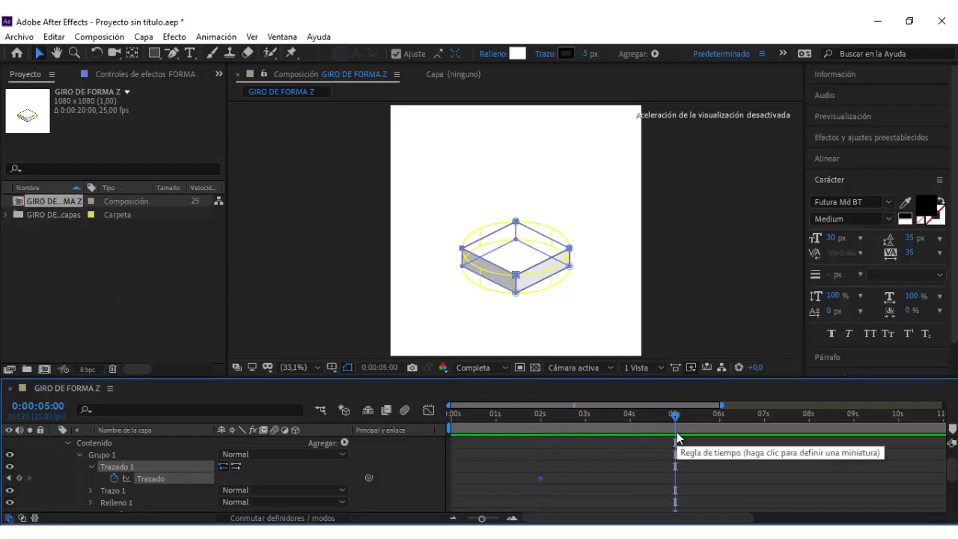
key("alt+]")
left_click_drag(676, 419, 563, 445)
key("alt+]")
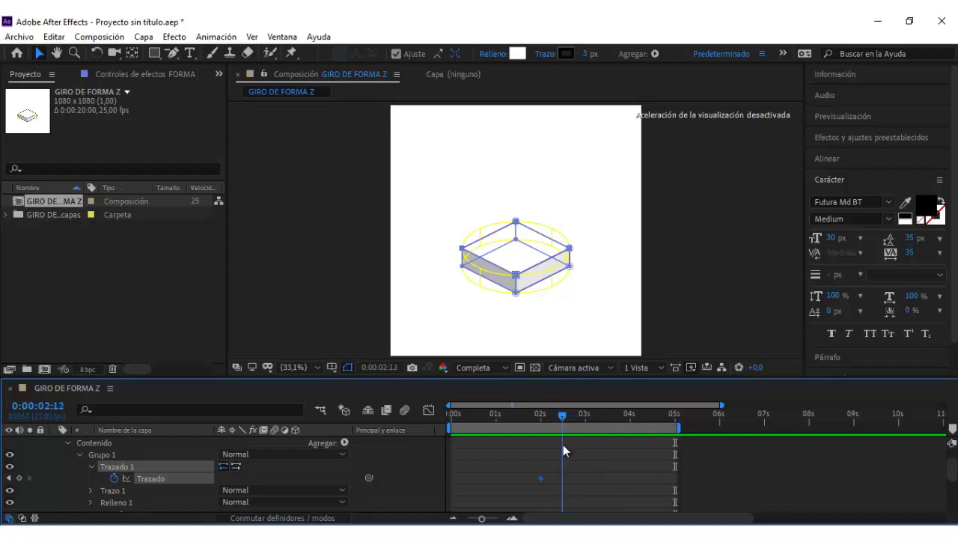
left_click(20, 478)
Step: Zoom the viewer to 100%, centre the box, and select Trazado 1 for vertex editing
key("slash")
key("h")
left_click_drag(524, 239, 539, 197)
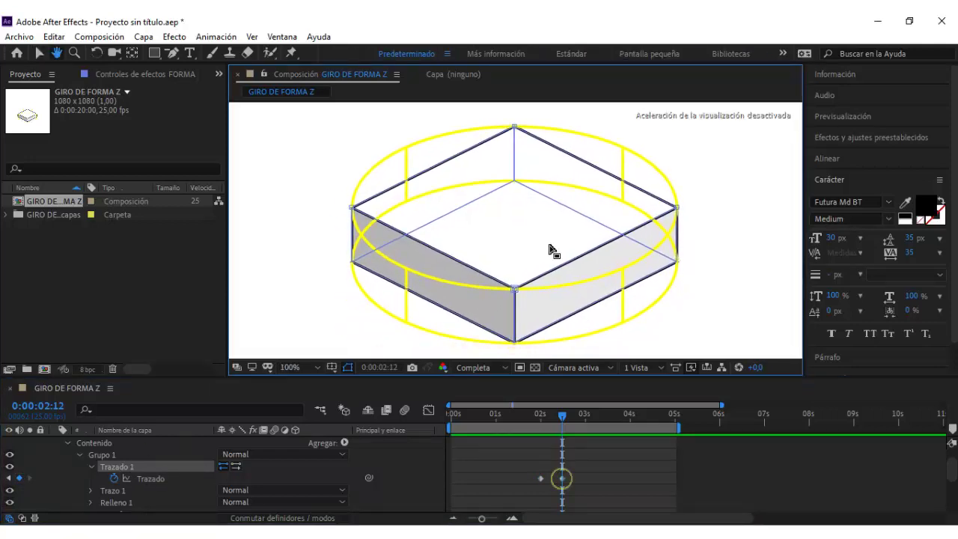
key("v")
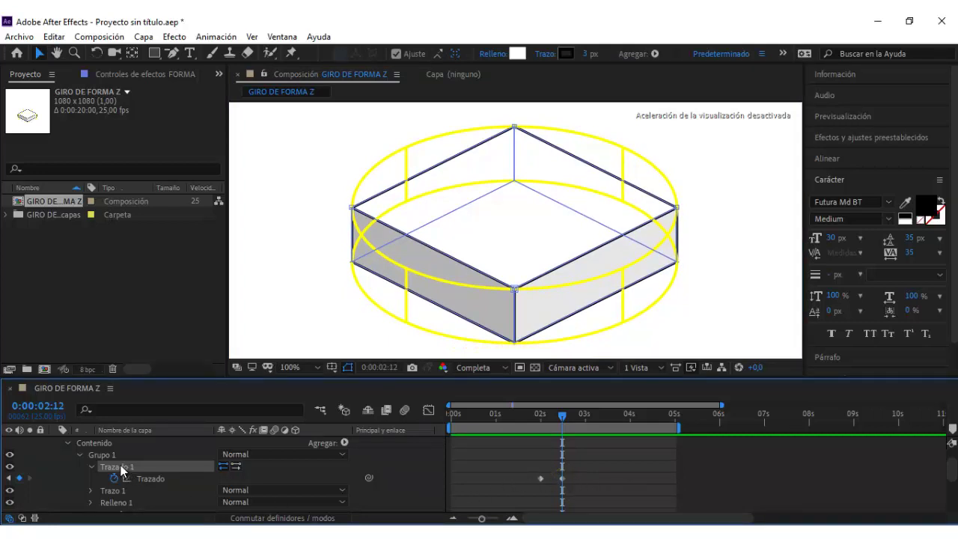
left_click(118, 457)
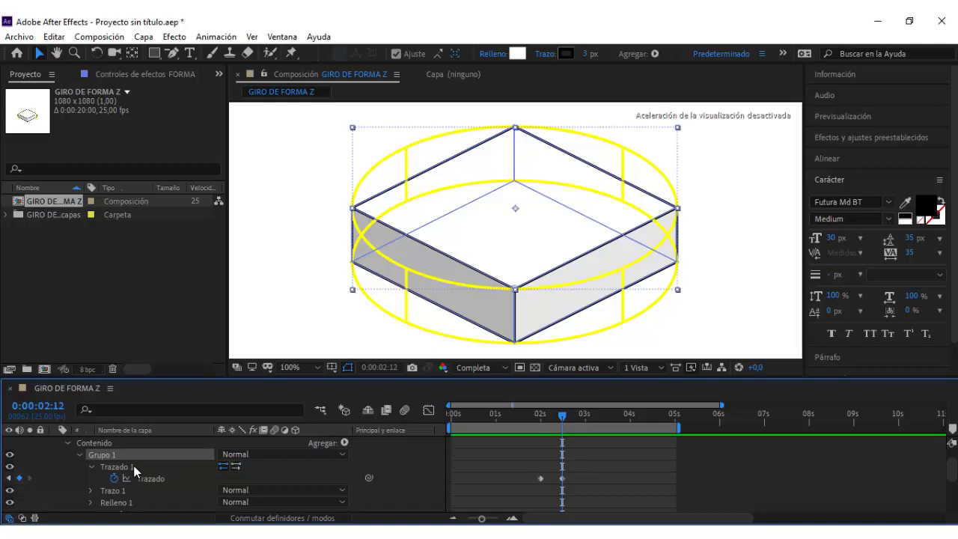
left_click(135, 468)
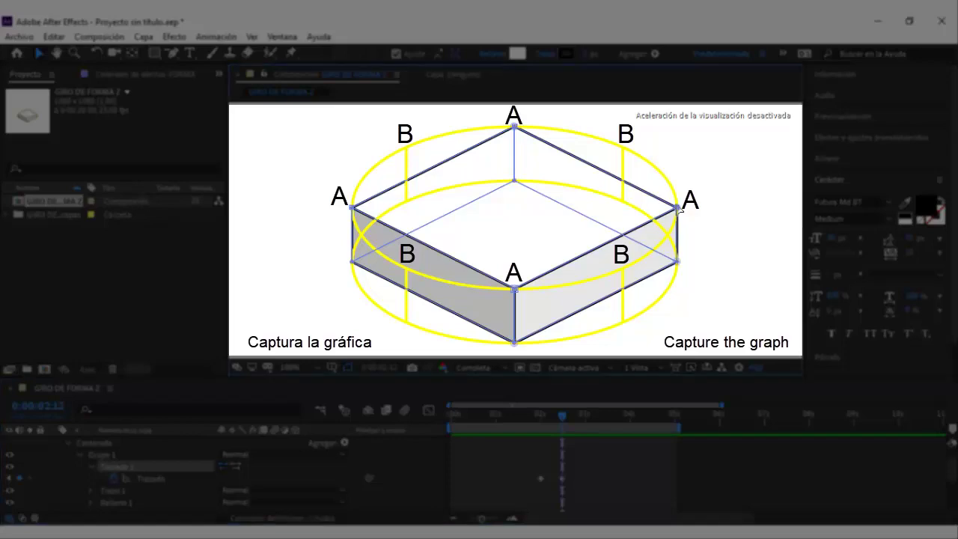
Step: Drag the first box corner up onto its B guide point, zooming in to check placement
left_click_drag(679, 211, 625, 151)
scroll(625, 151, "up", 2)
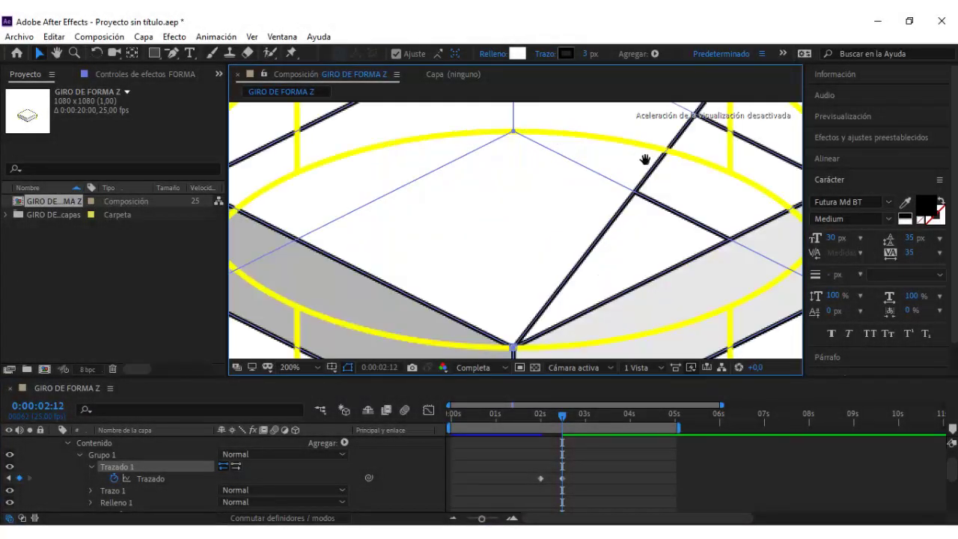
scroll(645, 156, "up", 1)
scroll(603, 190, "up", 1)
scroll(604, 190, "up", 1)
key("v")
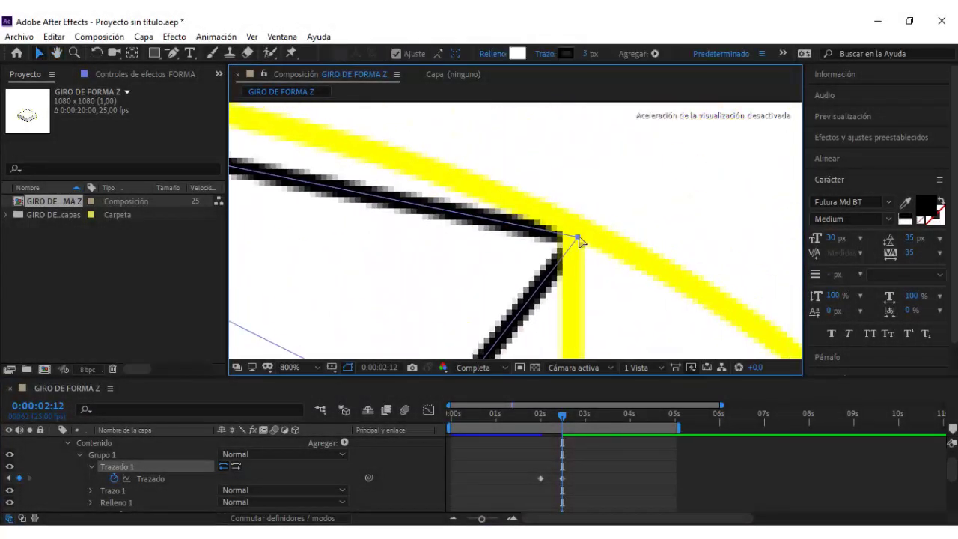
scroll(578, 228, "down", 2)
scroll(581, 233, "down", 2)
scroll(581, 234, "down", 2)
key("h")
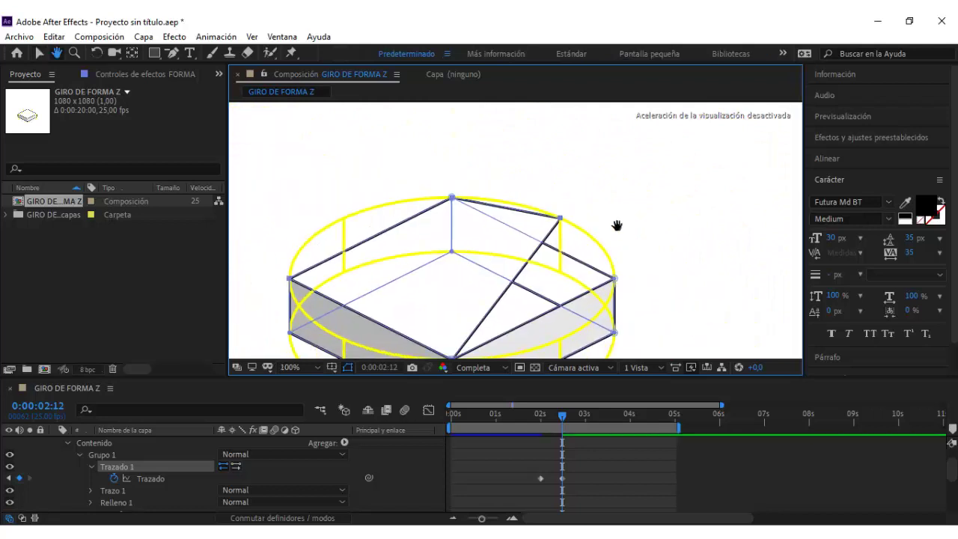
key("v")
scroll(558, 188, "up", 1)
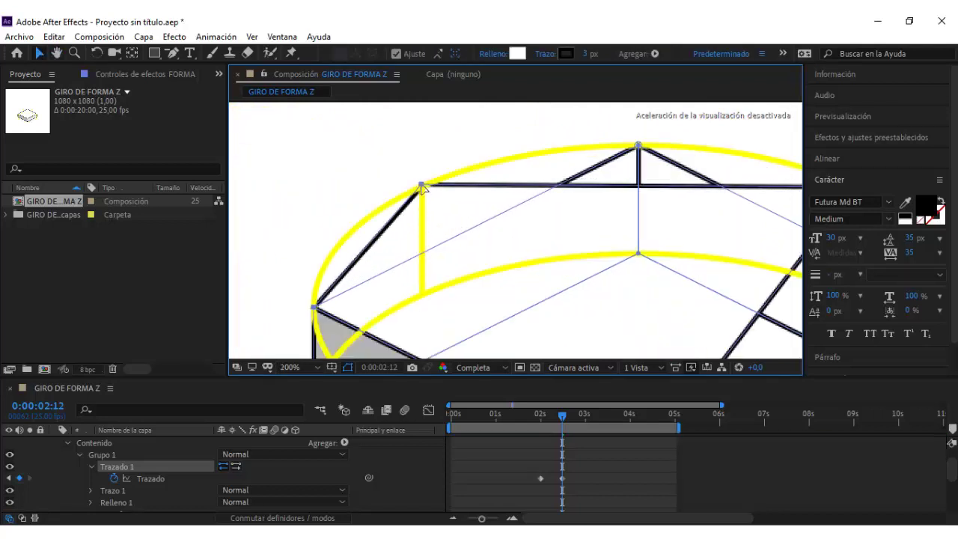
scroll(482, 234, "up", 1)
scroll(481, 233, "up", 1)
scroll(458, 223, "up", 1)
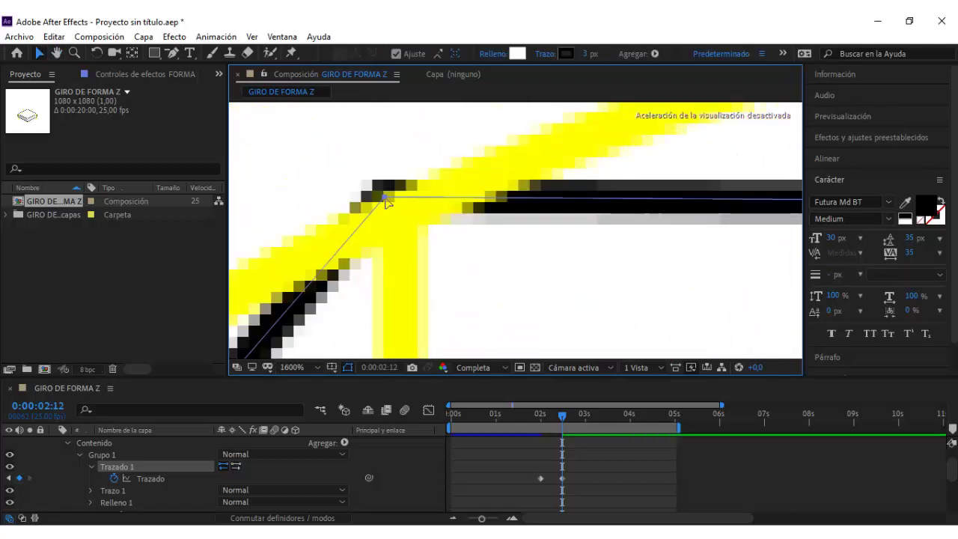
scroll(386, 202, "down", 1)
scroll(391, 199, "down", 1)
scroll(405, 214, "down", 1)
scroll(408, 210, "down", 2)
key("h")
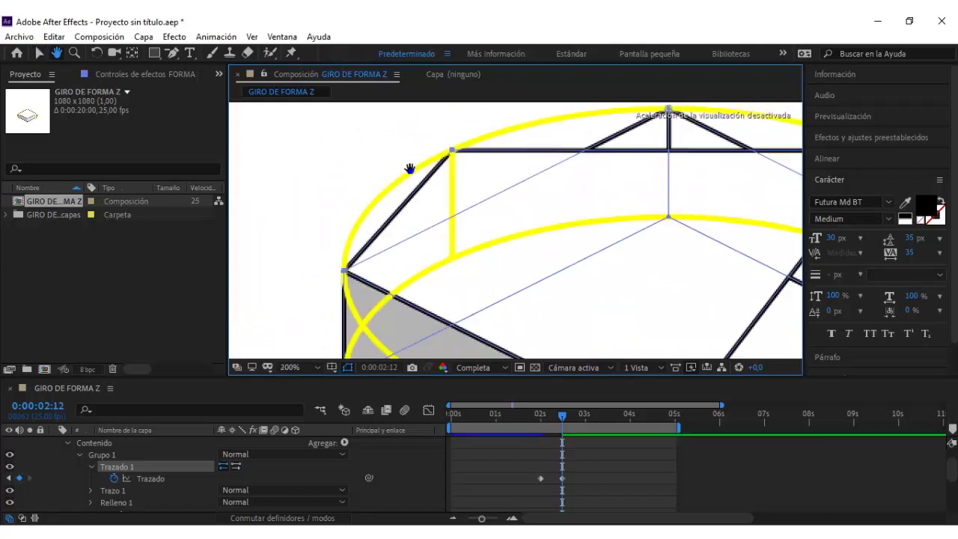
mouse_move(409, 169)
left_mouse_down()
mouse_move(430, 212)
mouse_move(401, 287)
left_mouse_up()
key("v")
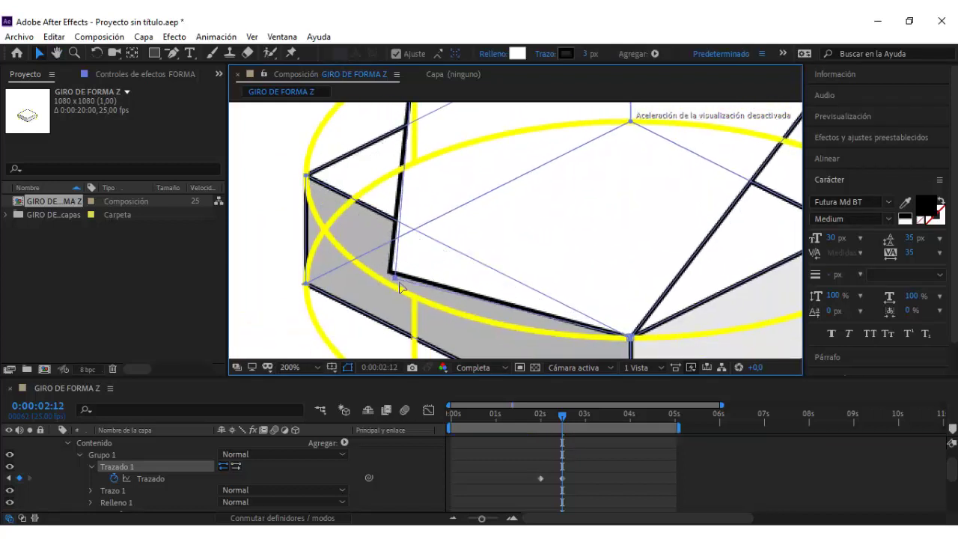
Step: Move the next corner exactly onto its B guide intersection, then fit the composition in the viewer
key("h")
scroll(464, 240, "up", 1)
scroll(534, 237, "up", 1)
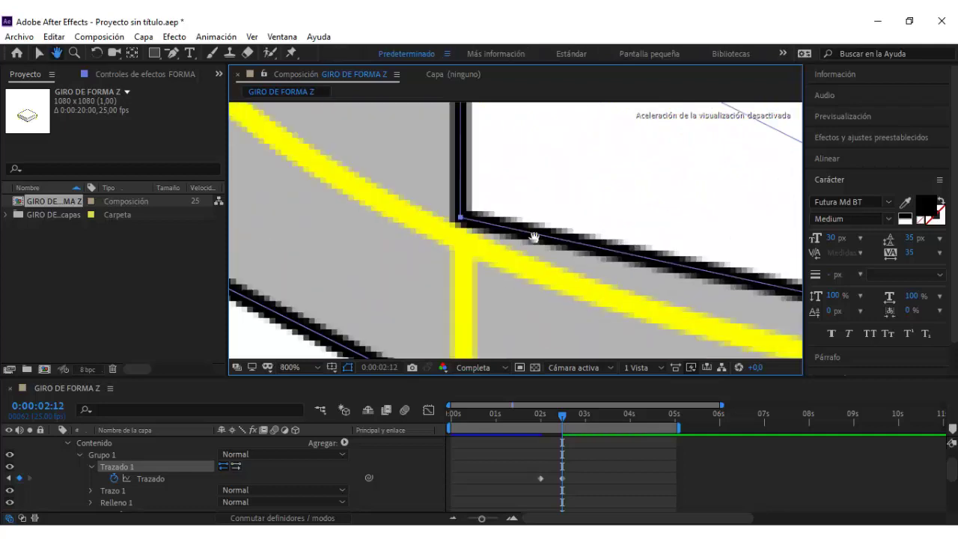
scroll(494, 209, "up", 1)
left_click_drag(533, 226, 534, 270)
key("v")
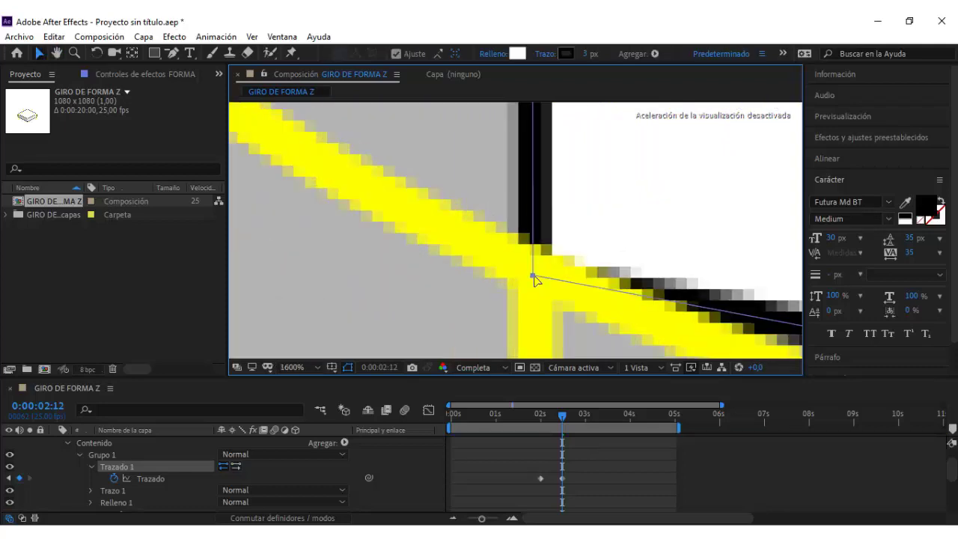
scroll(436, 235, "down", 2)
scroll(517, 235, "down", 1)
key("h")
left_click_drag(517, 235, 394, 252)
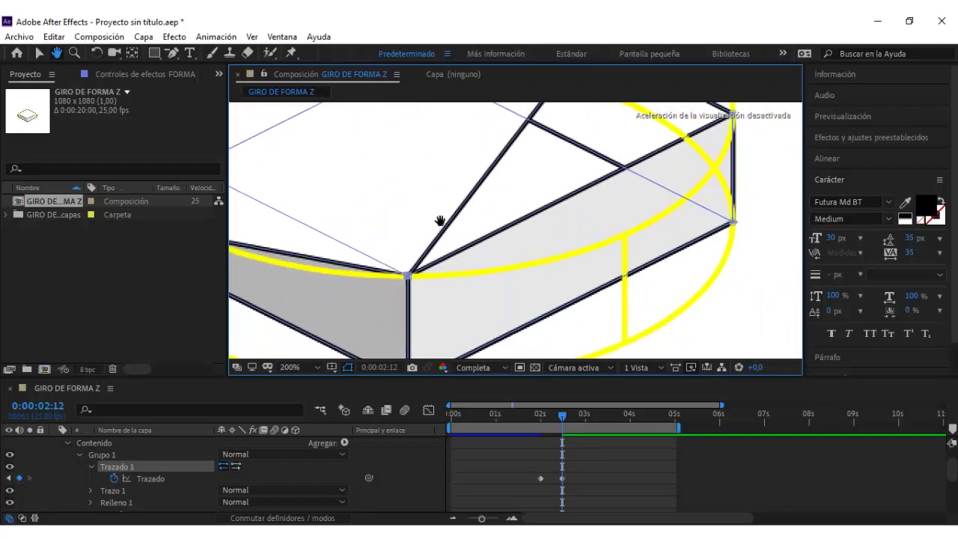
left_click_drag(440, 221, 434, 219)
key("v")
left_click_drag(403, 274, 618, 235)
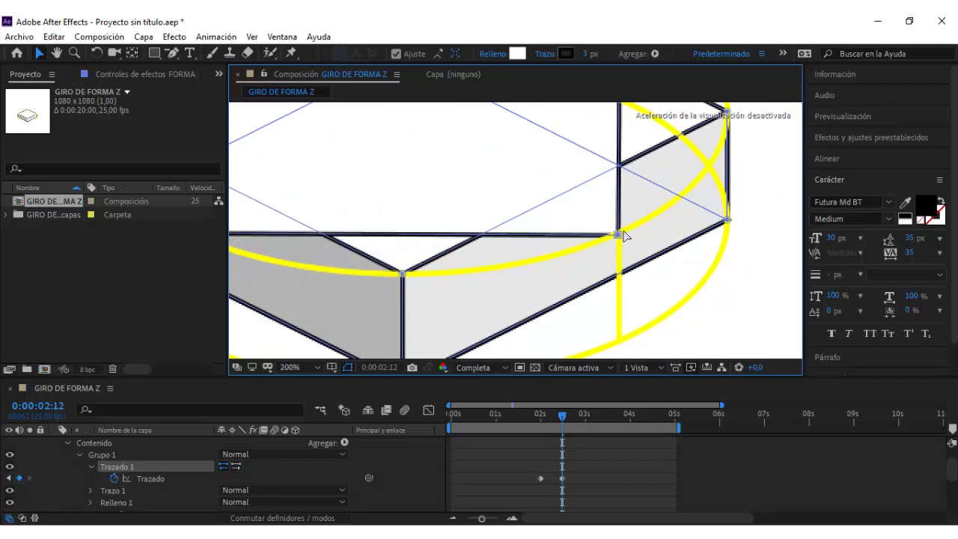
scroll(624, 236, "up", 2)
scroll(621, 236, "up", 2)
scroll(598, 233, "up", 1)
scroll(497, 263, "up", 1)
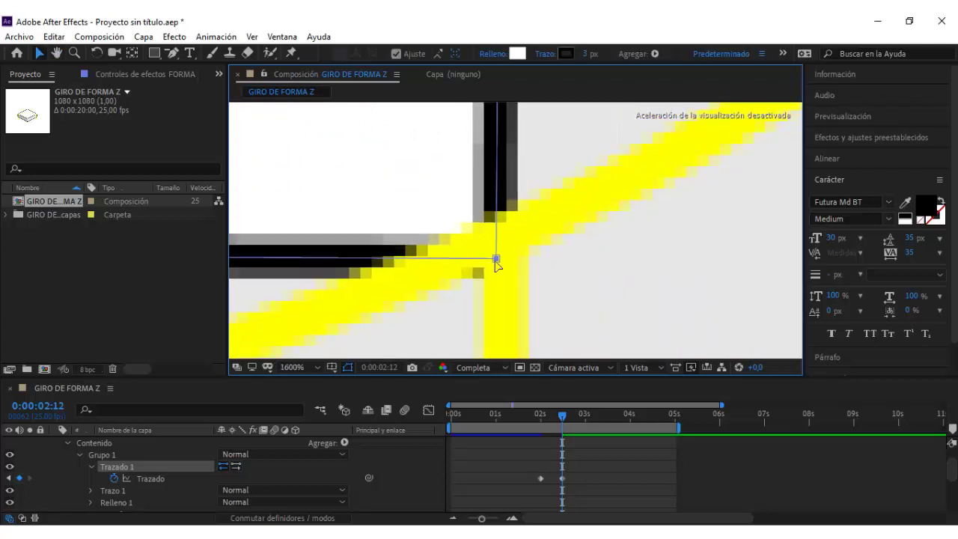
left_click_drag(499, 261, 503, 244)
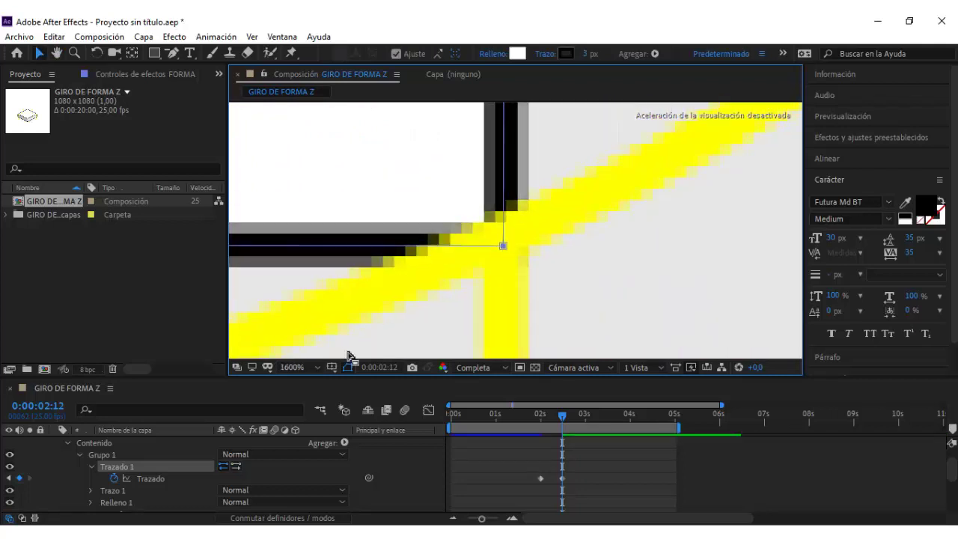
left_click(293, 368)
left_click(303, 118)
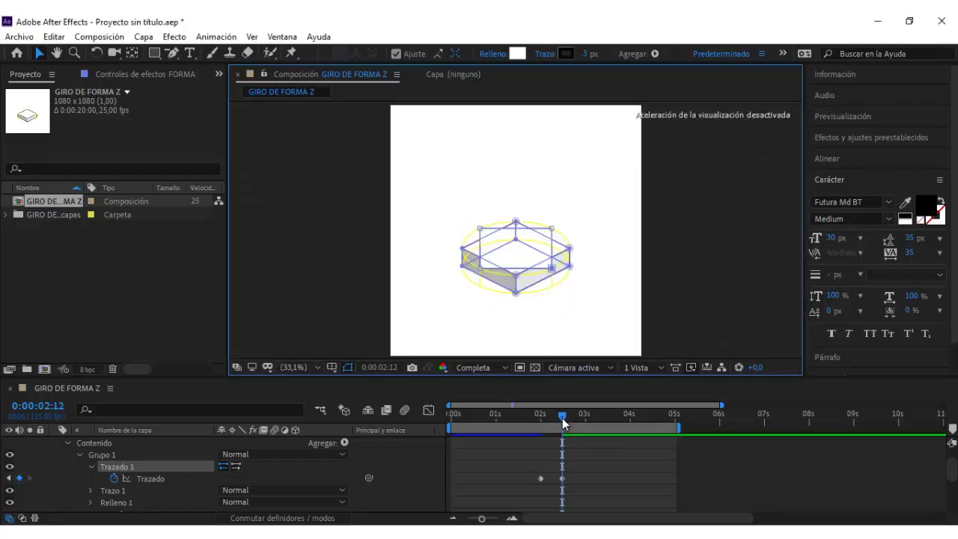
Step: At 0:00:03:00, move the top box corners onto the next yellow guide points
left_click_drag(562, 417, 585, 428)
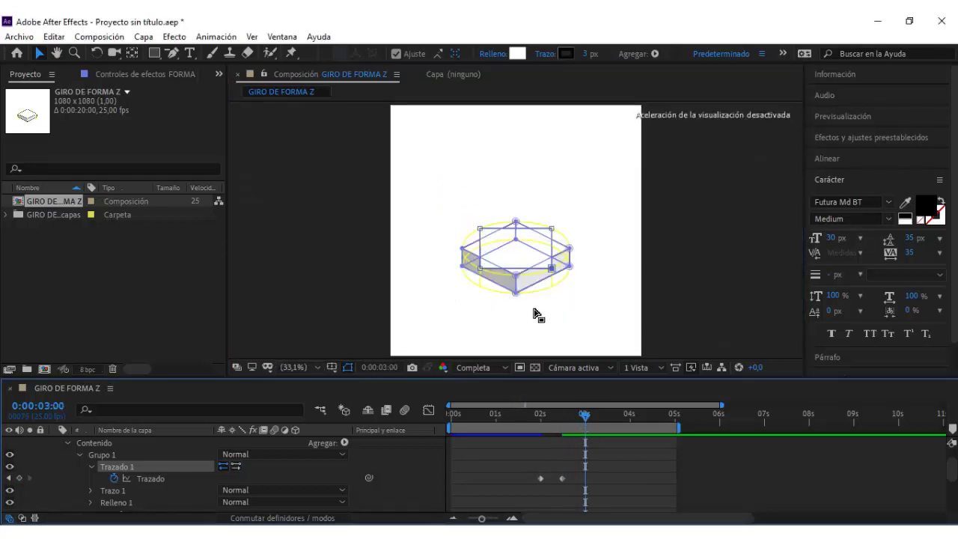
scroll(545, 243, "up", 1)
scroll(549, 234, "up", 3)
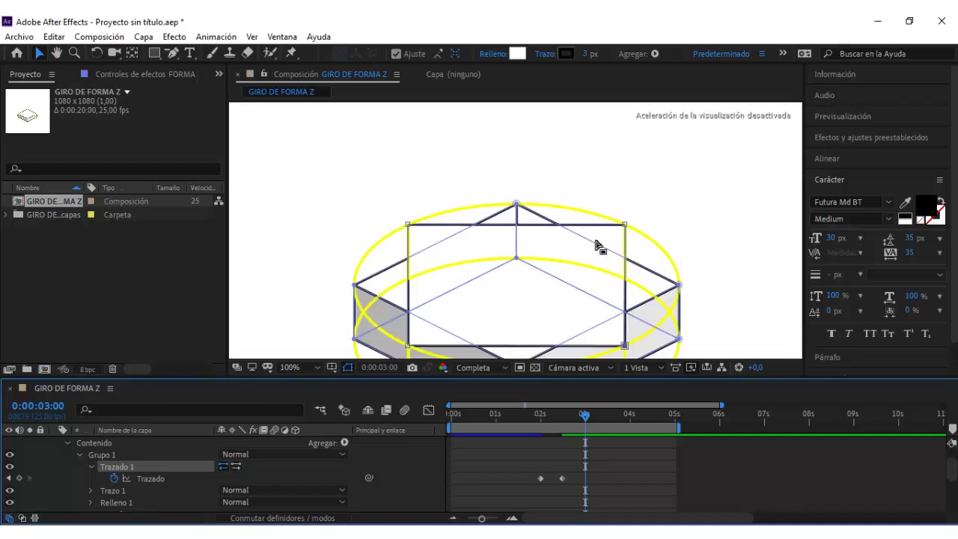
scroll(502, 251, "up", 2)
left_click_drag(703, 256, 621, 265)
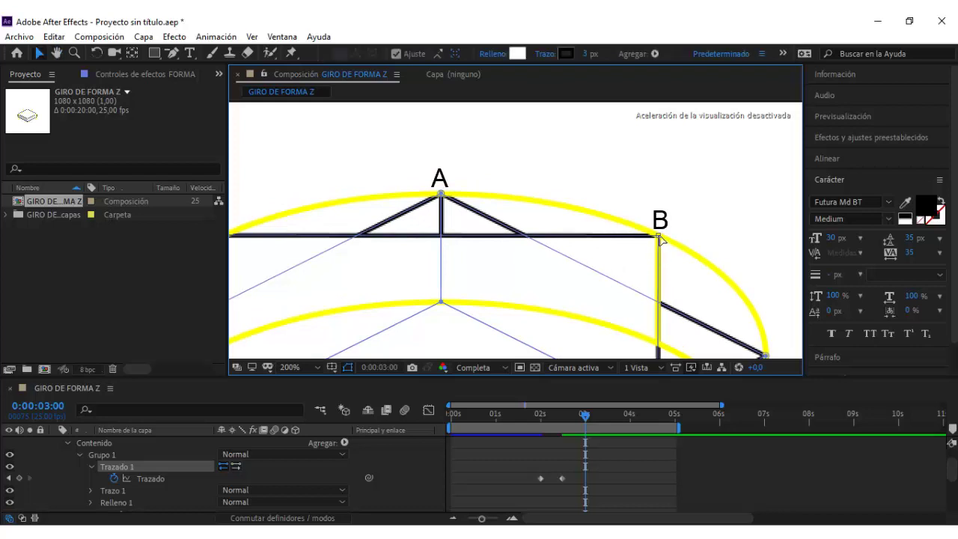
left_click_drag(658, 238, 443, 188)
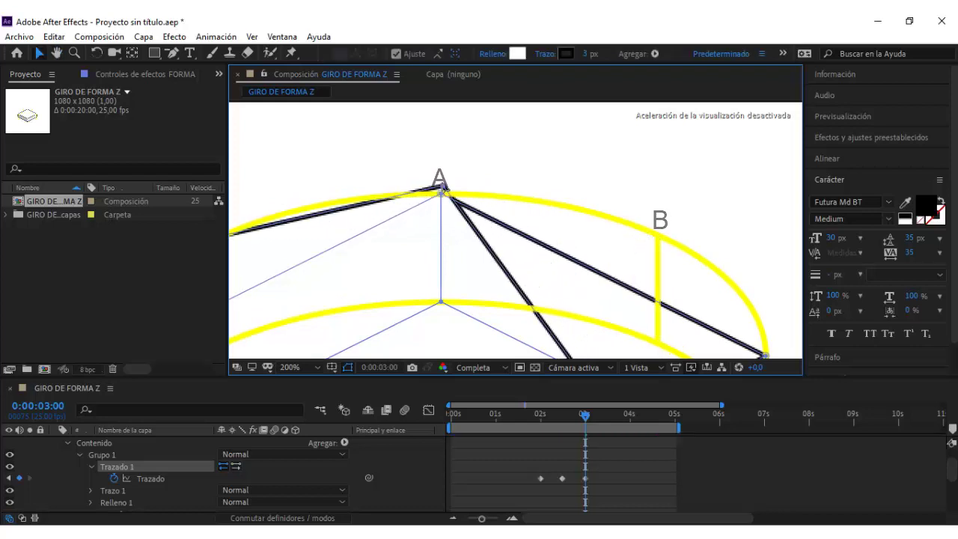
scroll(442, 191, "up", 2)
scroll(516, 240, "up", 1)
scroll(566, 213, "up", 1)
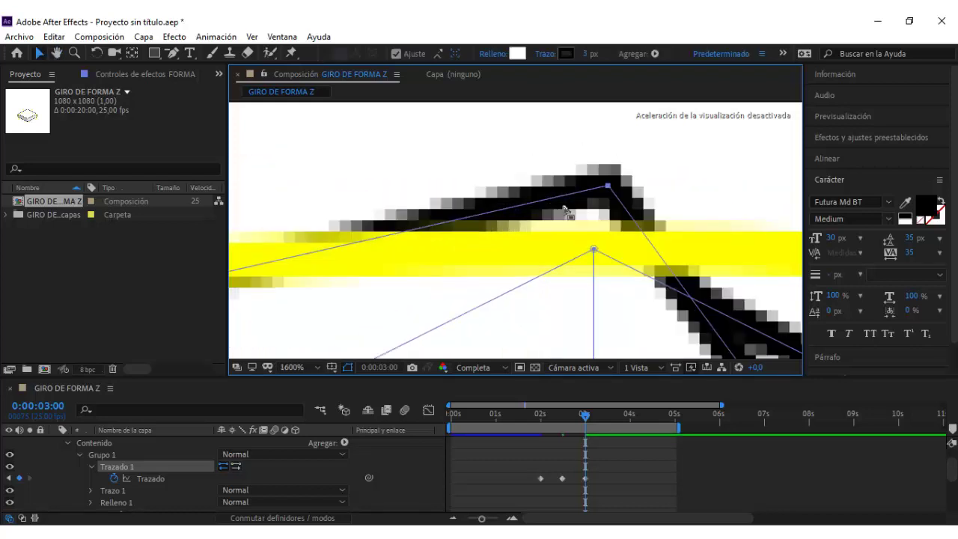
left_click_drag(610, 189, 595, 253)
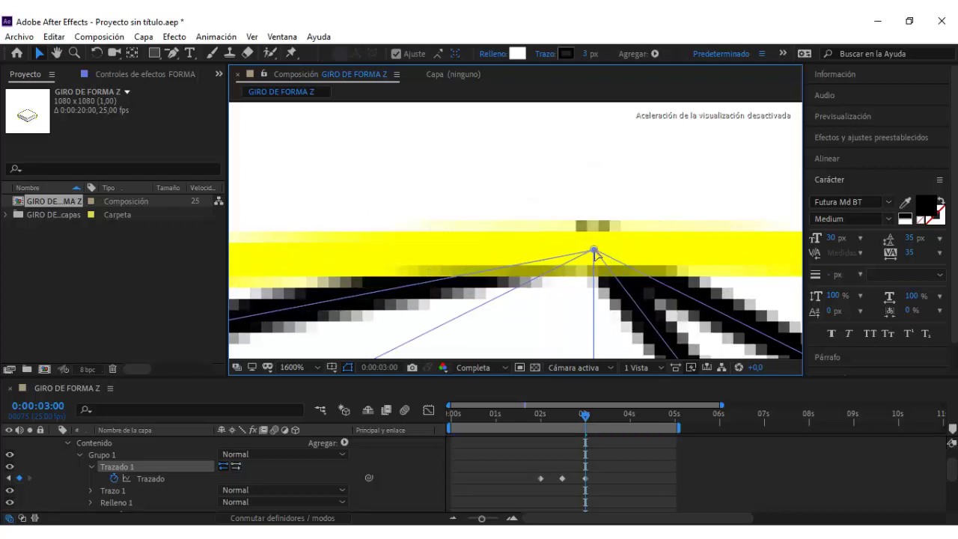
Step: Move the left-side box corners onto their next guide points
scroll(592, 203, "down", 1)
scroll(531, 231, "down", 1)
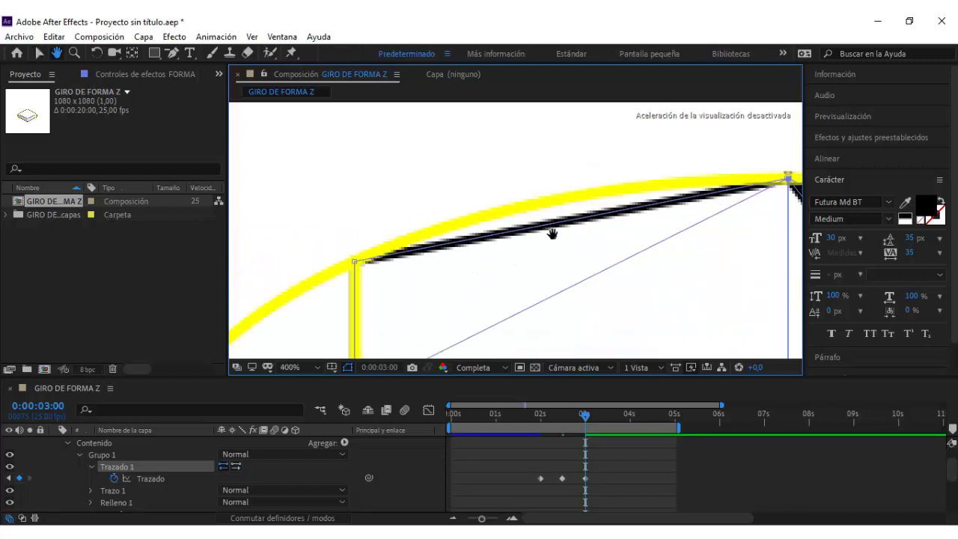
scroll(554, 193, "down", 1)
mouse_move(526, 197)
left_mouse_down()
mouse_move(420, 318)
mouse_move(514, 243)
mouse_move(512, 200)
mouse_move(517, 274)
left_mouse_up()
scroll(509, 250, "up", 2)
scroll(511, 253, "up", 1)
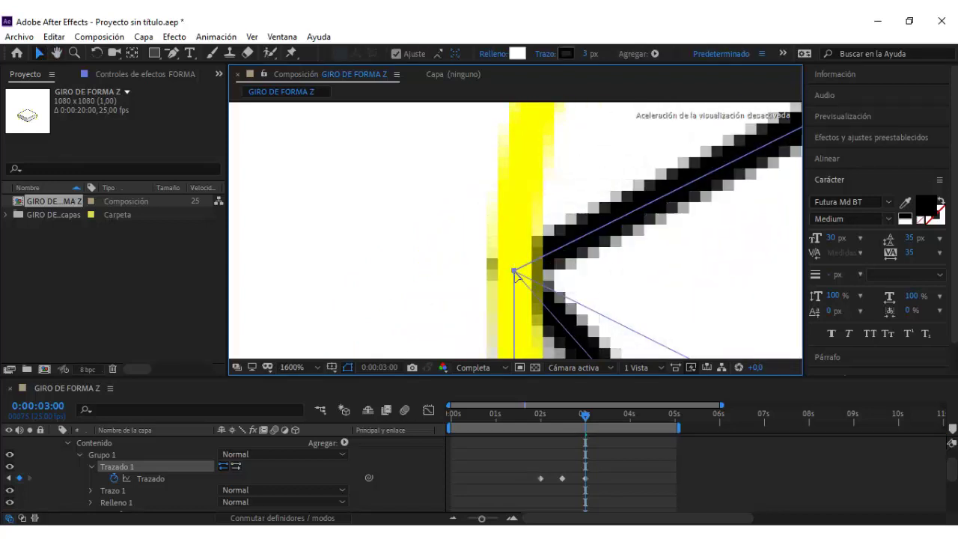
scroll(524, 239, "down", 2)
scroll(483, 217, "down", 1)
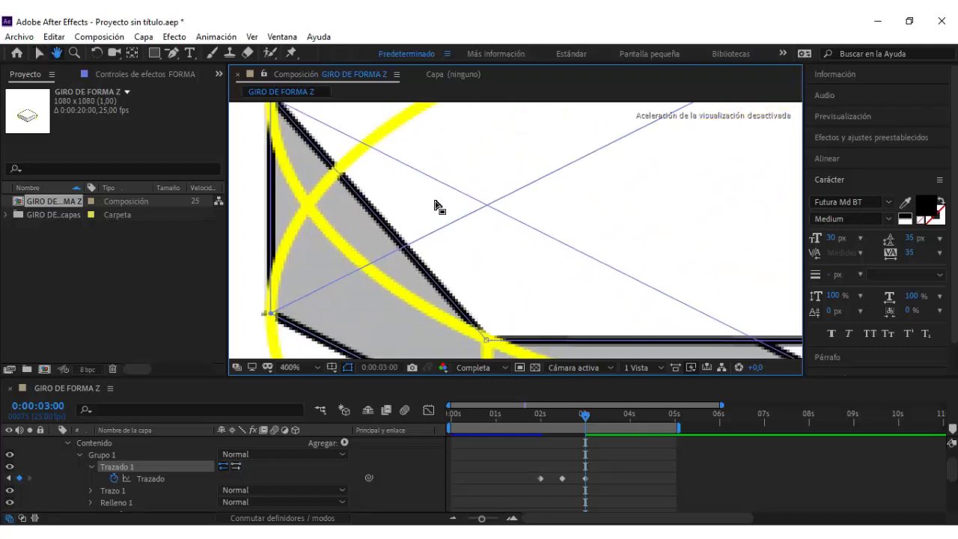
mouse_move(436, 205)
left_mouse_down()
mouse_move(458, 230)
mouse_move(351, 193)
left_mouse_up()
left_click_drag(395, 248, 611, 296)
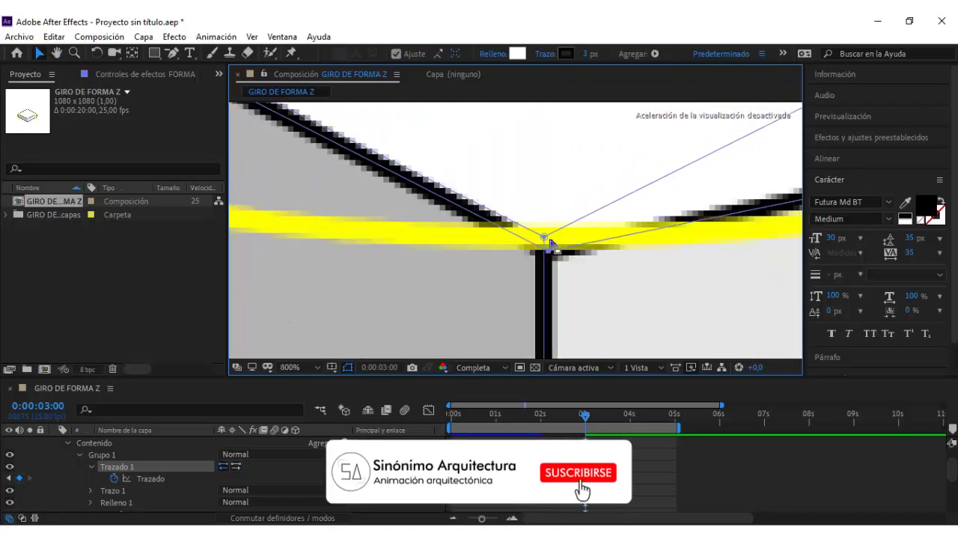
Step: Snap the right corner onto the upper guide point, then fit the view with Ajustar
scroll(549, 242, "up", 6)
key("v")
scroll(494, 274, "down", 2)
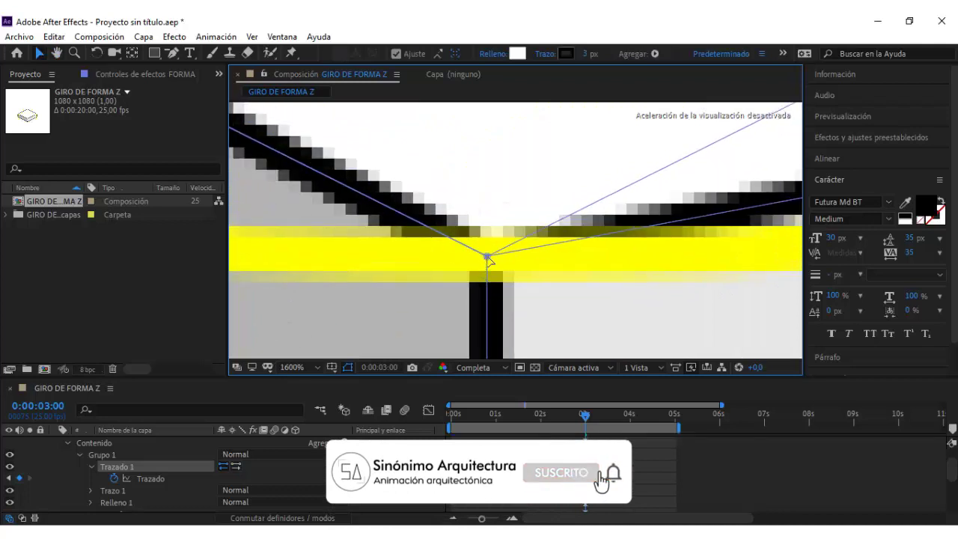
scroll(490, 260, "down", 2)
scroll(541, 231, "down", 2)
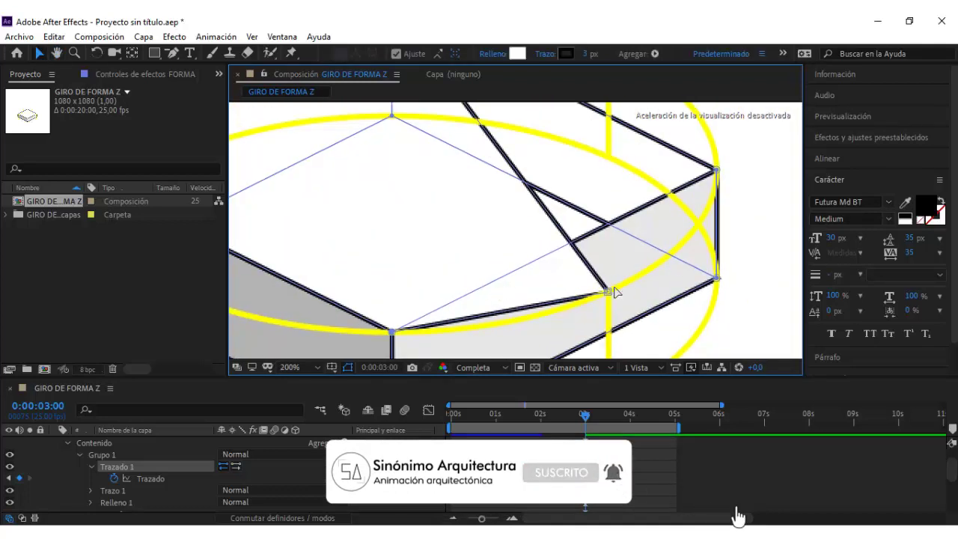
scroll(608, 295, "up", 3)
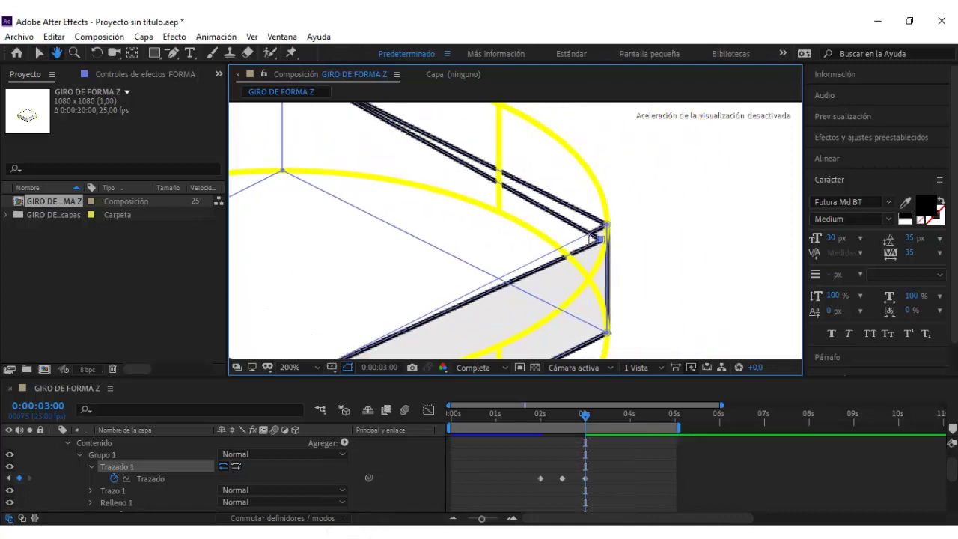
left_click_drag(628, 214, 453, 231)
scroll(565, 303, "up", 2)
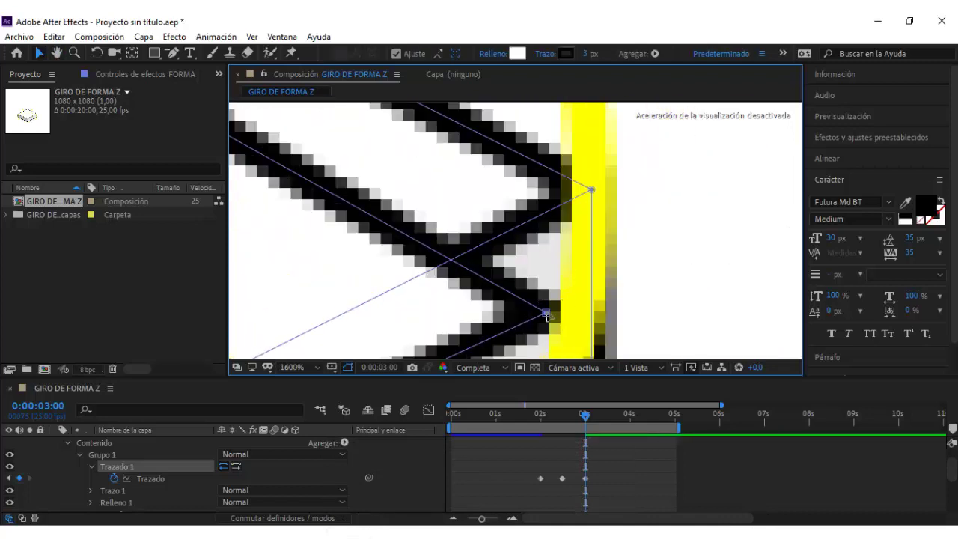
left_click_drag(547, 315, 595, 193)
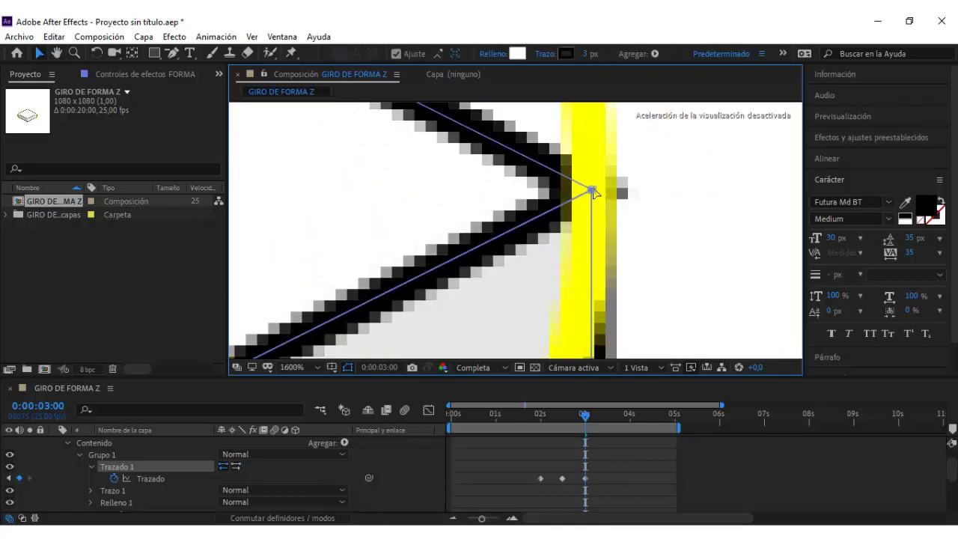
left_click(296, 367)
left_click(327, 139)
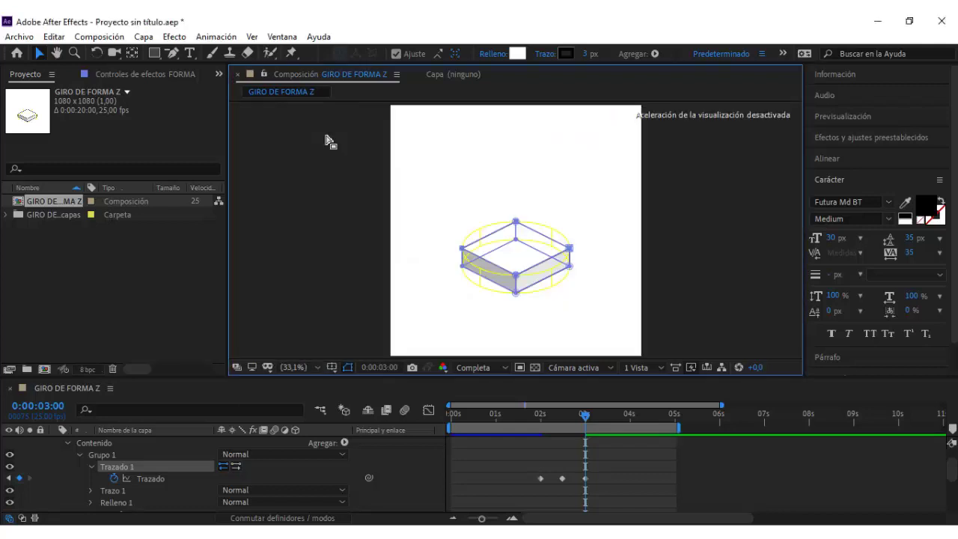
left_click(531, 417)
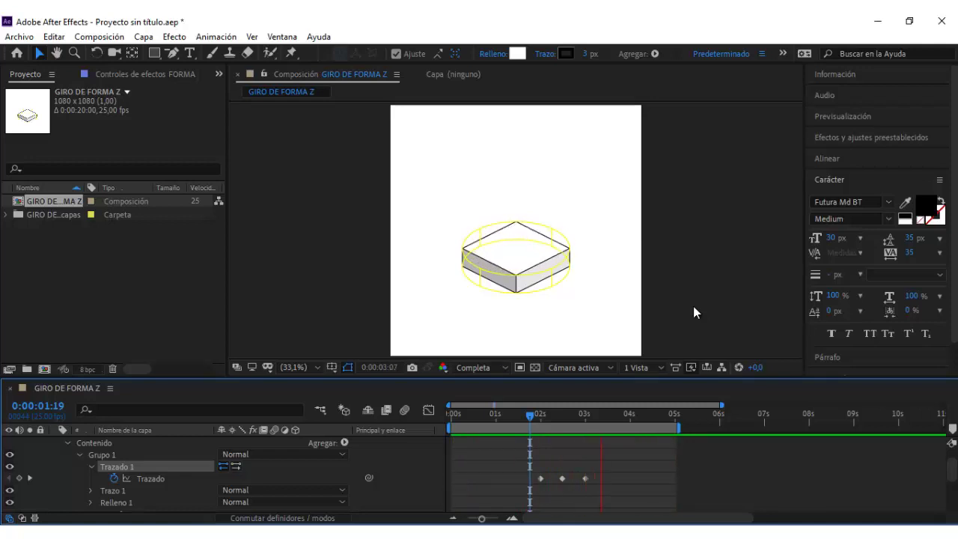
left_click(675, 318)
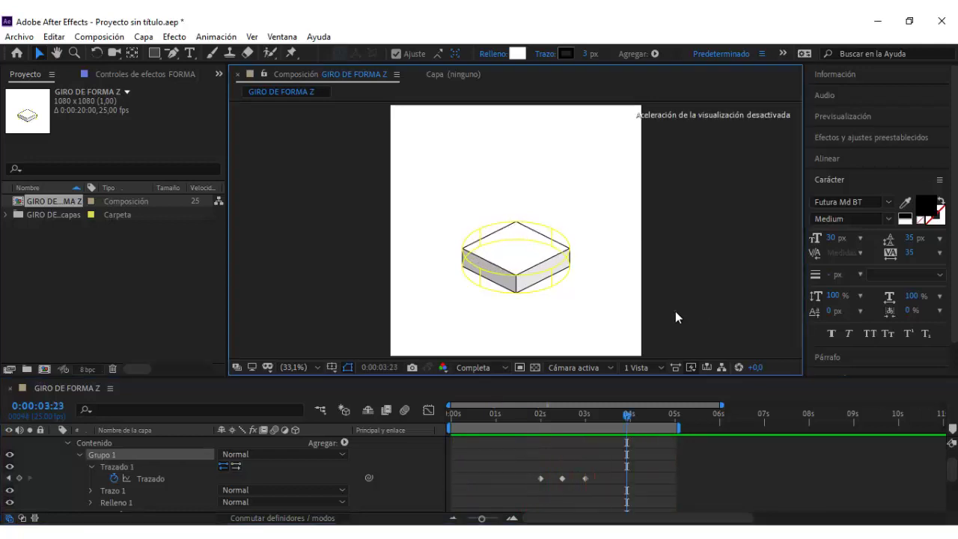
left_click(537, 414)
left_click(538, 477)
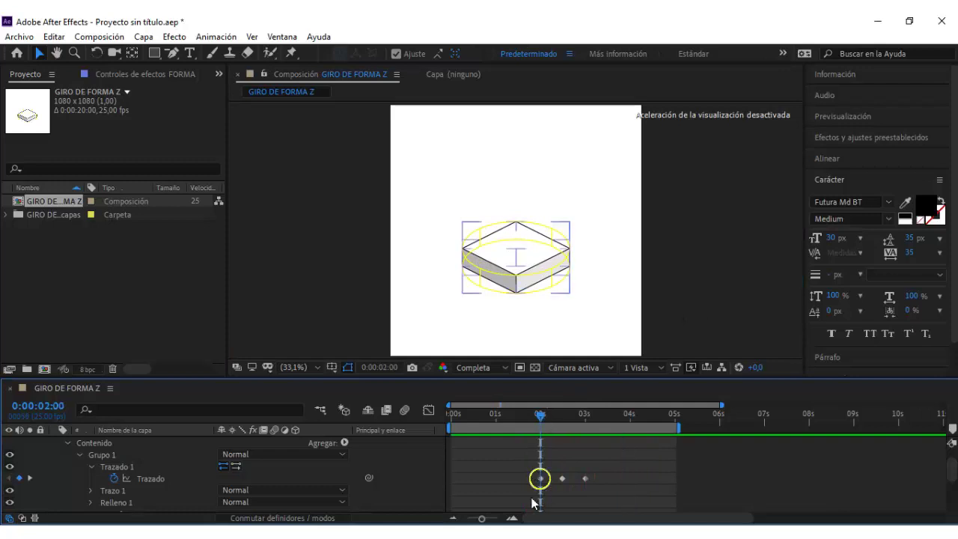
left_click(535, 501)
left_click_drag(542, 420, 563, 419)
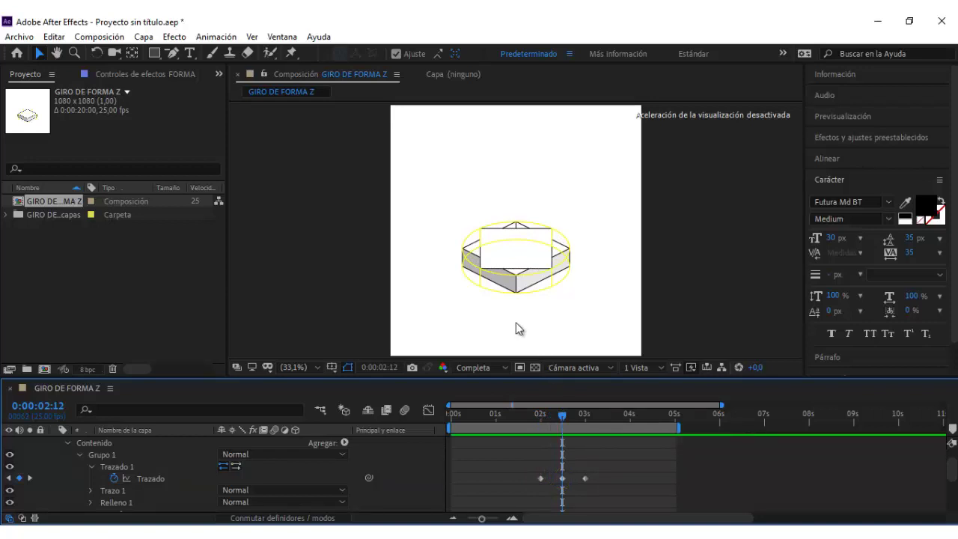
key("slash")
left_click_drag(509, 261, 515, 180)
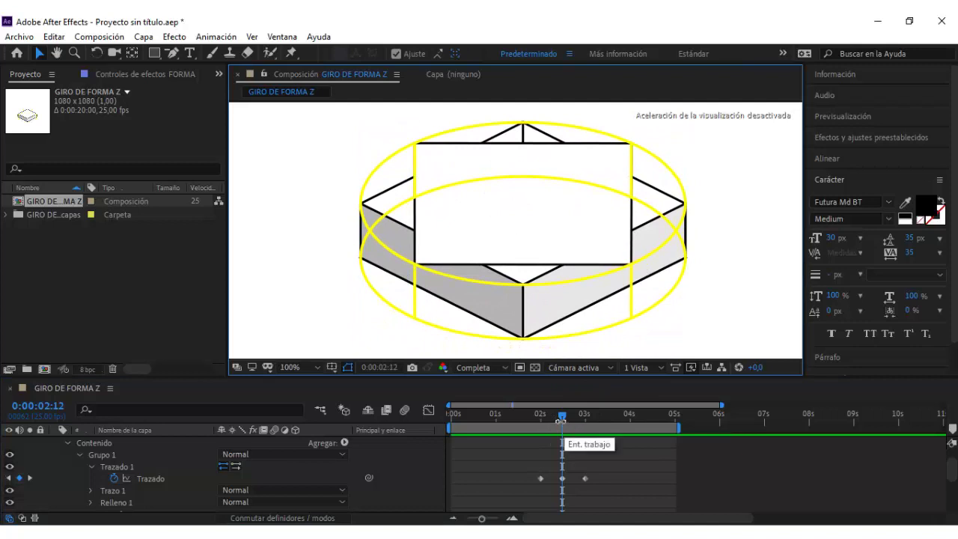
key("j")
Step: Apply easing to all three Trazado keyframes through Asistente de fotogramas clave
left_click_drag(566, 487, 528, 474)
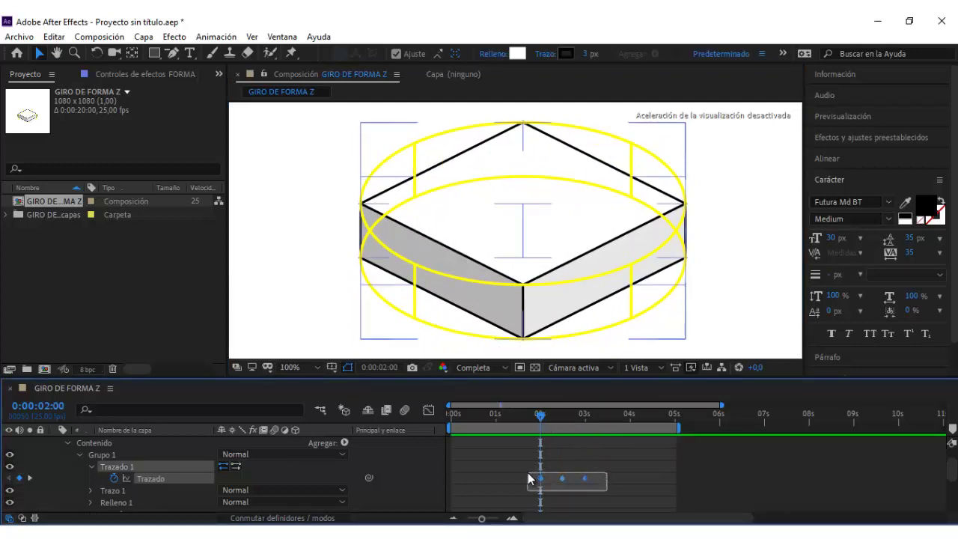
key("F9")
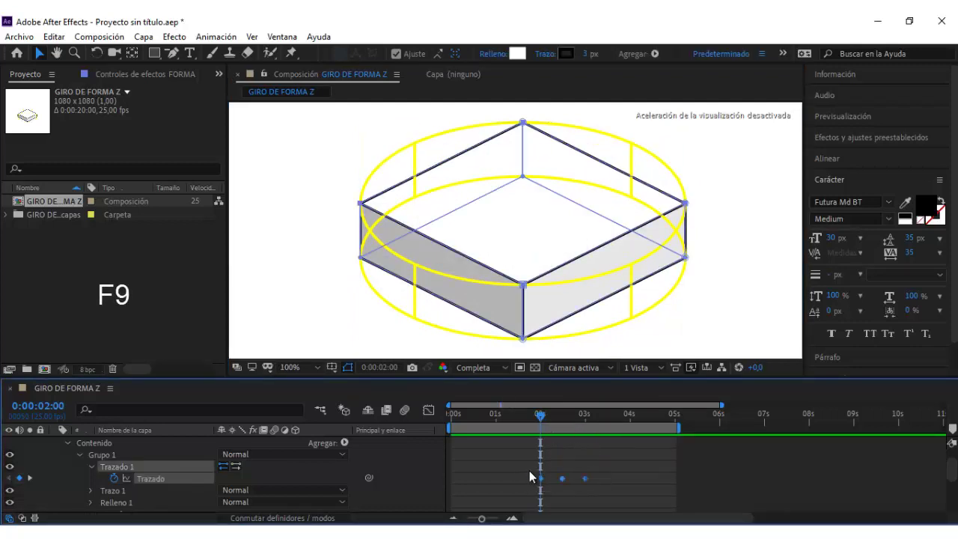
right_click(584, 479)
mouse_move(606, 469)
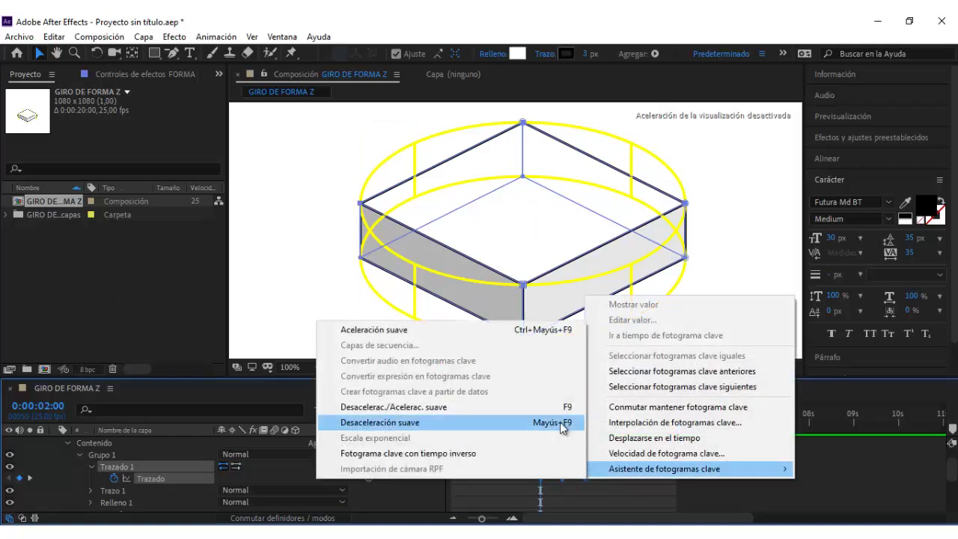
left_click(559, 422)
left_click(525, 431)
Step: Scrub from the 2-second keyframe to 3 seconds to check the eased rotation
left_click(613, 413)
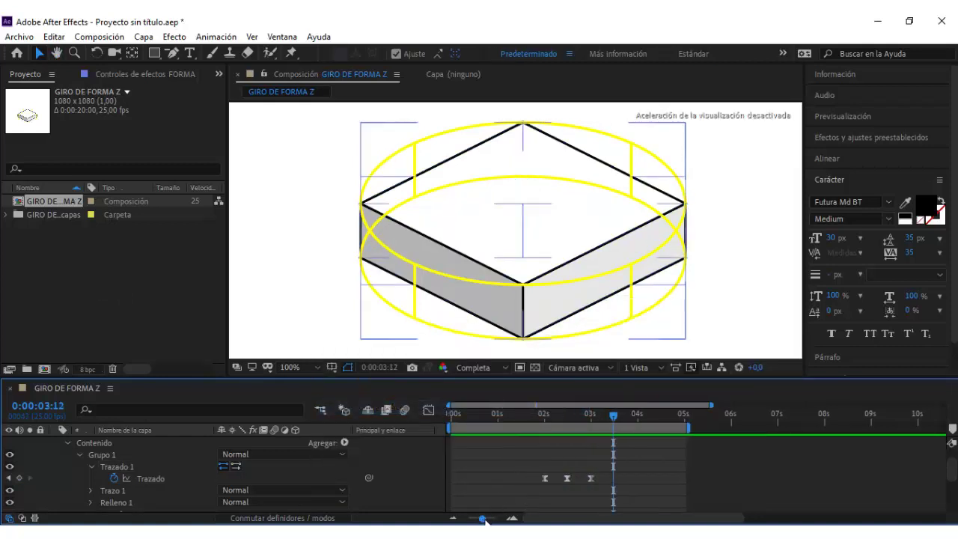
left_click_drag(483, 518, 486, 518)
left_click(570, 478)
left_click_drag(562, 414, 594, 425)
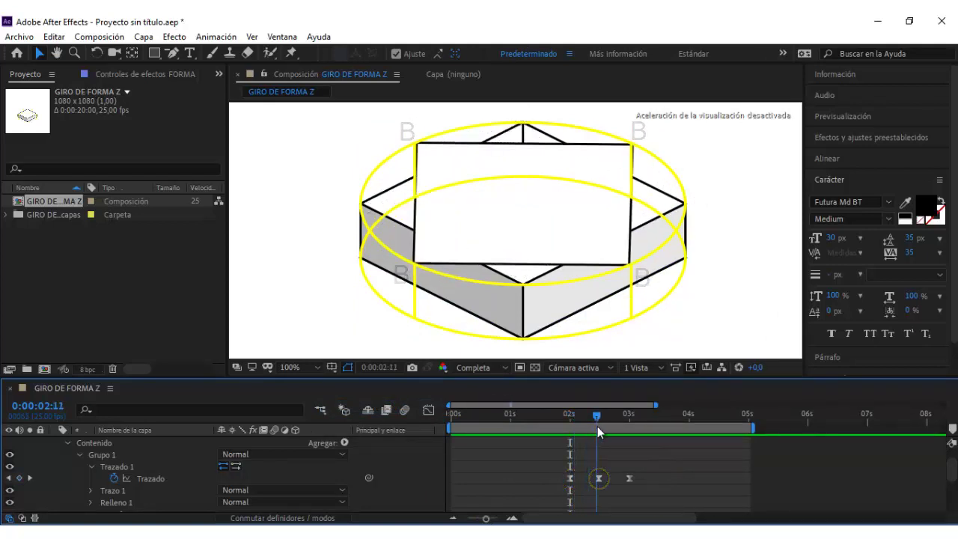
left_click_drag(593, 425, 622, 424)
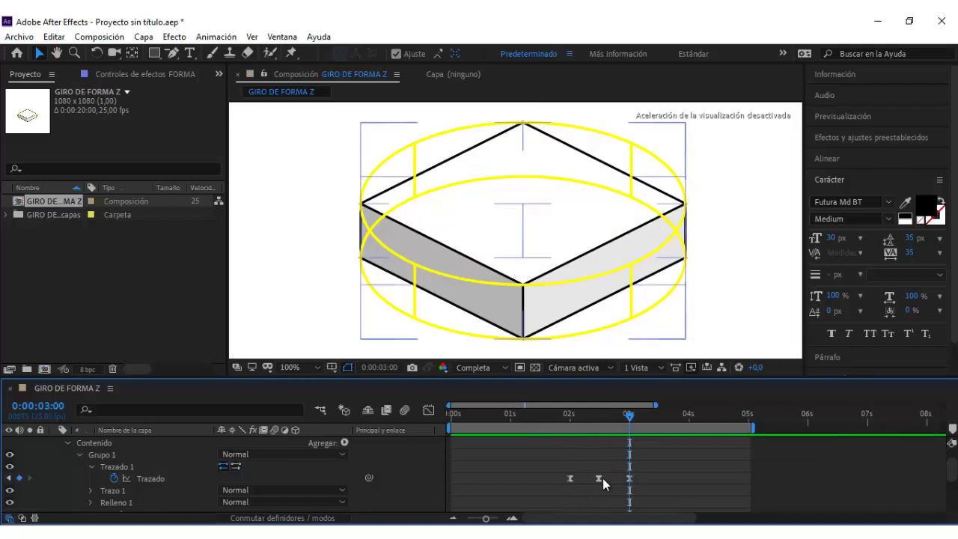
left_click(629, 479)
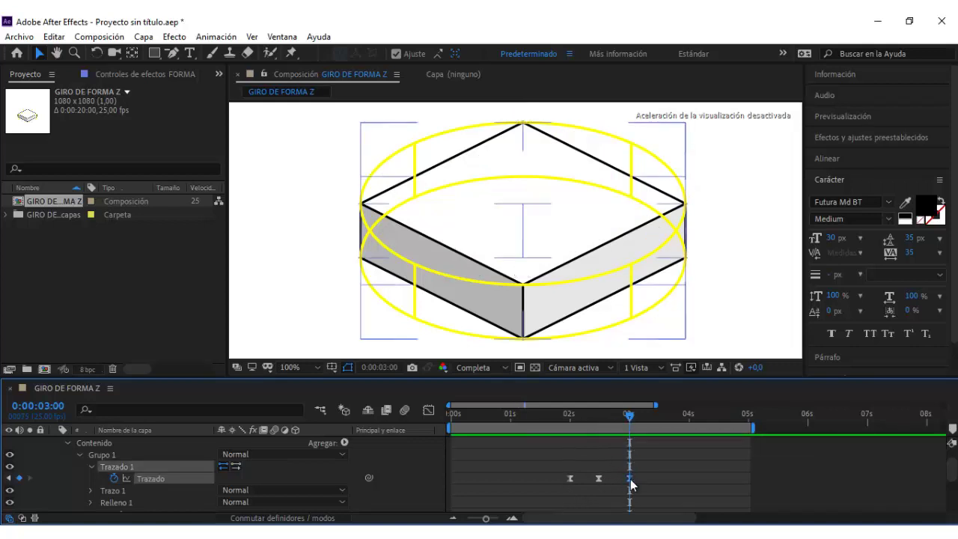
Step: In the speed graph, apply Easy Ease to the path keyframes at 02:00, 02:12 and 03:00
left_click(427, 412)
left_click_drag(485, 518, 492, 518)
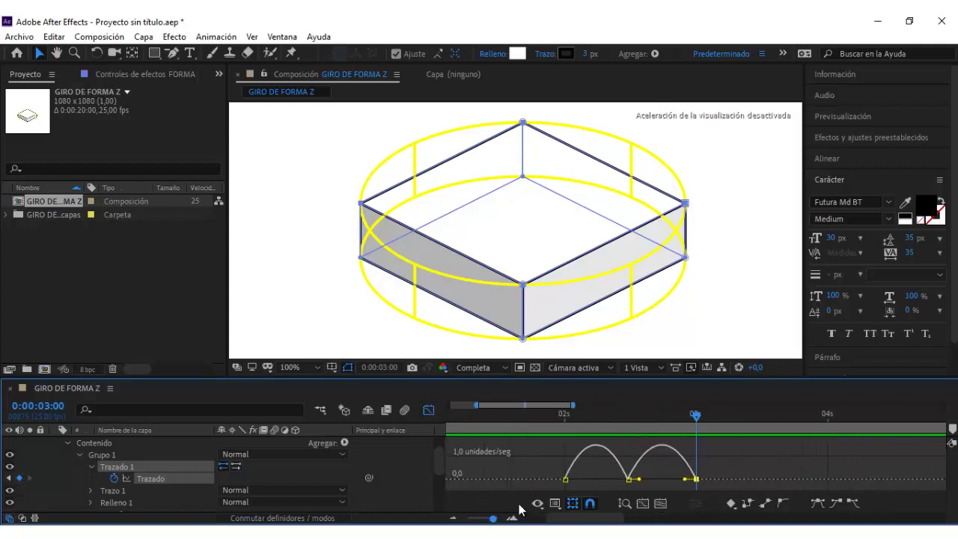
mouse_move(695, 479)
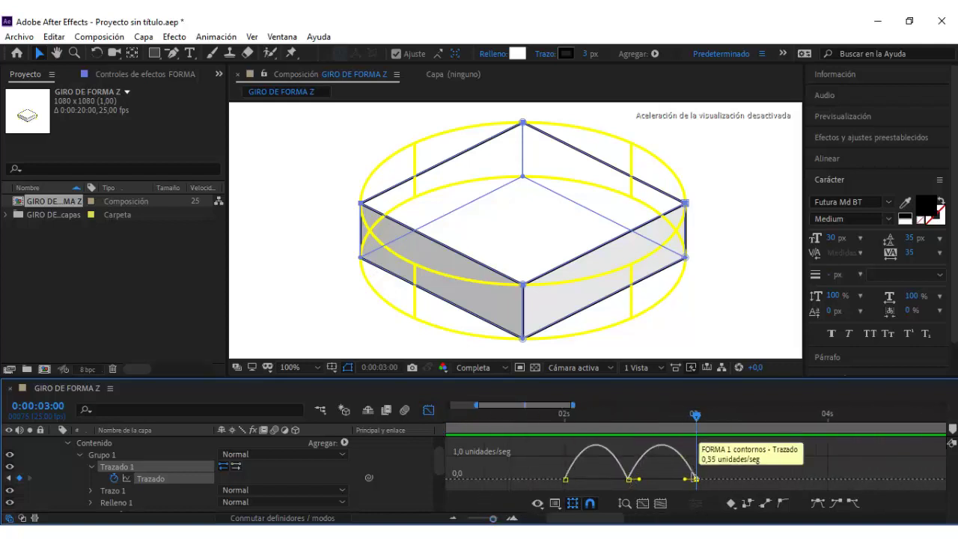
left_click_drag(696, 414, 628, 414)
mouse_move(566, 483)
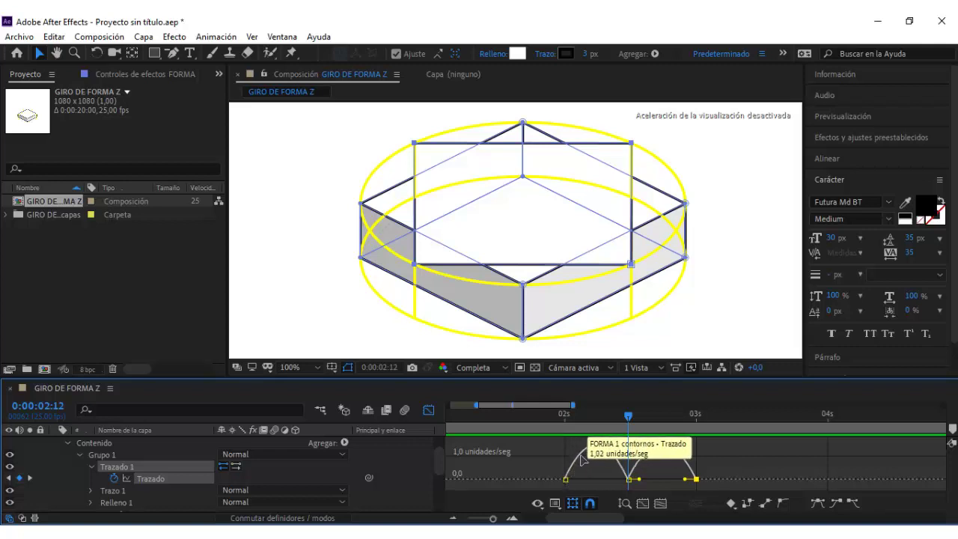
key("F9")
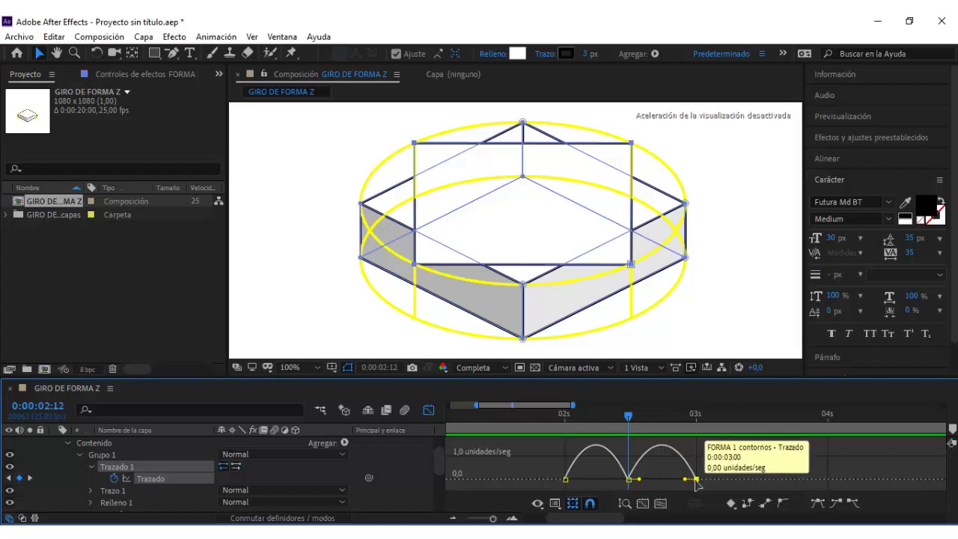
left_click_drag(628, 414, 564, 415)
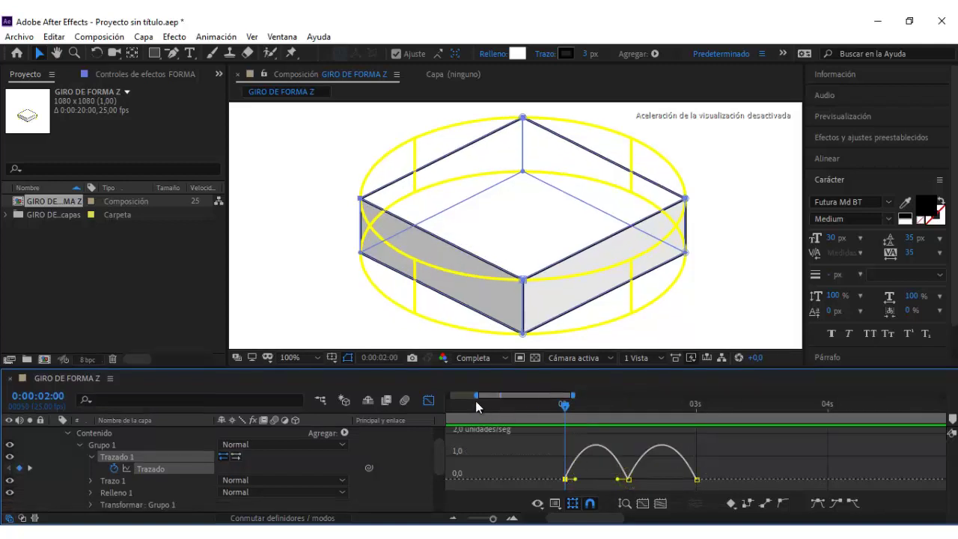
Step: Set the 02:12 path keyframe to Desplazarse en el tiempo (rove across time)
left_click(429, 402)
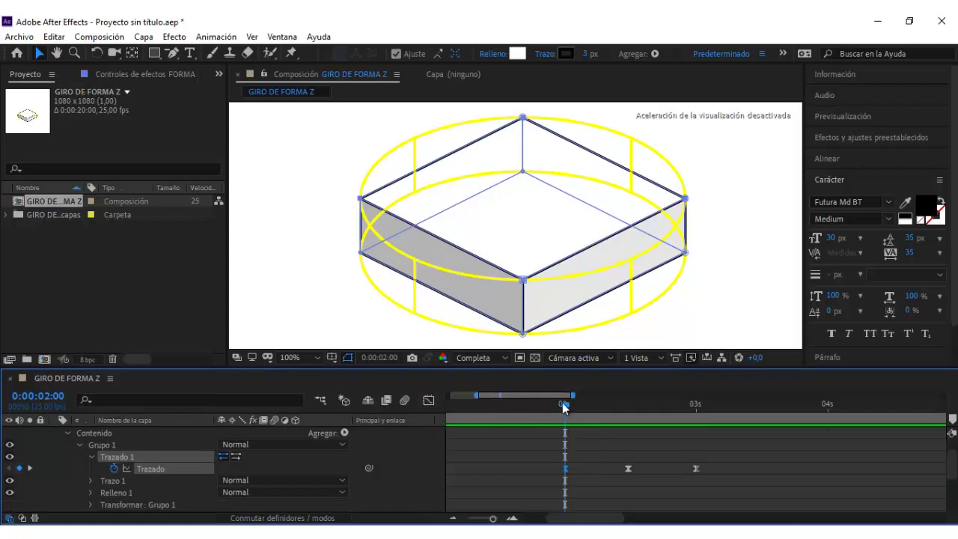
left_click_drag(563, 403, 630, 428)
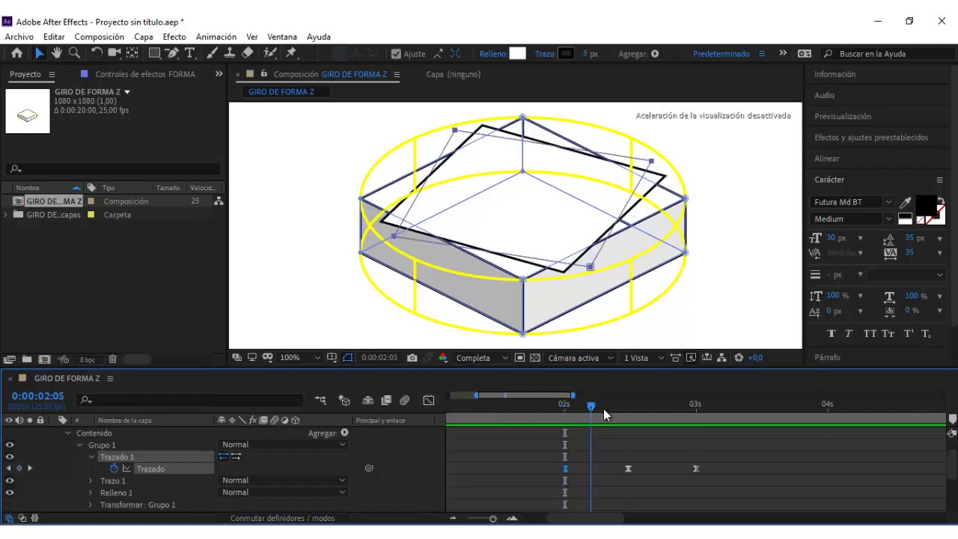
right_click(630, 469)
left_click(652, 429)
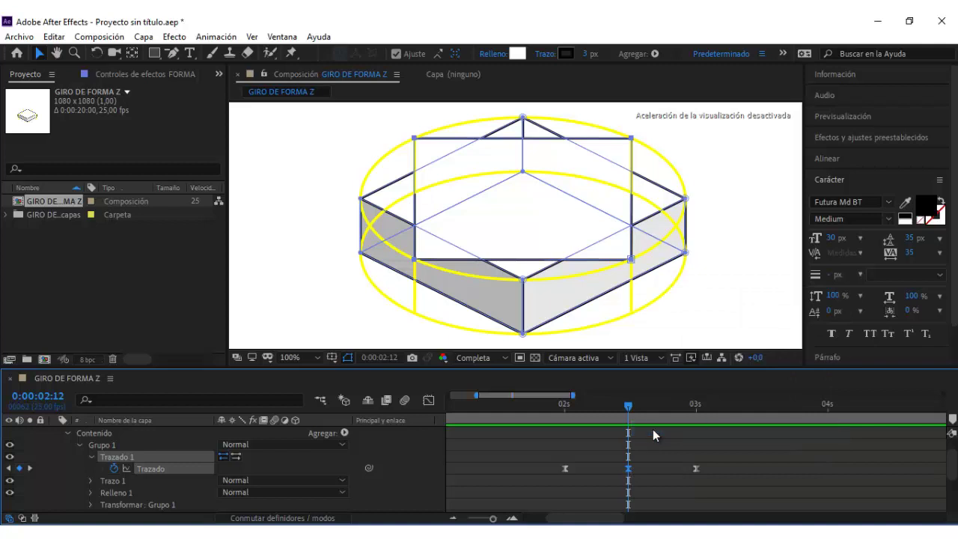
Step: Check the middle keyframe on the speed graph and preview the box rotation from 01:20
left_click(428, 401)
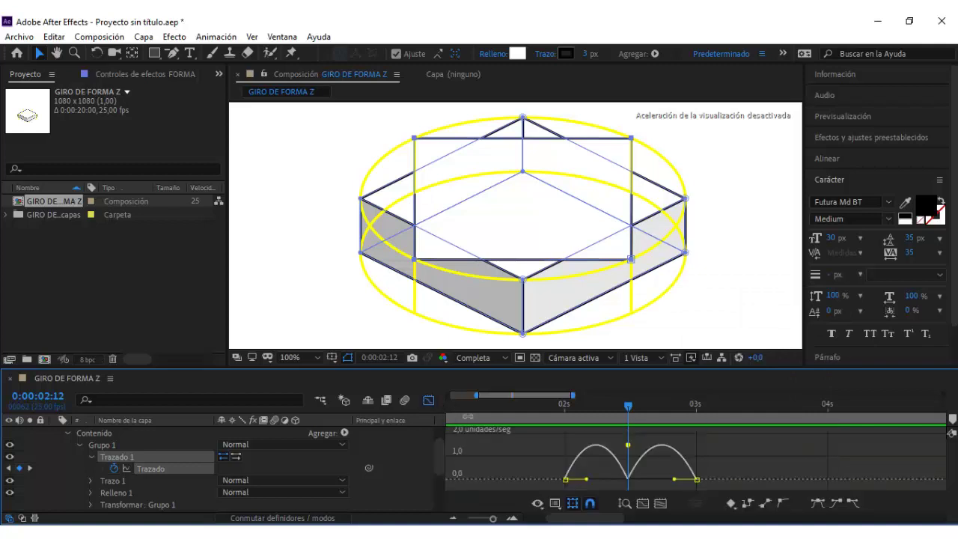
left_click(628, 445)
left_click(540, 408)
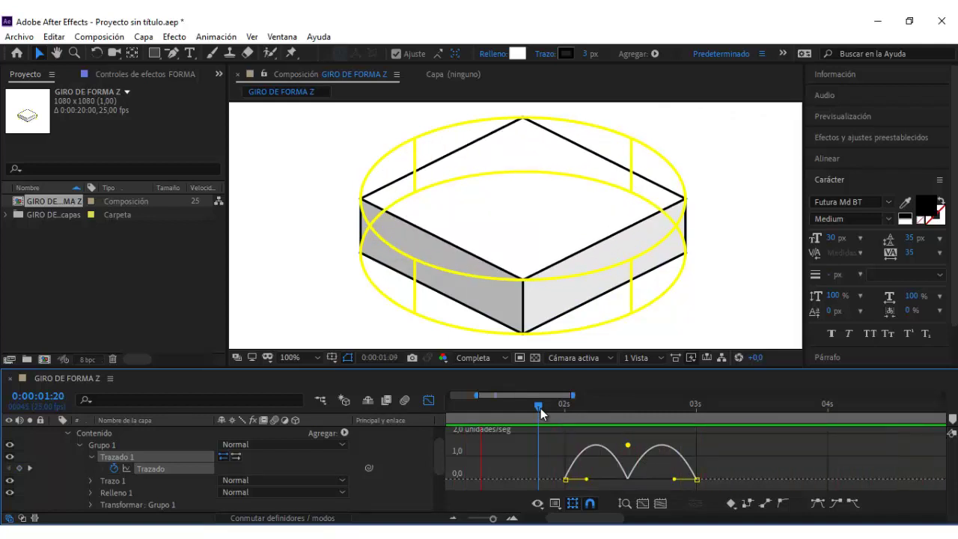
key("space")
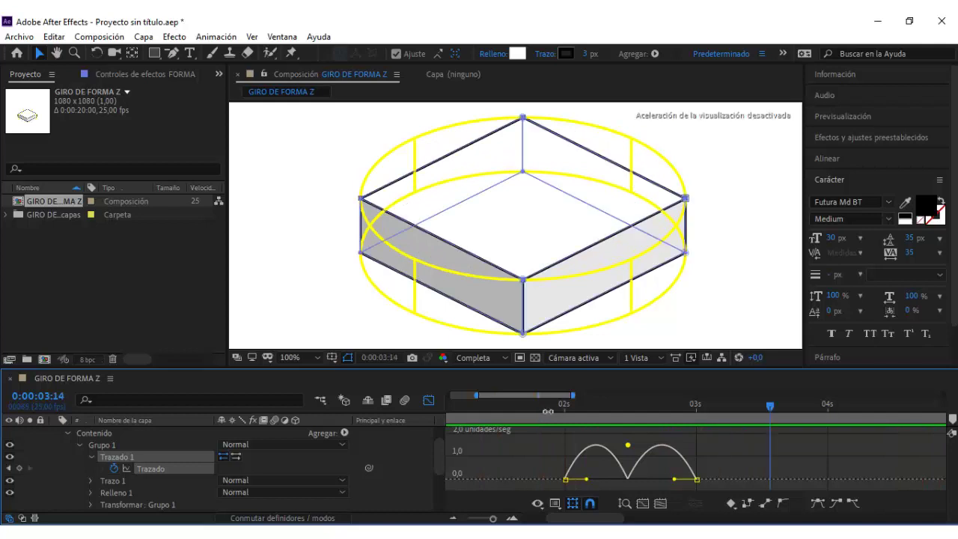
left_click(566, 409)
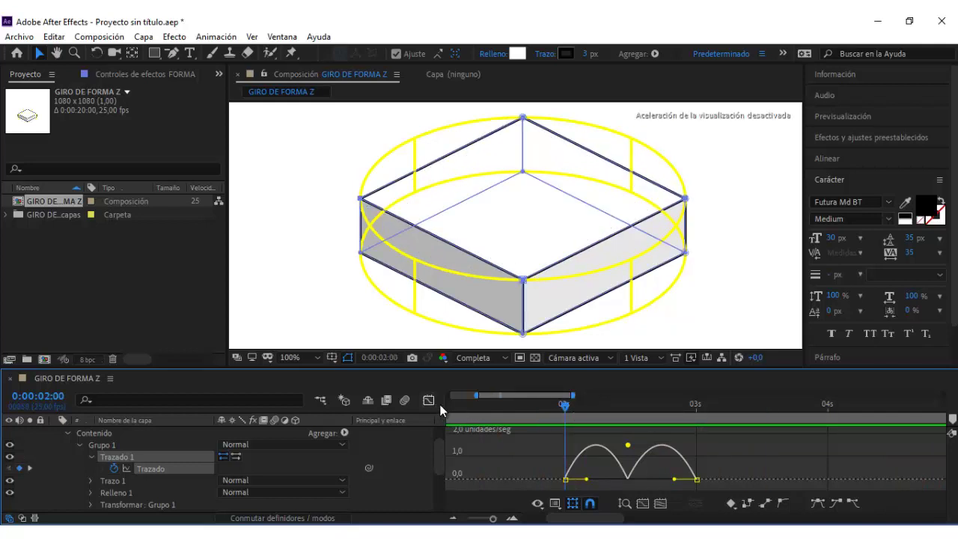
key("shift+F3")
left_click_drag(567, 409, 627, 409)
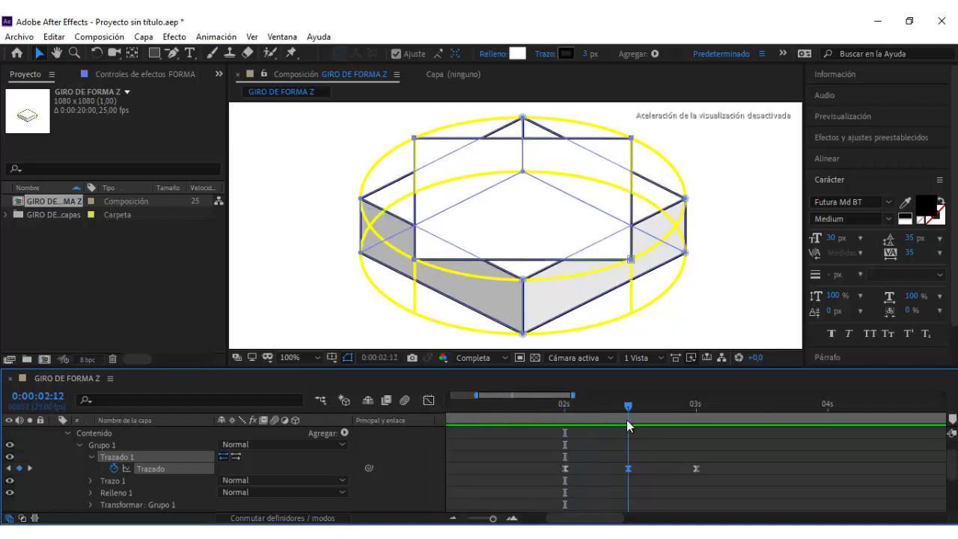
Step: Make the 02:12 keyframe rove, check the speed arc peaking at 1,50 units/sec, and preview from 01:21
right_click(629, 467)
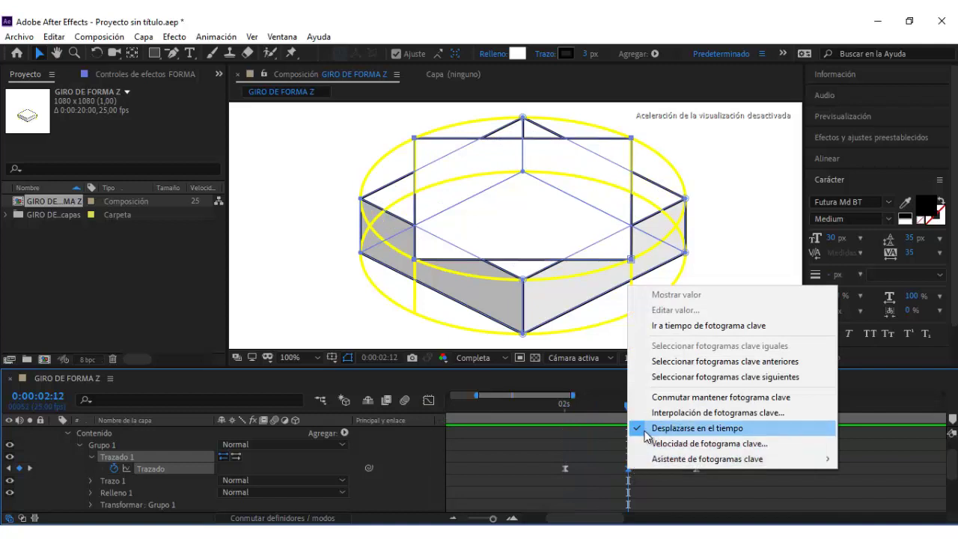
left_click(644, 431)
left_click(429, 400)
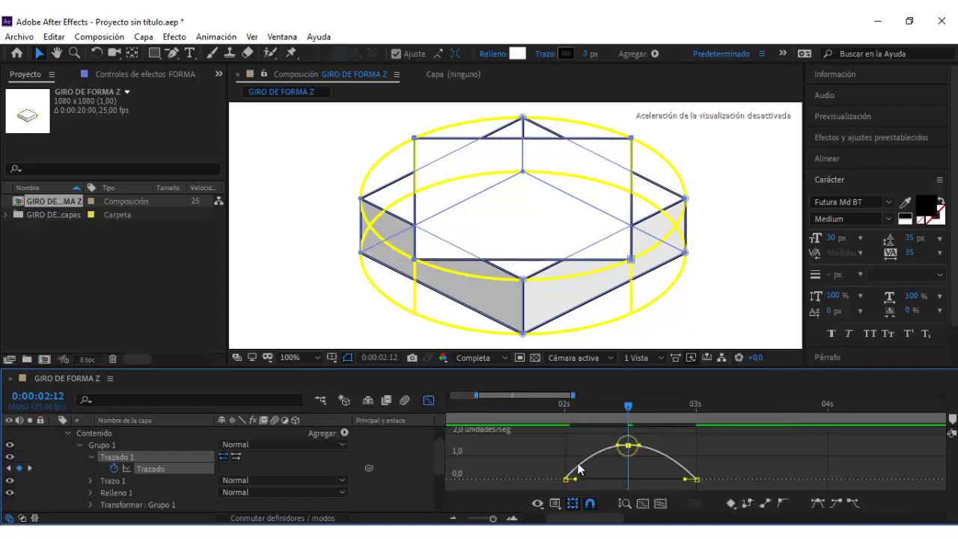
mouse_move(627, 446)
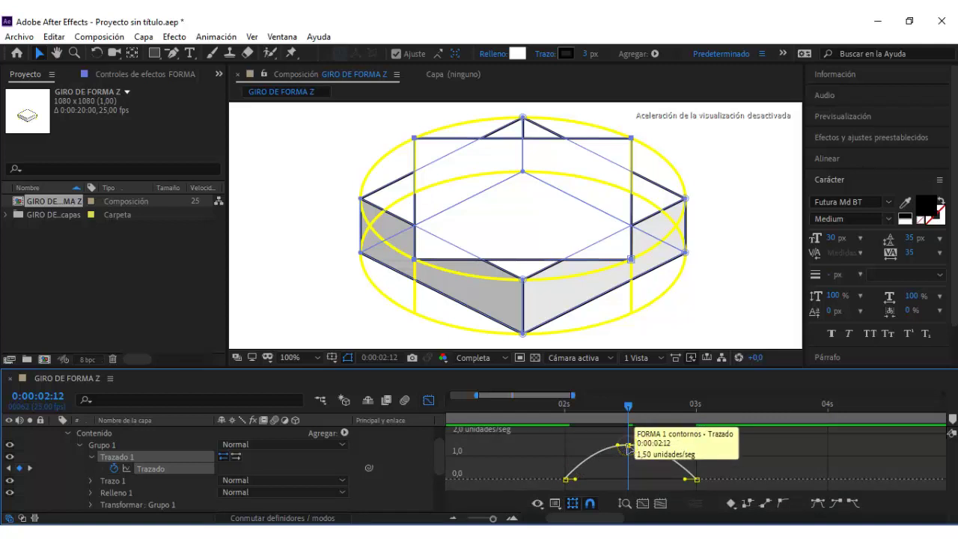
mouse_move(701, 482)
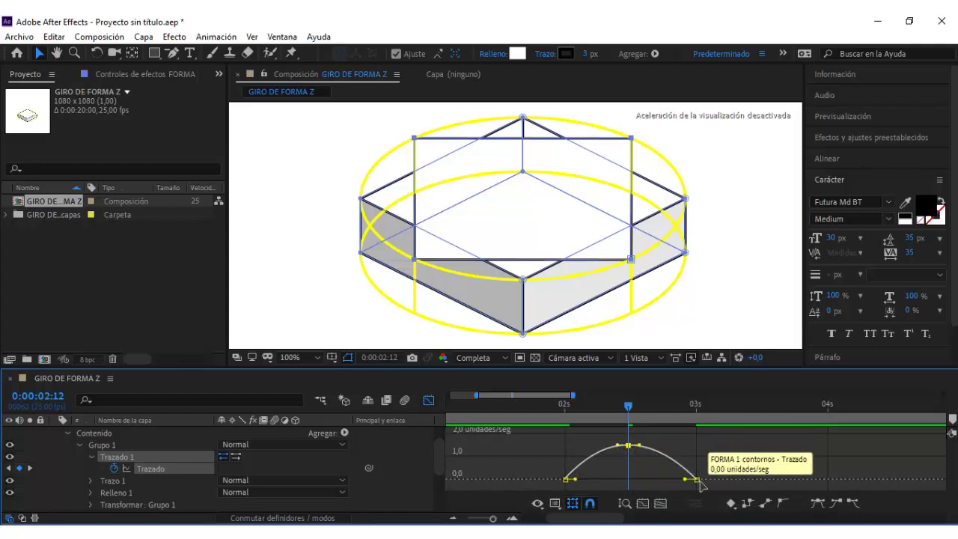
left_click(544, 411)
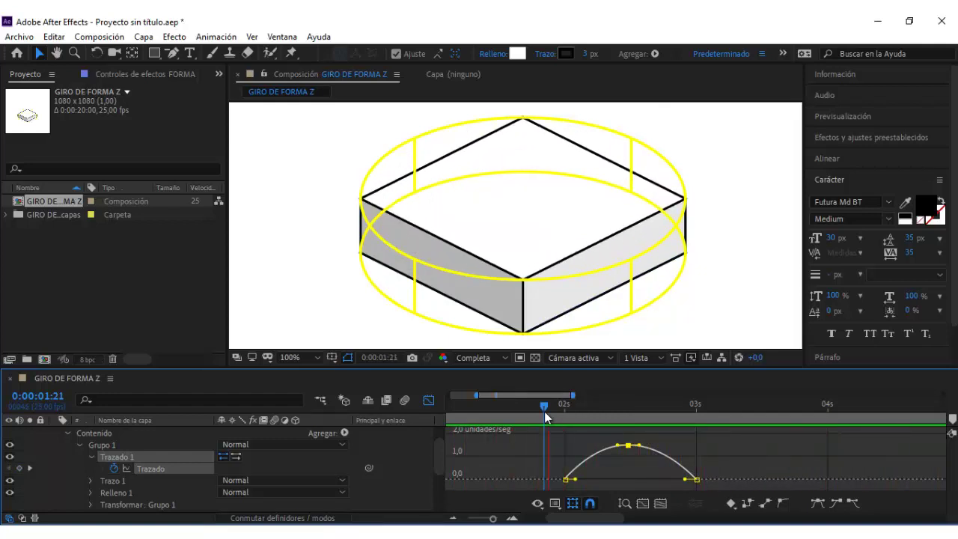
Step: Scrub from 02:00 through 02:12 to 03:00 to compare the box poses
key("space")
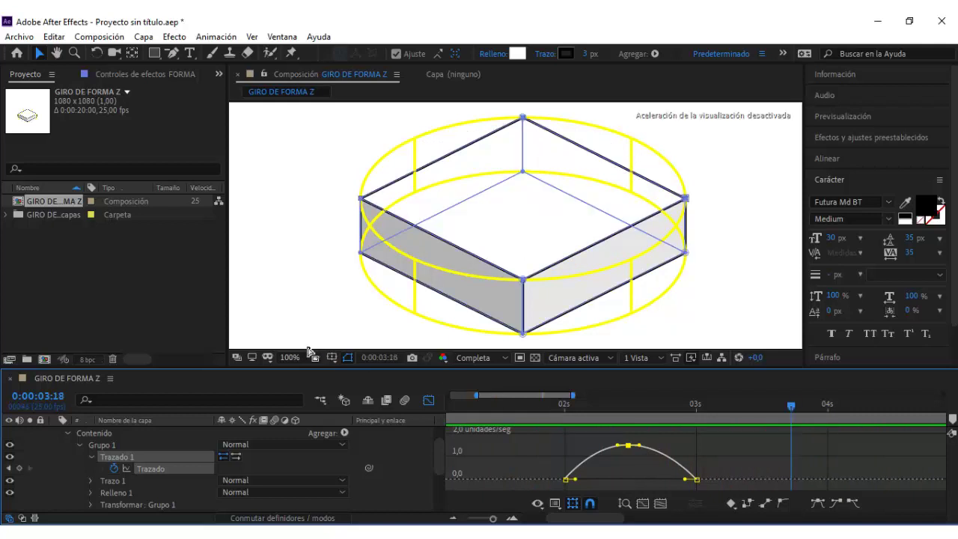
left_click(428, 400)
left_click(565, 410)
left_click_drag(568, 408, 629, 410)
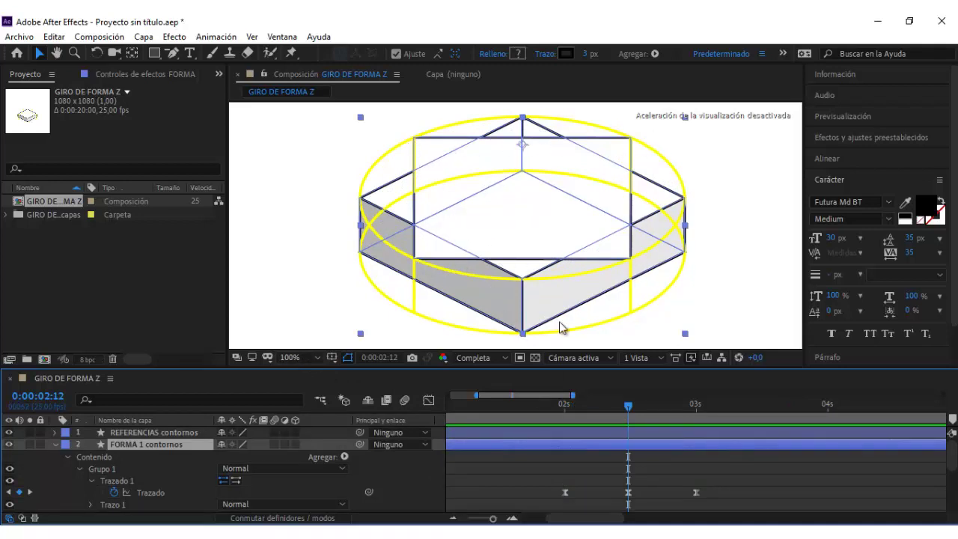
left_click_drag(628, 406, 696, 408)
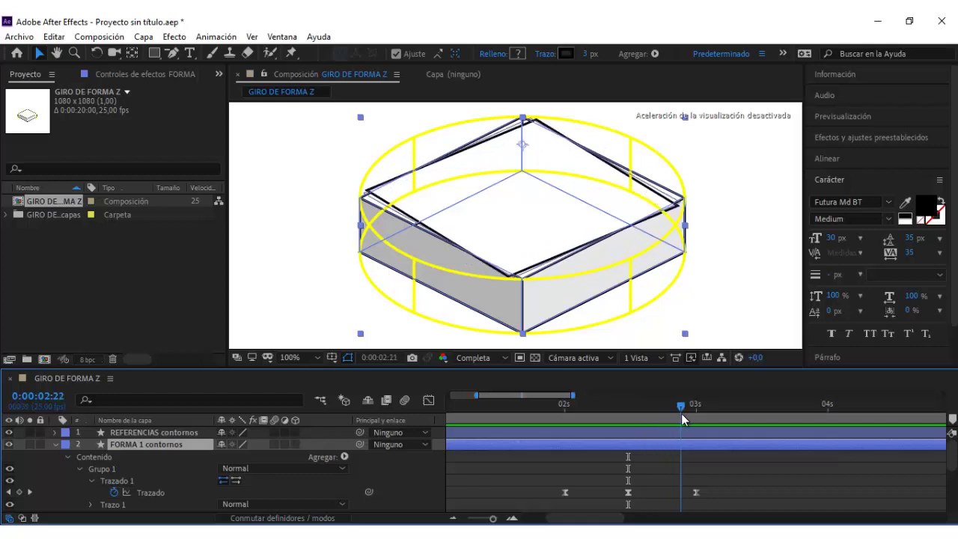
Step: Delete the 02:12 path keyframe and scrub the rotation from 01:21 to check it
left_click(633, 493)
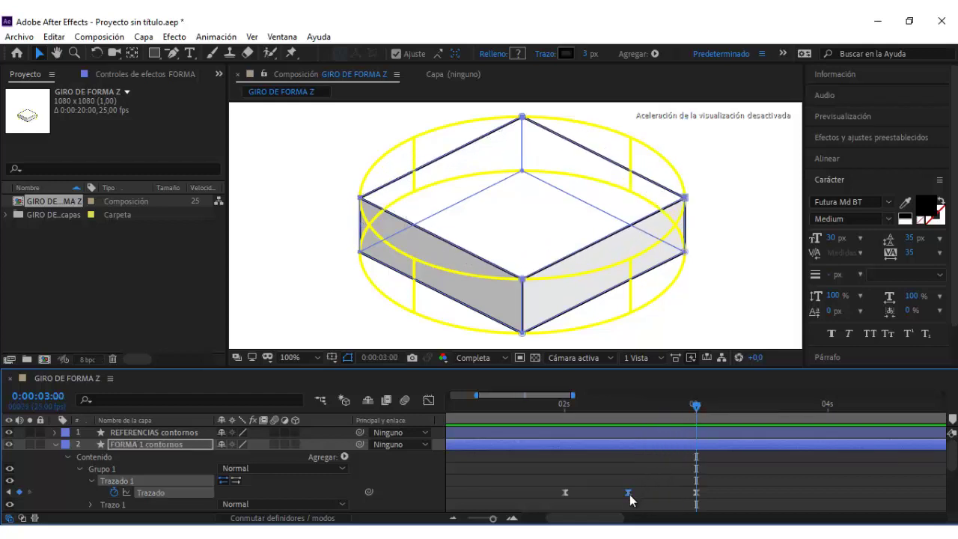
key("Delete")
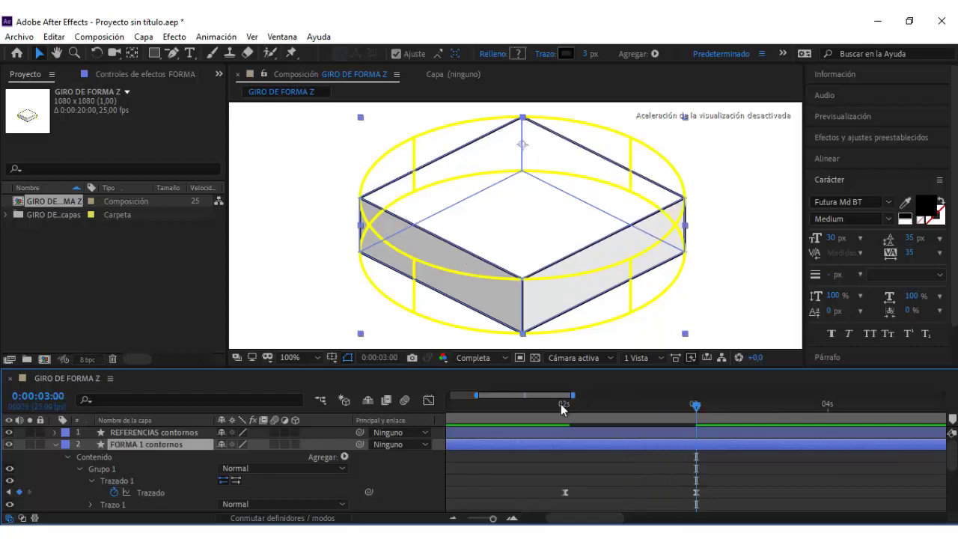
left_click(554, 405)
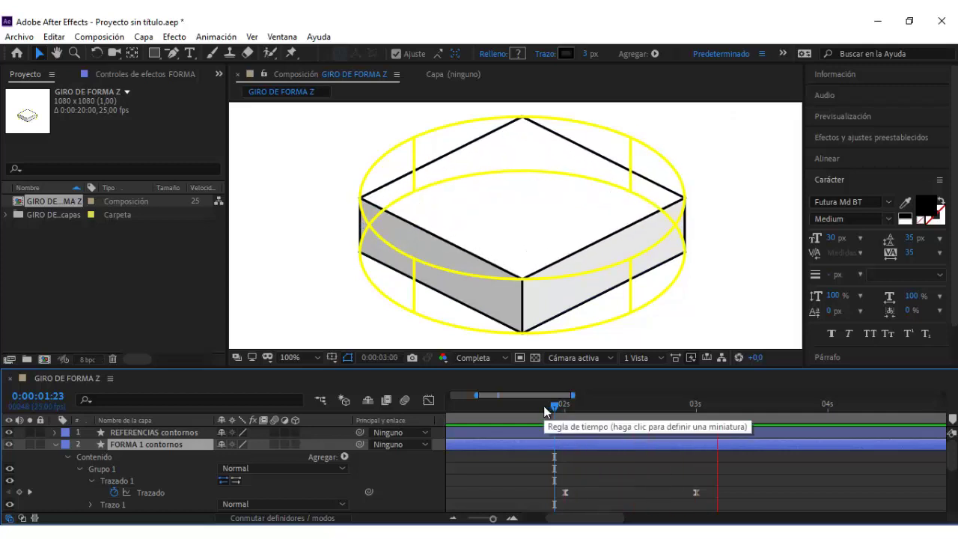
left_click(543, 406)
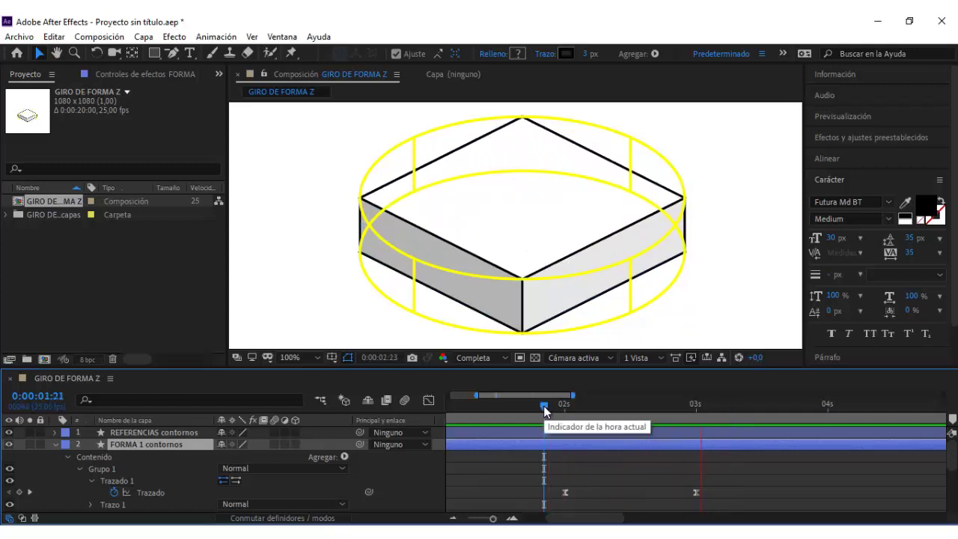
left_click_drag(543, 405, 626, 427)
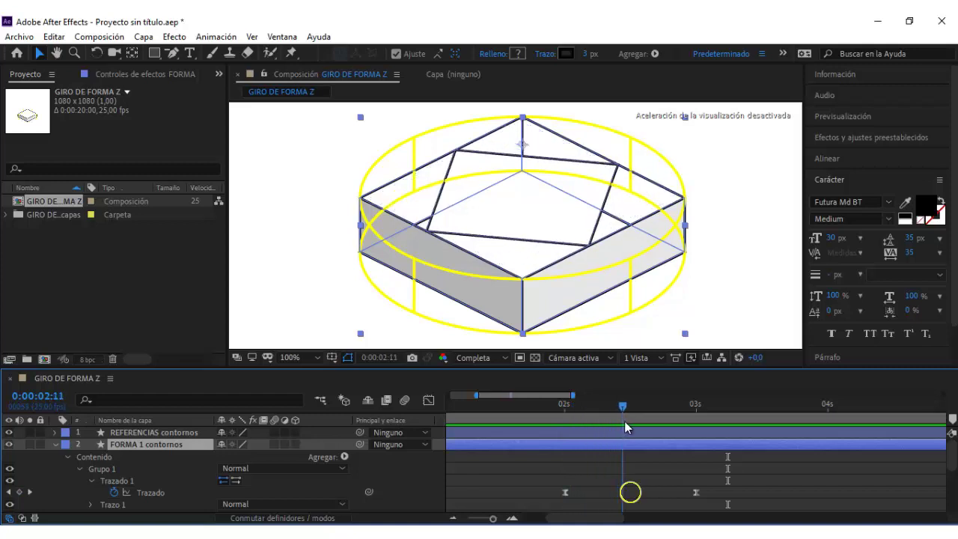
left_click_drag(625, 421, 628, 421)
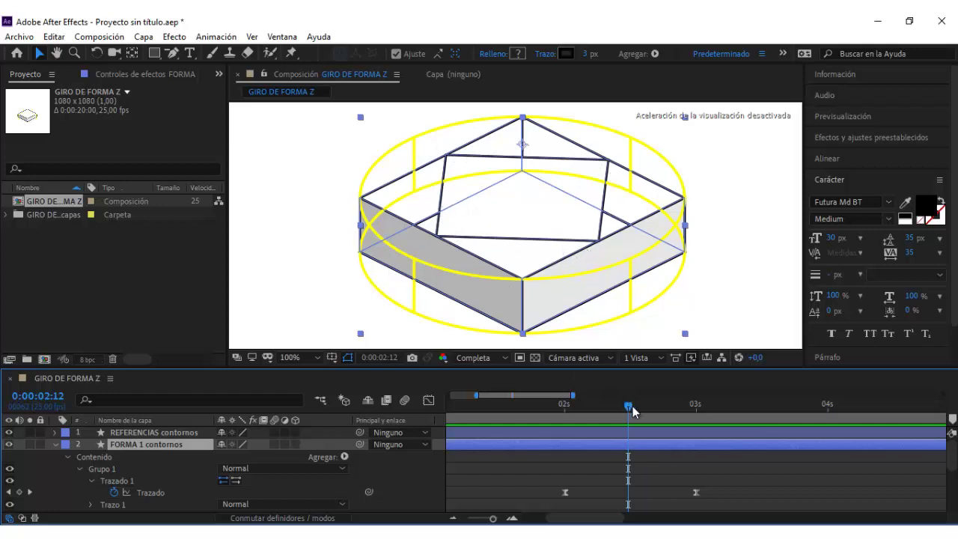
Step: Scrub the timeline to check the box's rotation, then return to 0:00:02:00
left_click_drag(633, 406, 694, 413)
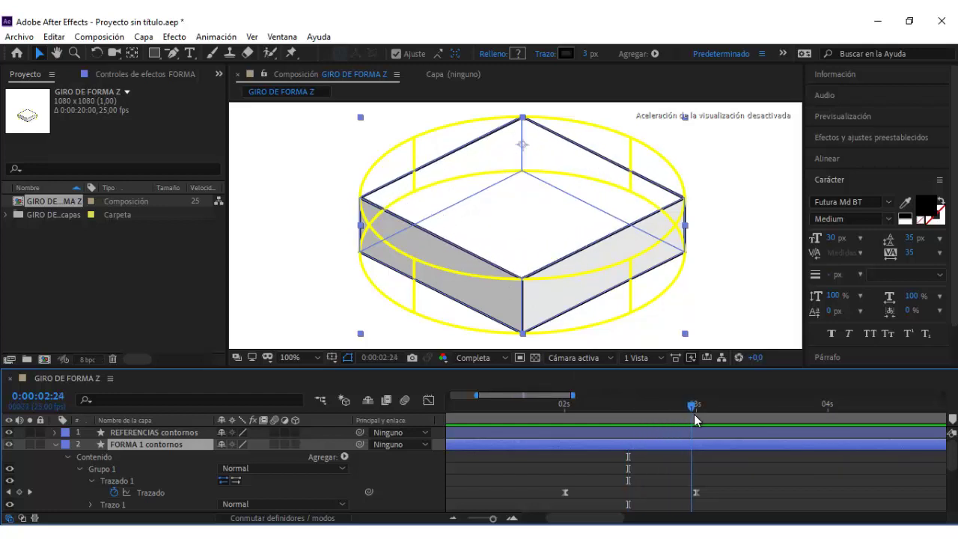
left_click_drag(697, 419, 695, 408)
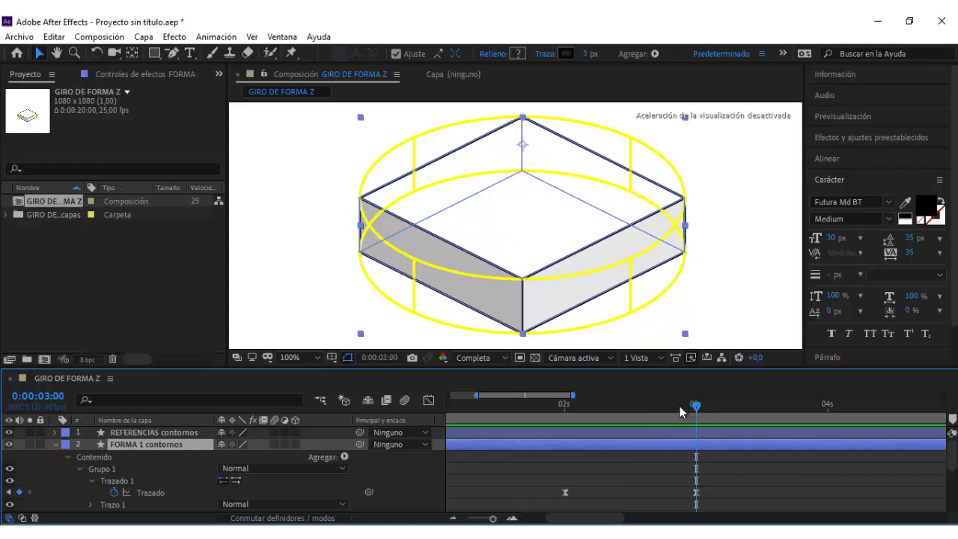
left_click(563, 406)
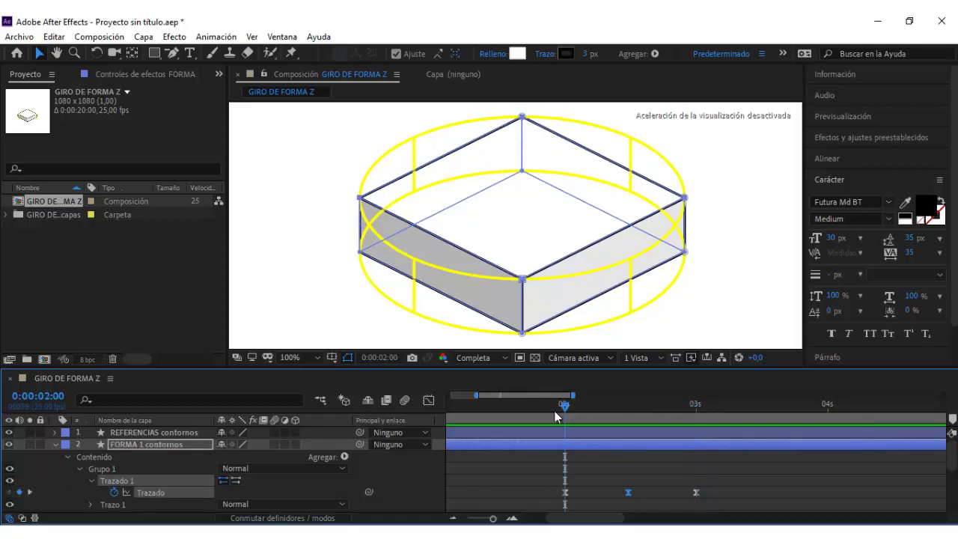
Step: Expand Grupo 2 to Trazado 1 and set its first path keyframe at 0:00:02:00
scroll(133, 484, "down", 1)
scroll(118, 484, "down", 1)
left_click(100, 469)
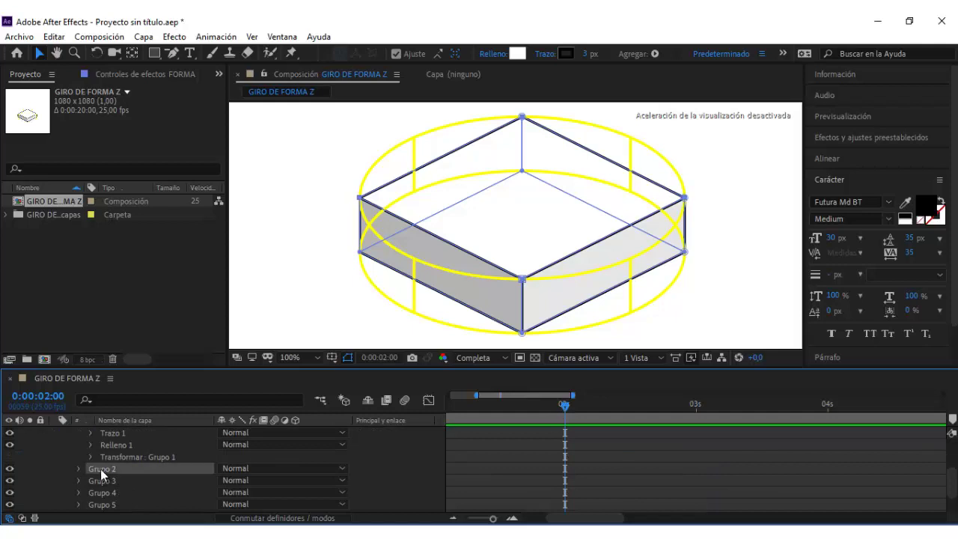
left_click(81, 469)
left_click(89, 471)
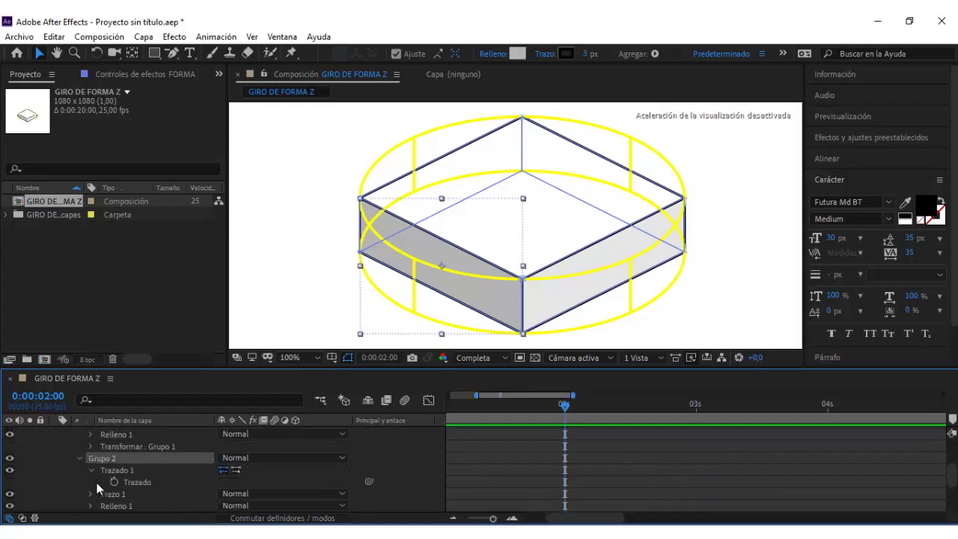
left_click(114, 482)
scroll(542, 457, "up", 1)
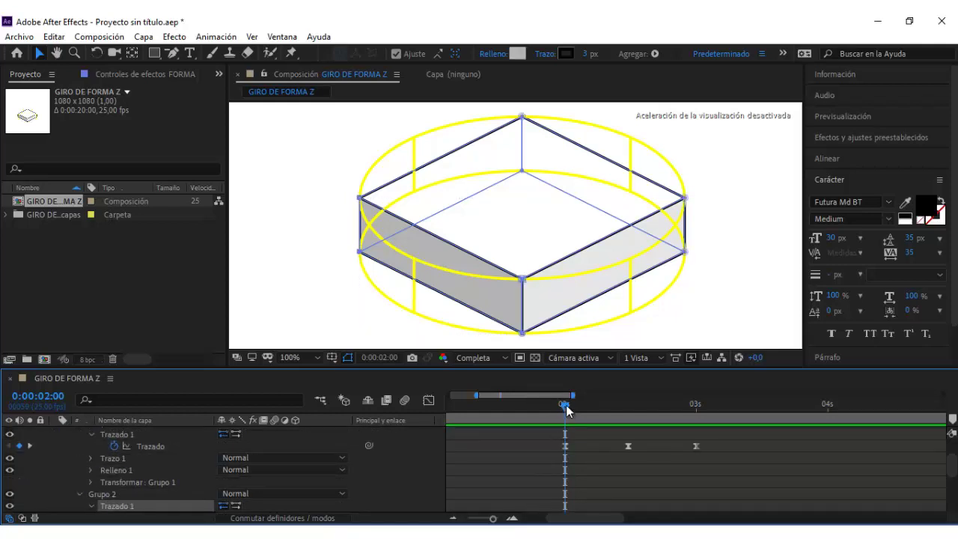
Step: At 0:00:02:12, select Grupo 2's path and snap its front vertex onto the stroke corner
left_click_drag(566, 405, 628, 407)
scroll(597, 457, "down", 1)
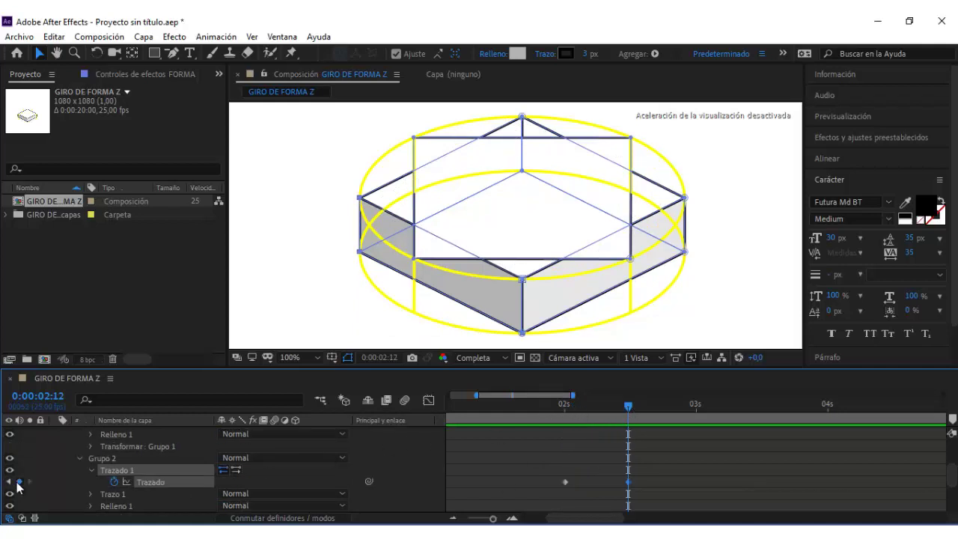
left_click(125, 468)
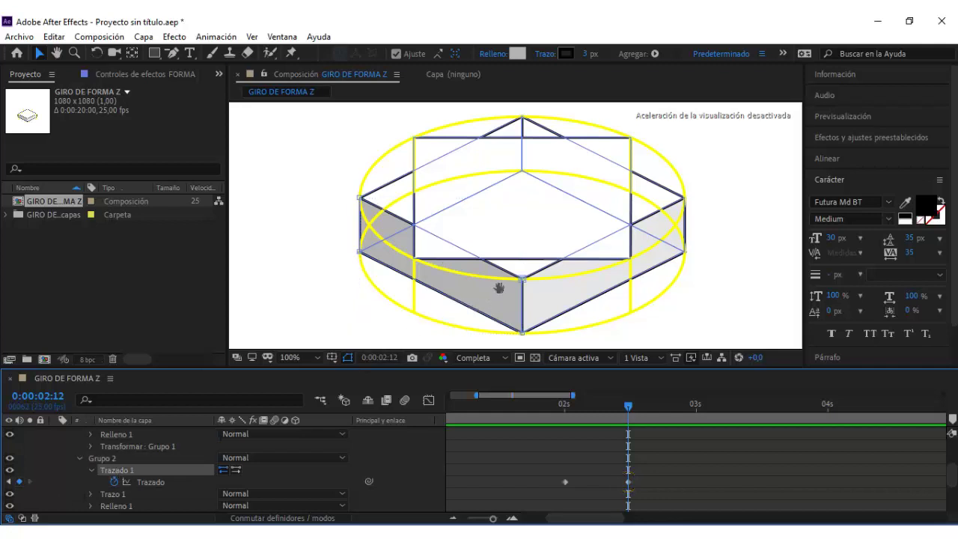
mouse_move(499, 289)
left_mouse_down()
mouse_move(494, 272)
mouse_move(592, 256)
left_mouse_up()
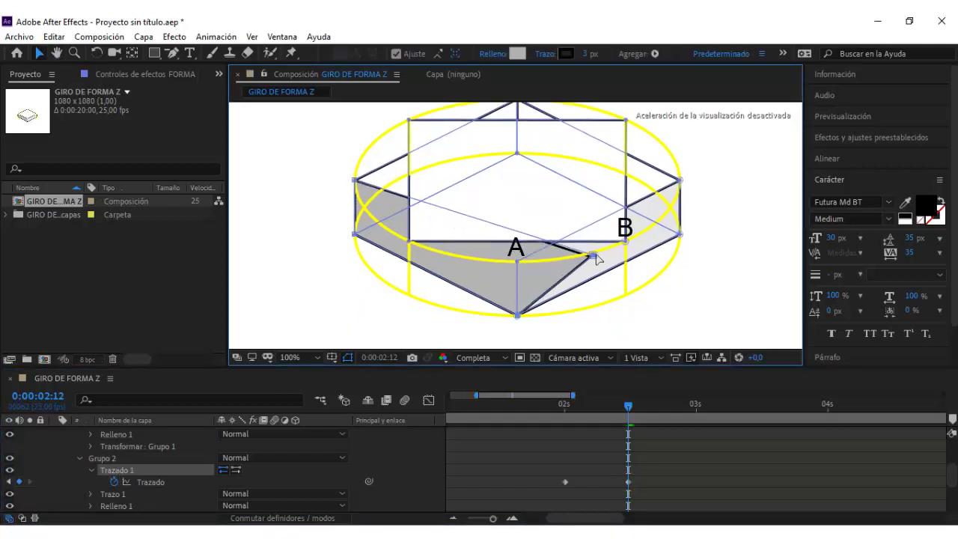
scroll(642, 236, "up", 2)
scroll(514, 186, "up", 2)
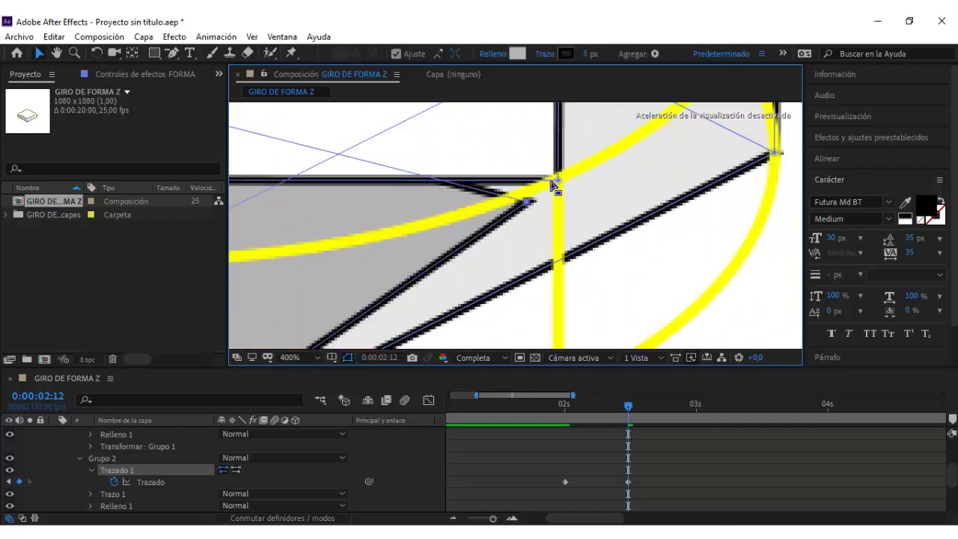
scroll(554, 187, "up", 1)
scroll(496, 223, "up", 1)
left_click_drag(407, 315, 526, 231)
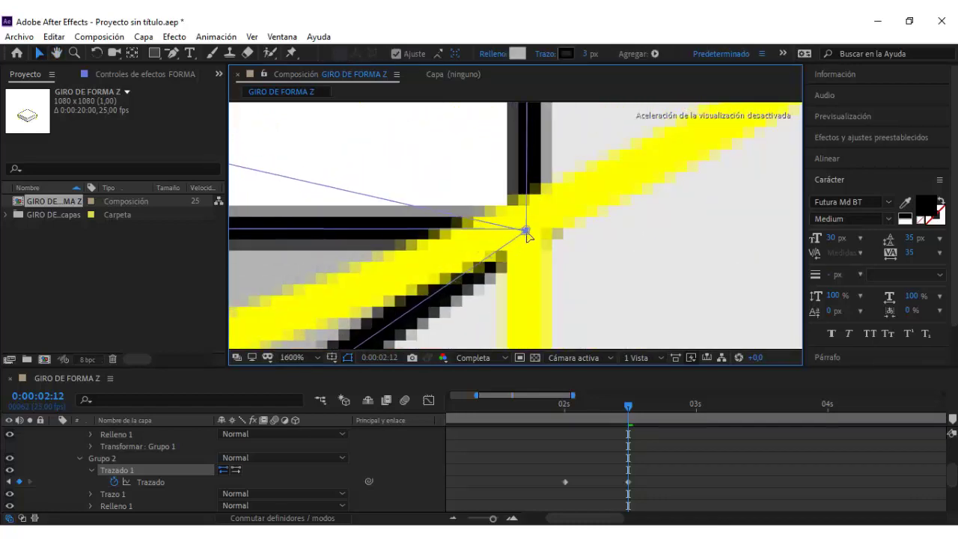
scroll(524, 234, "down", 3)
scroll(498, 263, "down", 2)
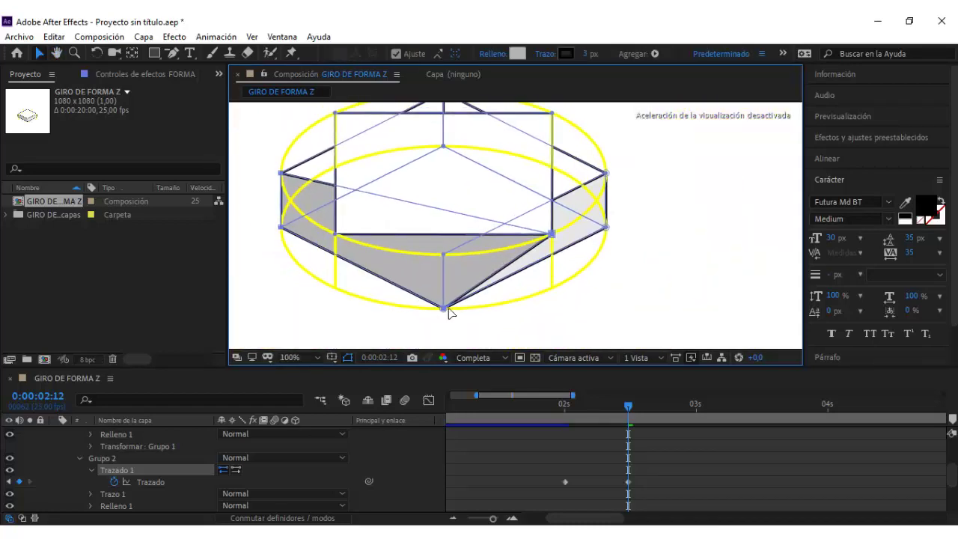
Step: Place the bottom vertex on the black corner and move the left vertex down the edge
left_click_drag(449, 313, 547, 292)
scroll(552, 293, "up", 1)
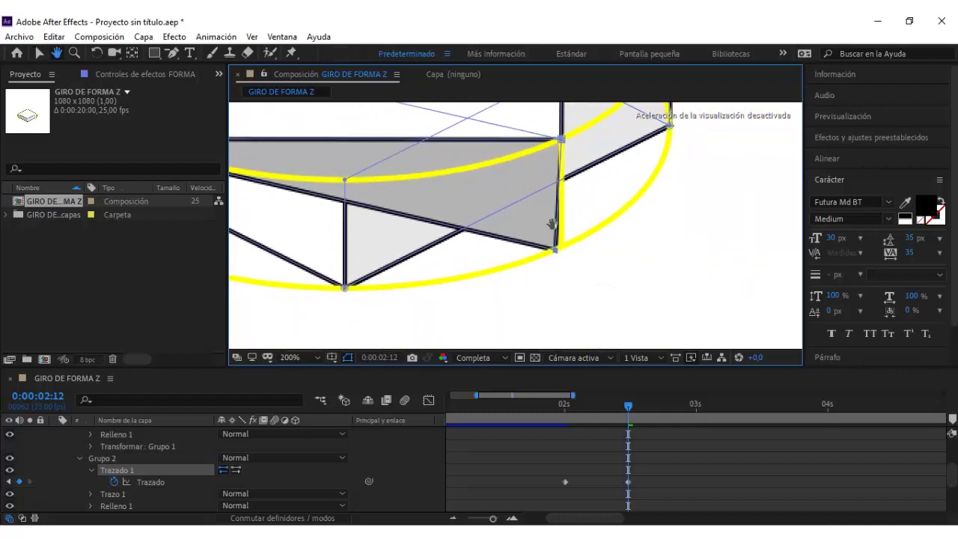
scroll(554, 240, "up", 2)
left_click_drag(502, 272, 529, 265)
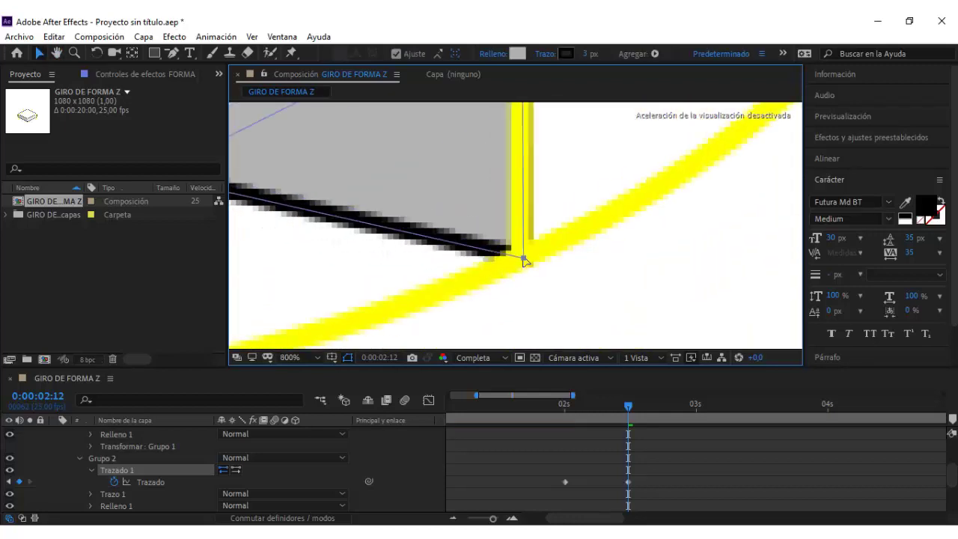
scroll(524, 258, "down", 2)
scroll(411, 233, "down", 1)
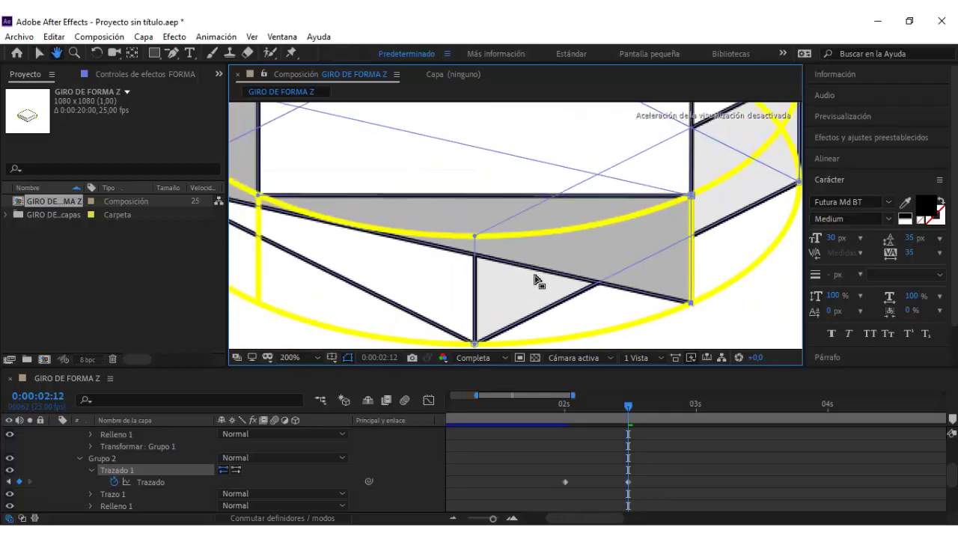
left_click_drag(349, 170, 388, 212)
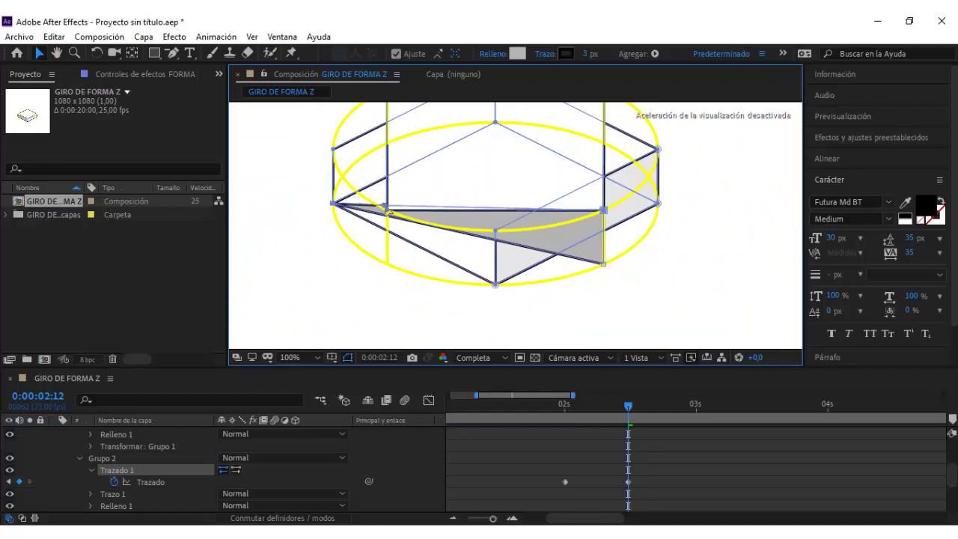
scroll(447, 222, "up", 2)
scroll(481, 214, "up", 2)
scroll(450, 187, "up", 1)
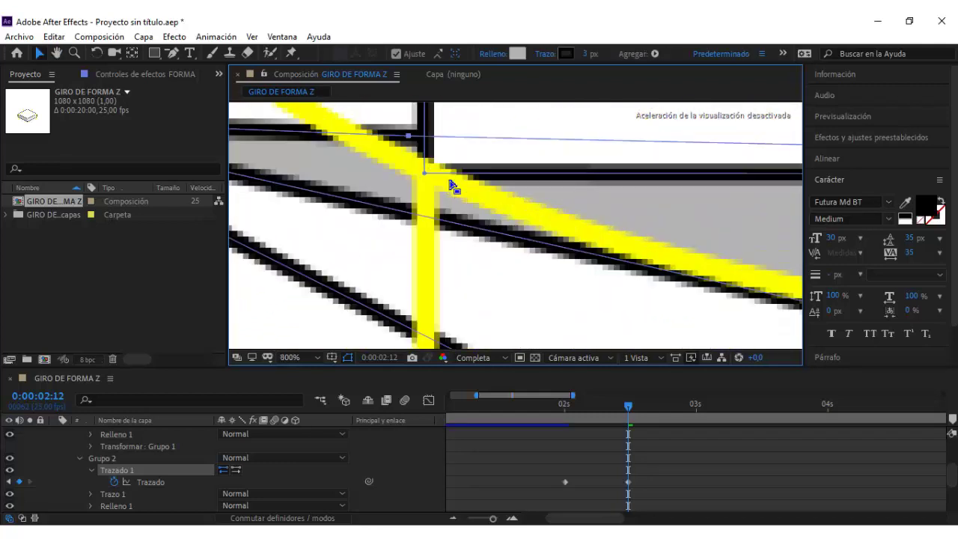
left_click_drag(449, 187, 445, 226)
Step: Zoom in and place the remaining path vertex on the lower-left box corner
key("v")
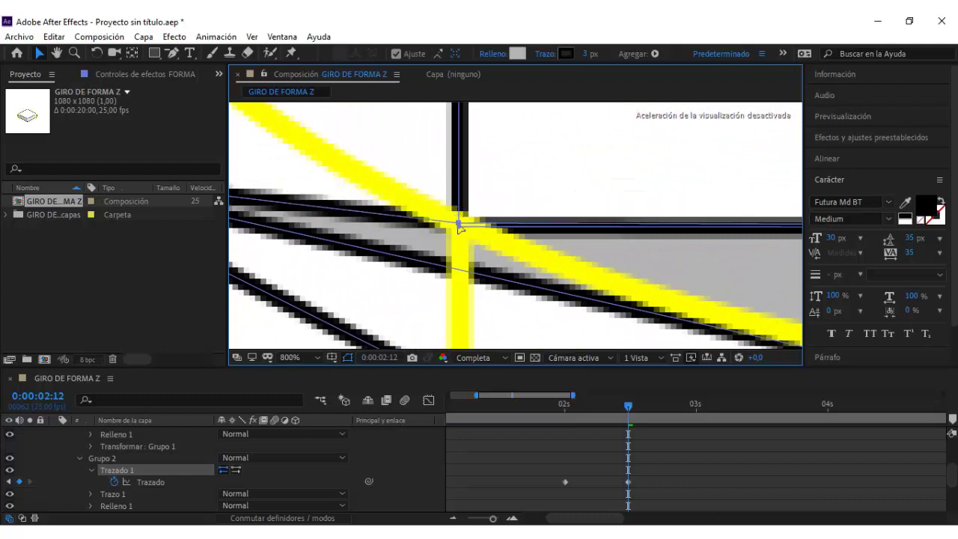
key("comma")
key("comma")
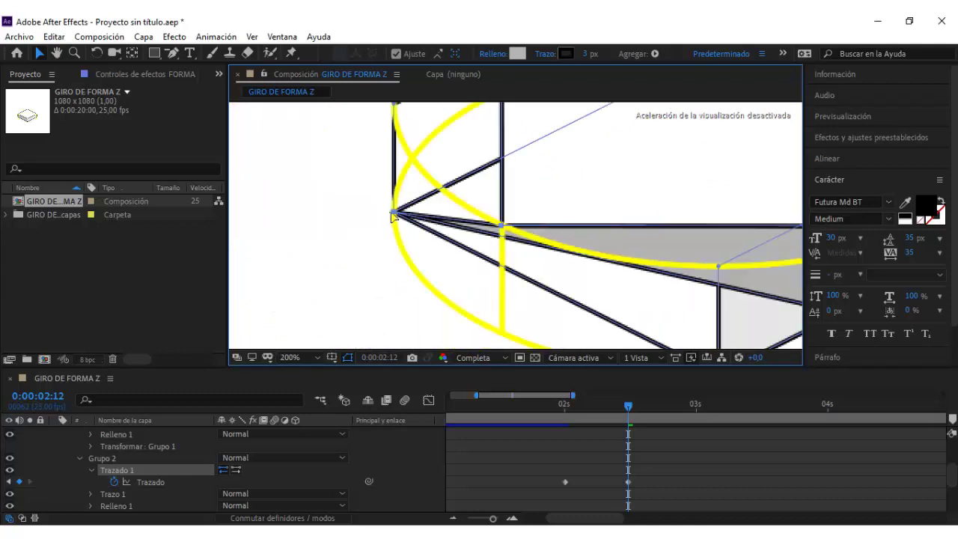
left_click_drag(393, 217, 458, 300)
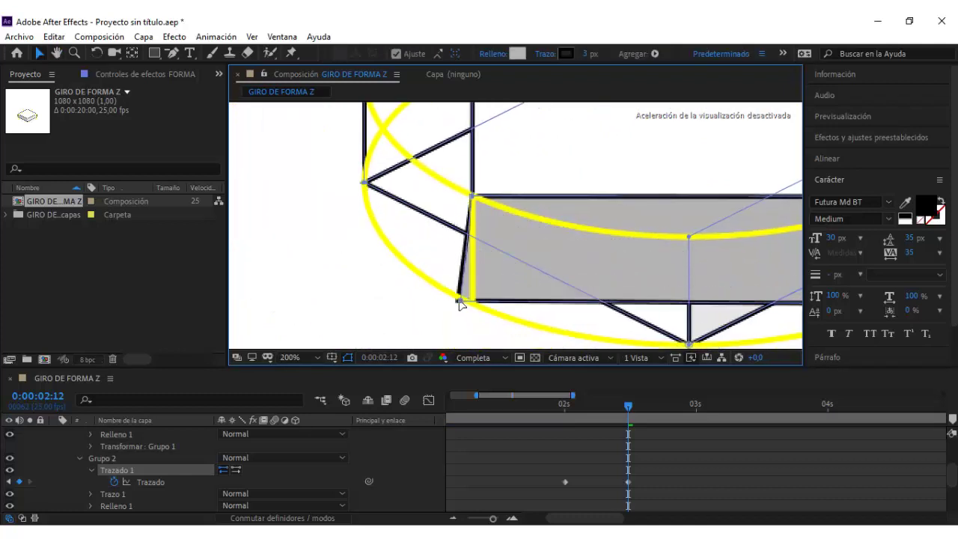
key("h")
key("period")
key("period")
key("v")
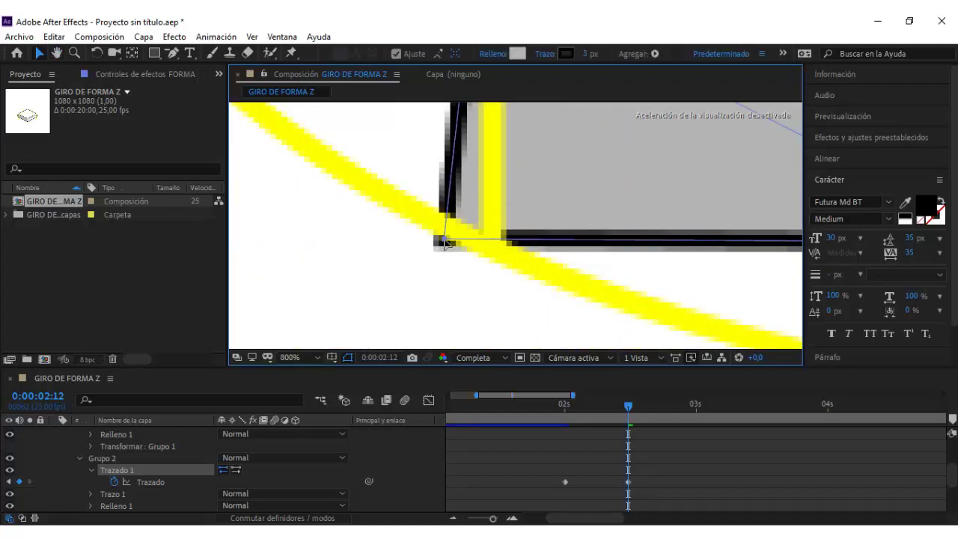
left_click_drag(444, 239, 493, 248)
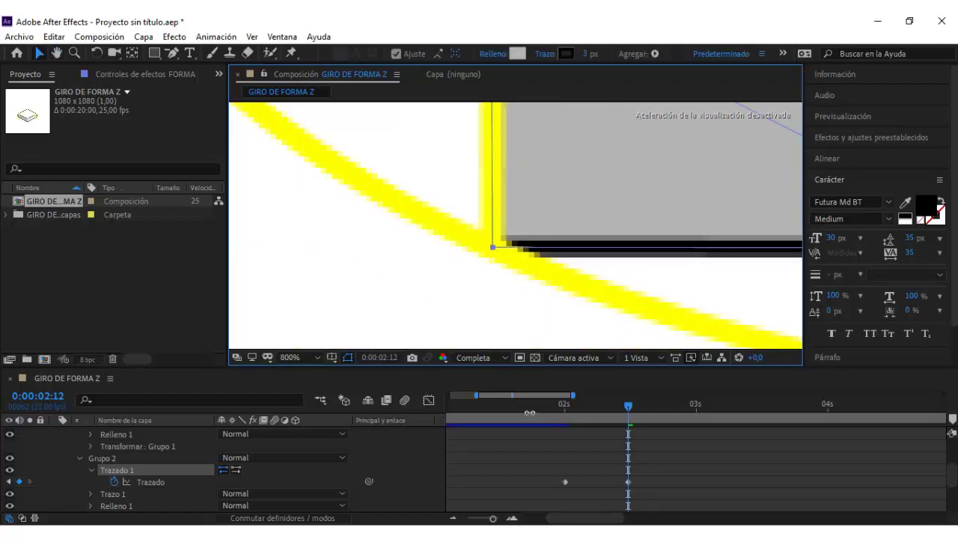
Step: Fit the viewer, select Grupo 2's path at 0:00:03:00, and move a vertex beside the top vertex
left_click(314, 357)
left_click(335, 124)
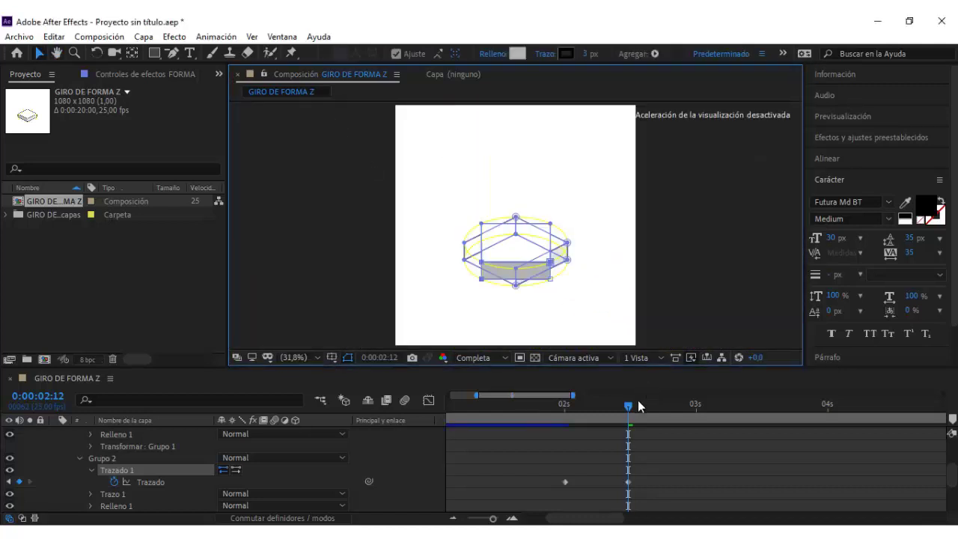
left_click(688, 315)
scroll(646, 447, "up", 2)
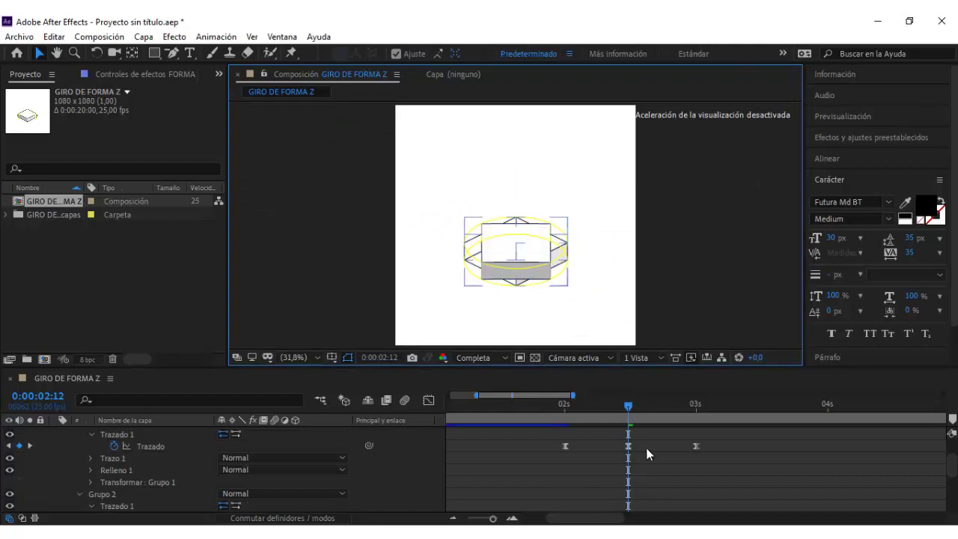
left_click_drag(629, 408, 696, 406)
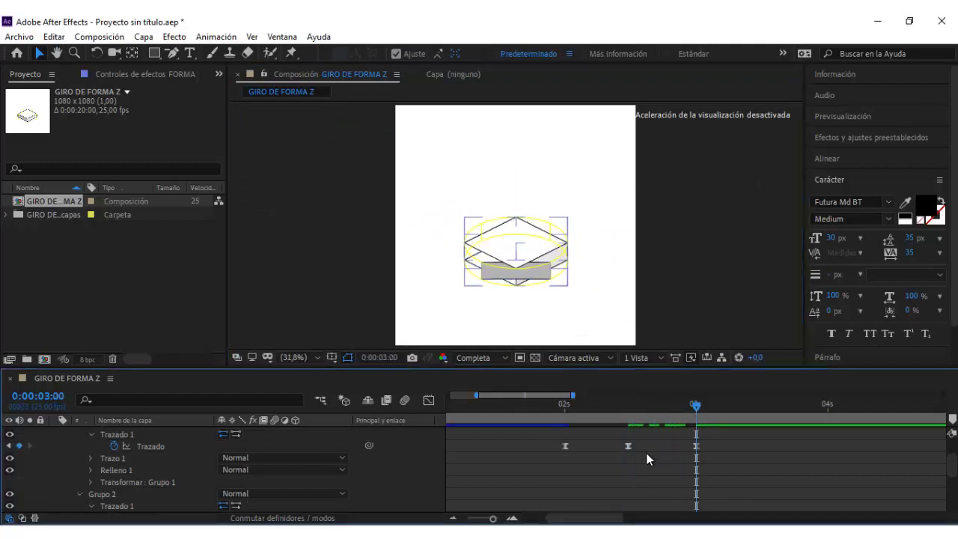
scroll(646, 453, "down", 2)
left_click(120, 470)
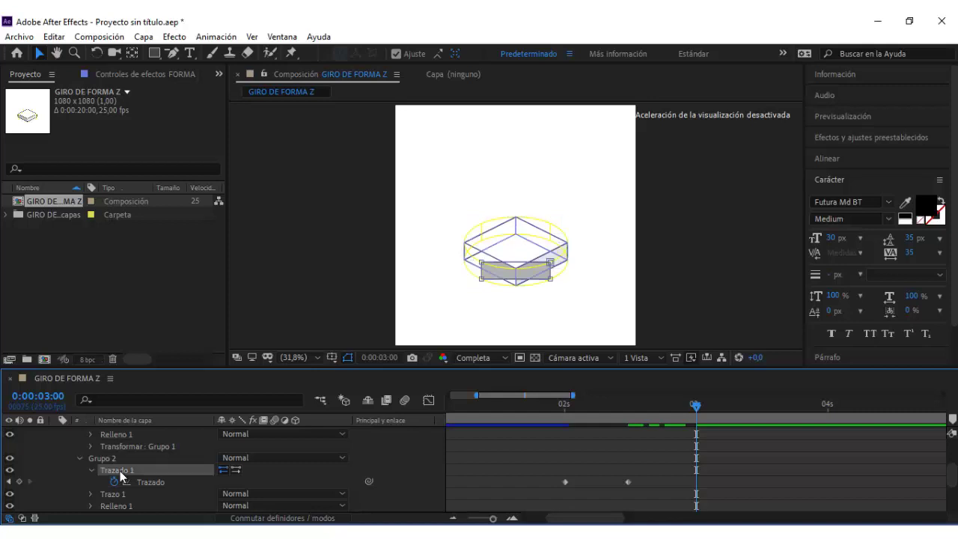
scroll(545, 274, "up", 4)
mouse_move(578, 274)
left_mouse_down()
mouse_move(566, 228)
mouse_move(633, 217)
left_mouse_up()
key("v")
scroll(634, 217, "up", 2)
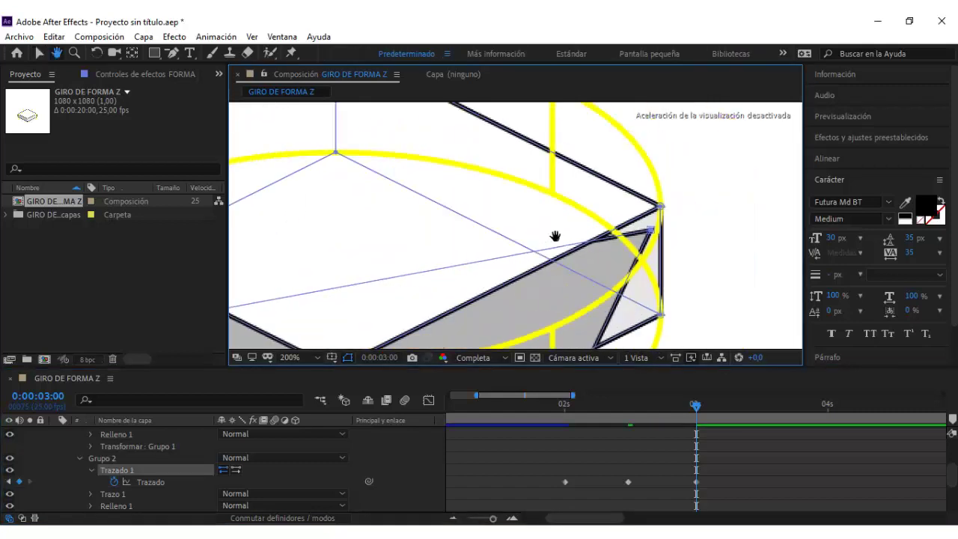
scroll(577, 222, "up", 2)
scroll(598, 224, "up", 1)
mouse_move(576, 274)
left_mouse_down()
mouse_move(609, 190)
mouse_move(599, 199)
left_mouse_up()
Step: Snap the lower face corners onto the box's right vertex
scroll(609, 191, "up", 1)
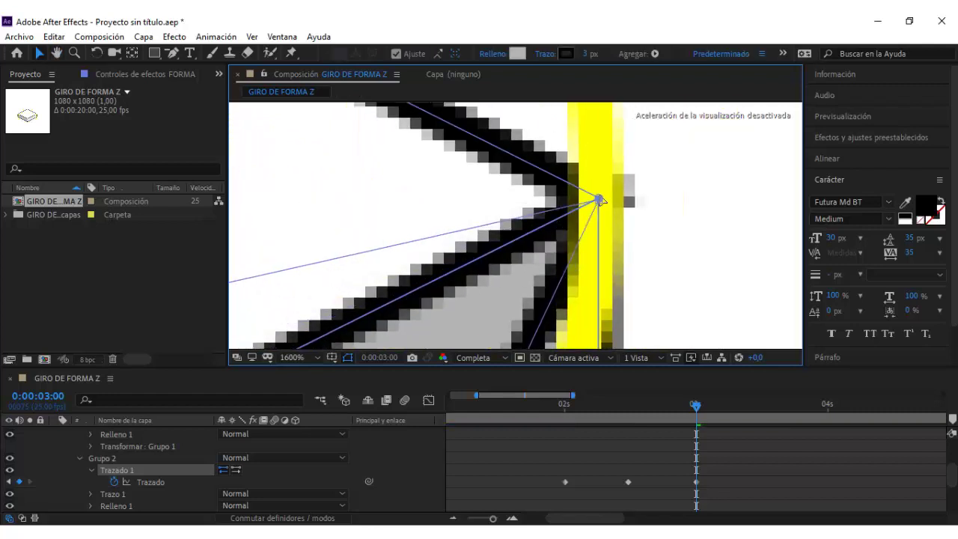
scroll(596, 203, "down", 1)
scroll(543, 255, "down", 2)
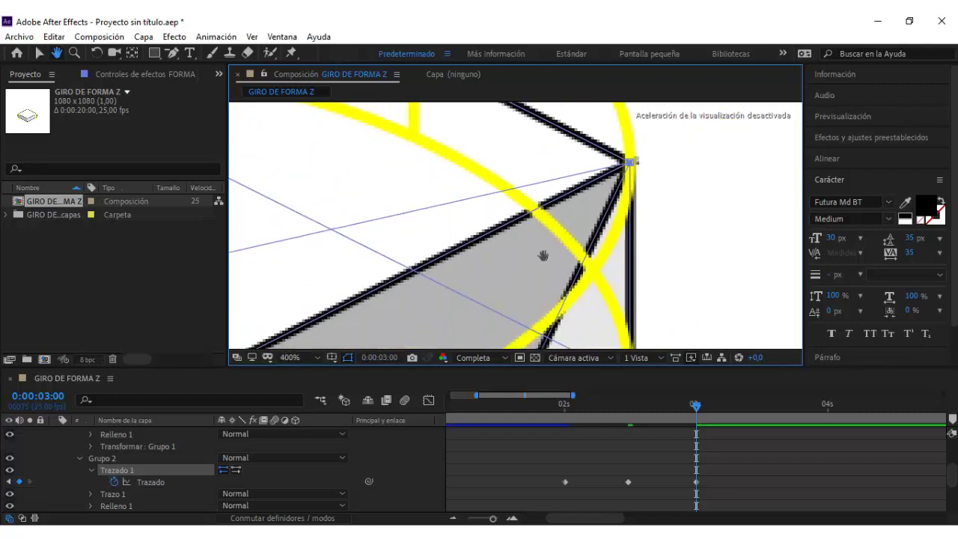
scroll(577, 199, "down", 2)
scroll(544, 256, "down", 2)
left_click_drag(502, 302, 553, 241)
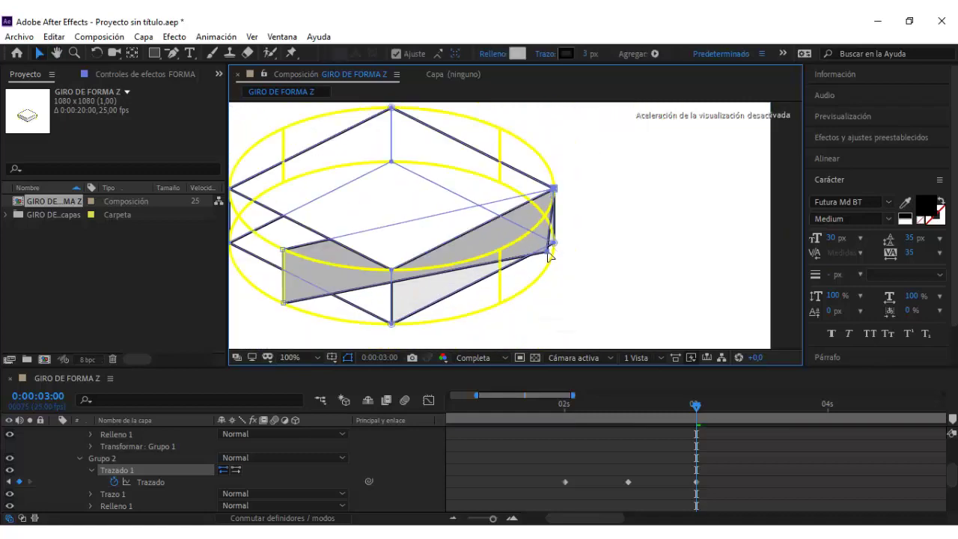
scroll(558, 247, "up", 3)
left_click_drag(543, 316, 591, 243)
scroll(551, 252, "up", 1)
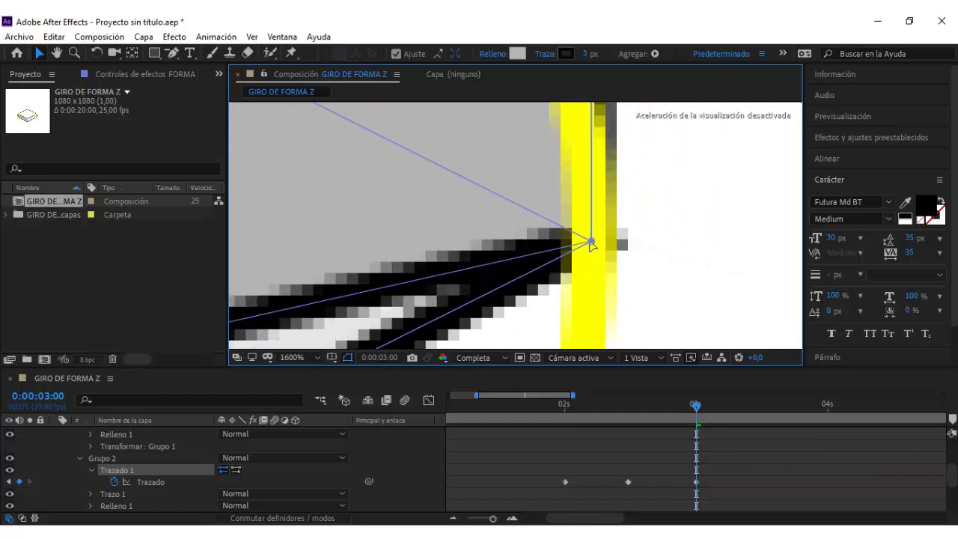
scroll(591, 243, "down", 2)
scroll(471, 271, "down", 2)
scroll(419, 255, "down", 1)
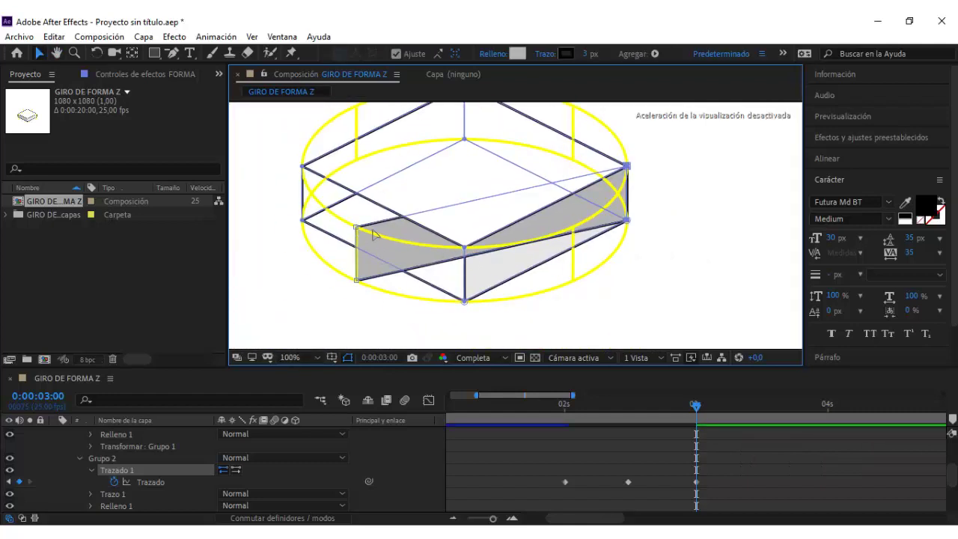
Step: Snap the remaining corners onto the central and bottom central vertices, then fit the composition in the viewer
left_click_drag(357, 226, 464, 247)
scroll(482, 221, "up", 2)
scroll(471, 204, "up", 2)
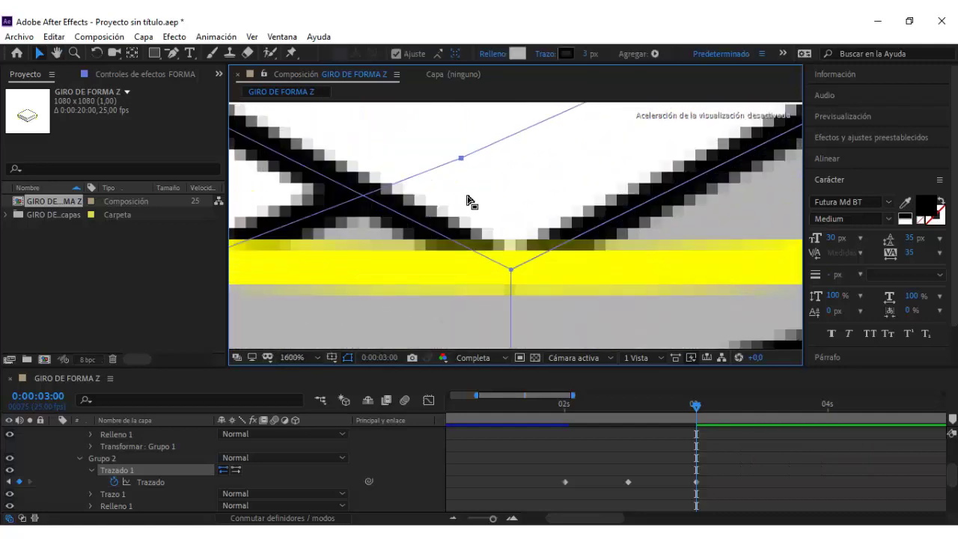
left_click_drag(462, 162, 512, 271)
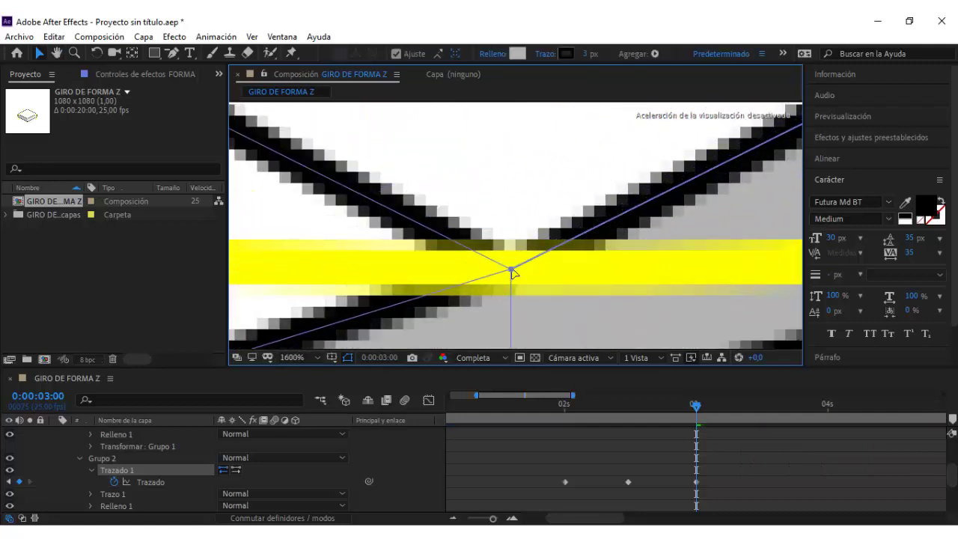
scroll(512, 272, "down", 3)
scroll(486, 222, "down", 3)
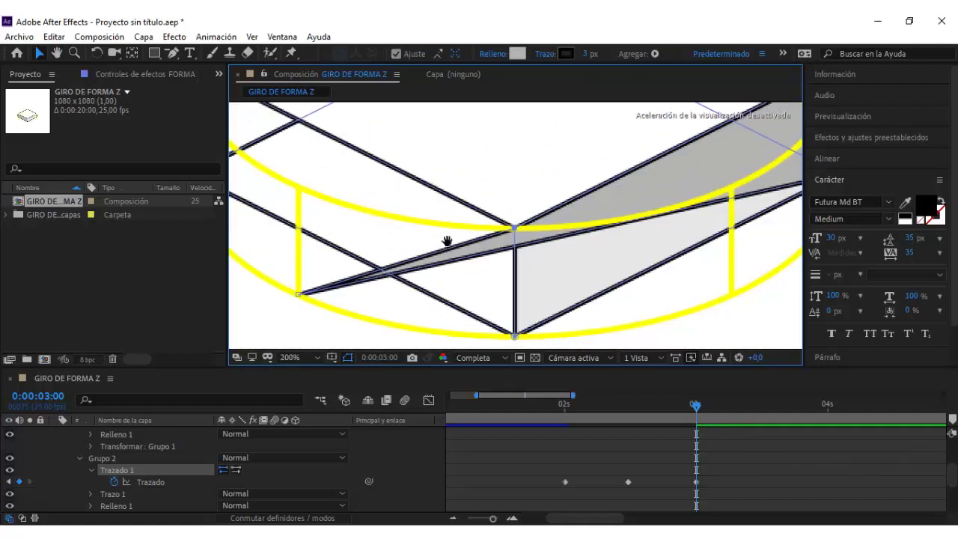
left_click_drag(299, 256, 513, 296)
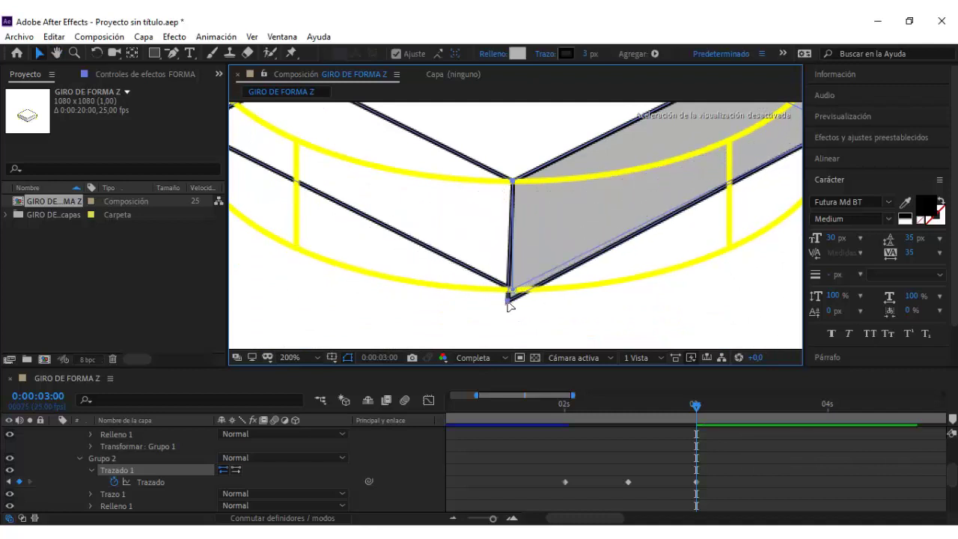
scroll(509, 298, "up", 3)
left_click_drag(496, 188, 500, 165)
left_click_drag(470, 261, 494, 215)
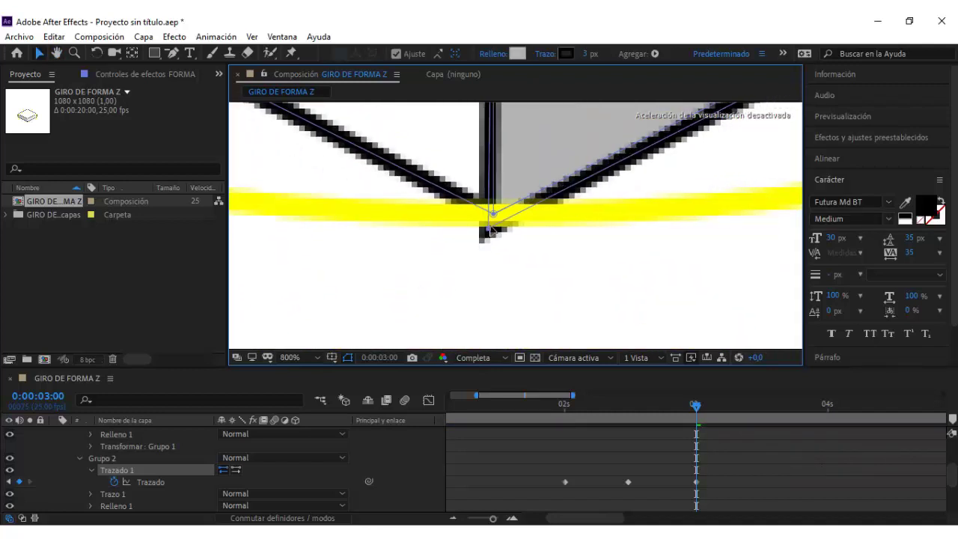
left_click(292, 357)
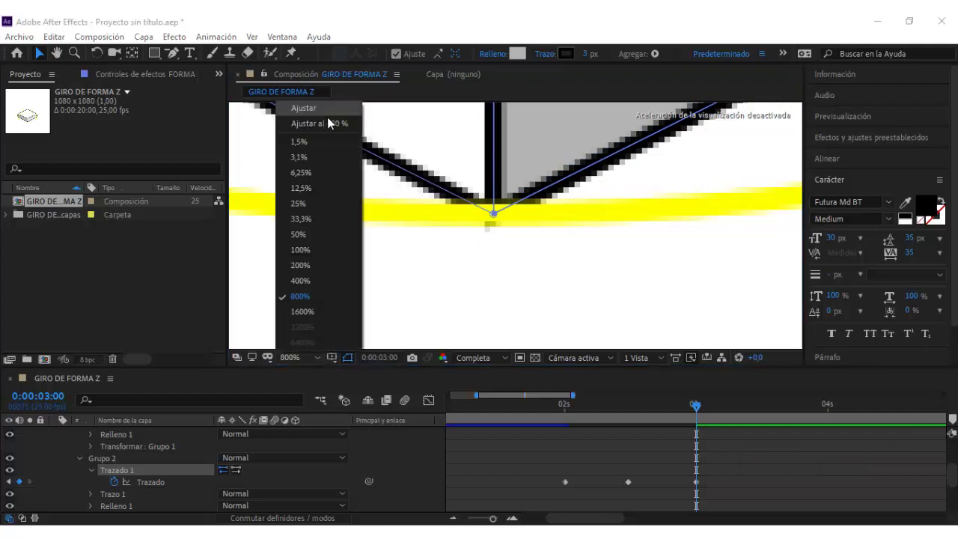
left_click(327, 113)
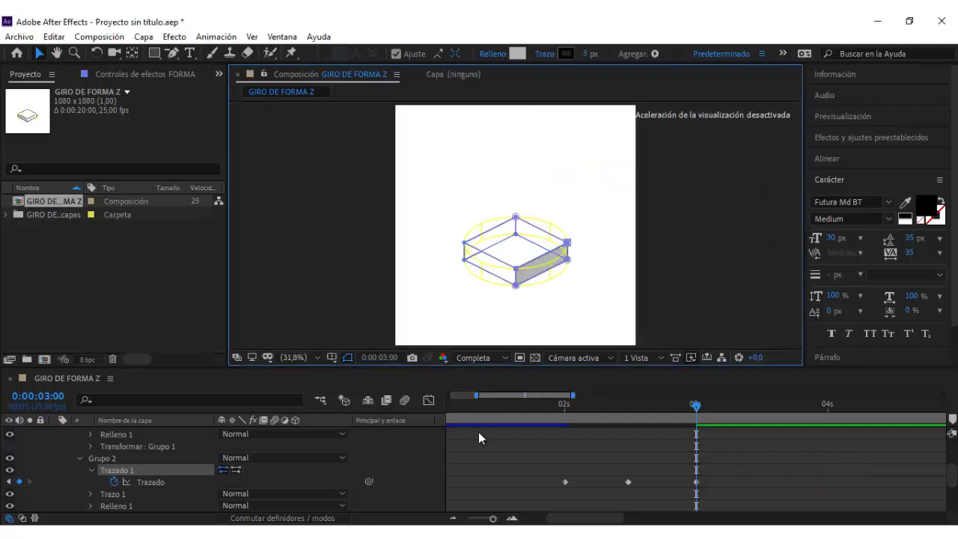
Step: View at 100% and preview the box animation from 0:00:01:22
left_click(553, 410)
key("slash")
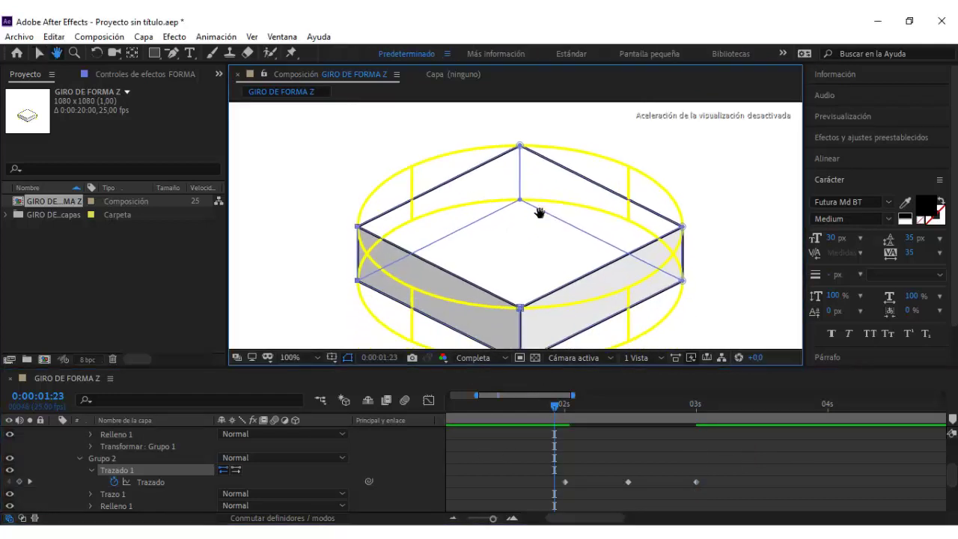
scroll(538, 214, "down", 5)
left_click(548, 406)
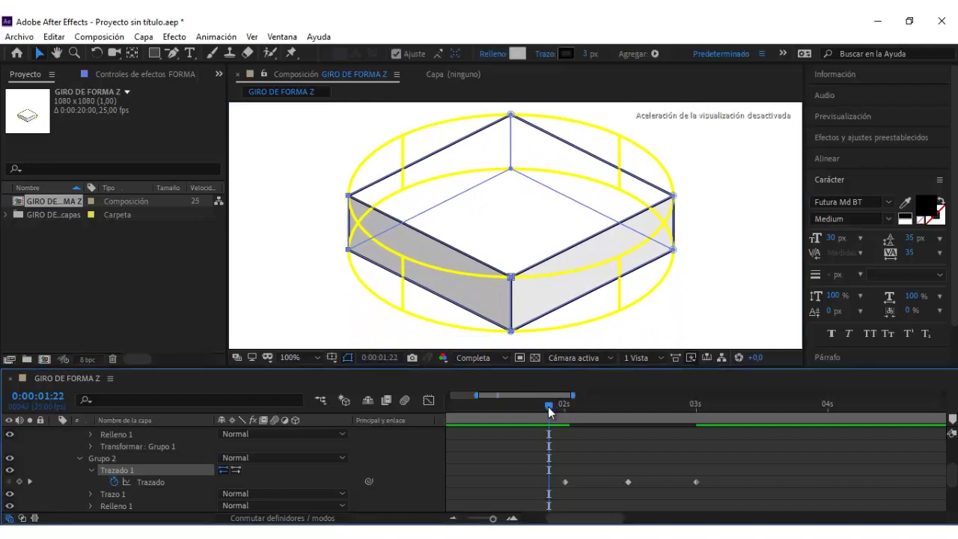
key("space")
left_click(709, 498)
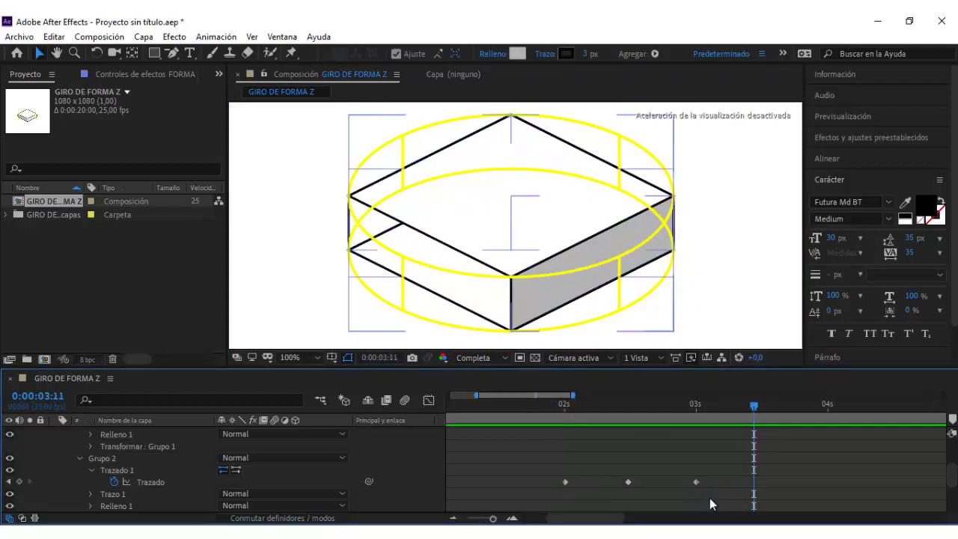
Step: Apply Easy Ease to all three Grupo 2 path keyframes and deselect them
key("F9")
mouse_move(713, 492)
left_mouse_down()
mouse_move(563, 455)
mouse_move(560, 487)
left_mouse_up()
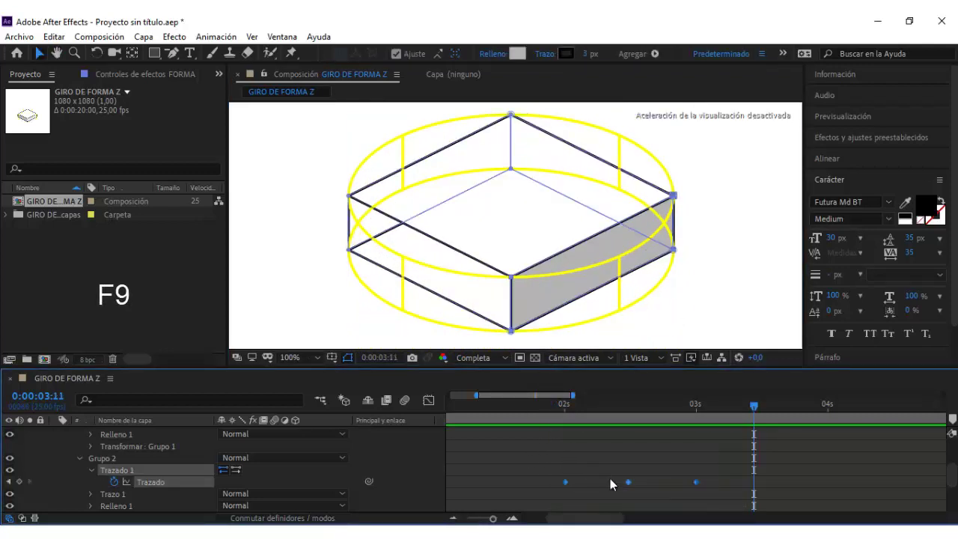
right_click(697, 482)
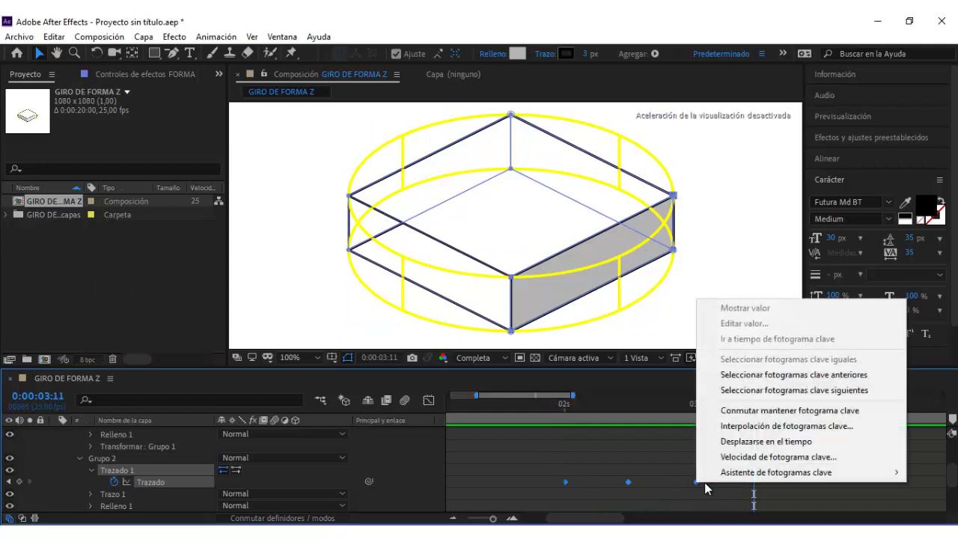
mouse_move(778, 473)
left_click(509, 349)
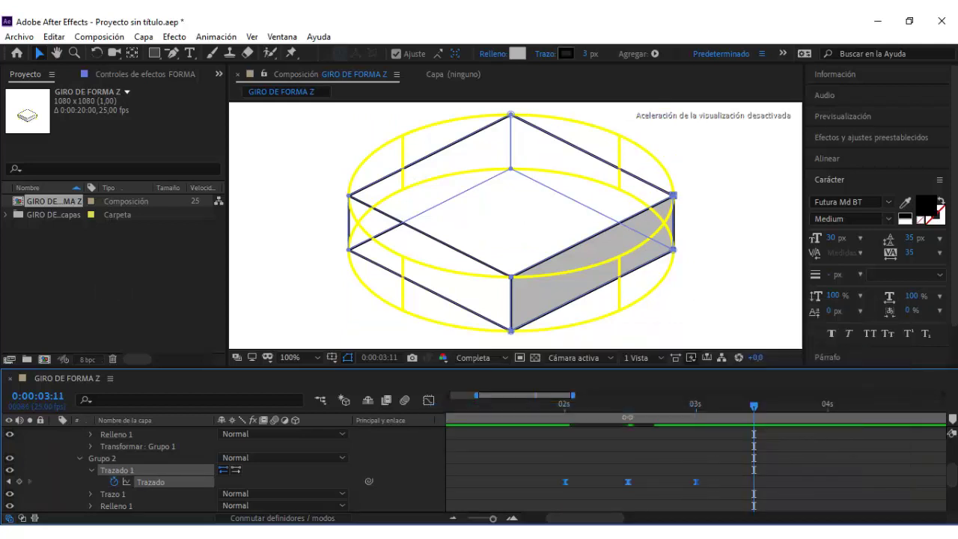
left_click(642, 453)
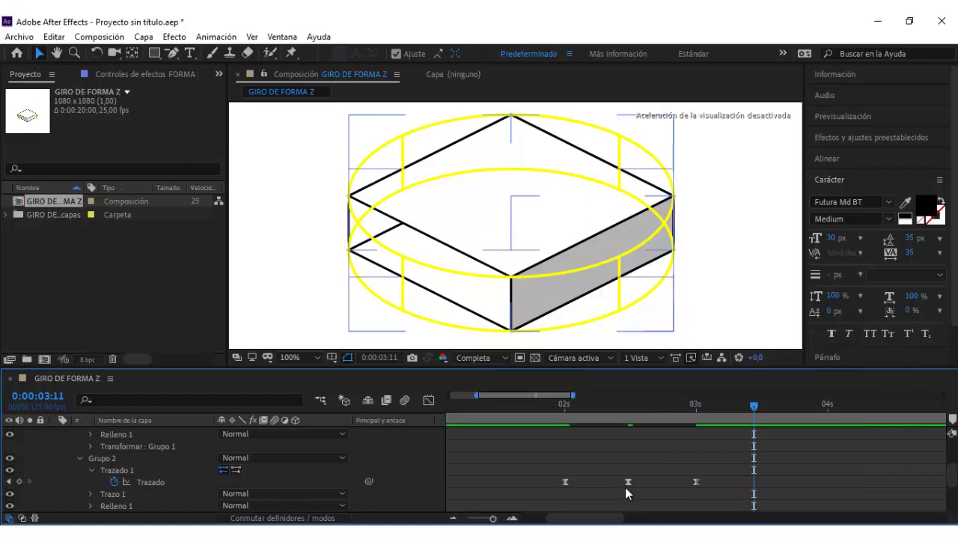
Step: Set the middle path keyframe to Rove Across Time
right_click(629, 482)
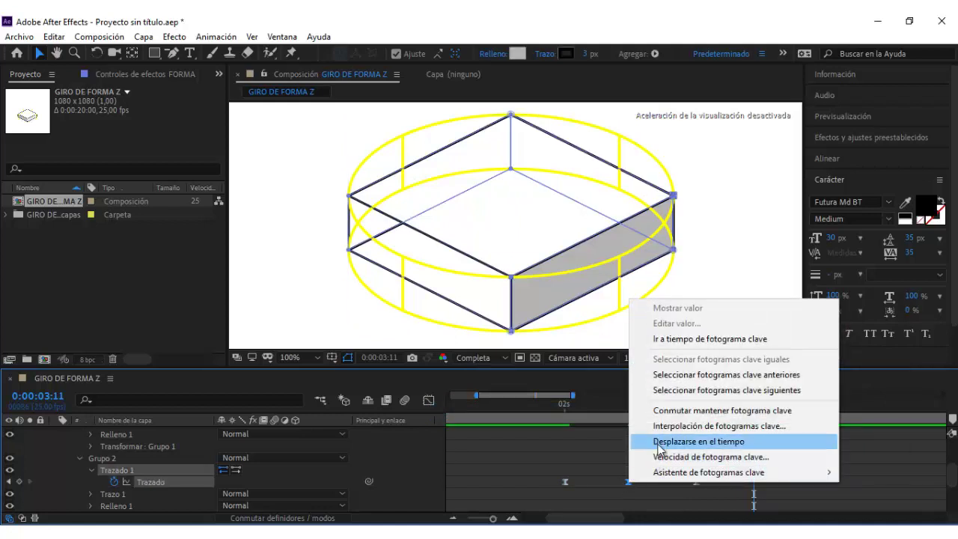
left_click(659, 443)
right_click(629, 483)
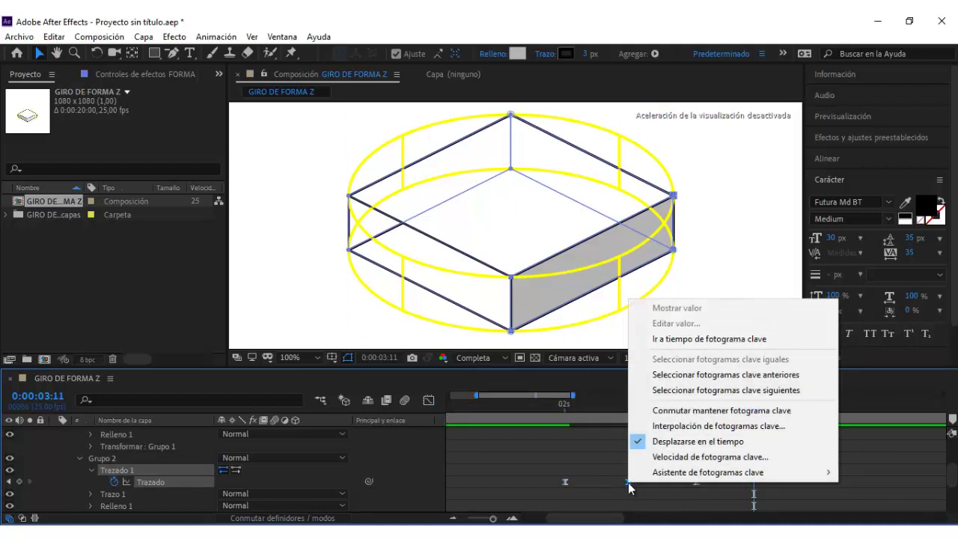
left_click(639, 444)
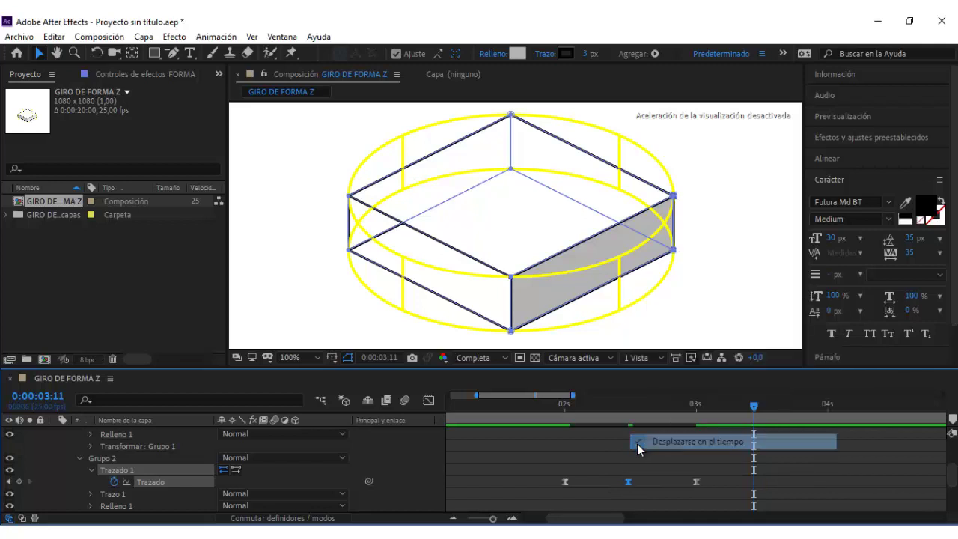
Step: Inspect the speed curve in the Graph Editor, then zoom the timeline out to 0–7 seconds
left_click(428, 401)
mouse_move(567, 481)
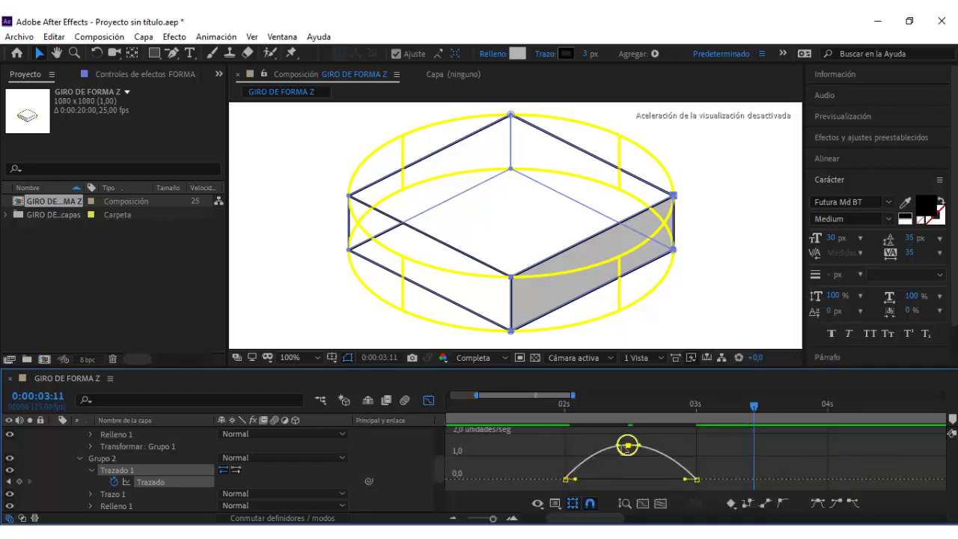
mouse_move(626, 446)
left_click(425, 401)
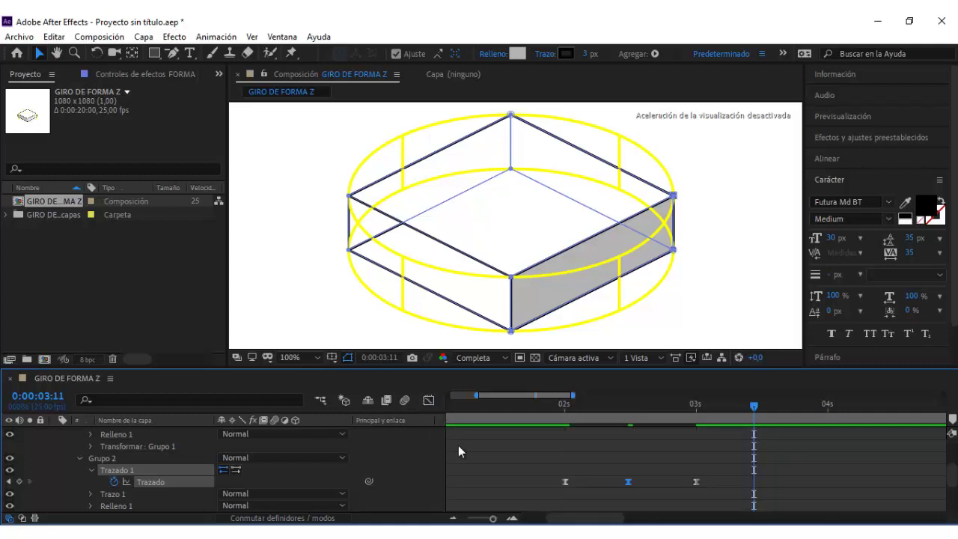
left_click(485, 519)
scroll(150, 464, "up", 5)
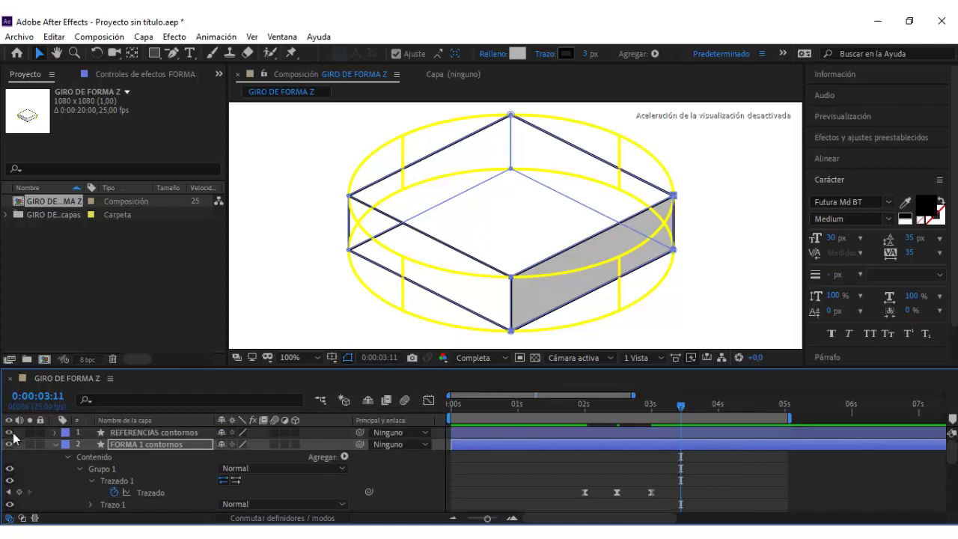
left_click(11, 433)
left_click(561, 408)
key("space")
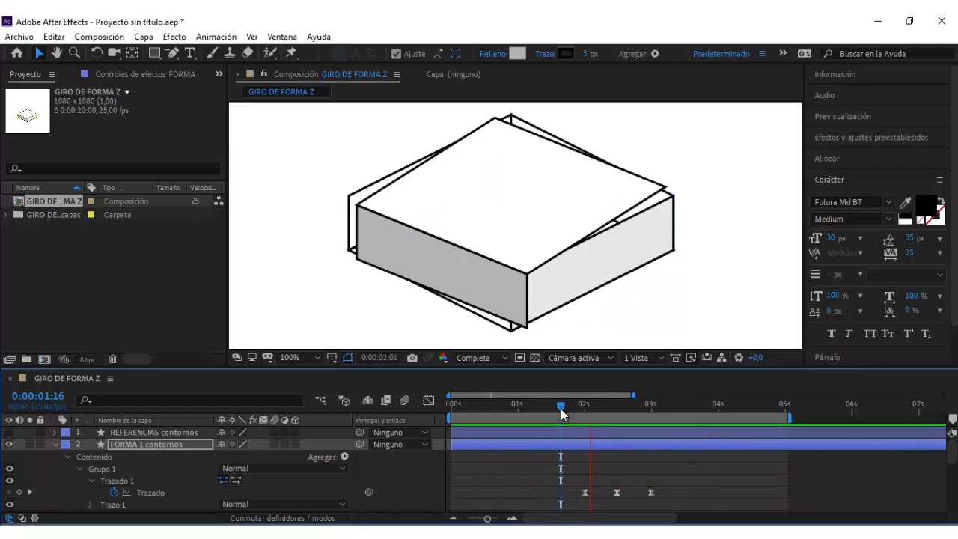
key("space")
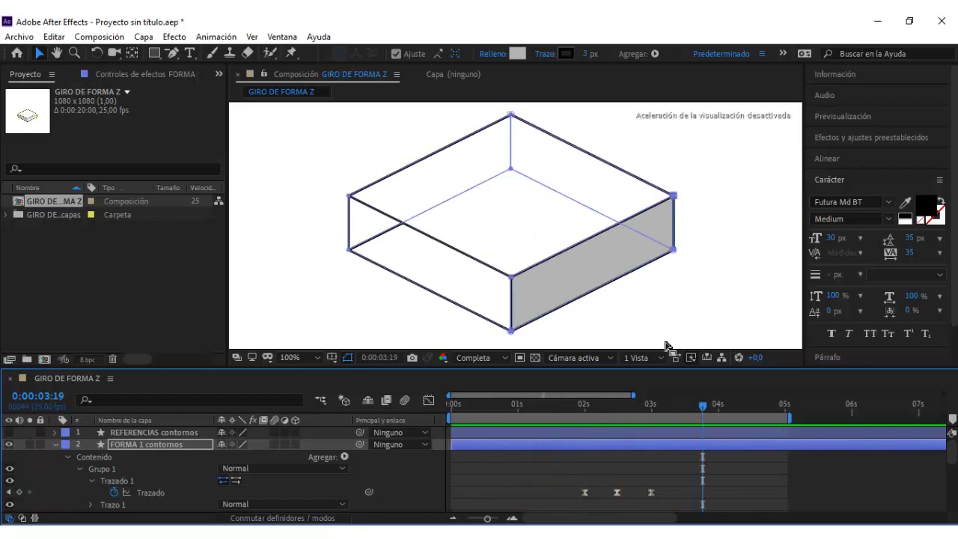
left_click_drag(596, 408, 583, 408)
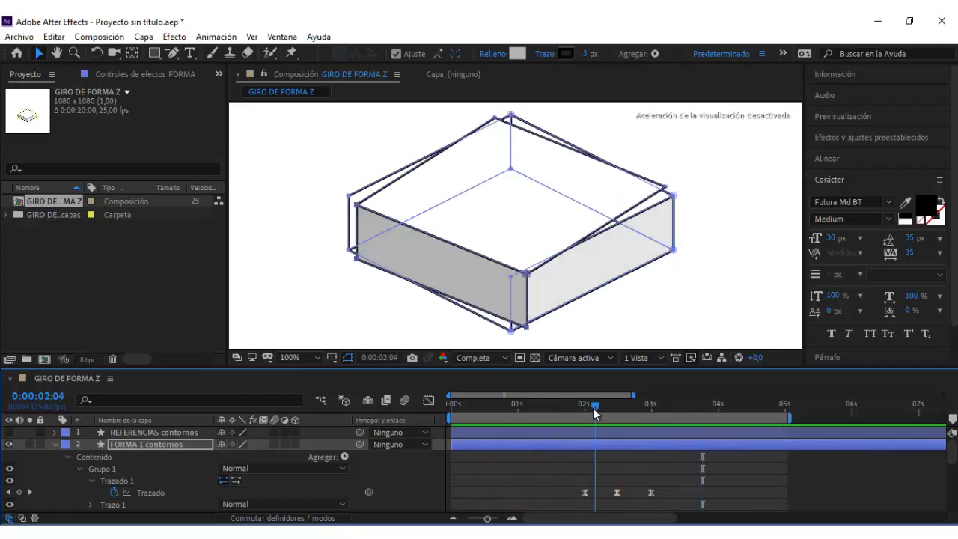
left_click(10, 433)
scroll(138, 472, "down", 1)
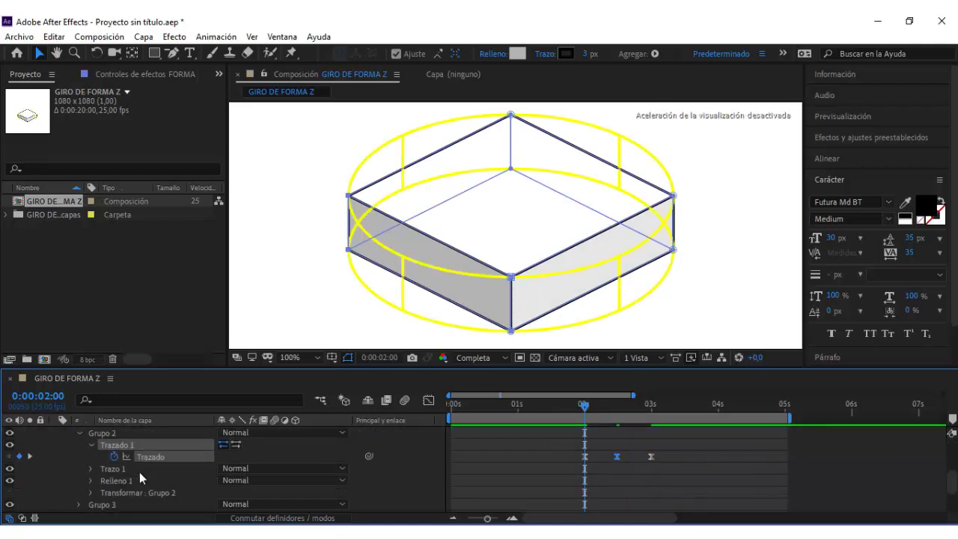
Step: Expand Grupo 3 and set a Trazado path keyframe at 0:00:02:00
scroll(113, 474, "down", 3)
left_click(92, 469)
left_click(79, 468)
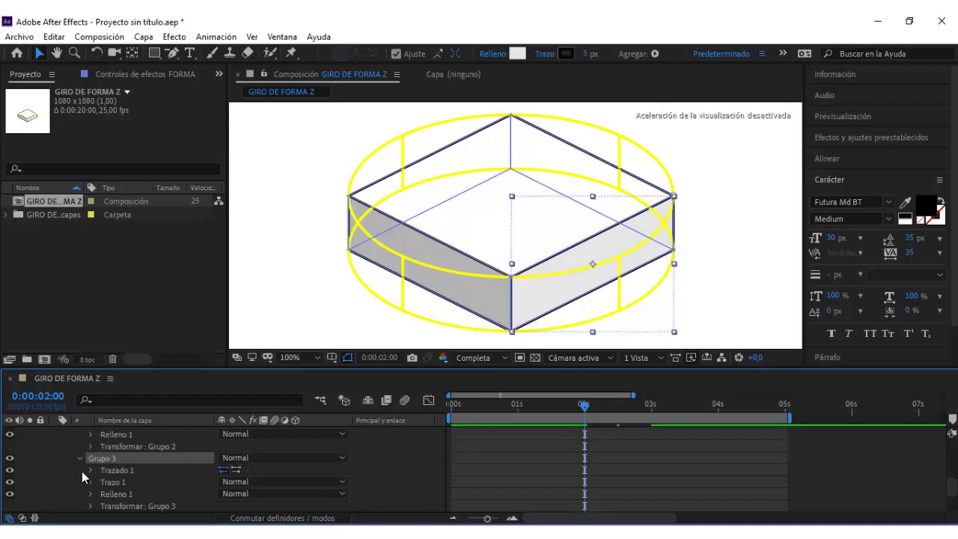
left_click(90, 470)
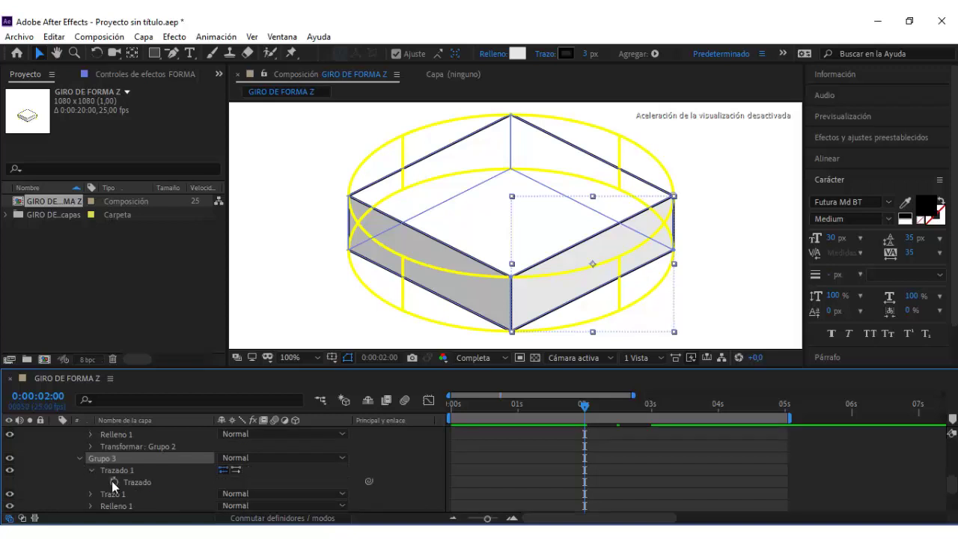
left_click(111, 481)
Step: Move to 0:00:02:12 and select Grupo 3's Trazado 1 path for editing
scroll(603, 458, "up", 2)
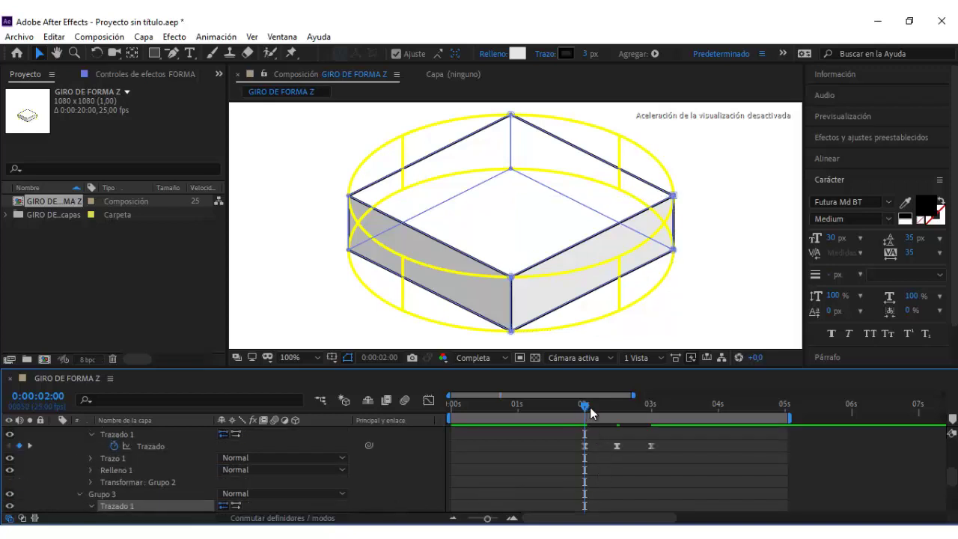
key("space")
scroll(274, 471, "down", 2)
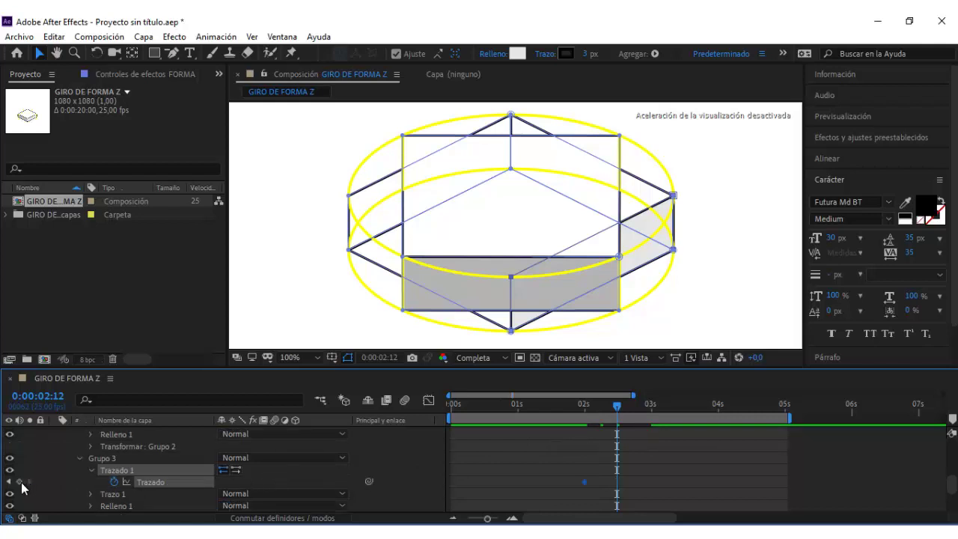
left_click(124, 470)
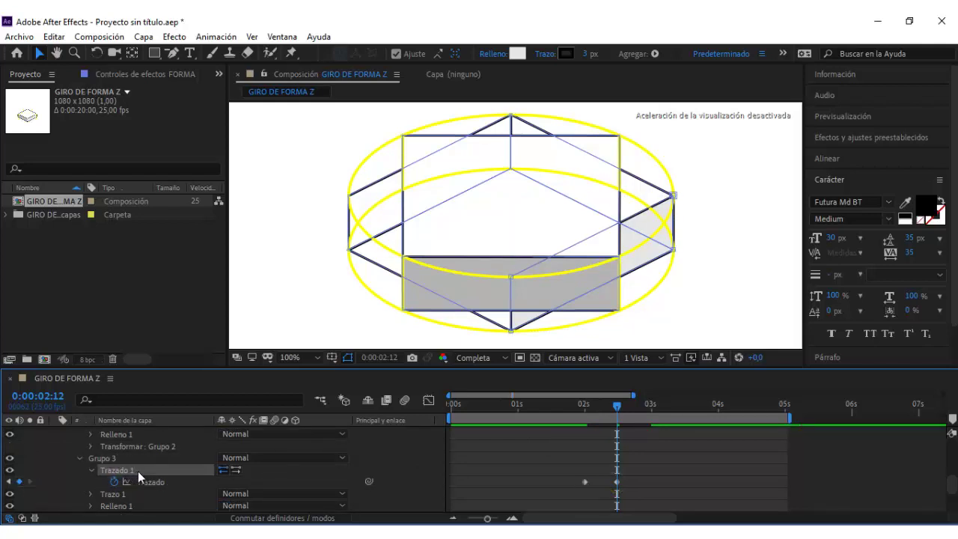
Step: Zoom toward the box's right edge and drag the first vertex onto the yellow guide intersection
scroll(648, 203, "up", 1)
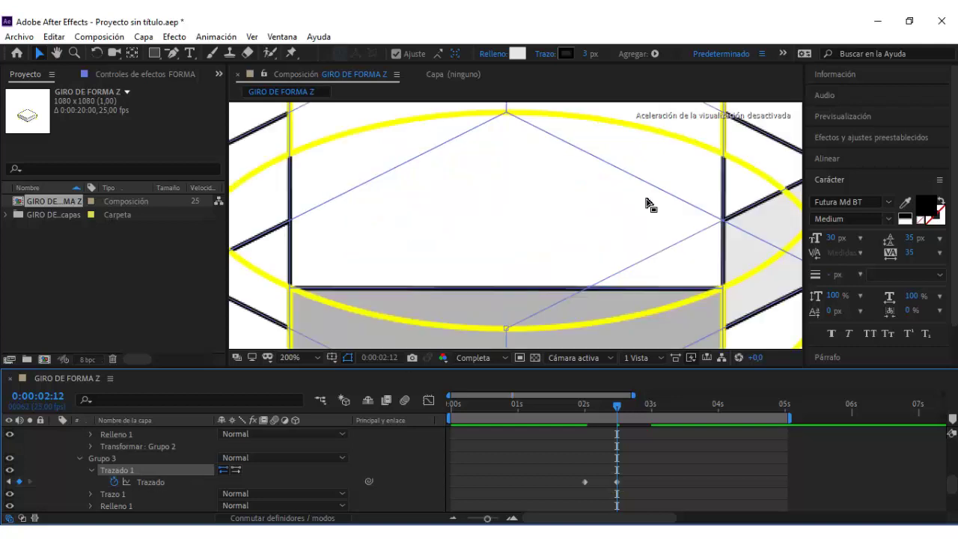
left_click_drag(608, 223, 539, 297)
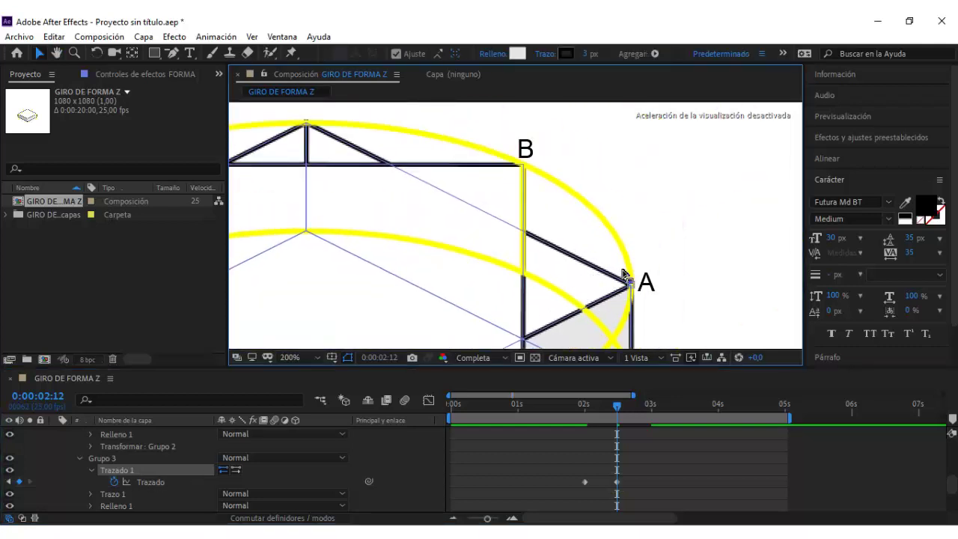
scroll(629, 284, "up", 1)
scroll(513, 205, "up", 1)
scroll(524, 240, "up", 1)
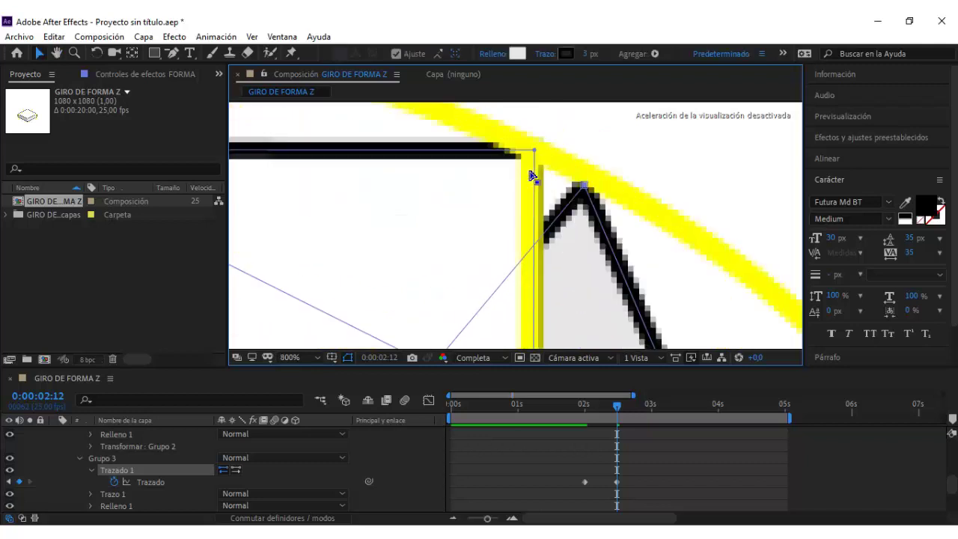
scroll(558, 280, "up", 1)
key("v")
left_click_drag(608, 248, 510, 177)
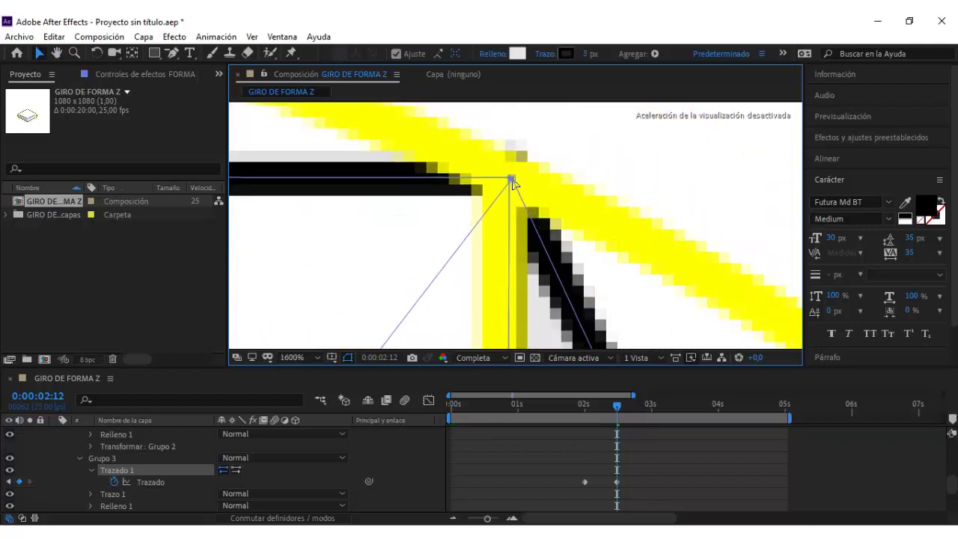
Step: Align the next vertex with the vertical yellow guide and merge it onto the intersection point
scroll(534, 188, "down", 1)
scroll(524, 217, "down", 1)
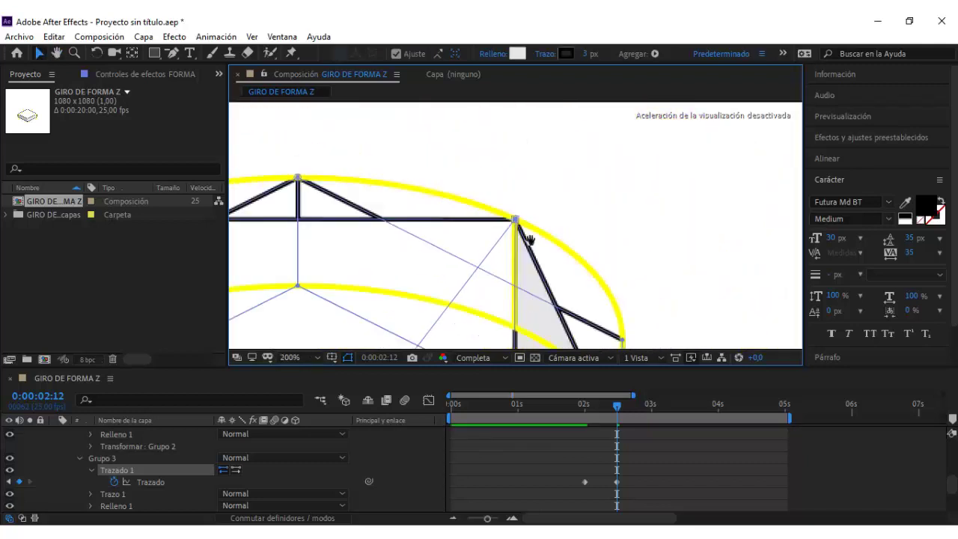
scroll(577, 252, "down", 1)
scroll(535, 252, "up", 1)
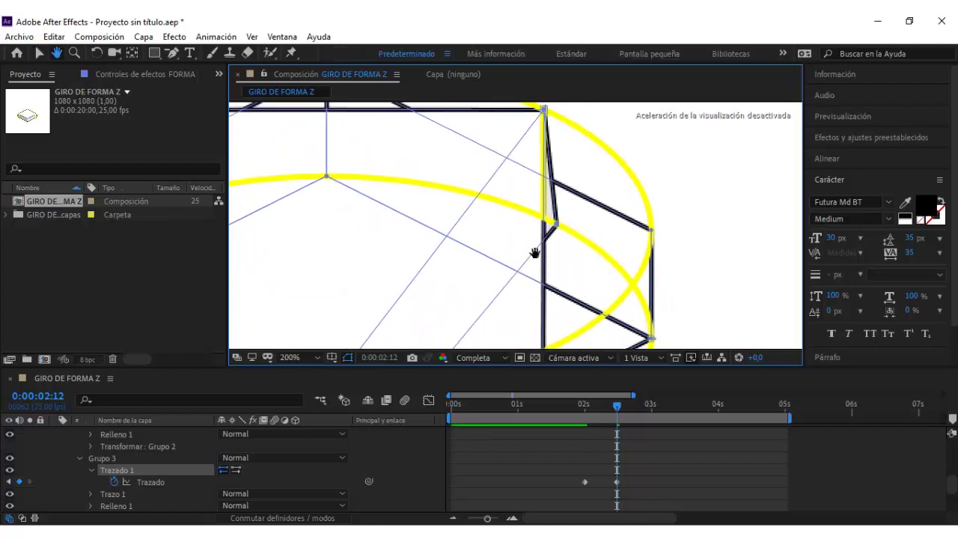
scroll(556, 270, "up", 1)
scroll(524, 232, "up", 1)
scroll(645, 300, "up", 1)
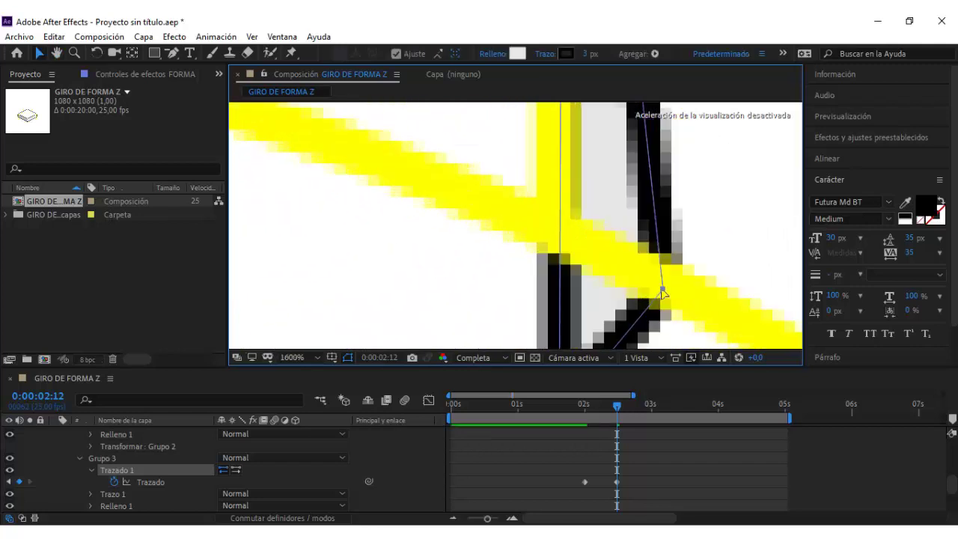
left_click_drag(663, 293, 562, 237)
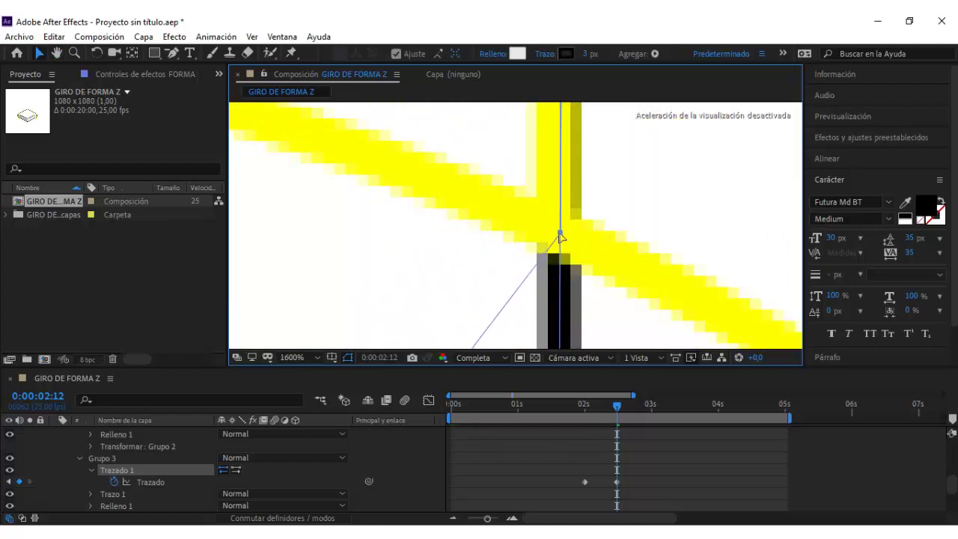
scroll(560, 224, "down", 2)
scroll(524, 240, "down", 1)
scroll(479, 251, "down", 1)
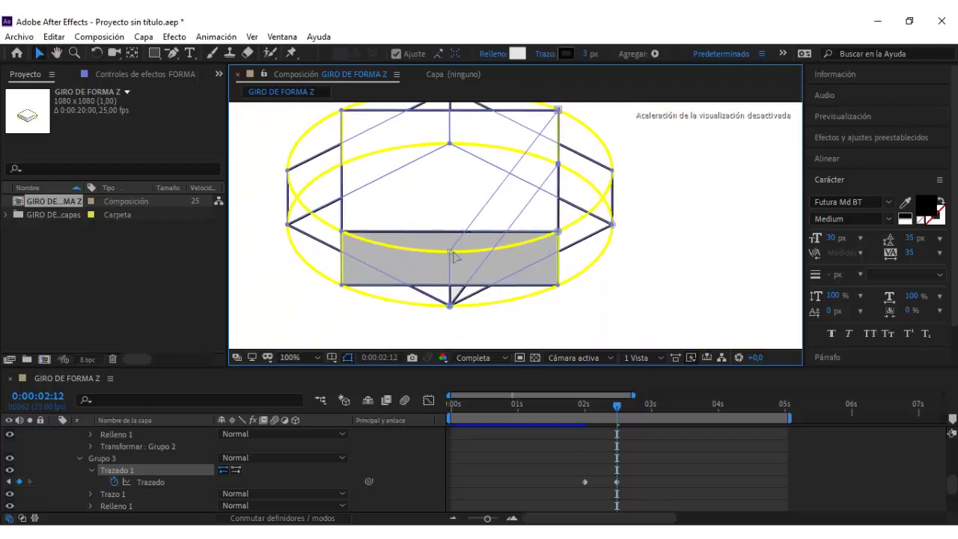
scroll(558, 234, "up", 2)
scroll(569, 246, "up", 1)
scroll(514, 239, "up", 1)
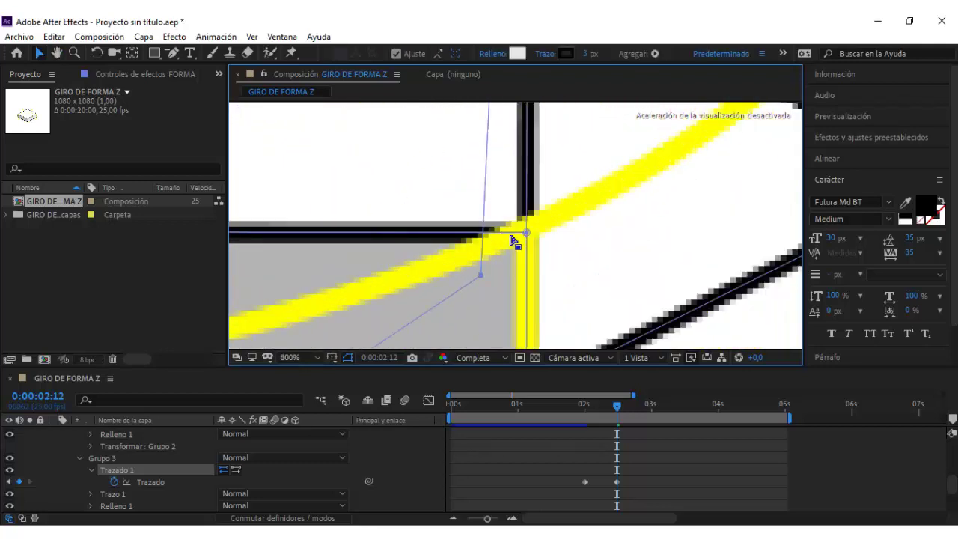
left_click_drag(526, 238, 540, 242)
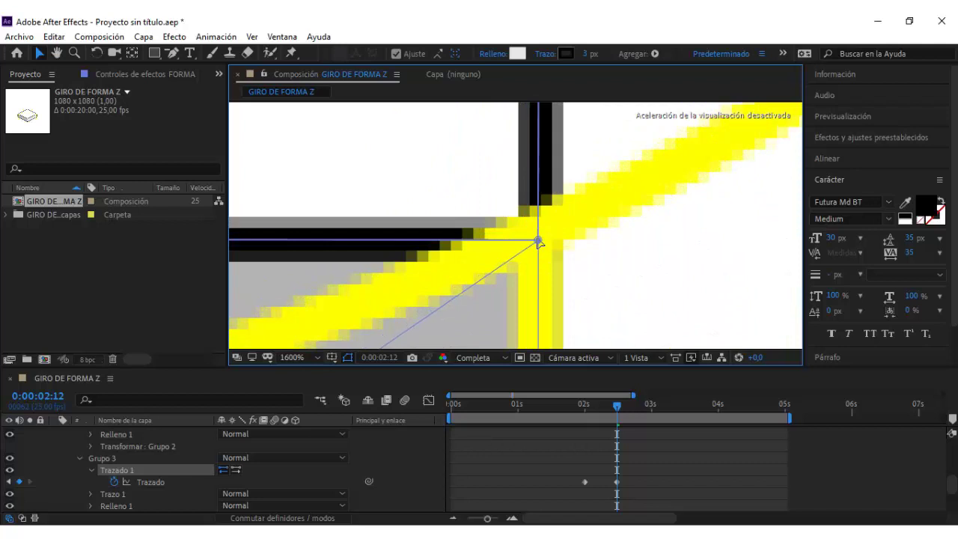
Step: Snap the lower vertex onto the guide corner, then fit the composition in the viewer
scroll(527, 202, "down", 1)
scroll(464, 262, "down", 1)
scroll(374, 288, "down", 1)
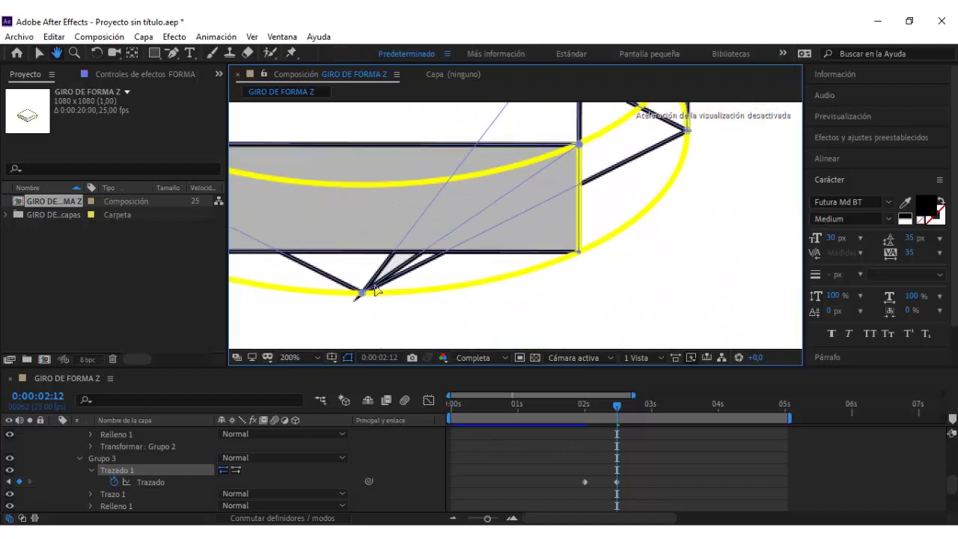
left_click_drag(370, 290, 542, 265)
scroll(568, 262, "up", 1)
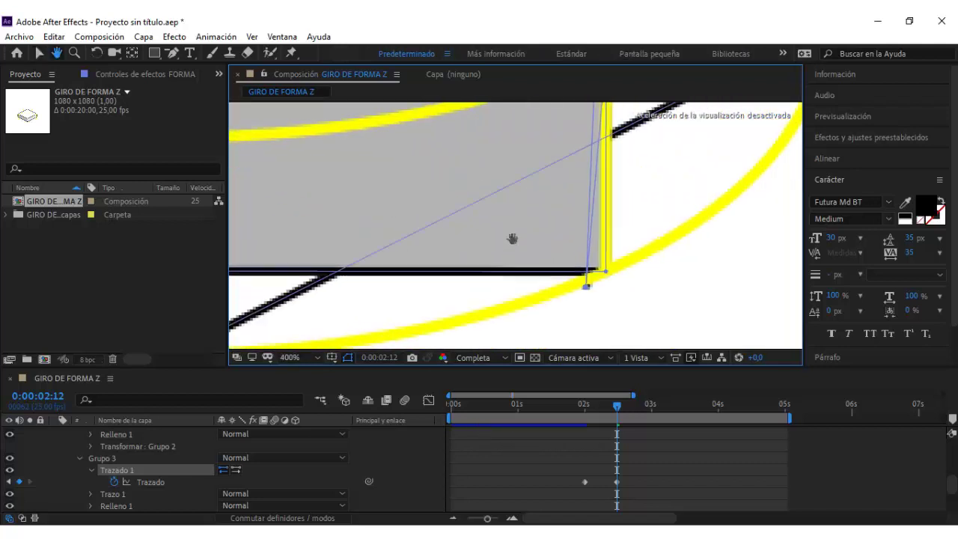
scroll(539, 284, "up", 1)
scroll(487, 301, "up", 2)
left_click_drag(472, 305, 548, 244)
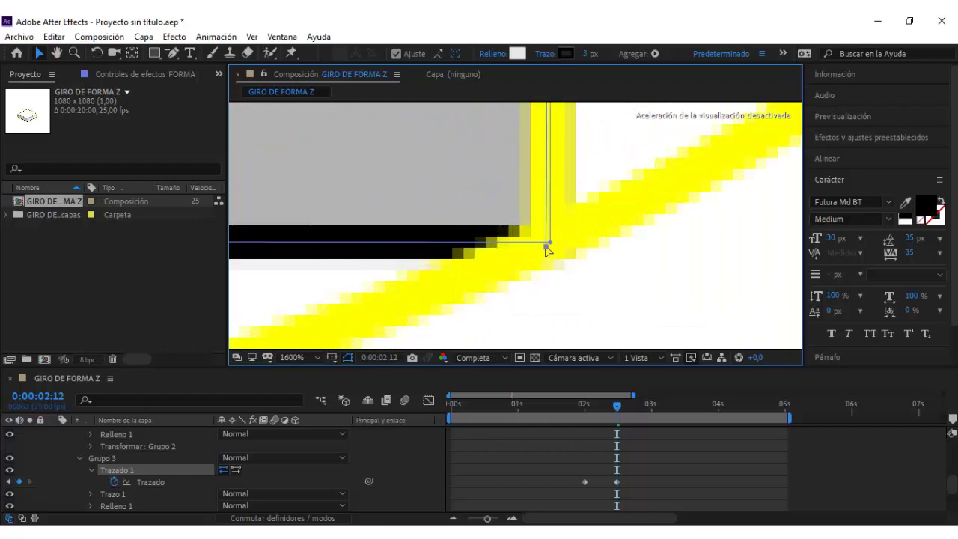
left_click(301, 358)
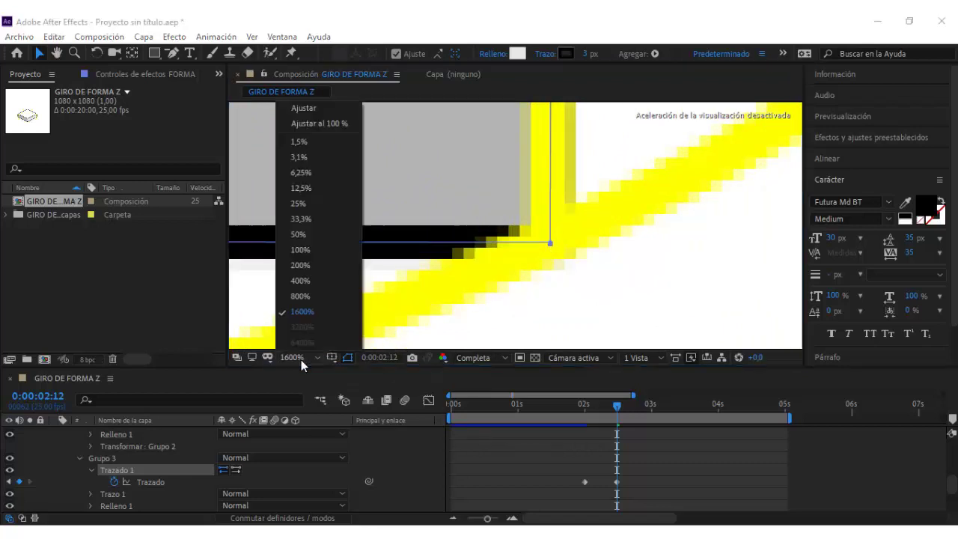
left_click(308, 128)
Step: Add a Grupo 3 path keyframe at 0:00:03:00 and reselect its Trazado 1 path
left_click(709, 298)
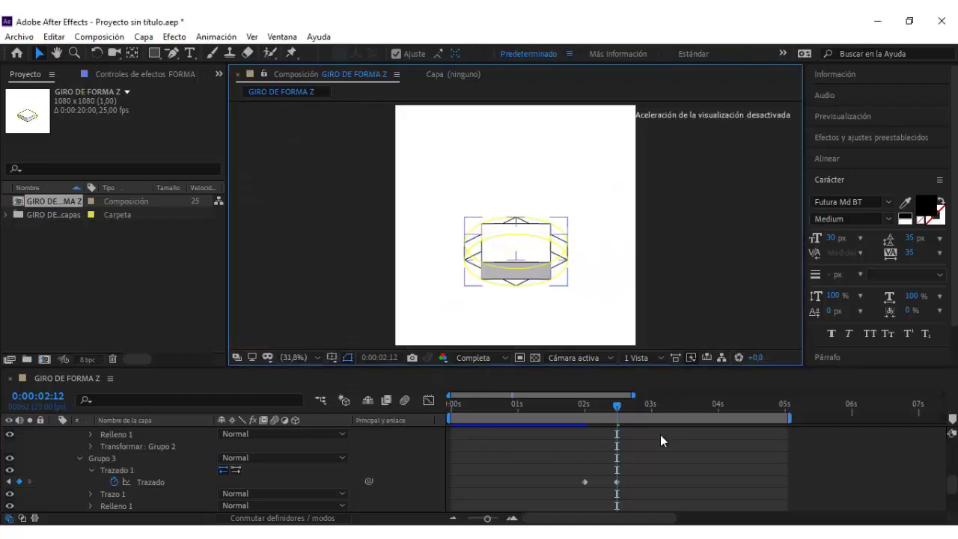
scroll(648, 432, "up", 2)
left_click_drag(619, 405, 651, 405)
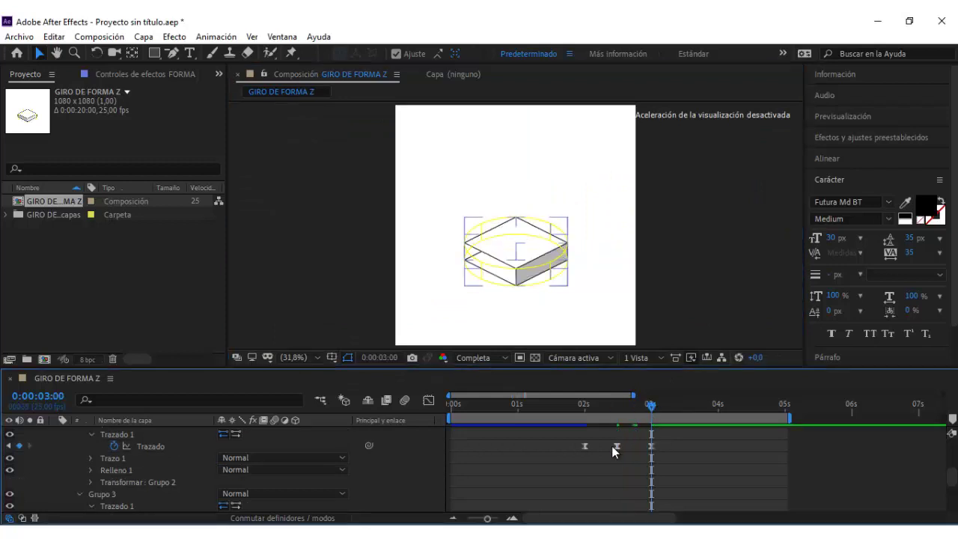
scroll(610, 446, "down", 2)
left_click(20, 482)
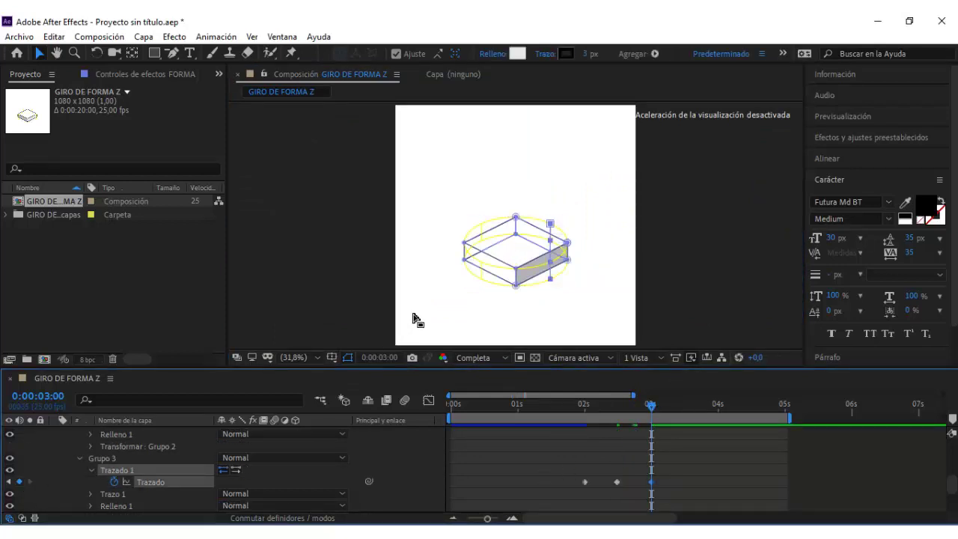
left_click(109, 459)
left_click(122, 471)
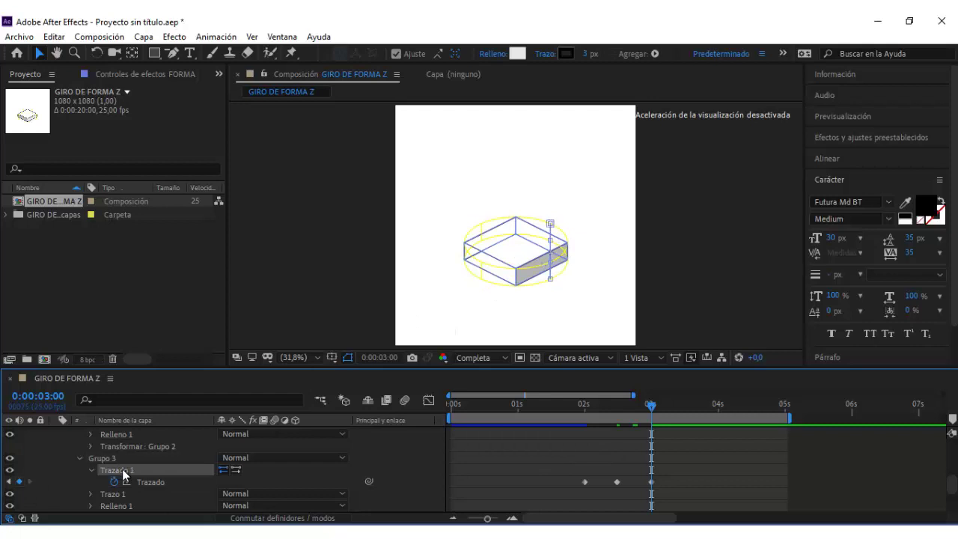
Step: Zoom to the box's top corner and snap the upper B-edge vertex onto apex vertex A
scroll(530, 241, "up", 4)
scroll(594, 252, "up", 1)
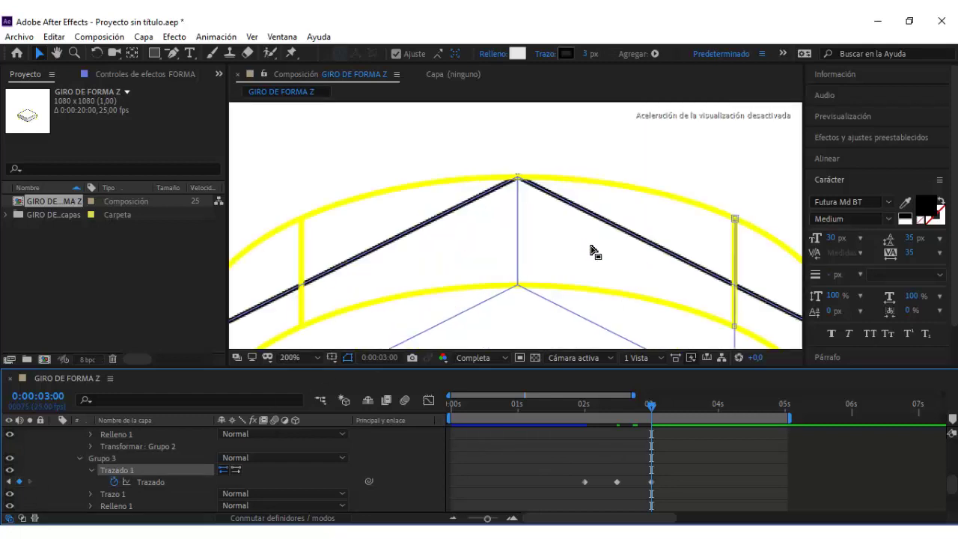
scroll(571, 216, "up", 1)
left_click_drag(572, 216, 555, 210)
left_click_drag(678, 182, 468, 140)
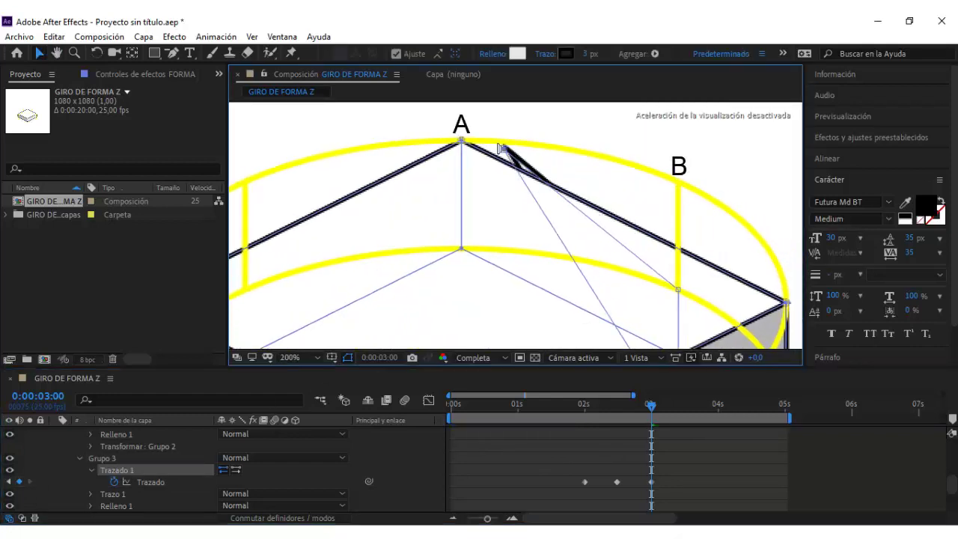
scroll(468, 140, "up", 1)
scroll(488, 201, "up", 2)
scroll(491, 195, "up", 2)
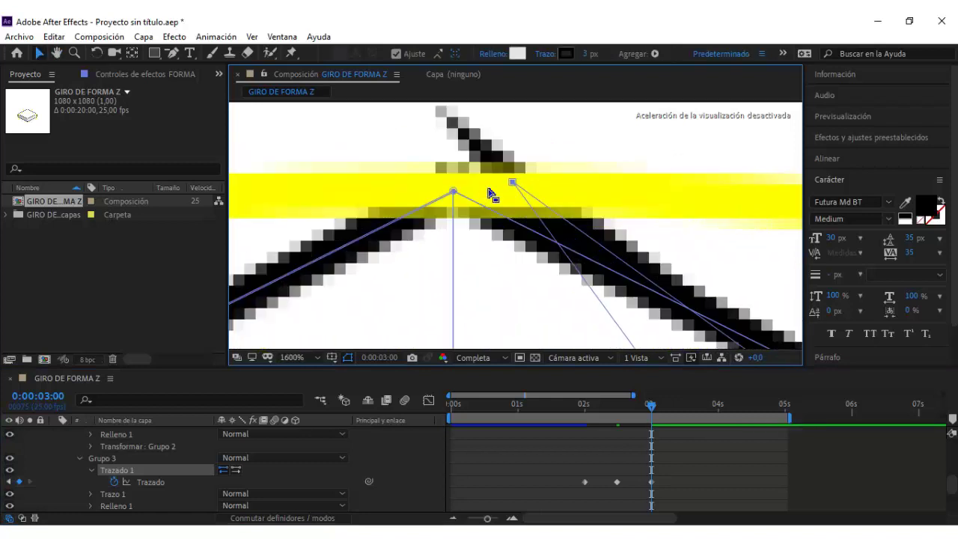
left_click_drag(512, 185, 455, 194)
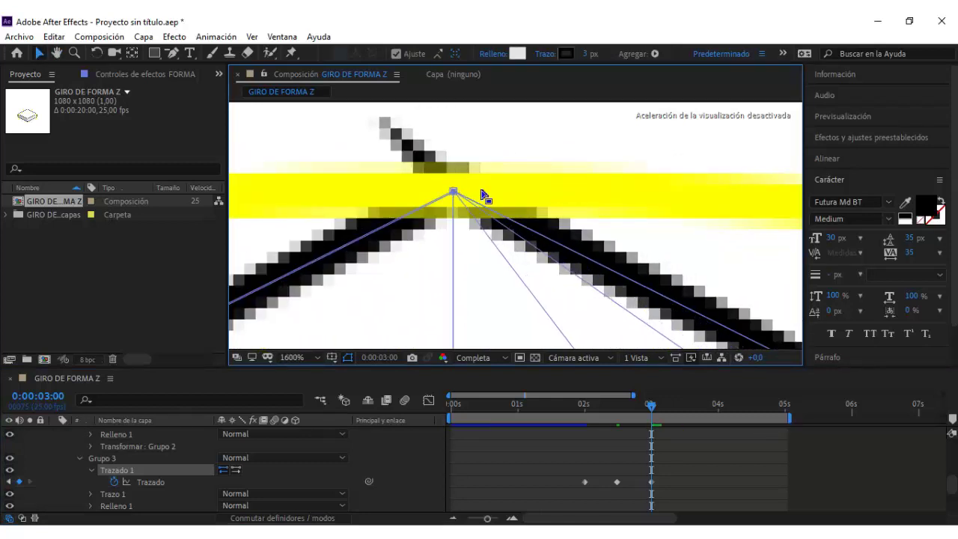
Step: Snap another path point onto the box's apex and pull the next point toward the right corner
scroll(483, 196, "down", 3)
scroll(509, 242, "down", 3)
scroll(500, 223, "down", 1)
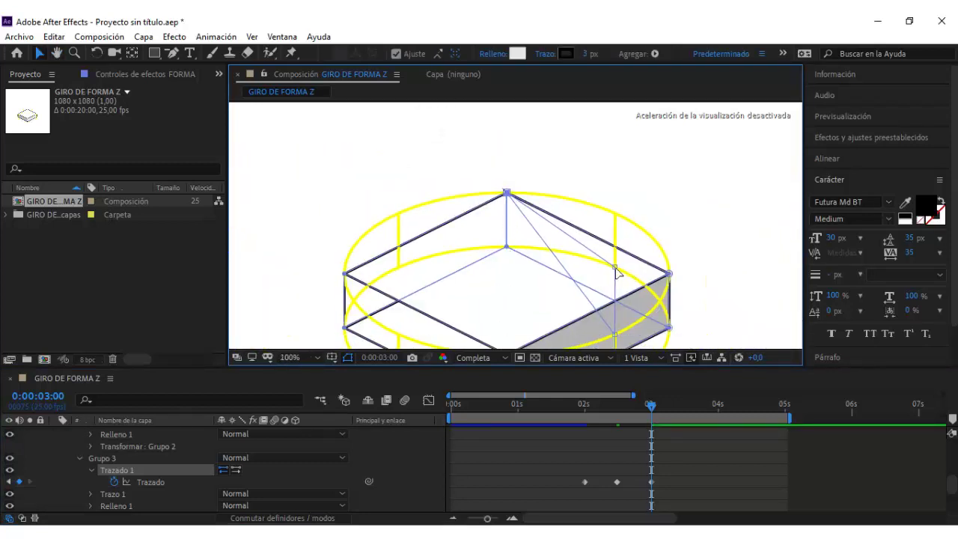
scroll(509, 251, "up", 2)
scroll(502, 242, "up", 2)
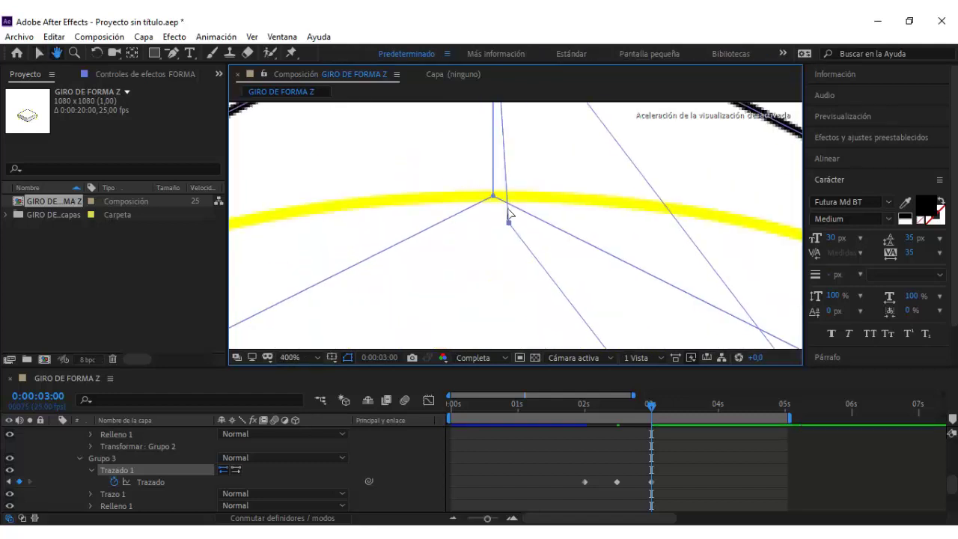
scroll(497, 210, "up", 1)
scroll(488, 314, "up", 1)
left_click_drag(540, 326, 483, 222)
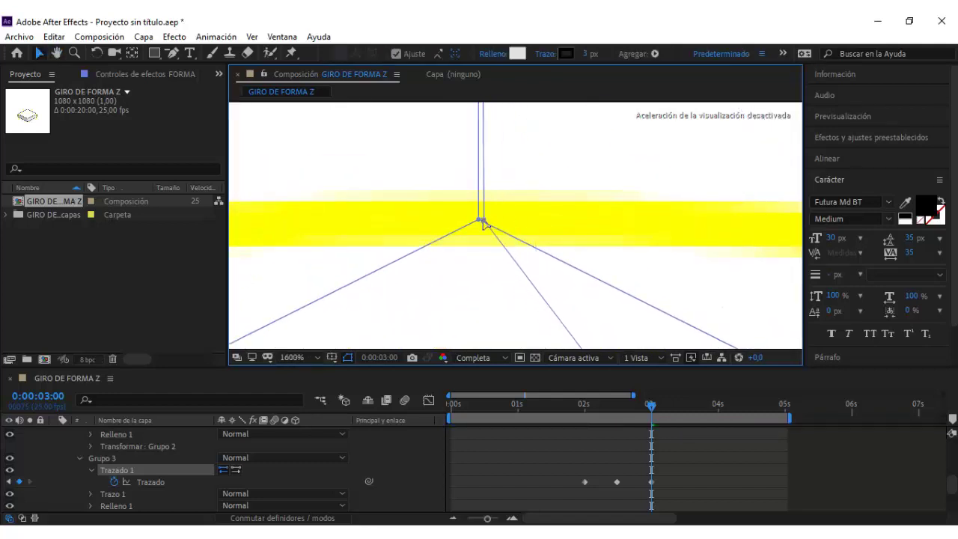
scroll(480, 221, "down", 3)
scroll(524, 247, "down", 3)
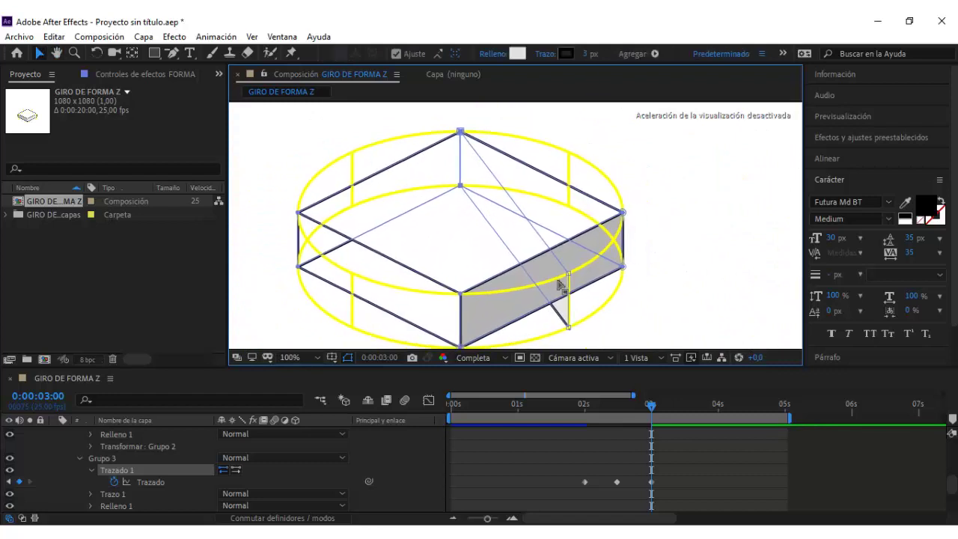
scroll(603, 250, "up", 3)
scroll(573, 265, "up", 2)
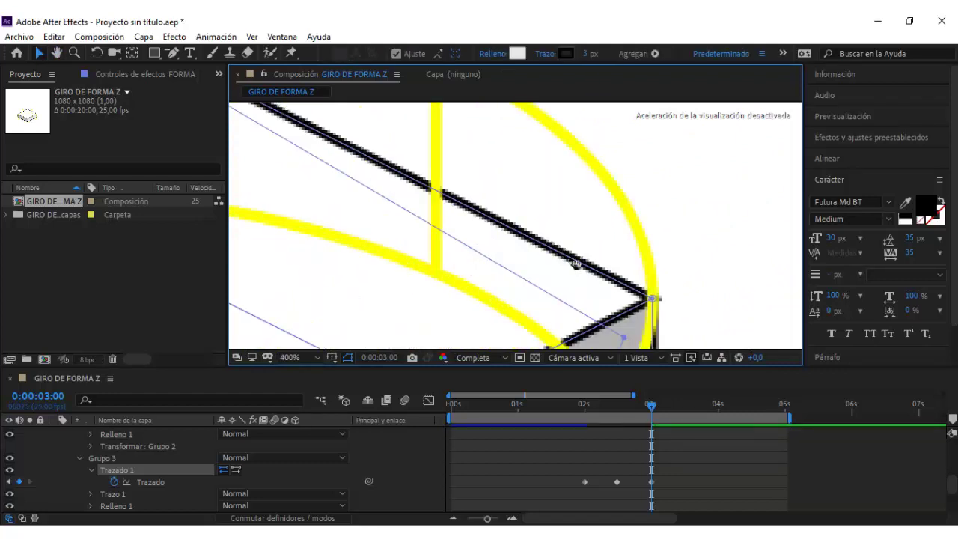
scroll(486, 268, "up", 1)
scroll(515, 226, "up", 1)
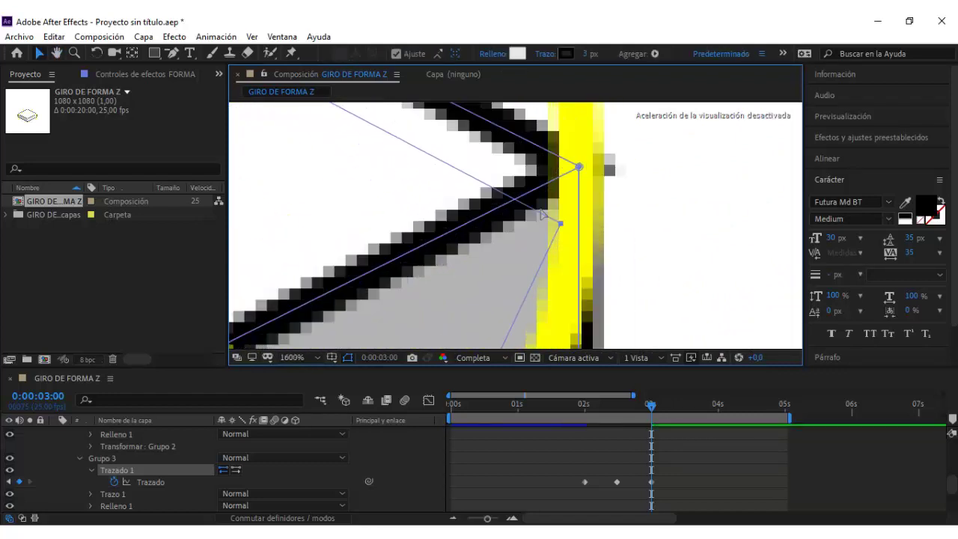
left_click_drag(562, 227, 574, 181)
Step: Place the triangle point exactly on the box corner, then set magnification back to 100%
scroll(580, 168, "down", 2)
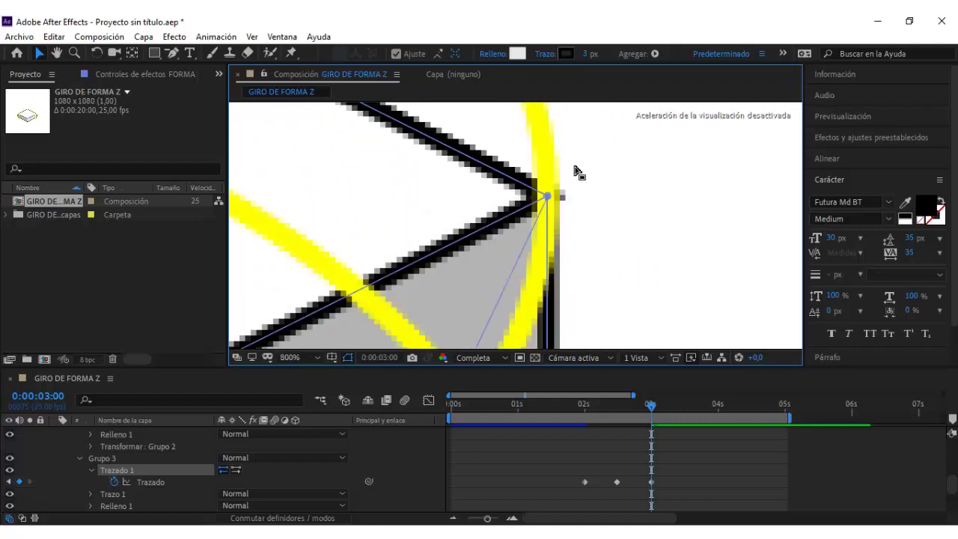
scroll(577, 172, "down", 2)
scroll(541, 214, "down", 2)
scroll(524, 255, "down", 1)
left_click_drag(501, 294, 577, 188)
scroll(547, 231, "up", 1)
scroll(569, 224, "up", 1)
scroll(521, 262, "up", 1)
scroll(577, 195, "up", 1)
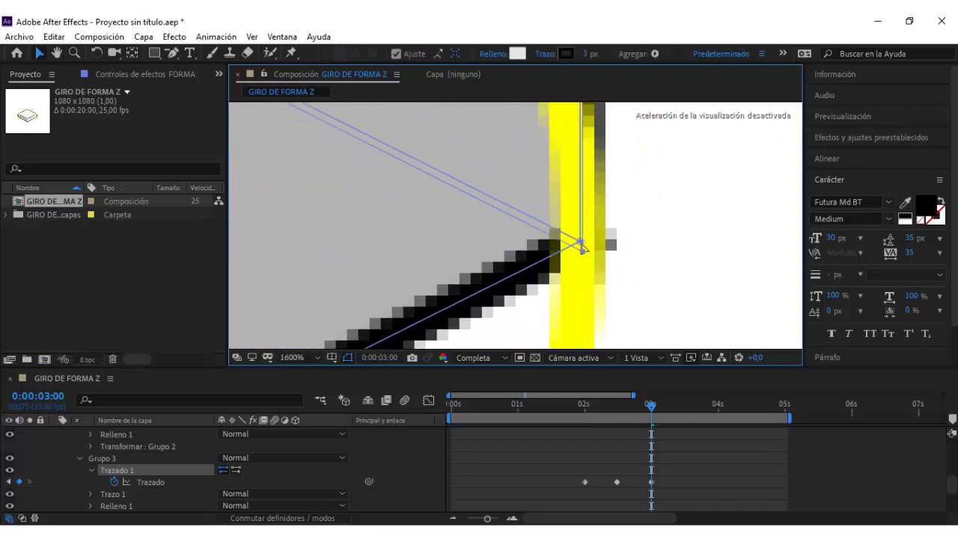
left_click_drag(582, 250, 580, 243)
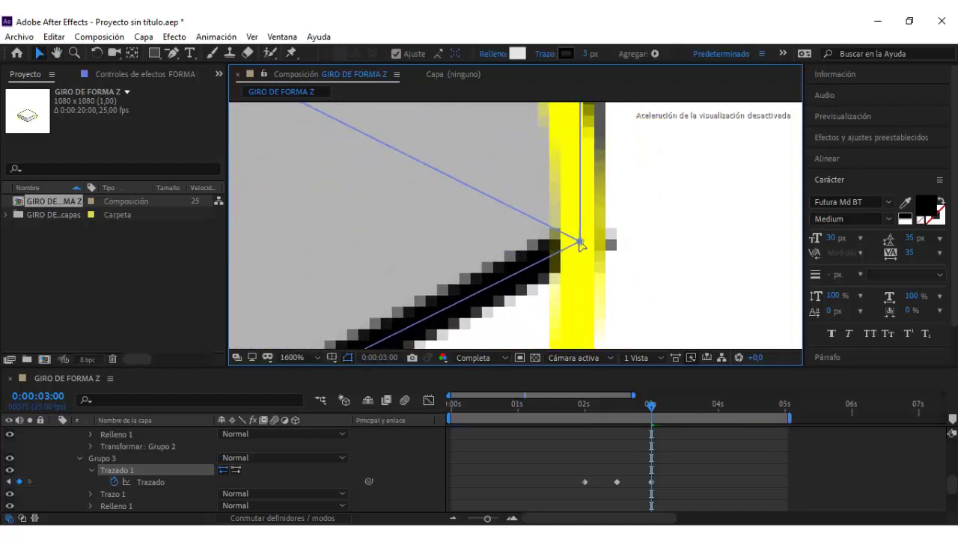
left_click(292, 357)
left_click(332, 150)
scroll(524, 272, "up", 2)
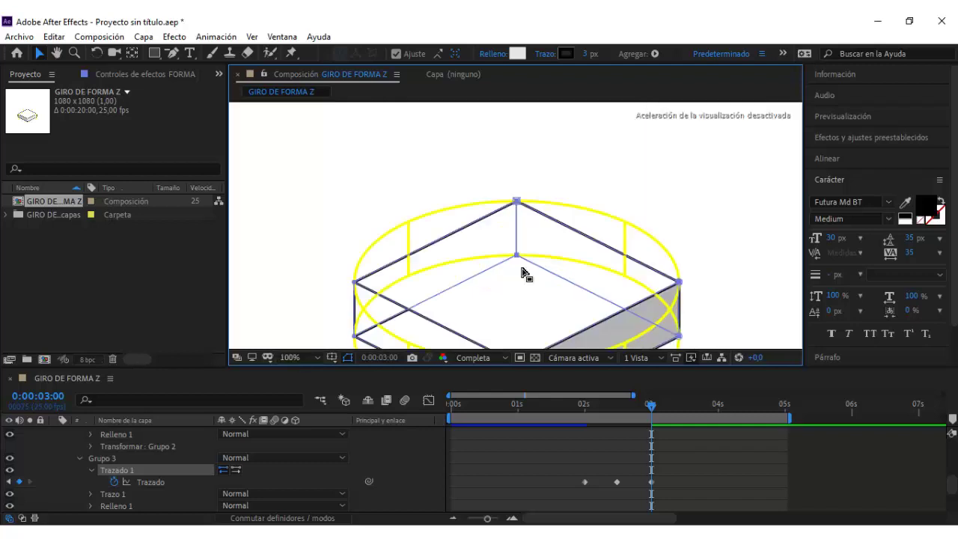
Step: Apply Easy Ease in and out to the three Trazado keyframes
left_click_drag(506, 198, 507, 188)
key("v")
left_click_drag(662, 470, 604, 498)
key("F9")
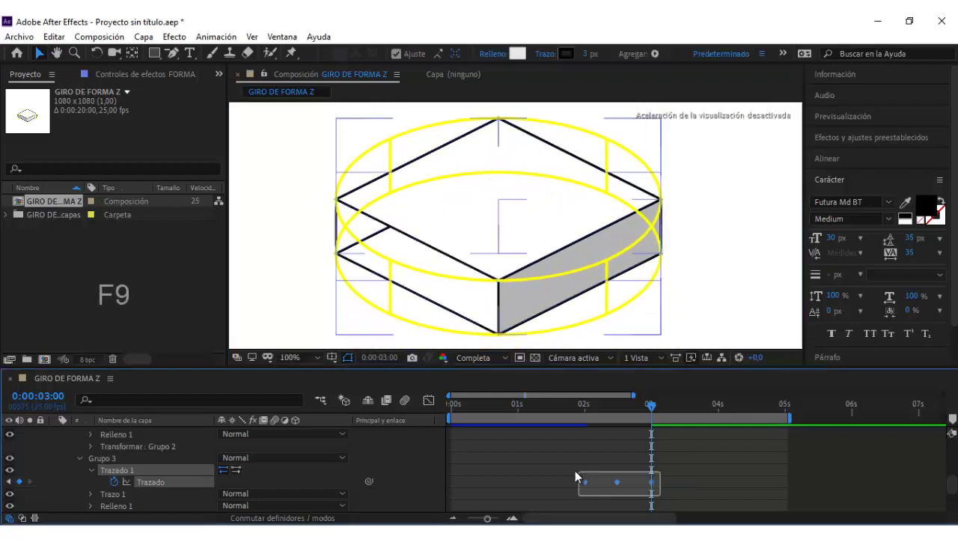
right_click(616, 483)
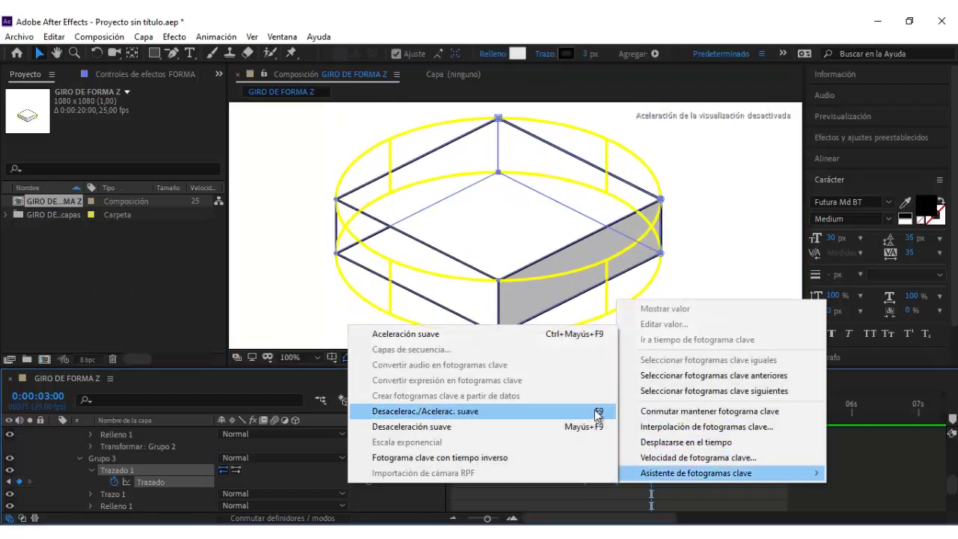
left_click(591, 412)
Step: Set the middle path keyframe to Rove Across Time and check the speed graph
scroll(522, 453, "up", 1)
right_click(651, 481)
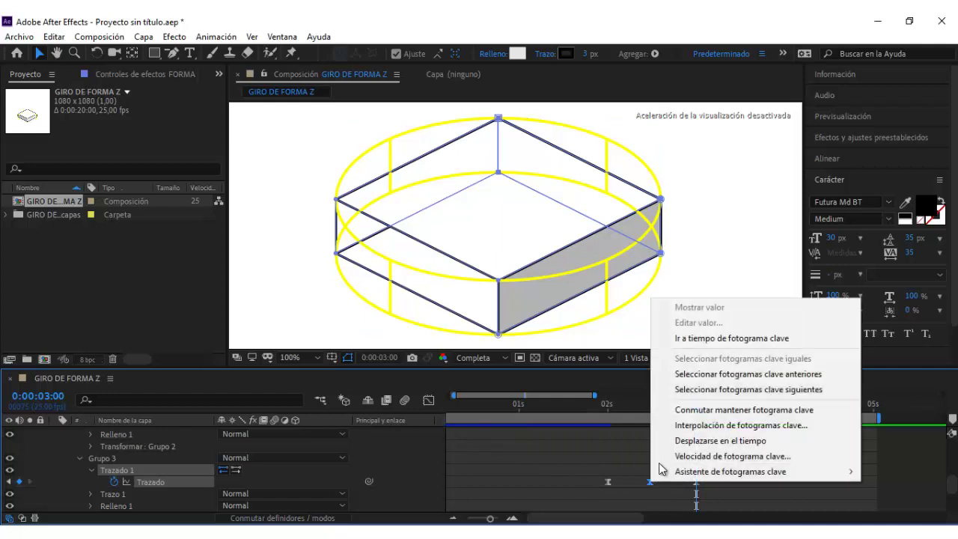
left_click(662, 442)
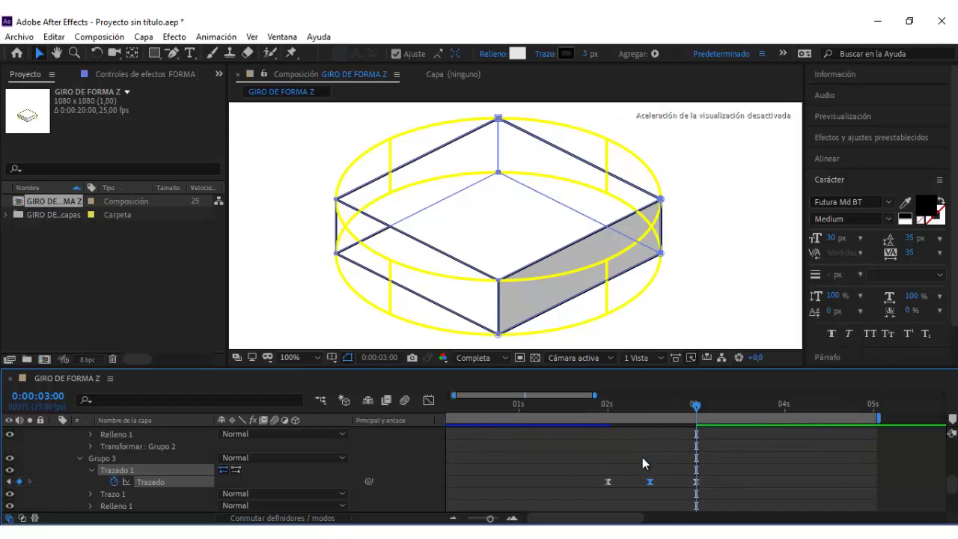
left_click(642, 457)
left_click(651, 481)
right_click(650, 482)
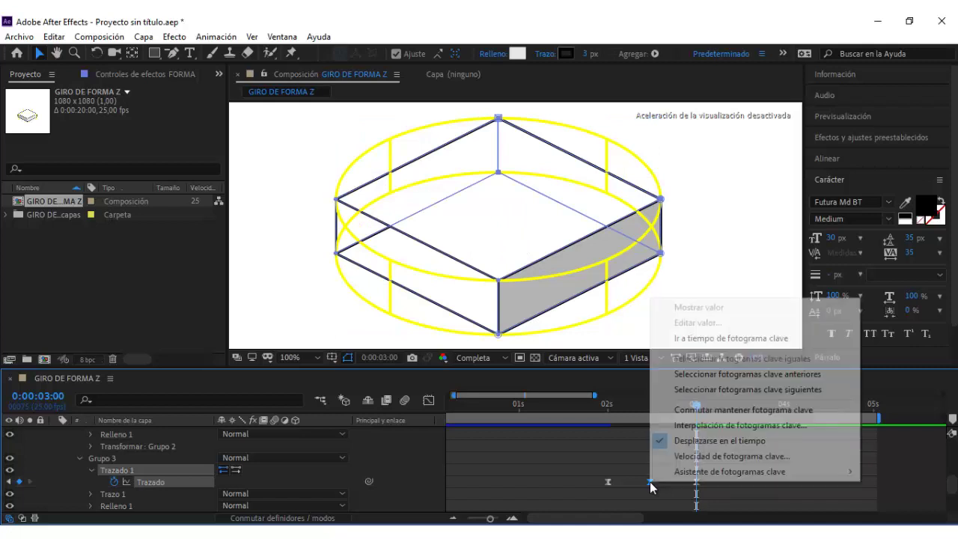
left_click(662, 441)
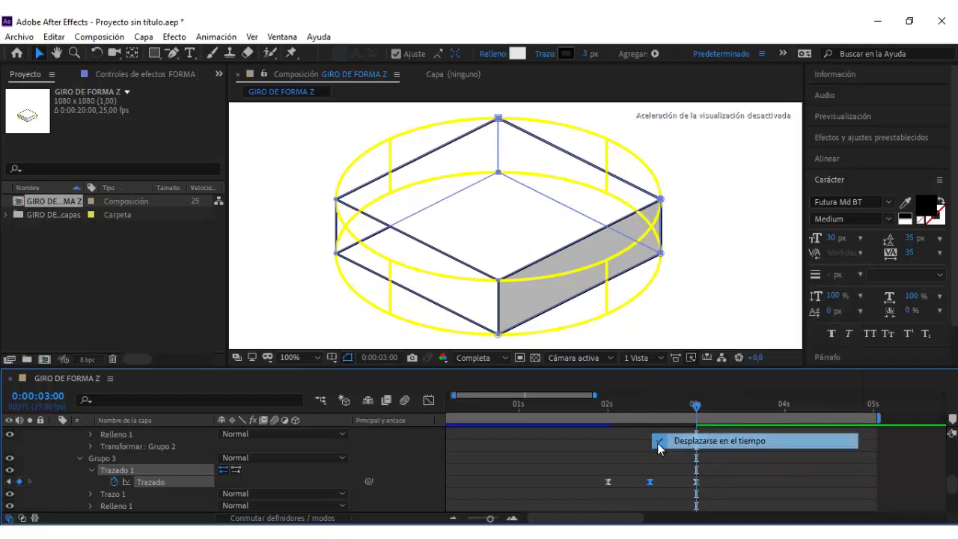
left_click(428, 401)
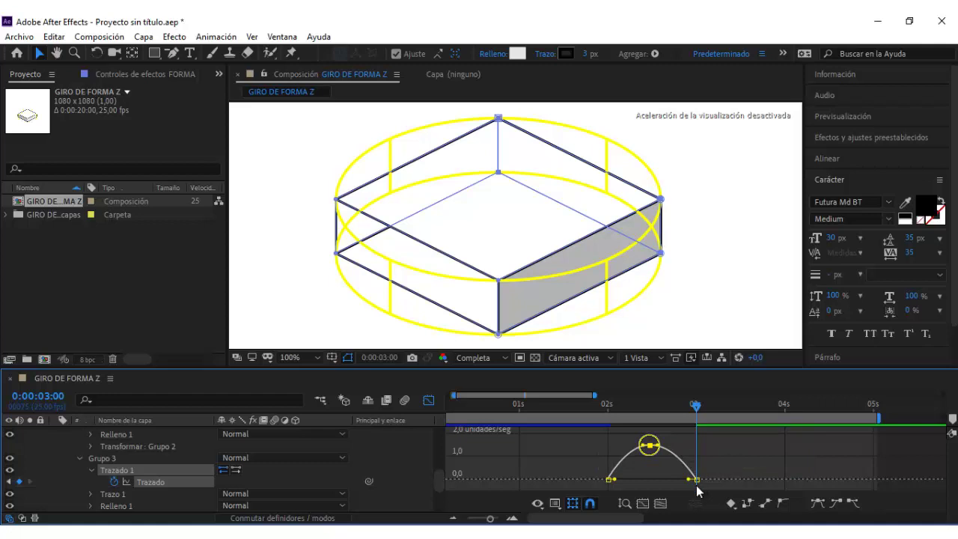
left_click(428, 401)
Step: Hide the REFERENCIAS contornos layer with the yellow guides
scroll(124, 449, "up", 3)
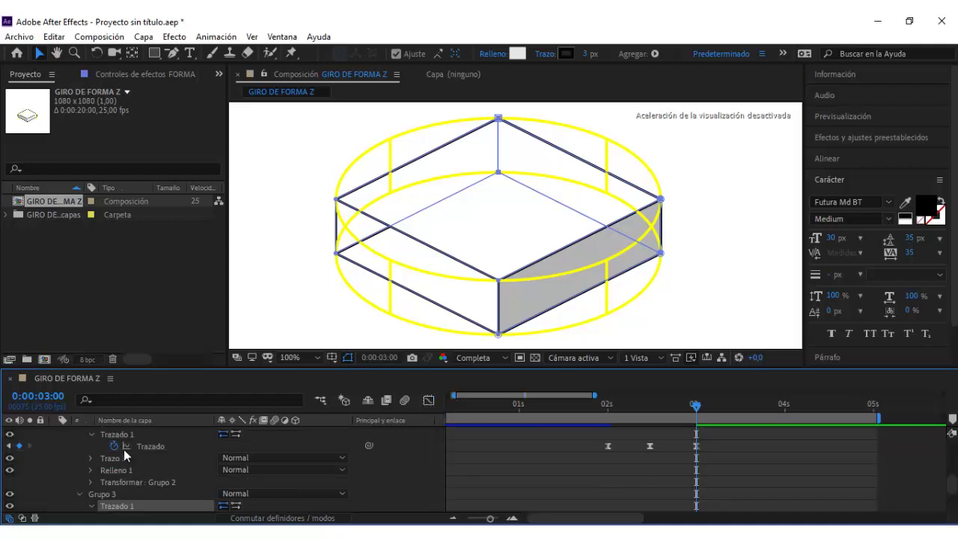
scroll(87, 449, "up", 3)
left_click(10, 433)
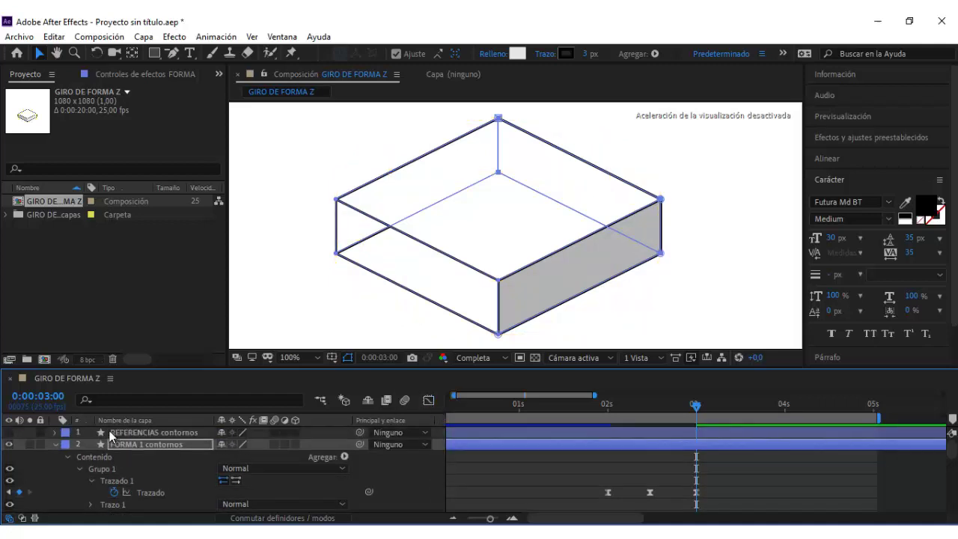
Step: Preview the box animation starting from 1:15, then stop playback
left_click(573, 407)
key("space")
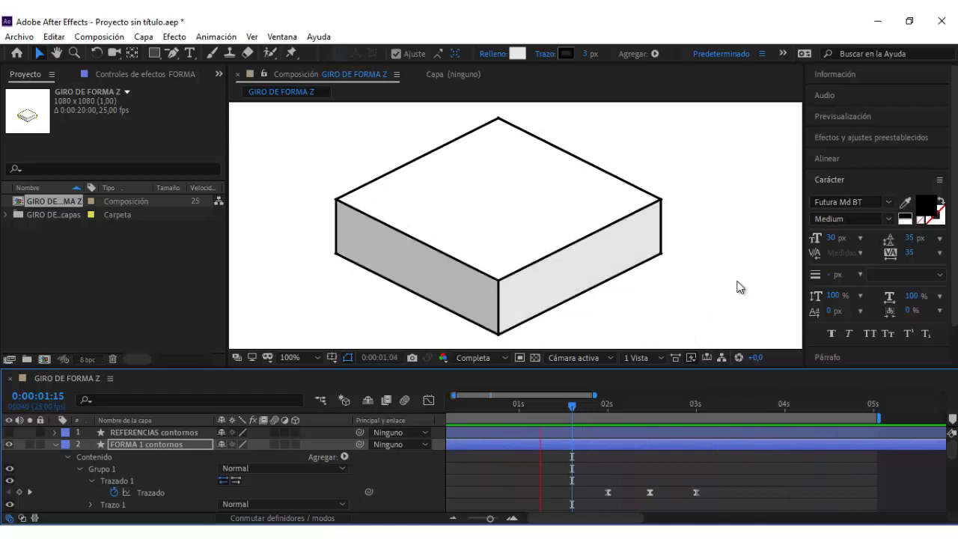
key("space")
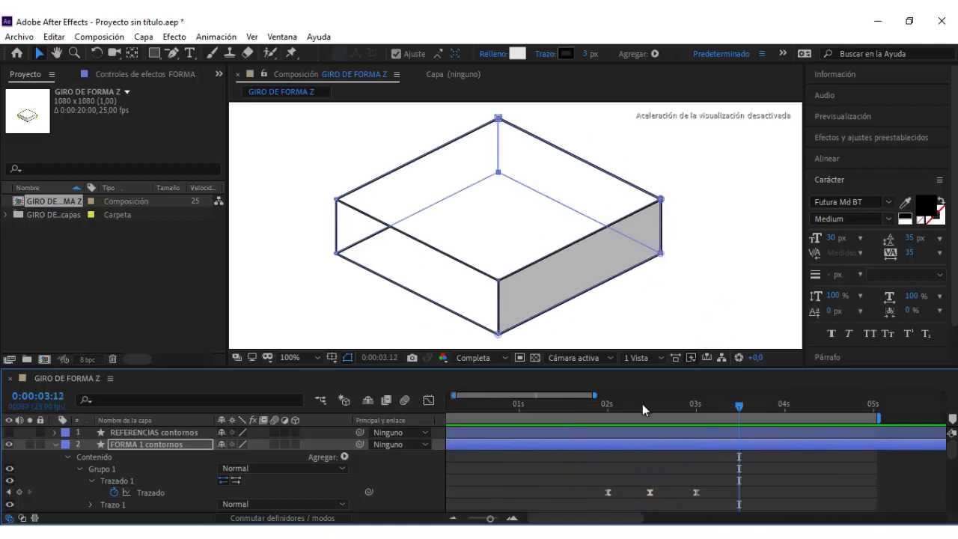
left_click(709, 315)
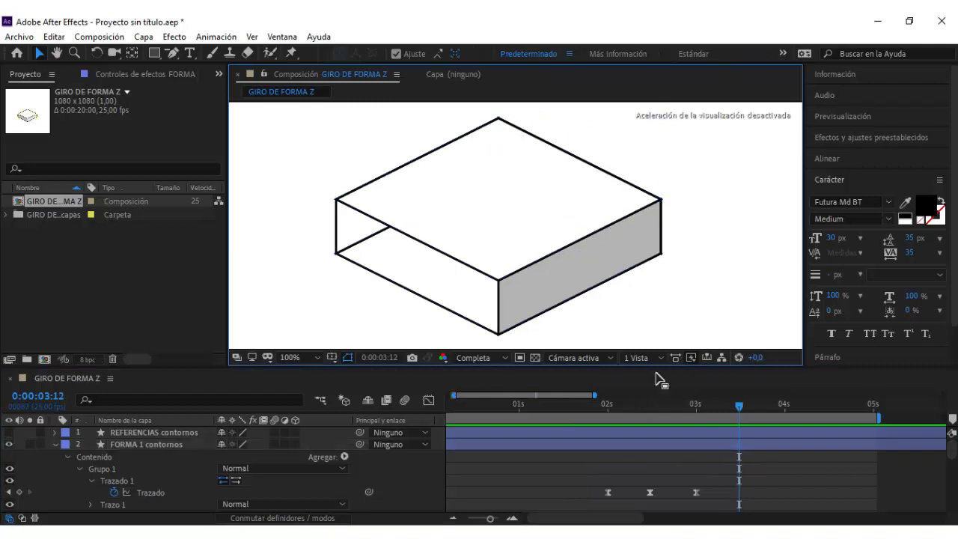
Step: Return to 0:00:02:00, expand Grupo 4 and start keyframing its Trazado path
left_click_drag(635, 403, 613, 406)
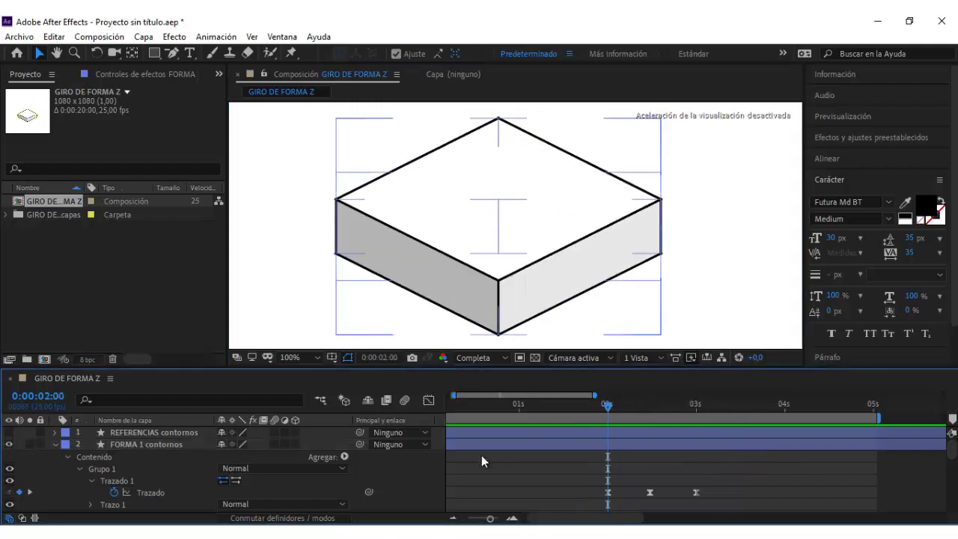
scroll(187, 491, "down", 3)
scroll(150, 487, "down", 2)
scroll(140, 487, "down", 2)
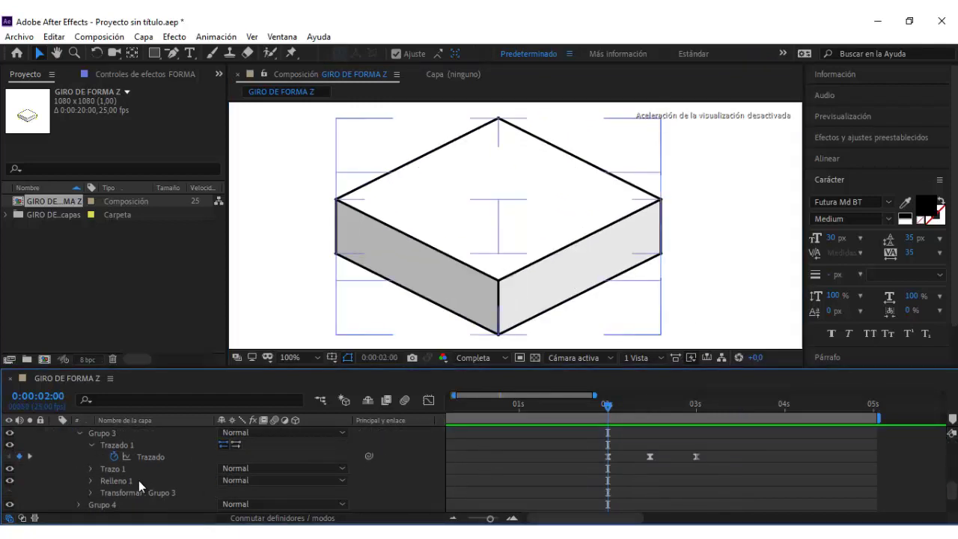
scroll(135, 485, "down", 2)
scroll(132, 479, "up", 5)
left_click(9, 432)
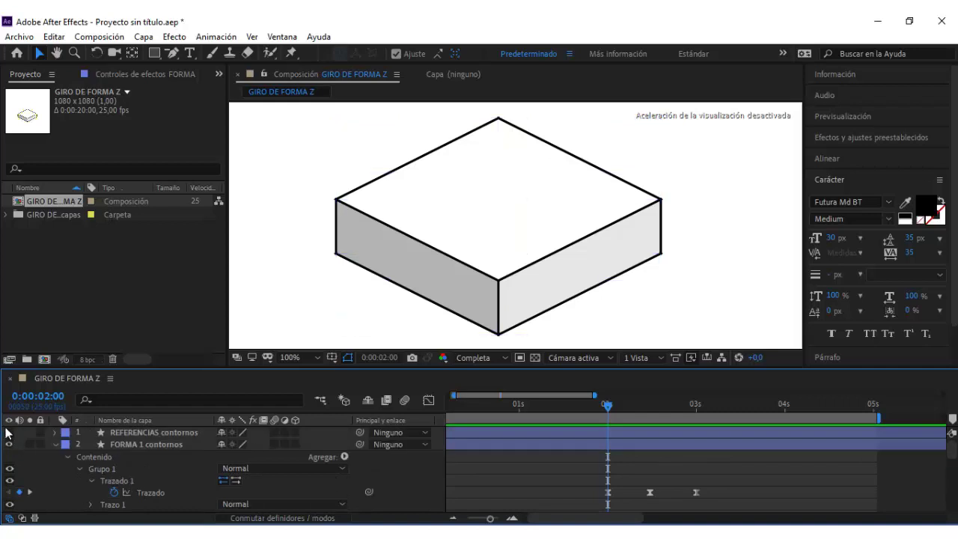
left_click(9, 432)
scroll(153, 479, "down", 3)
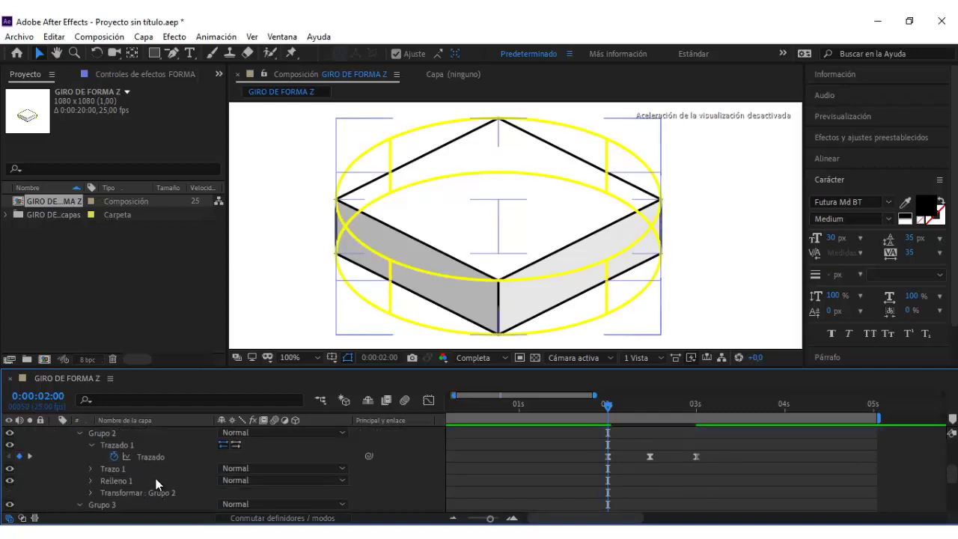
scroll(156, 478, "down", 2)
scroll(149, 478, "down", 2)
left_click(94, 469)
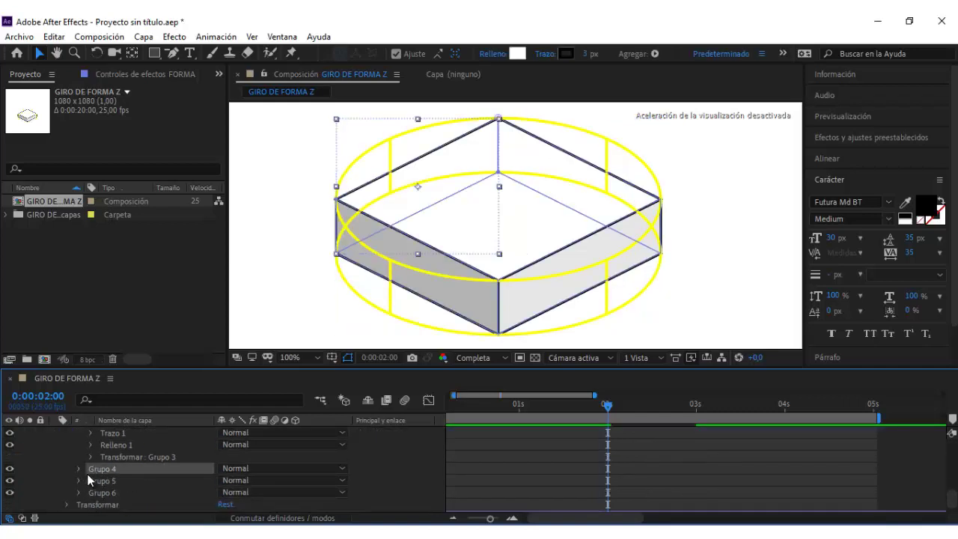
left_click(79, 468)
left_click(91, 470)
left_click(114, 481)
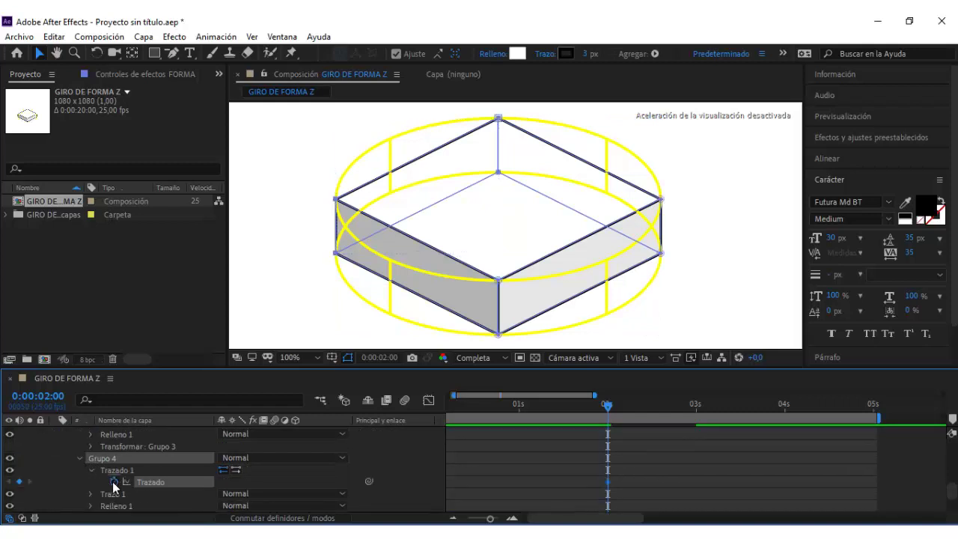
Step: At 0:00:02:12, drag Grupo 4's first vertices onto the box corner and vertical edge
scroll(574, 448, "up", 3)
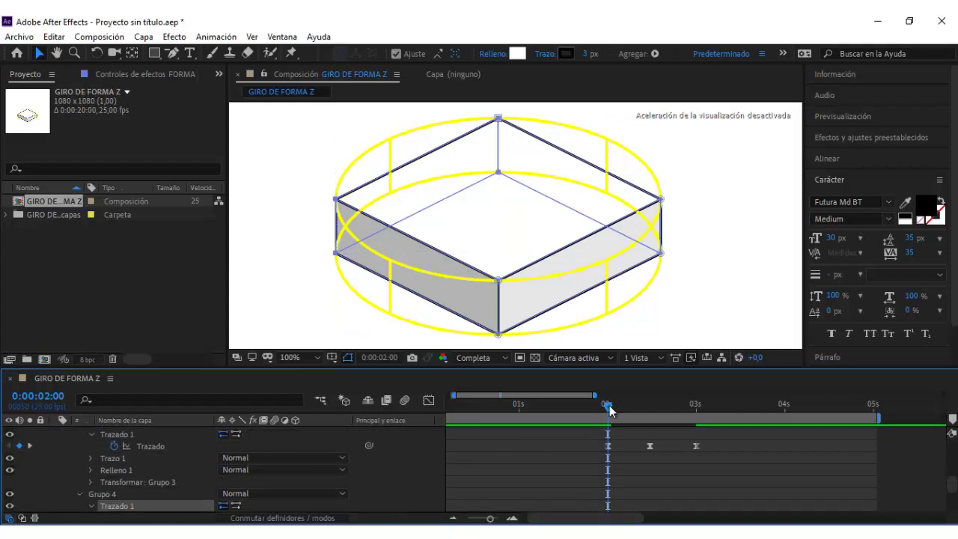
left_click_drag(631, 408, 648, 420)
scroll(551, 459, "down", 3)
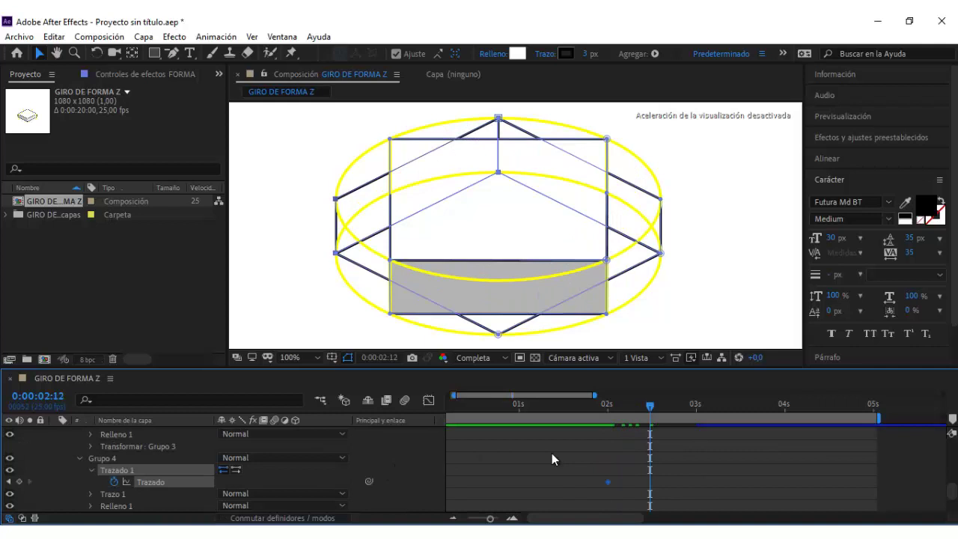
left_click(120, 470)
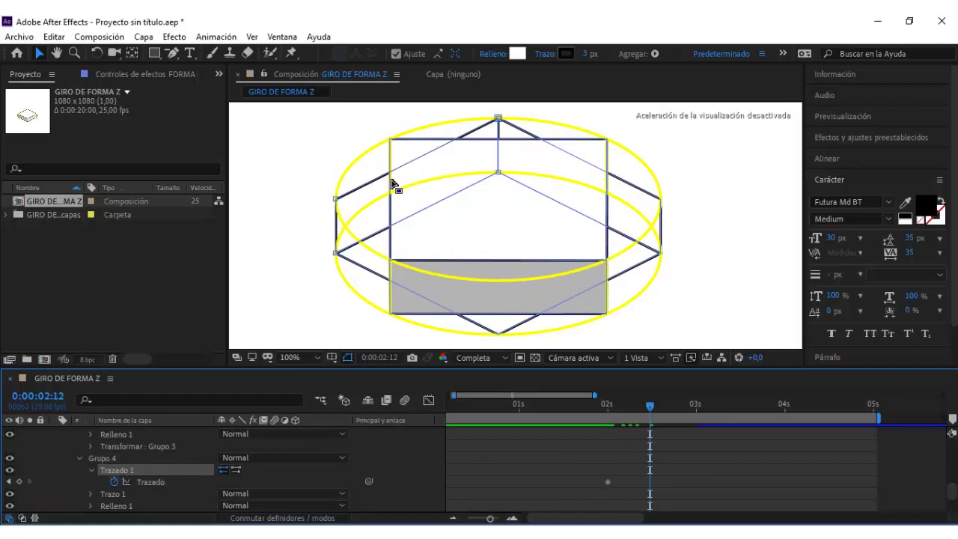
scroll(477, 167, "up", 1)
scroll(513, 154, "up", 1)
scroll(520, 169, "up", 1)
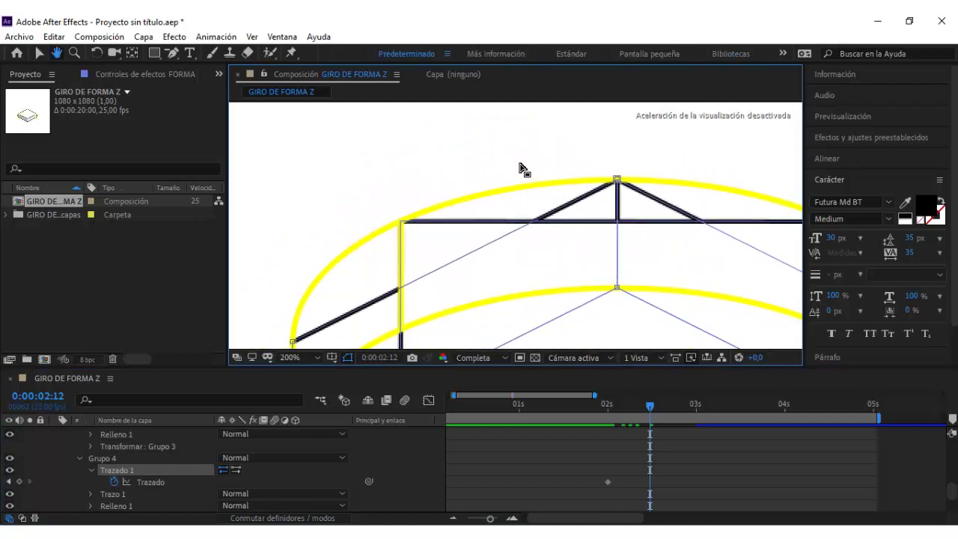
scroll(518, 183, "up", 1)
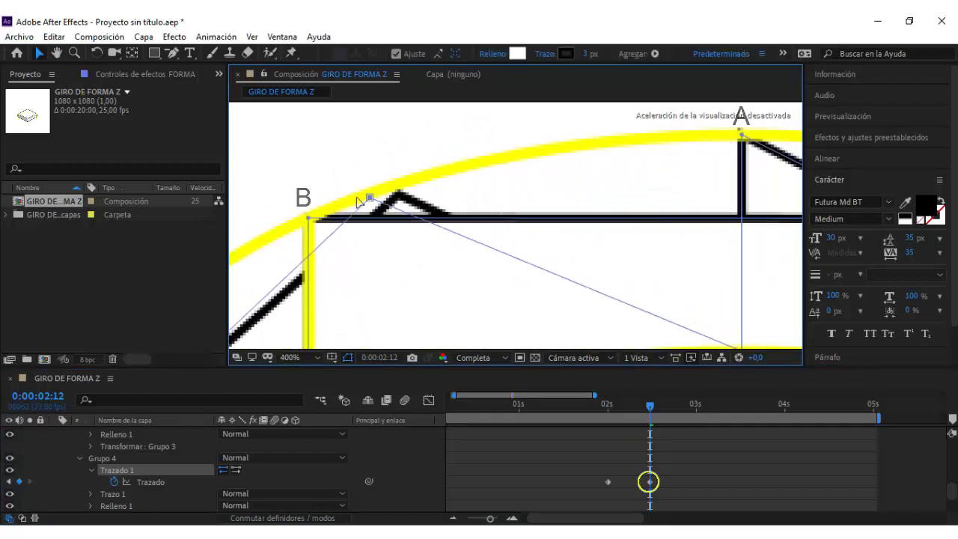
left_click_drag(741, 134, 306, 207)
scroll(307, 207, "up", 1)
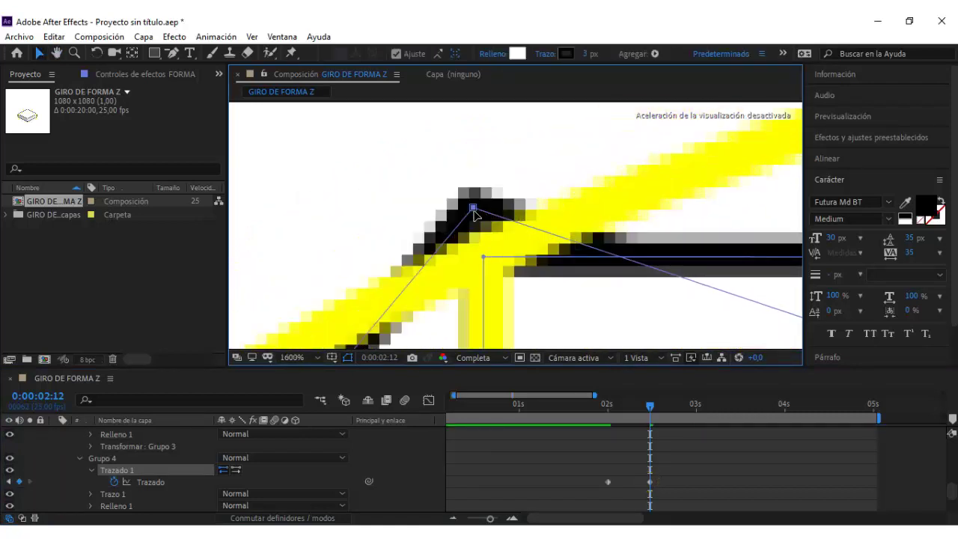
scroll(473, 208, "down", 1)
scroll(464, 207, "down", 1)
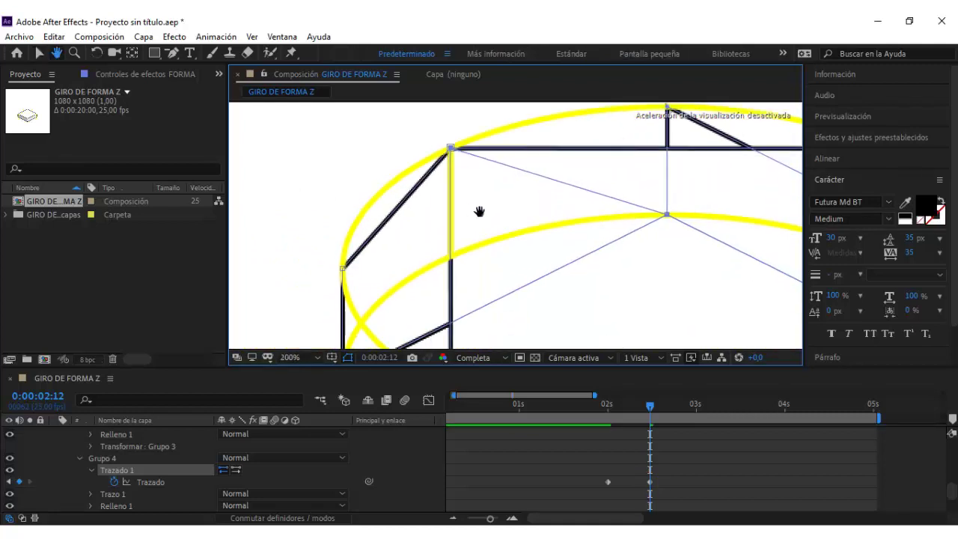
left_click_drag(669, 216, 452, 263)
scroll(452, 263, "up", 1)
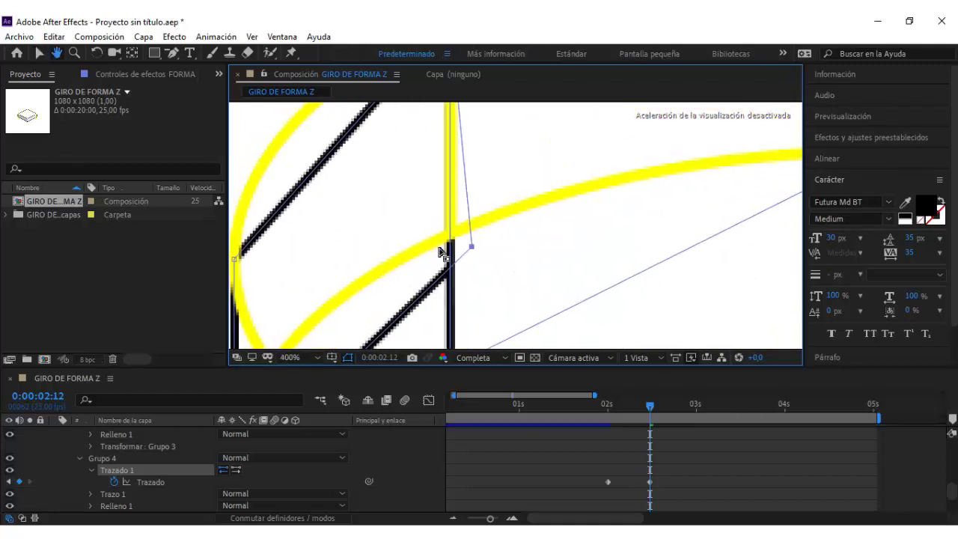
scroll(449, 254, "up", 2)
left_click_drag(449, 219, 455, 218)
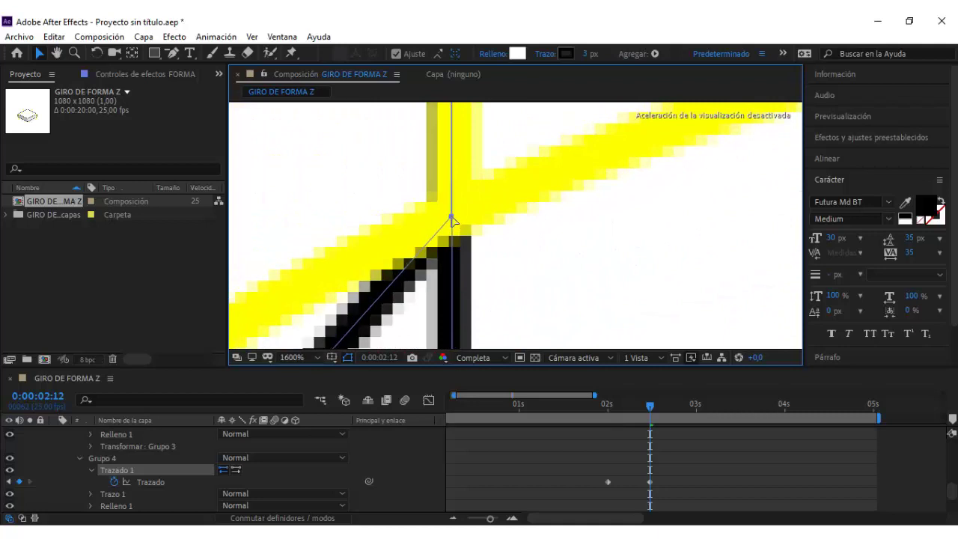
Step: Snap the left-middle and lower-left vertices onto the grey face's corners
scroll(471, 215, "down", 2)
scroll(479, 224, "down", 2)
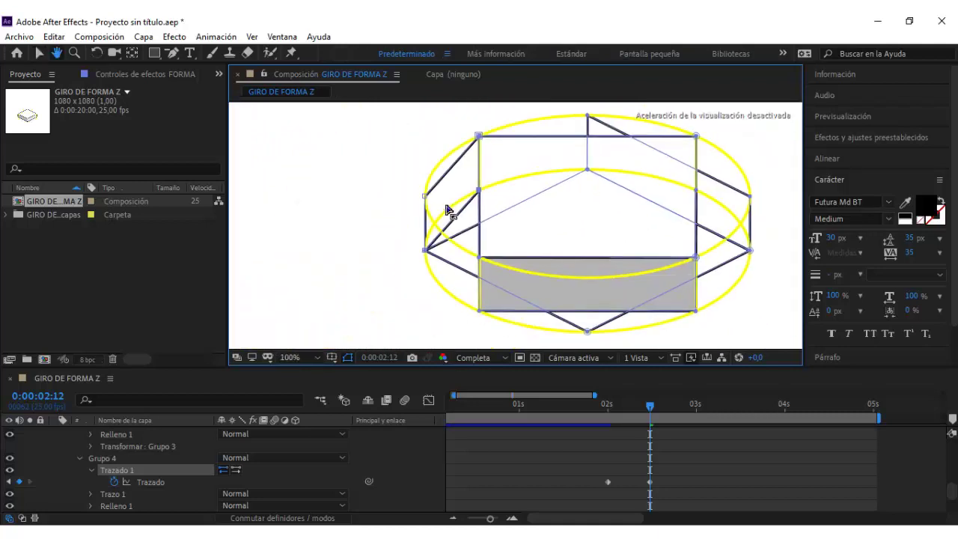
scroll(473, 257, "up", 2)
scroll(507, 229, "up", 1)
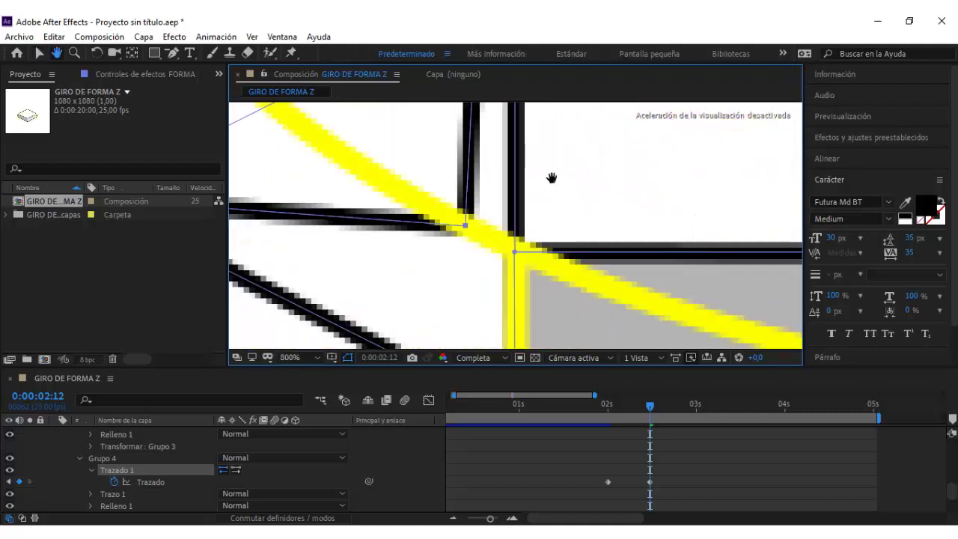
scroll(527, 235, "up", 1)
left_click_drag(501, 221, 547, 246)
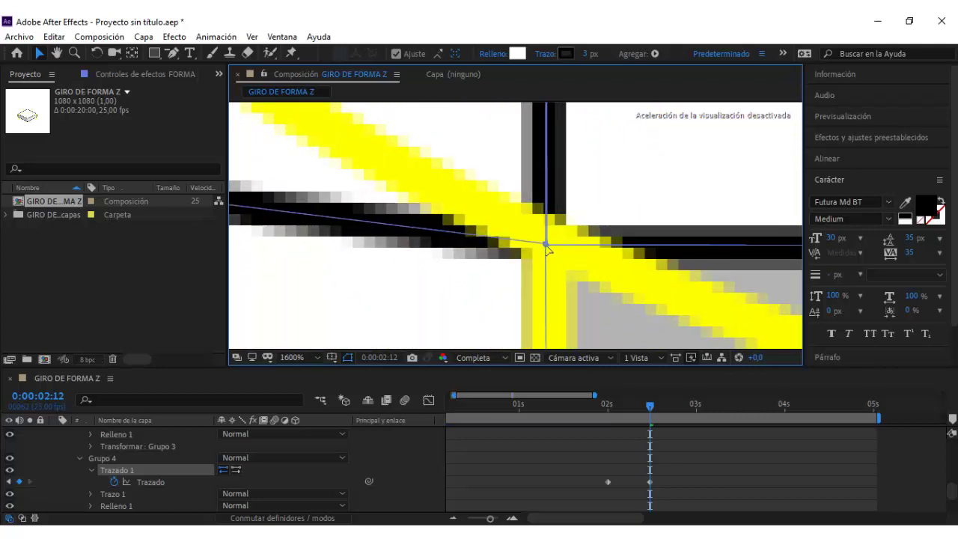
scroll(533, 185, "down", 3)
scroll(524, 203, "down", 2)
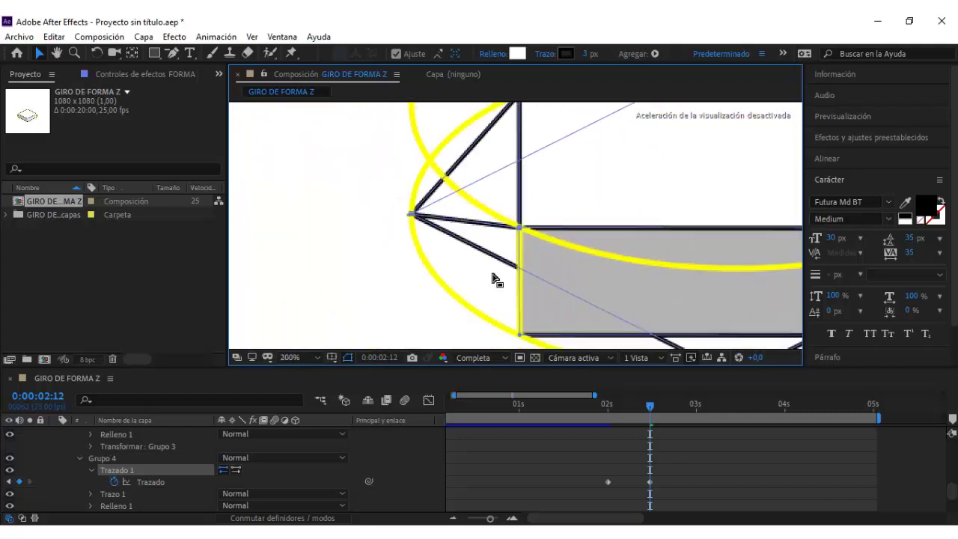
left_click_drag(408, 177, 499, 278)
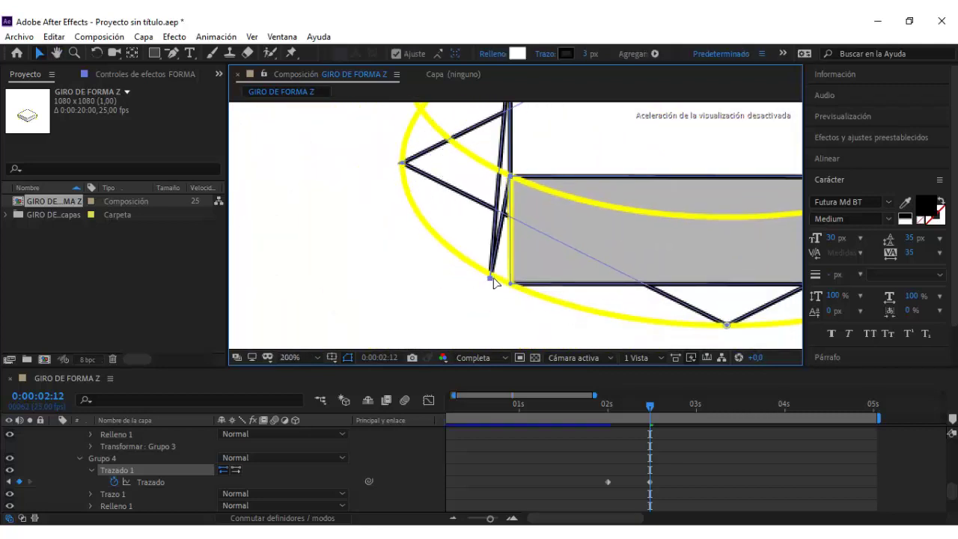
scroll(499, 278, "up", 2)
scroll(472, 260, "up", 2)
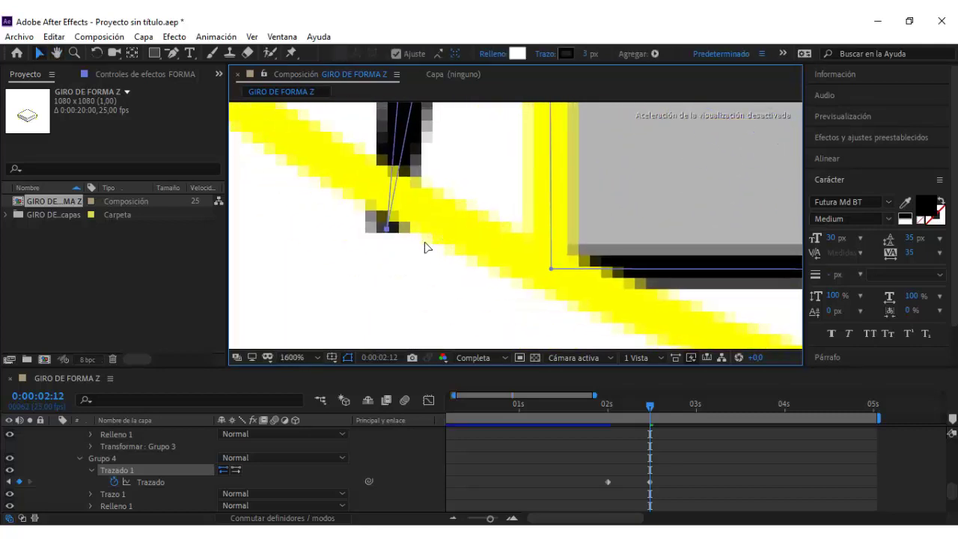
scroll(528, 267, "up", 2)
left_click_drag(519, 266, 550, 268)
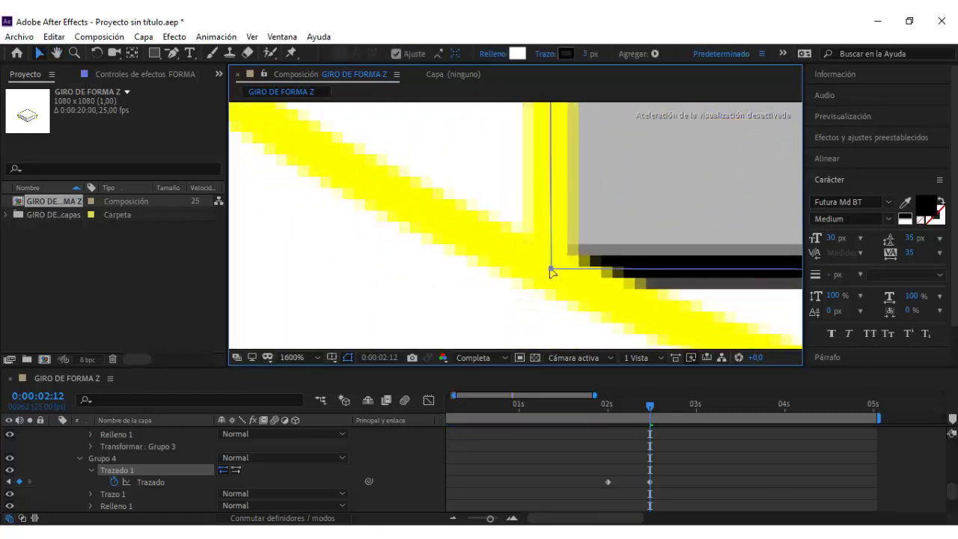
Step: Set the viewer zoom to Ajustar and deselect the shape
left_click(292, 357)
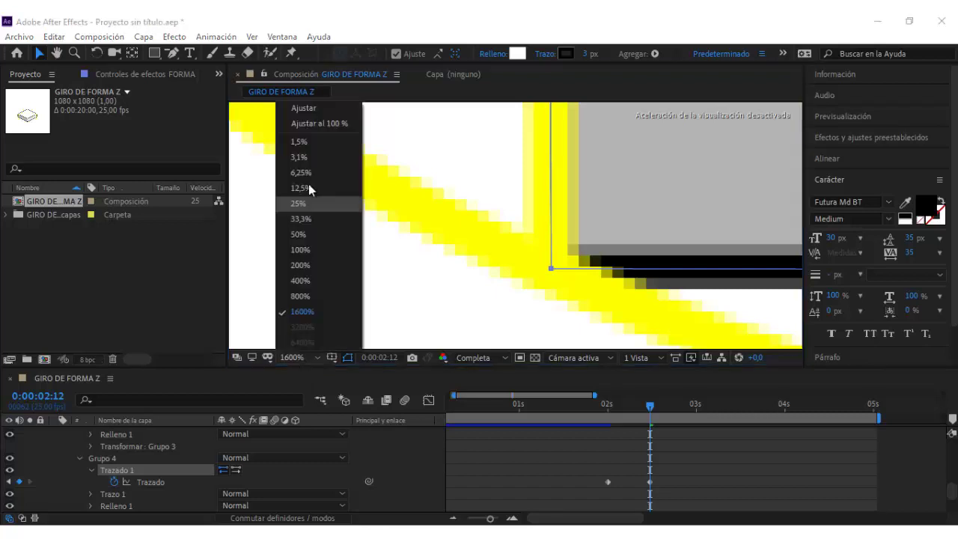
left_click(307, 107)
left_click(689, 289)
Step: Jump to 0:00:03:00 and select Grupo 4's path to show its vertices
scroll(675, 450, "up", 3)
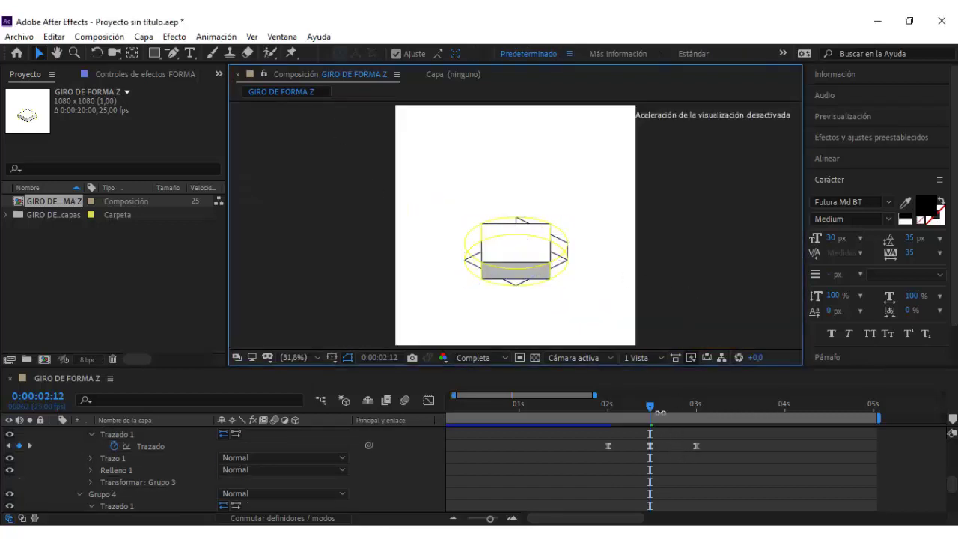
left_click_drag(651, 410, 695, 411)
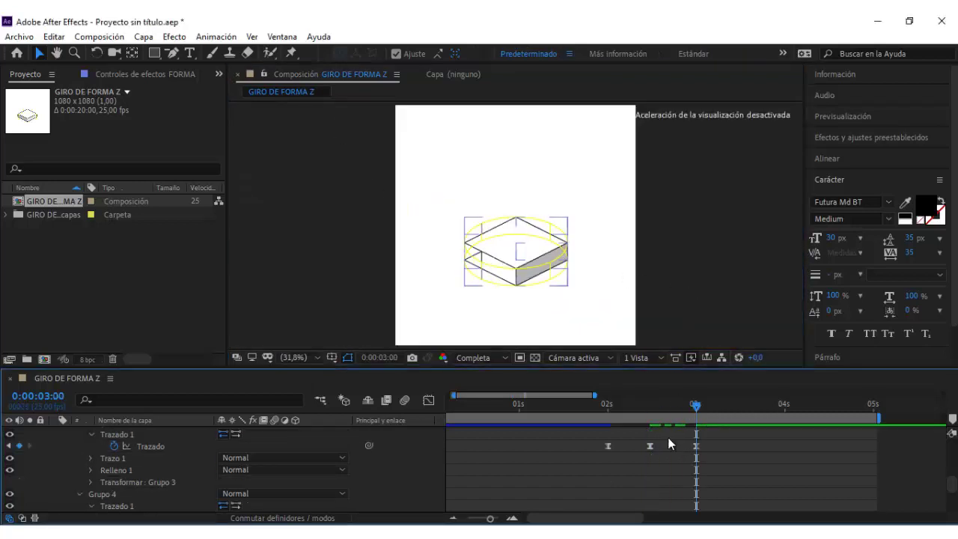
scroll(592, 468, "down", 2)
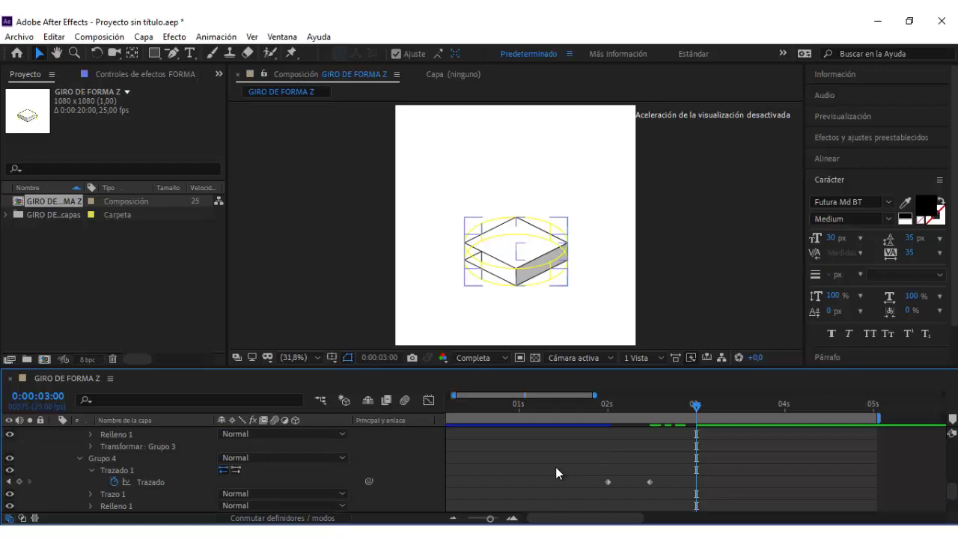
left_click(105, 458)
left_click(124, 470)
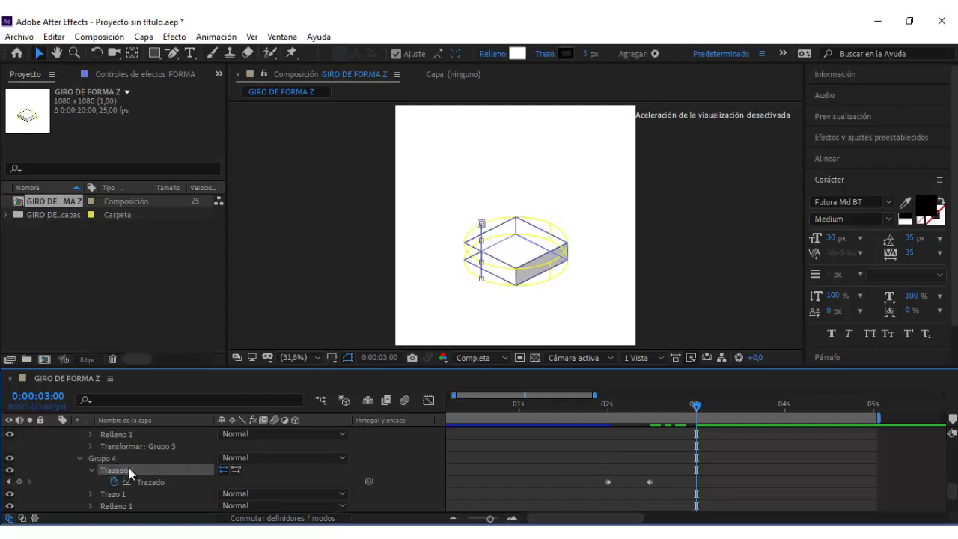
scroll(505, 272, "up", 4)
mouse_move(498, 272)
left_mouse_down()
mouse_move(497, 183)
mouse_move(488, 201)
left_mouse_up()
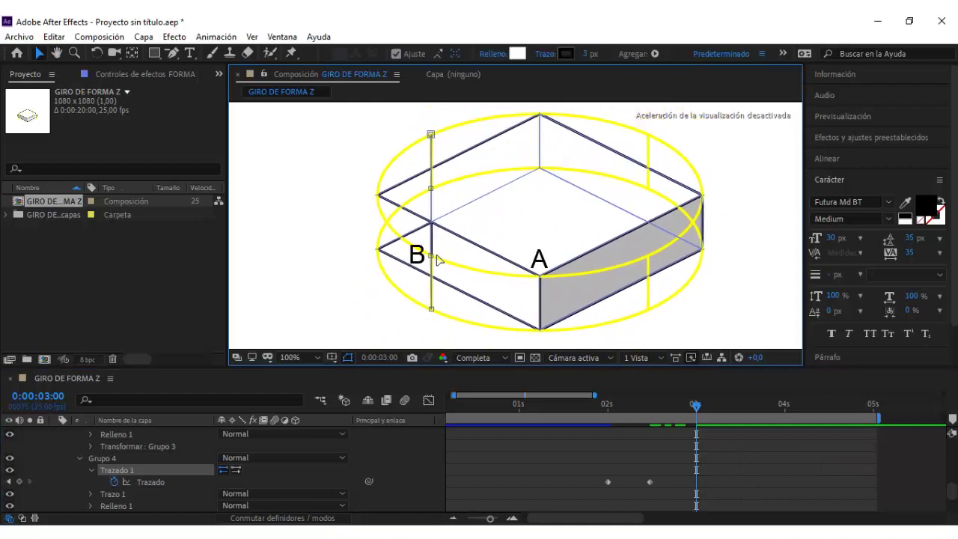
Step: Snap Grupo 4's loose vertices onto the bottom and central corner vertices
left_click_drag(432, 257, 526, 278)
scroll(529, 277, "up", 6)
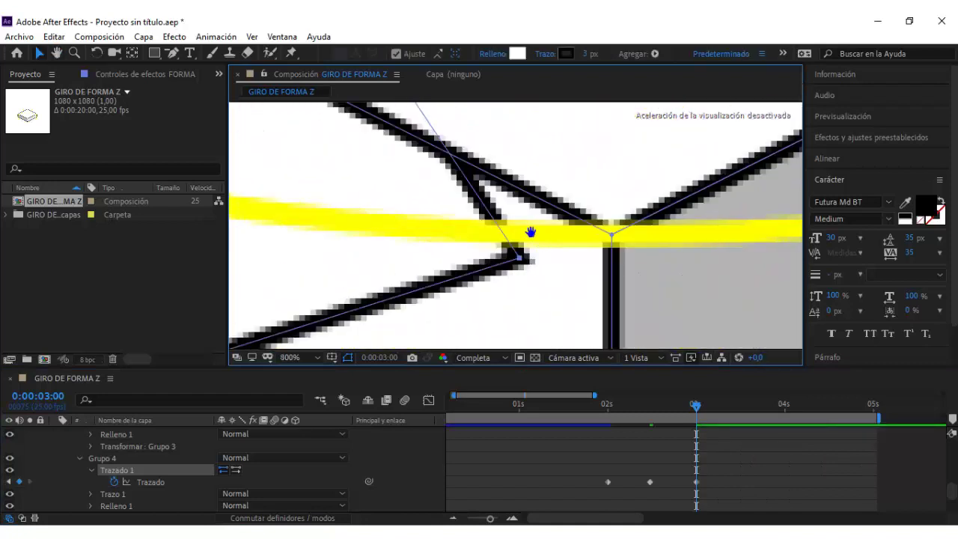
scroll(530, 232, "up", 1)
left_click_drag(416, 298, 588, 255)
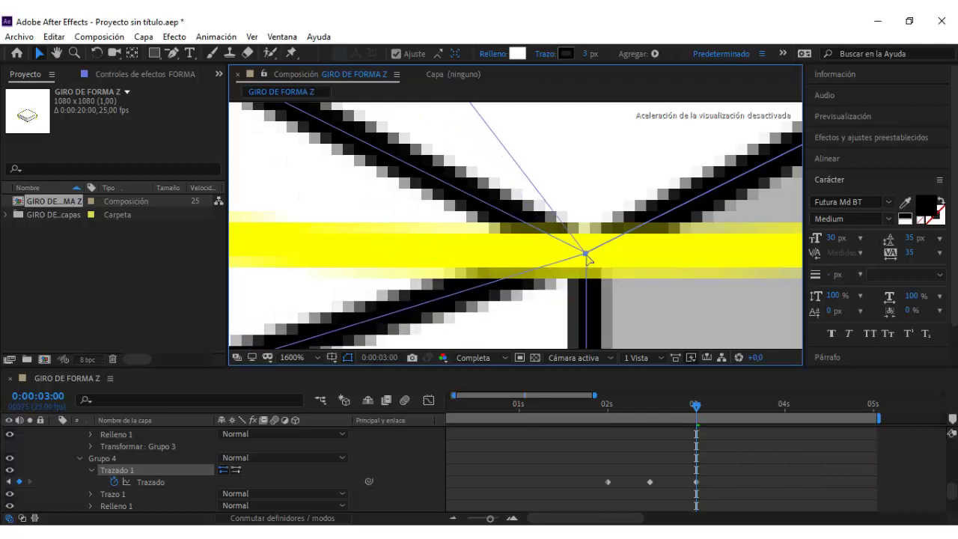
scroll(584, 258, "down", 4)
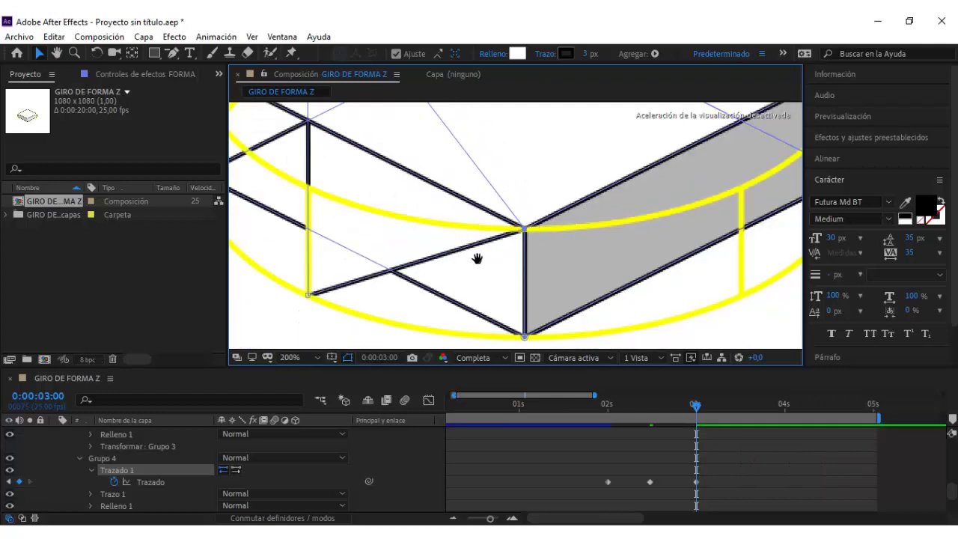
left_click_drag(477, 258, 494, 244)
mouse_move(325, 280)
left_mouse_down()
mouse_move(532, 325)
mouse_move(521, 263)
left_mouse_up()
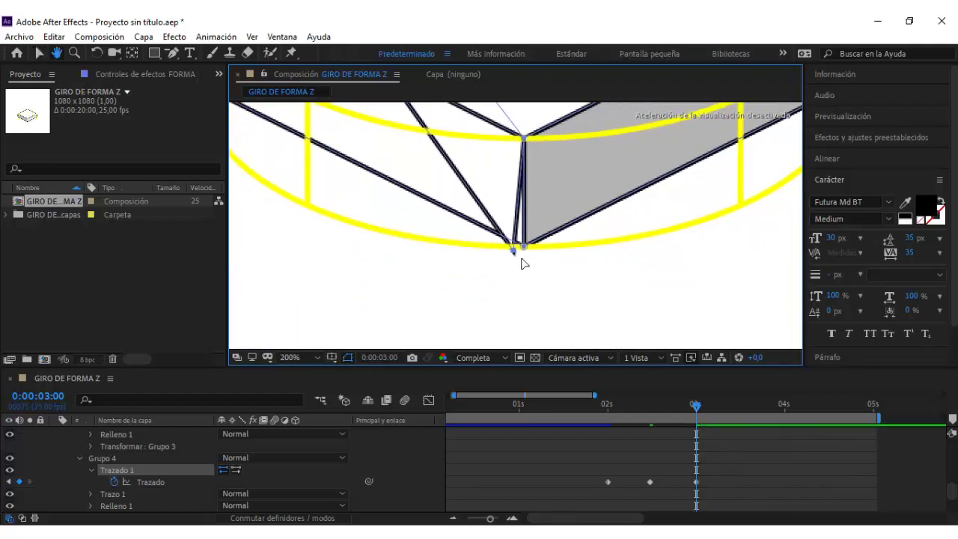
scroll(521, 264, "up", 4)
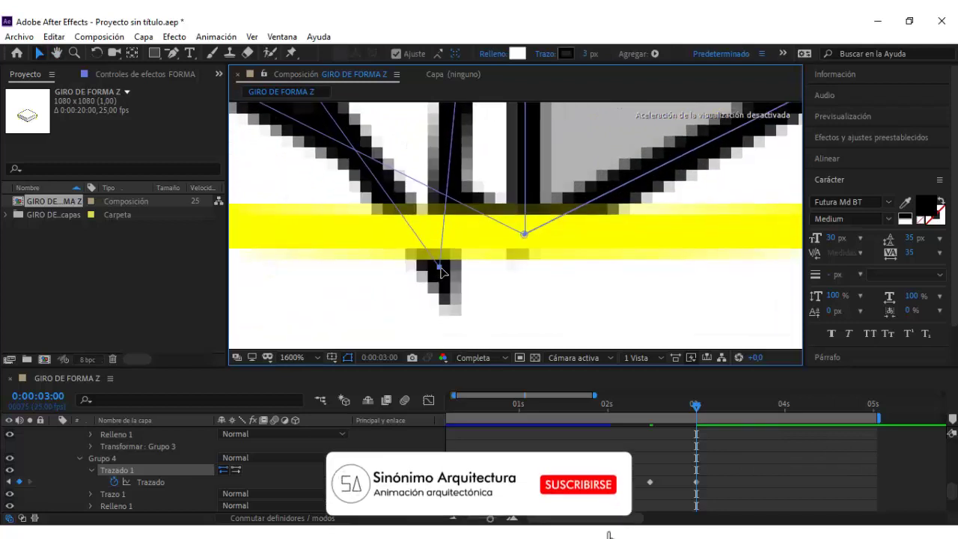
left_click_drag(439, 268, 524, 235)
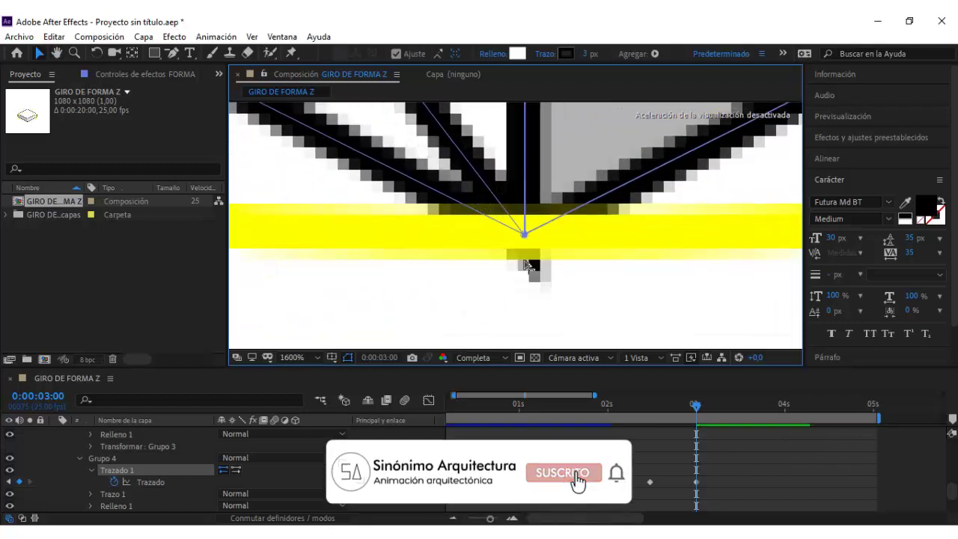
scroll(524, 263, "down", 3)
scroll(441, 226, "down", 3)
scroll(475, 309, "down", 2)
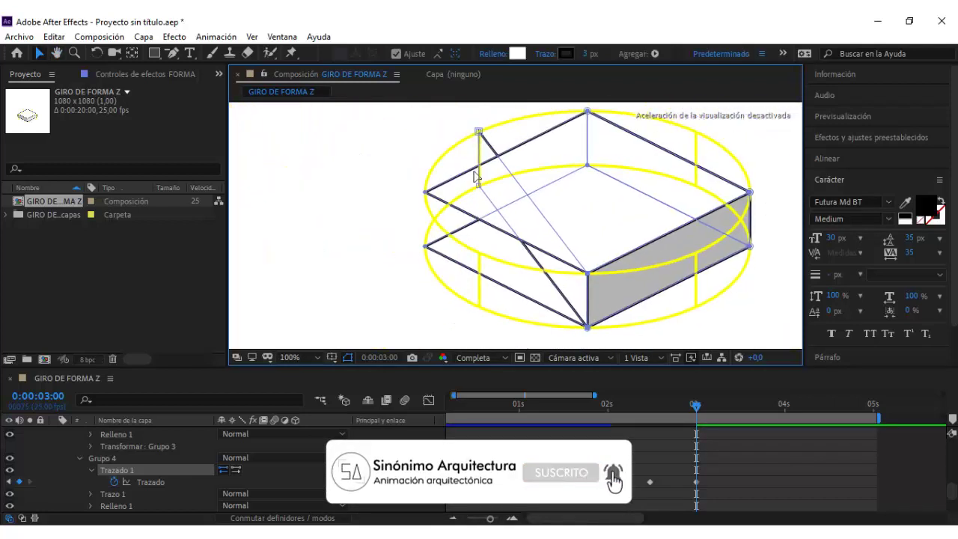
scroll(444, 162, "up", 2)
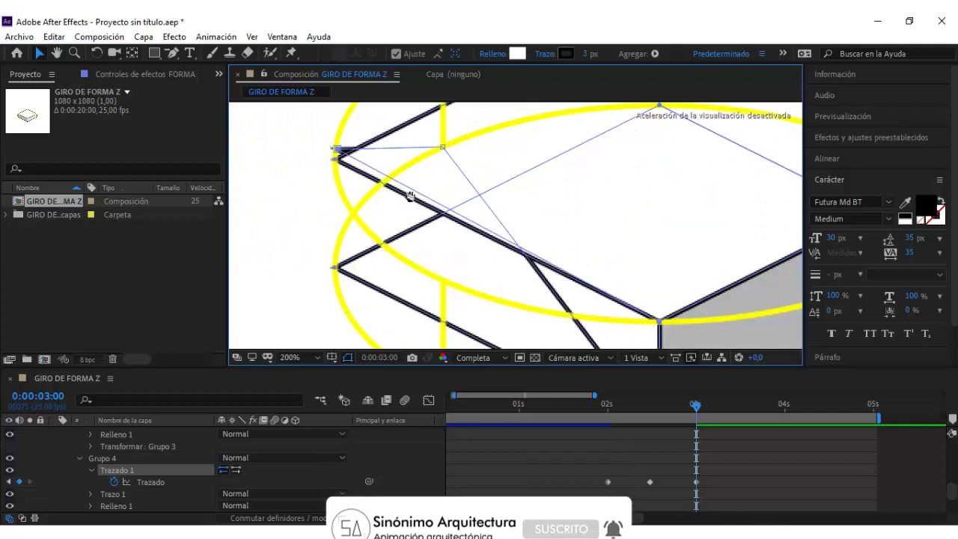
scroll(408, 192, "up", 2)
scroll(459, 225, "up", 1)
scroll(476, 238, "up", 2)
Step: Place the left corner vertex exactly on the yellow reference ellipse, then zoom to Ajustar al 100 %
key("v")
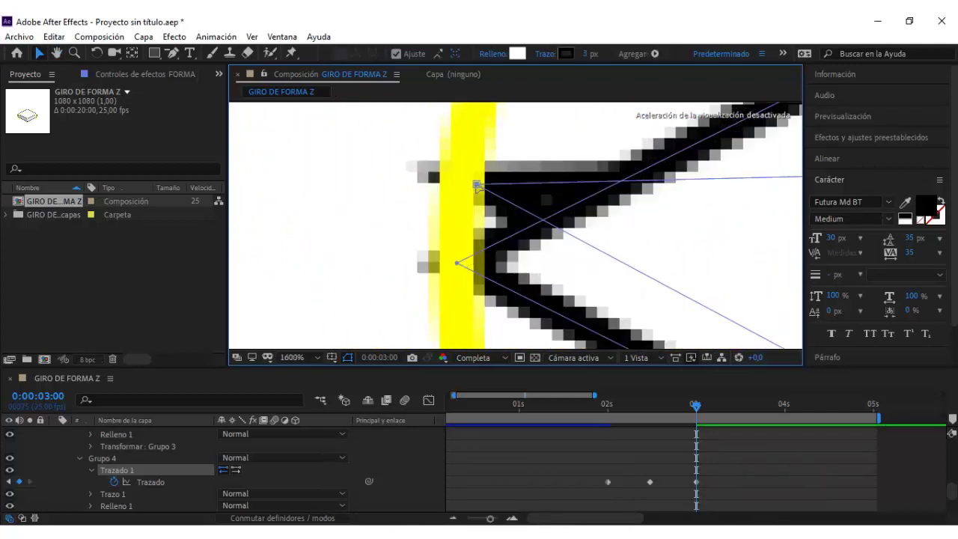
left_click_drag(450, 187, 456, 262)
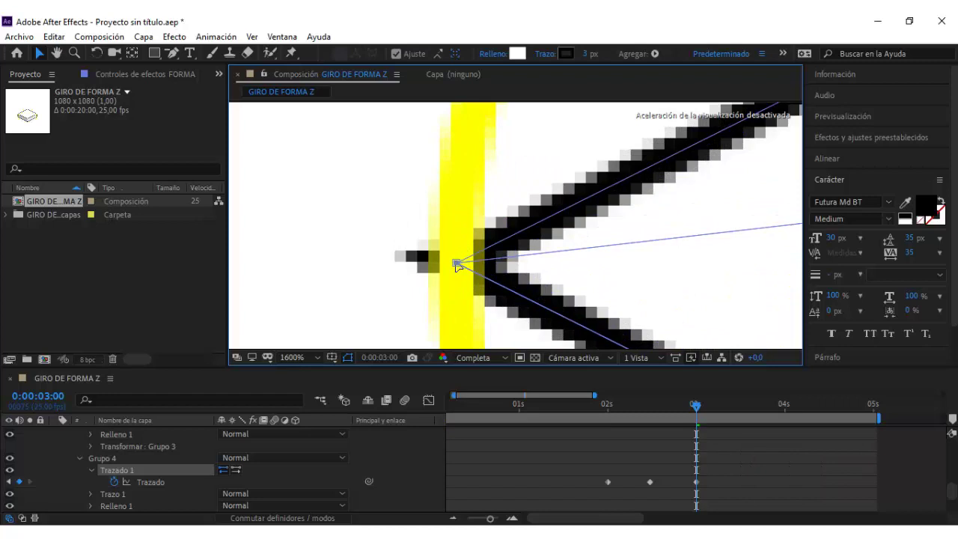
scroll(458, 263, "down", 3)
scroll(462, 212, "down", 2)
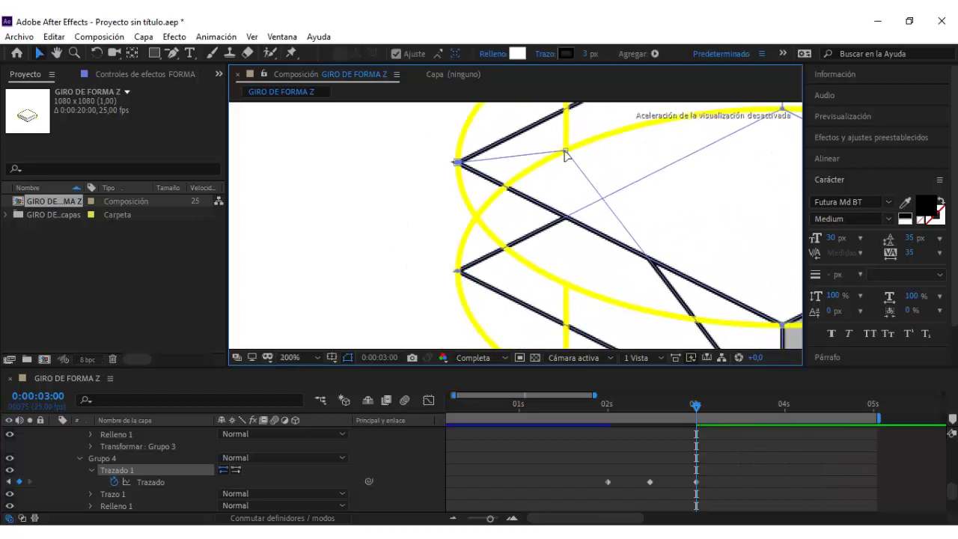
scroll(459, 269, "up", 2)
scroll(479, 200, "up", 2)
scroll(462, 202, "up", 2)
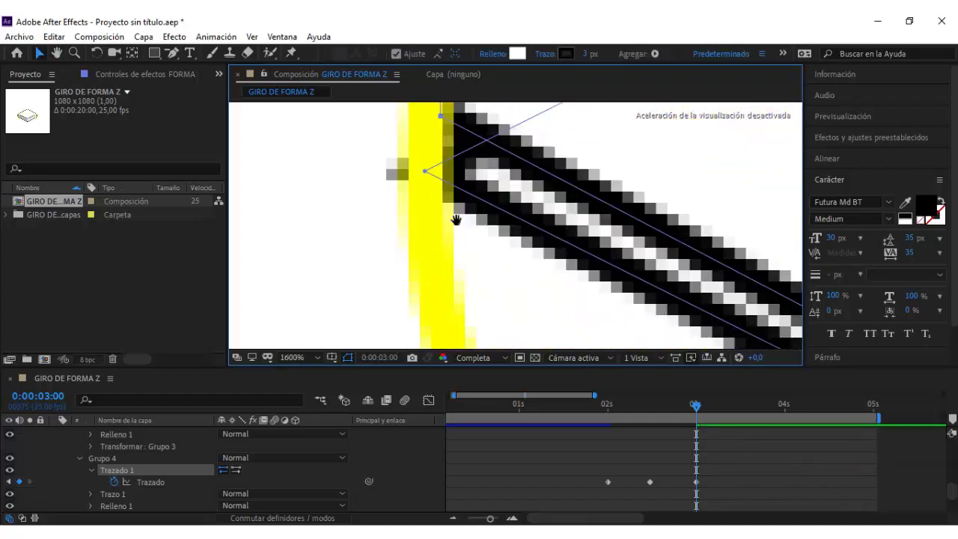
left_click_drag(469, 192, 453, 239)
left_click_drag(452, 241, 453, 241)
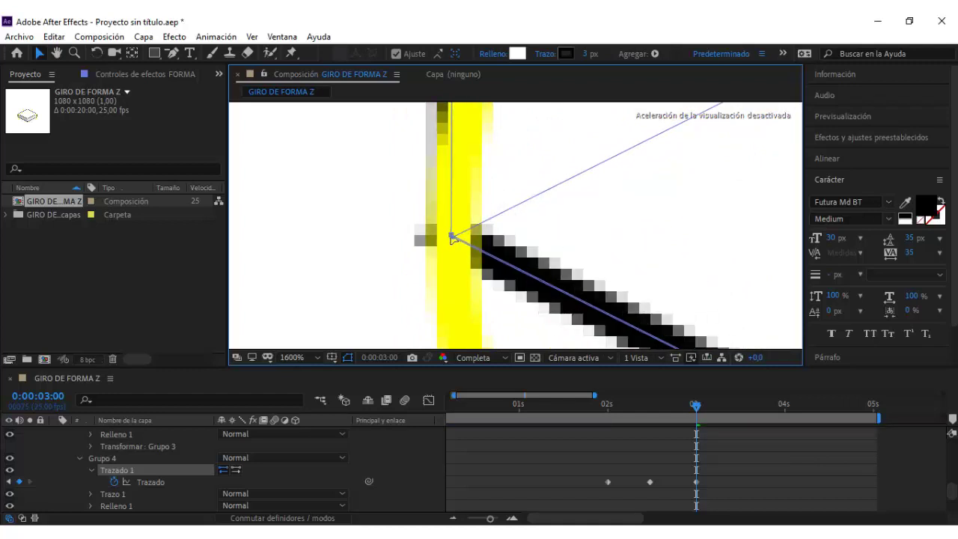
left_click(298, 357)
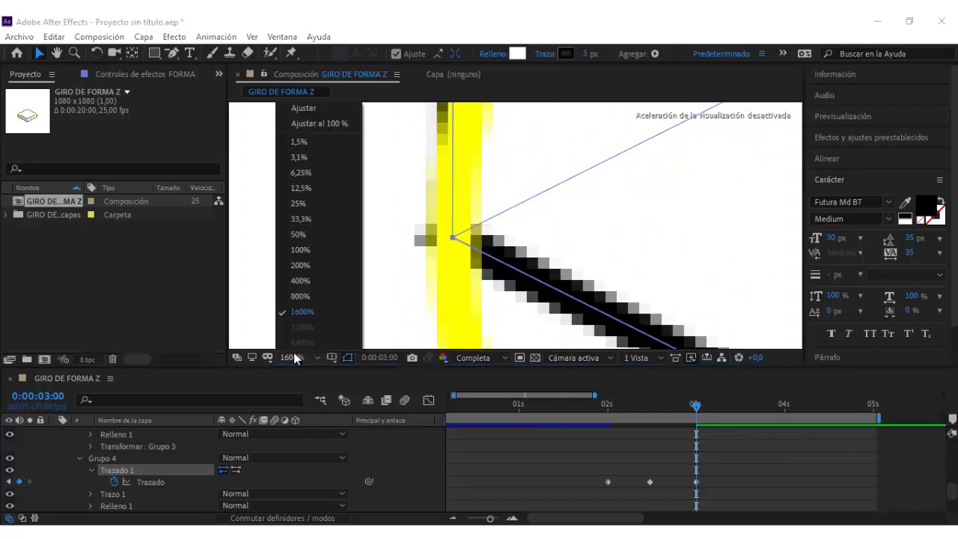
left_click(338, 130)
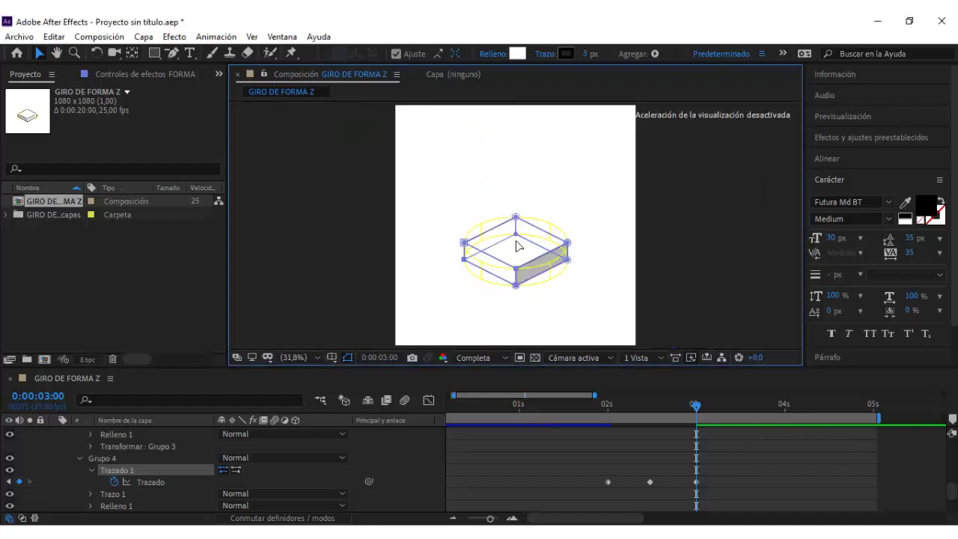
Step: Apply Desacelerac./Acelerac. suave to Grupo 4's three path keyframes
scroll(517, 242, "up", 3)
left_click_drag(524, 222, 512, 176)
key("F9")
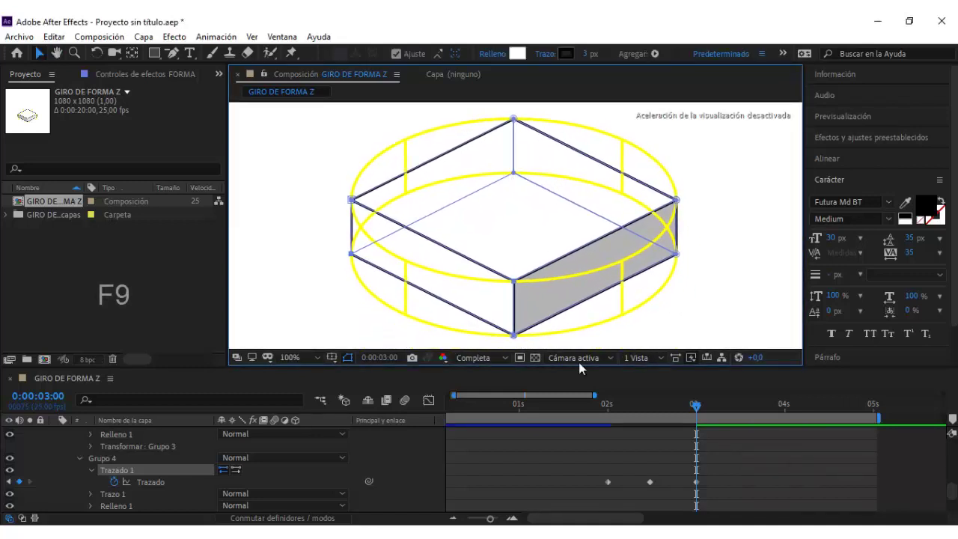
left_click_drag(713, 488, 606, 458)
right_click(649, 483)
mouse_move(703, 531)
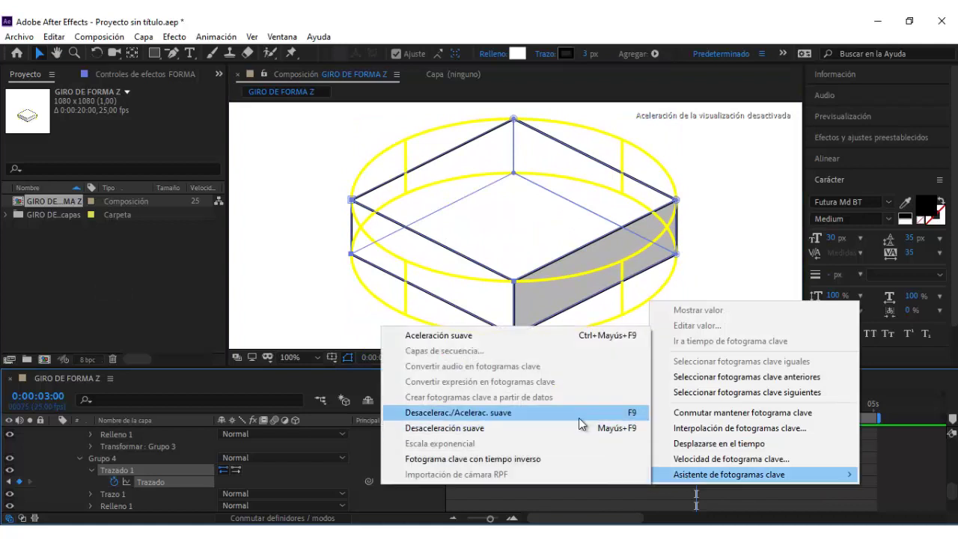
left_click(449, 412)
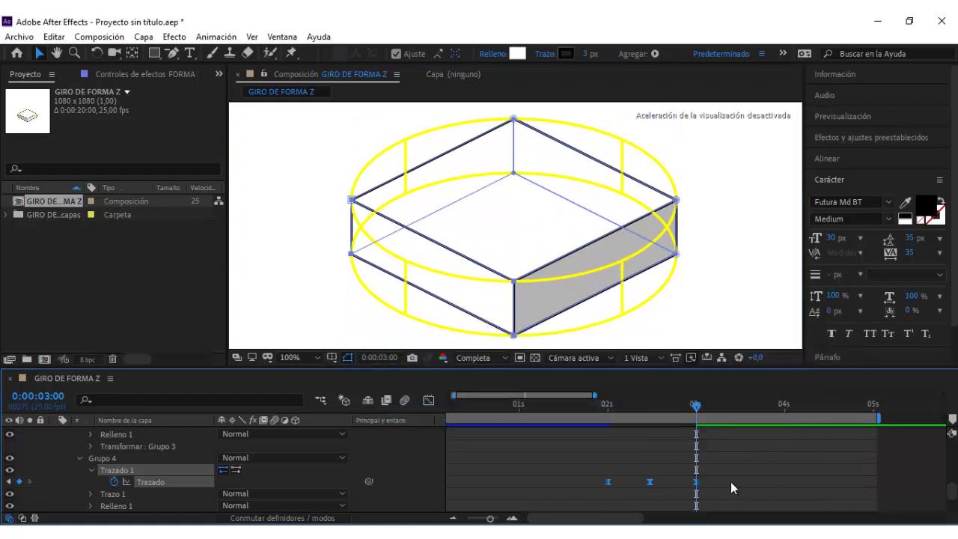
Step: Set the middle path keyframe to Desplazarse en el tiempo and check the Graph Editor
left_click(647, 482)
right_click(648, 483)
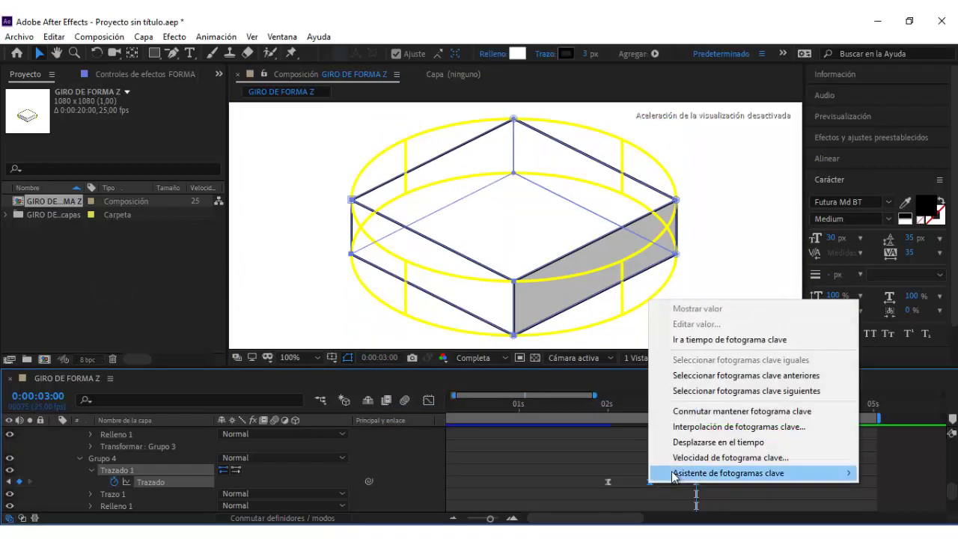
left_click(717, 446)
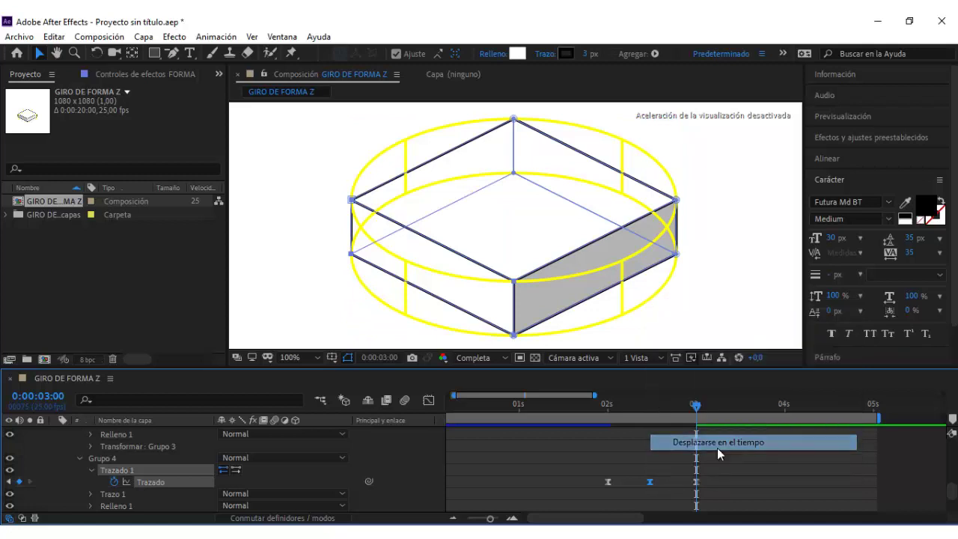
right_click(650, 483)
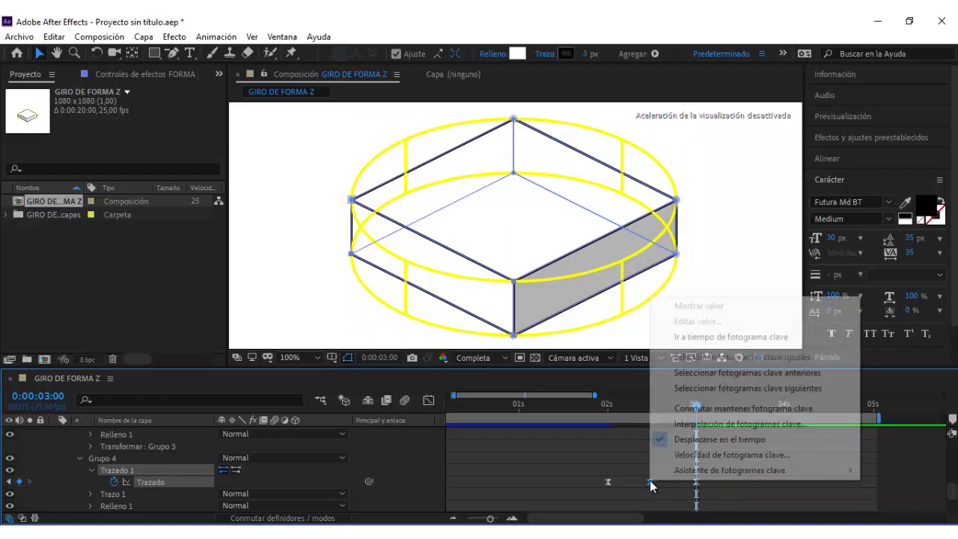
left_click(664, 443)
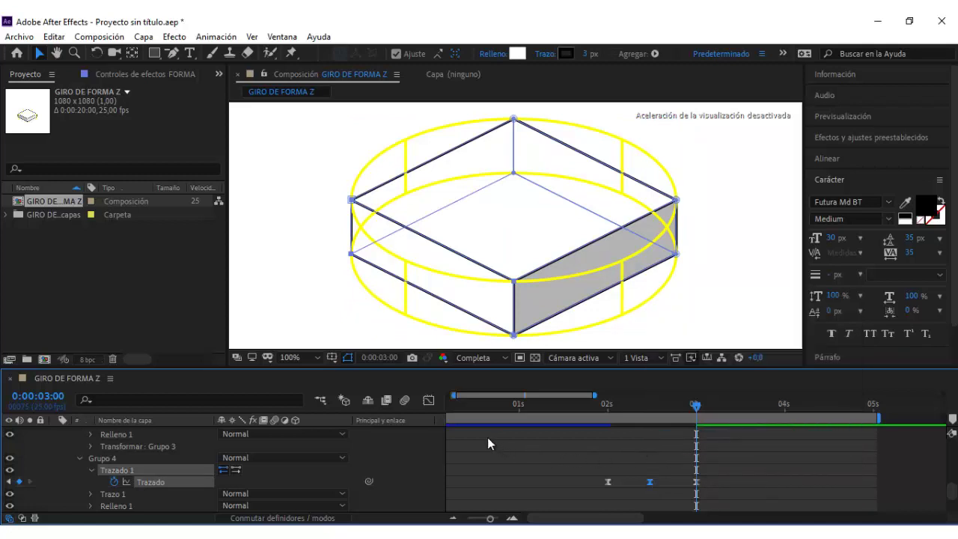
left_click(428, 401)
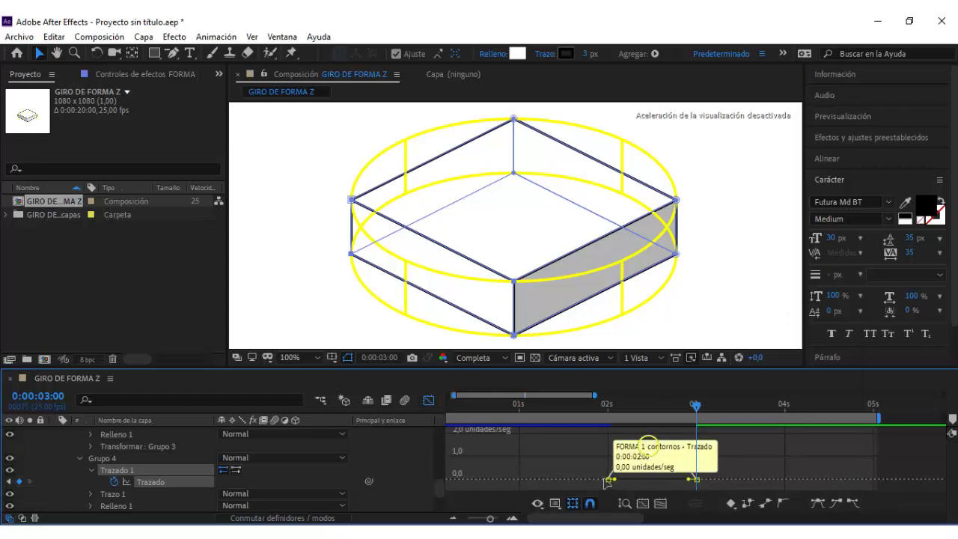
Step: Hide Grupo 5, Grupo 6 and the yellow reference layer
left_click(428, 399)
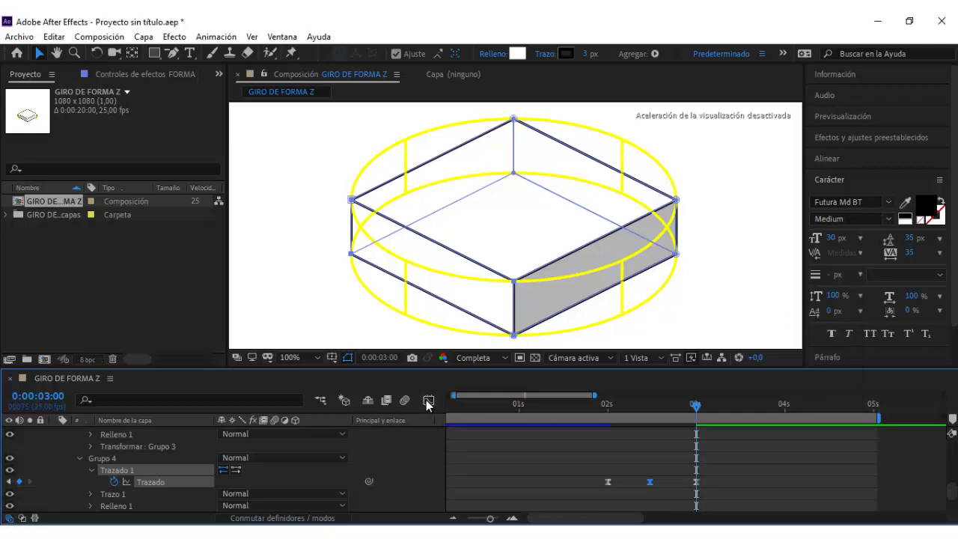
scroll(137, 449, "up", 2)
scroll(136, 449, "down", 3)
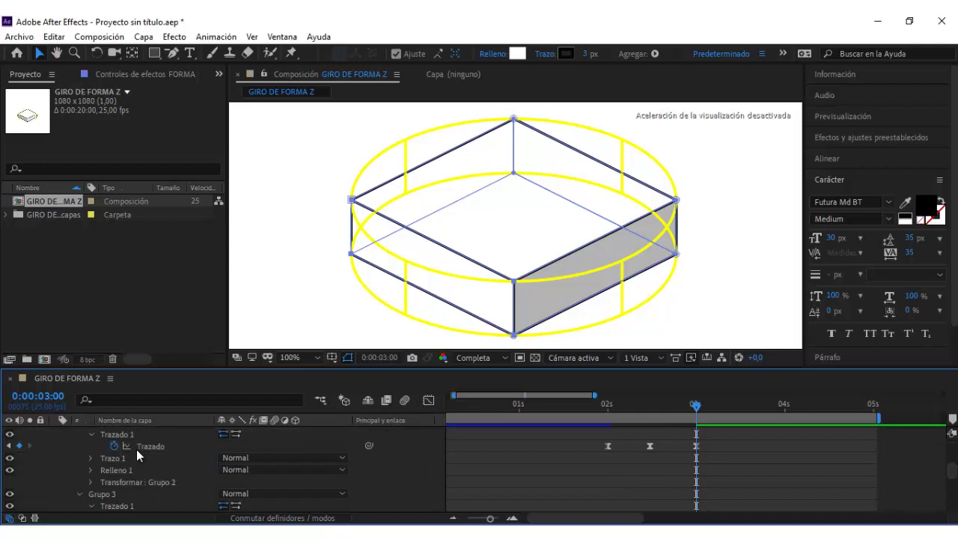
scroll(136, 449, "down", 3)
left_click(102, 472)
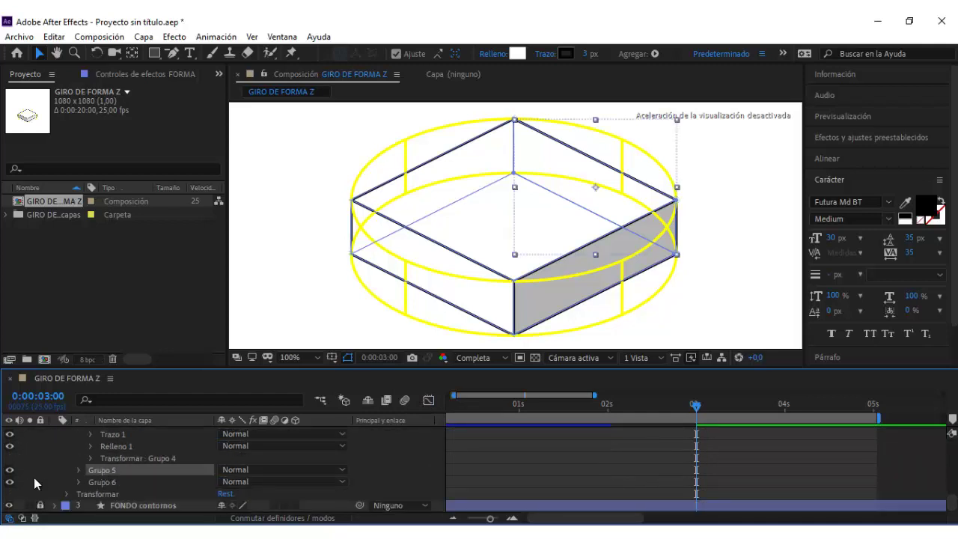
left_click(10, 470)
left_click(99, 482)
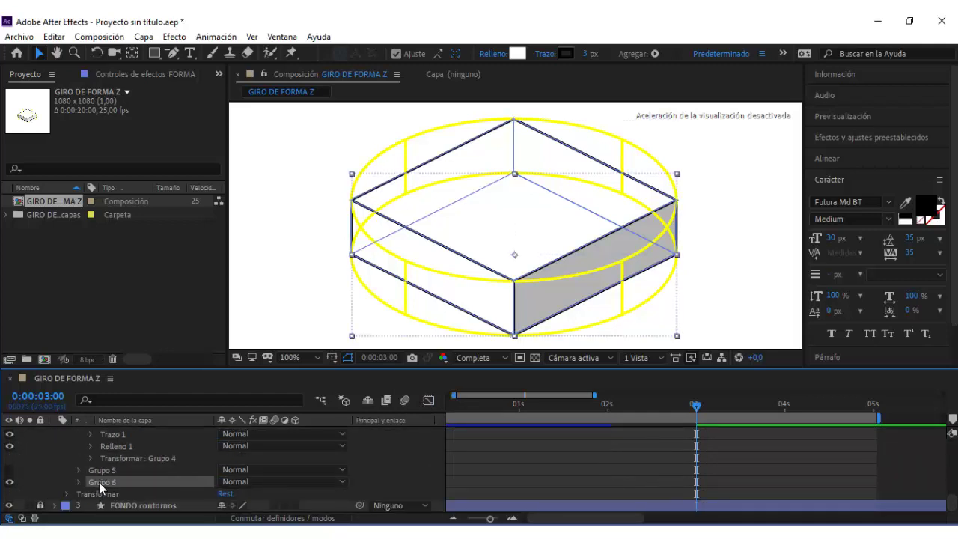
left_click(10, 482)
scroll(112, 465, "up", 2)
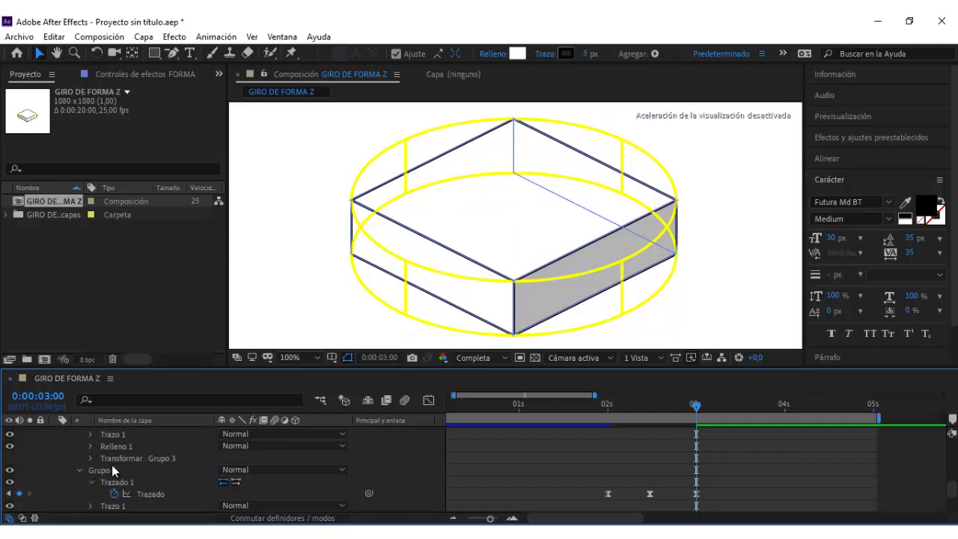
scroll(113, 463, "up", 5)
left_click(10, 433)
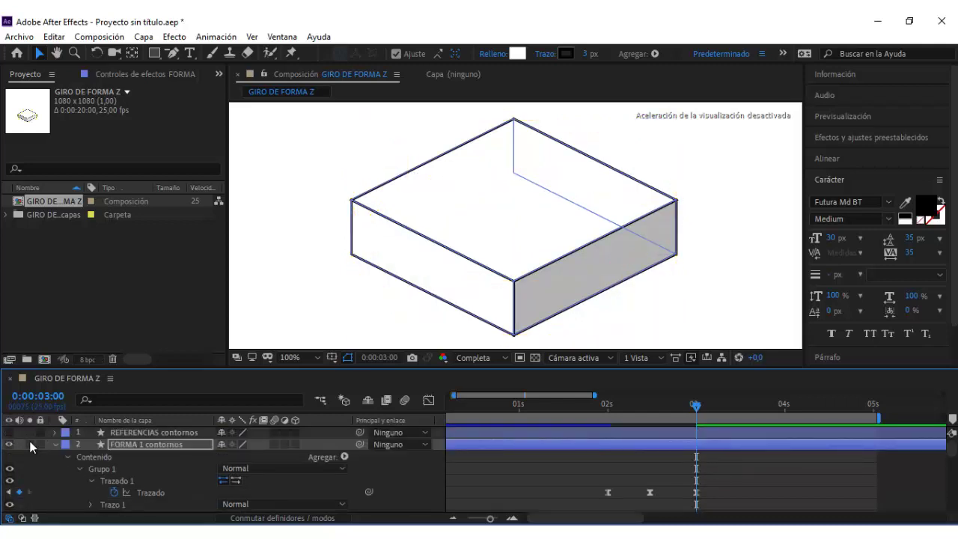
Step: Show only FORMA 1 contornos's animated paths with U and preview from near 2 seconds
left_click(124, 447)
key("u")
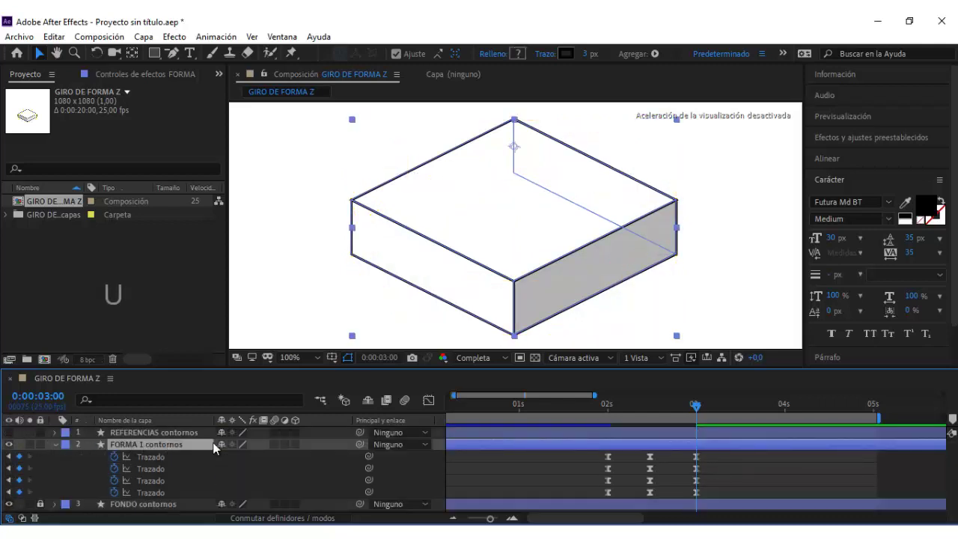
left_click(593, 406)
key("space")
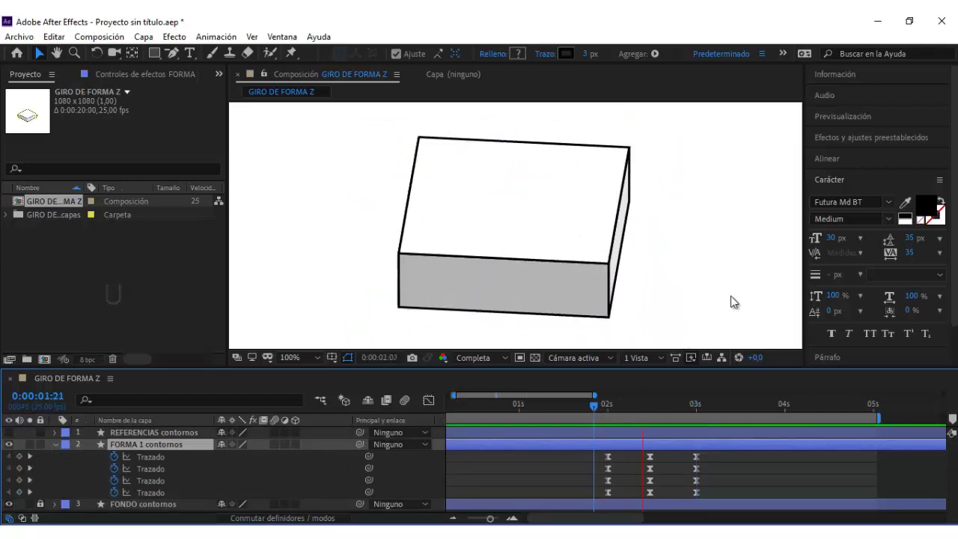
Step: Preview the box rotation from 1:16 and 1:13, then select and collapse FORMA 1 contornos
left_click(724, 294)
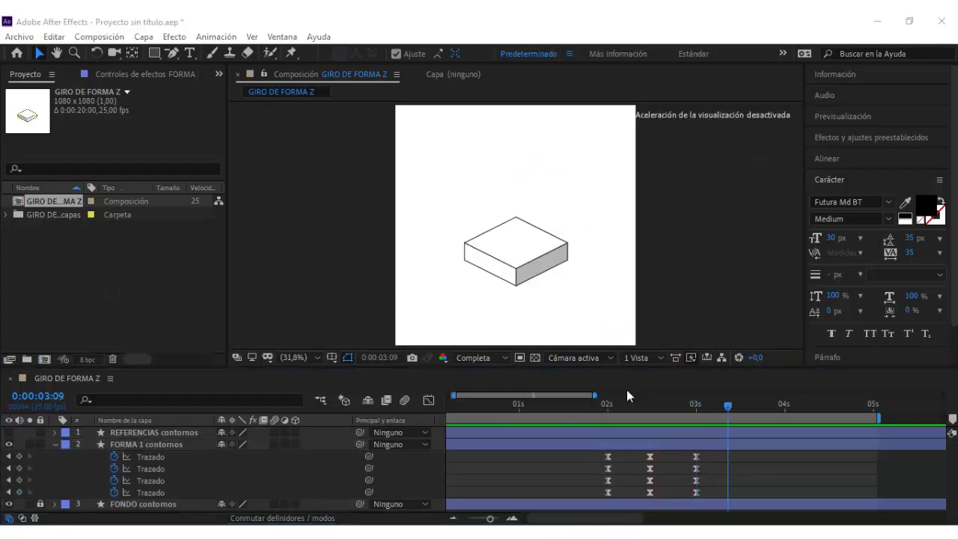
left_click(577, 407)
key("space")
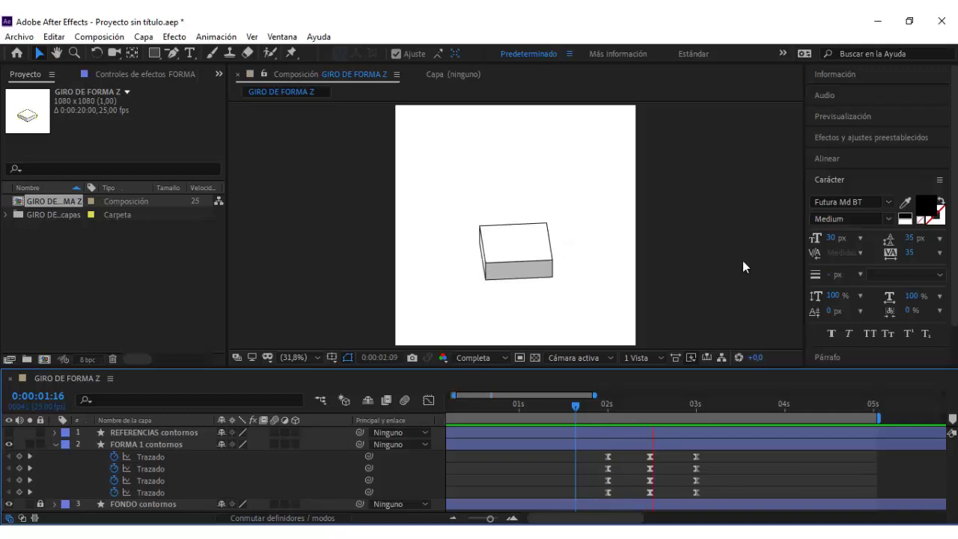
key("space")
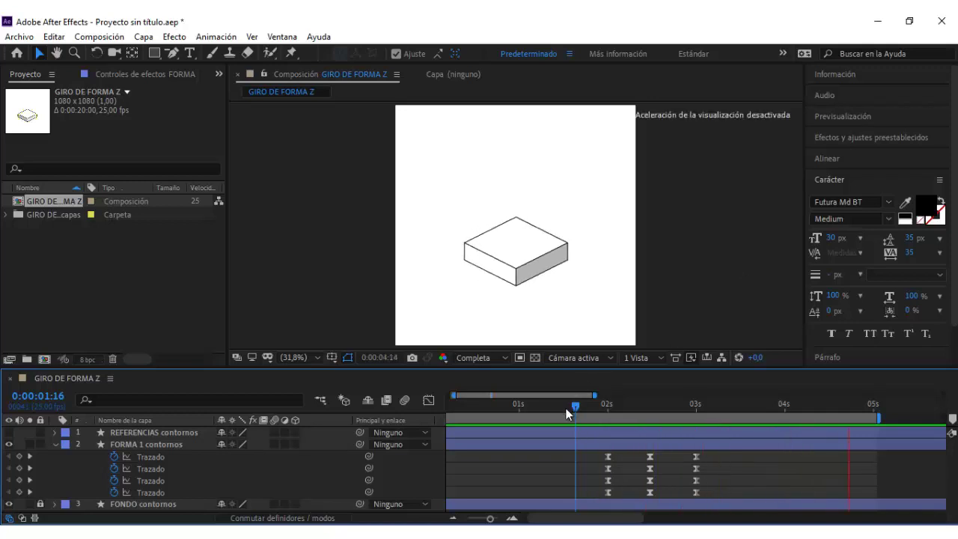
left_click(565, 407)
key("space")
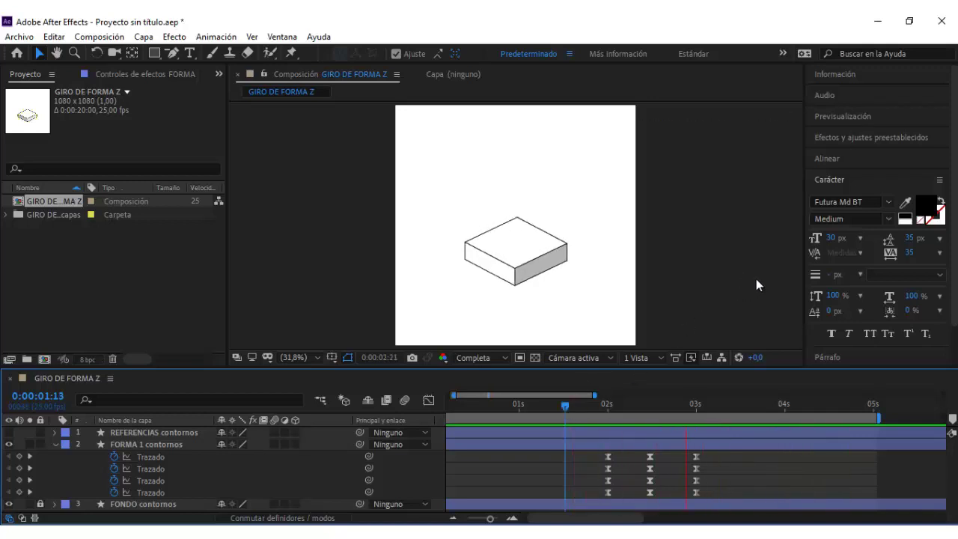
left_click(756, 279)
left_click(494, 260)
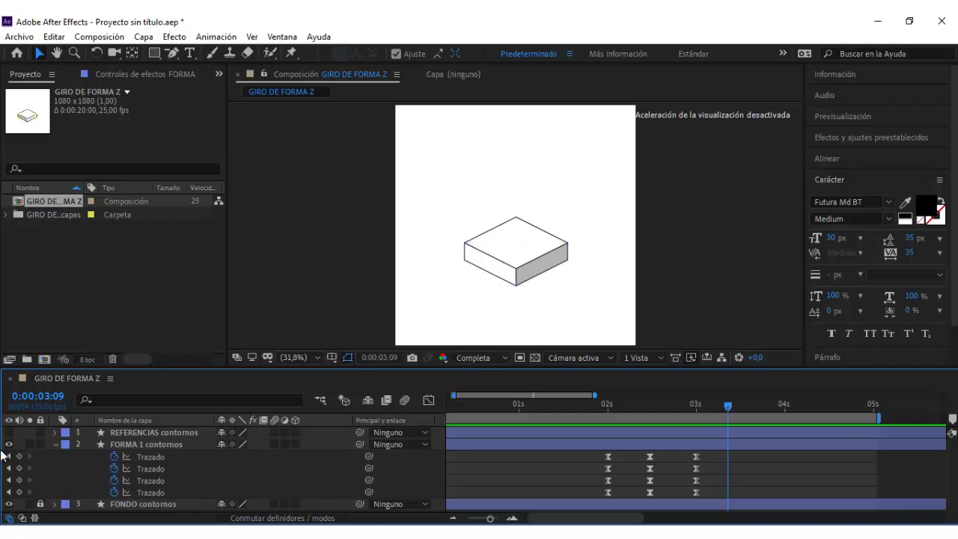
left_click(54, 445)
Step: Copy Grupo 3's light grey fill value E6E6E6
left_click(55, 445, "ctrl")
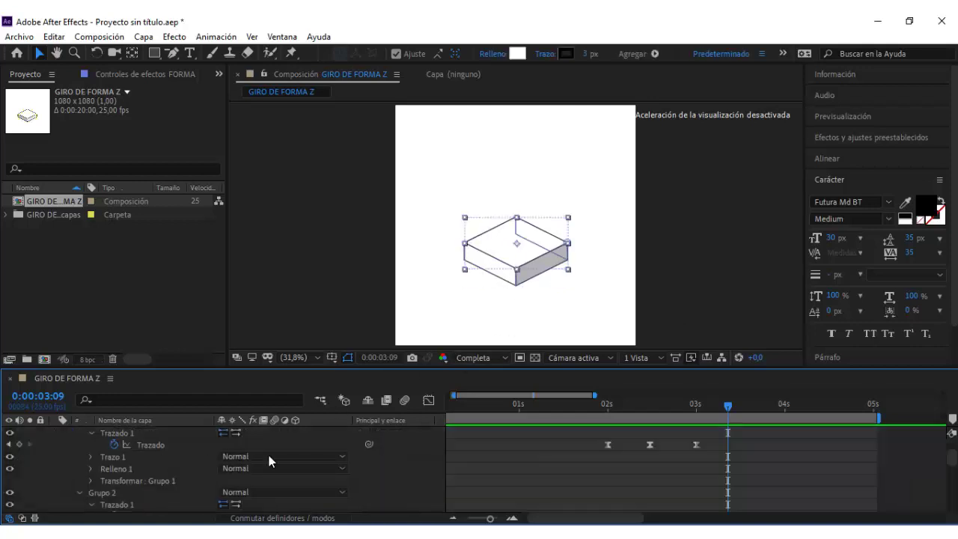
left_click_drag(628, 407, 613, 407)
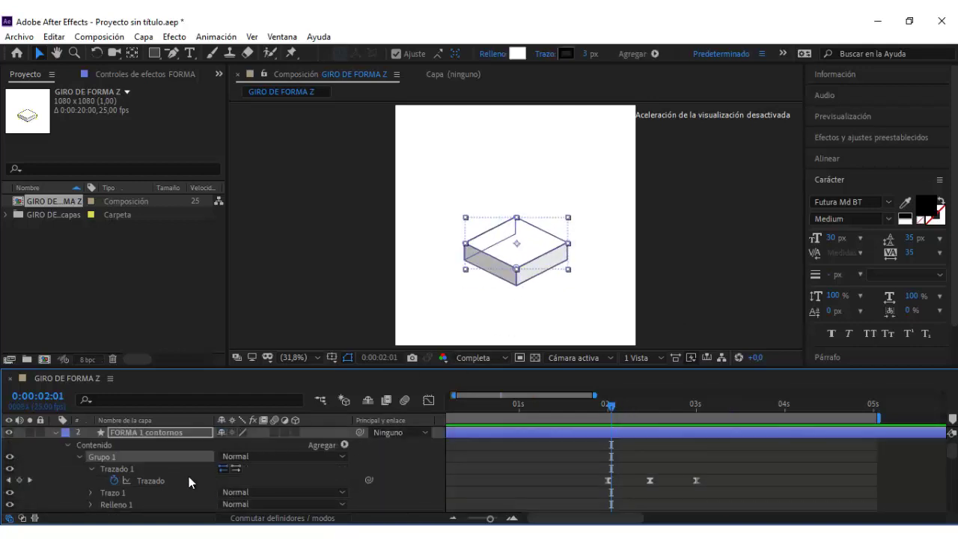
left_click(132, 490)
scroll(147, 475, "down", 1)
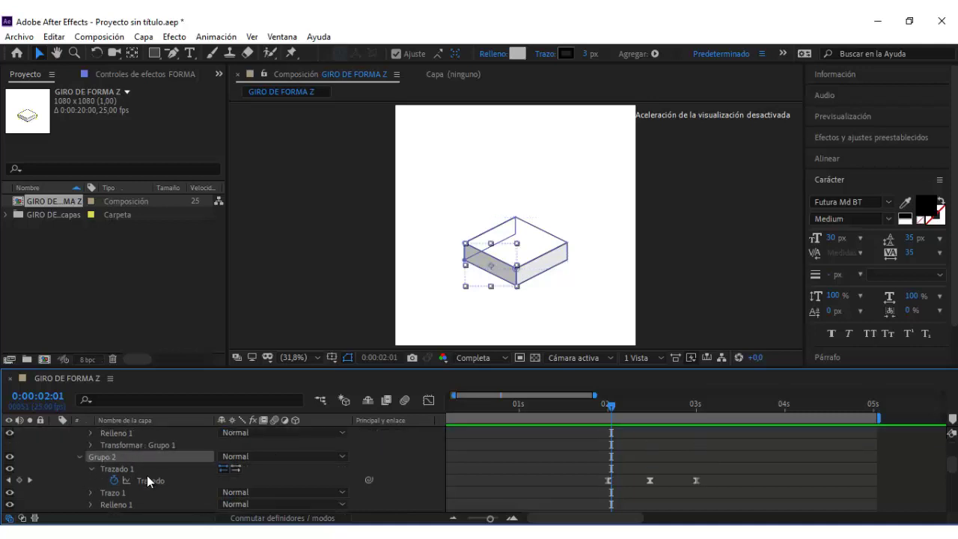
scroll(147, 475, "down", 1)
left_click(114, 494)
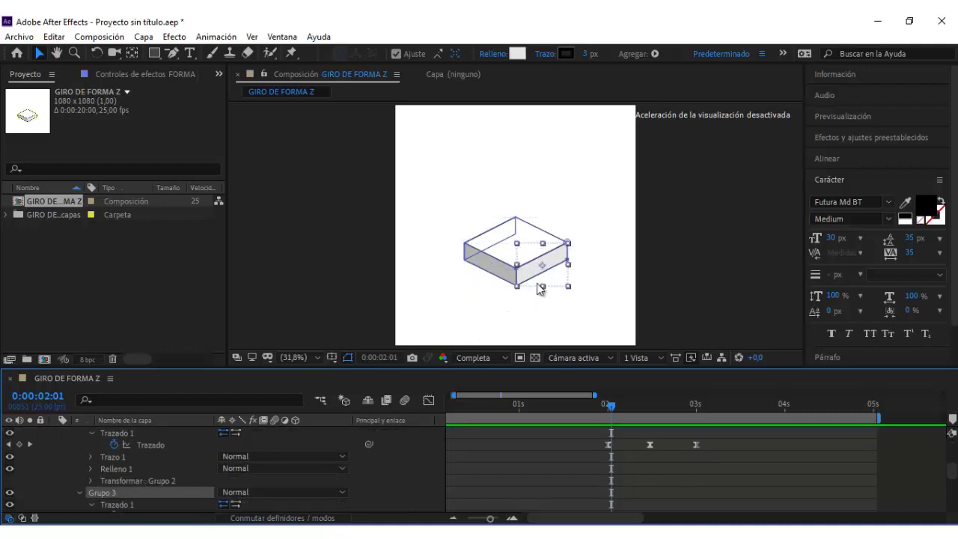
left_click(516, 54)
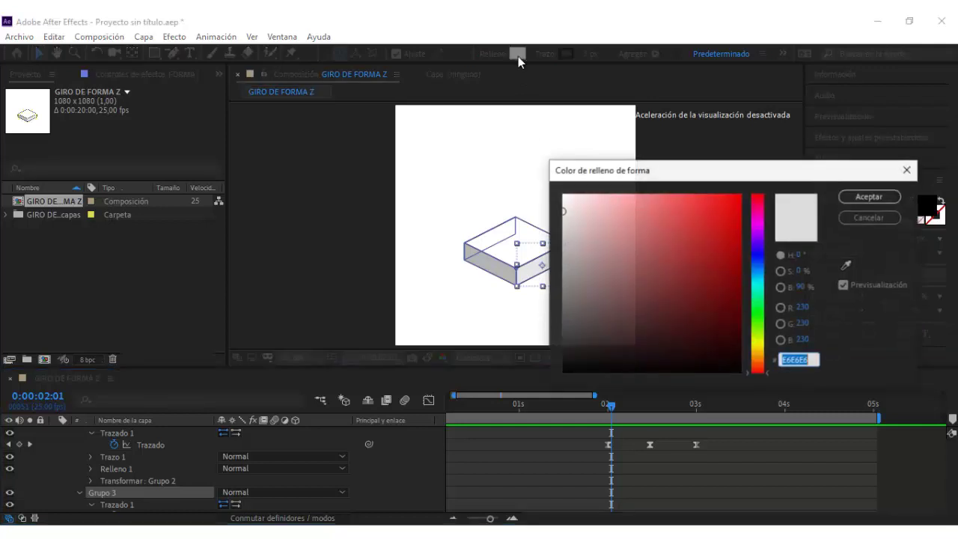
key("ctrl+c")
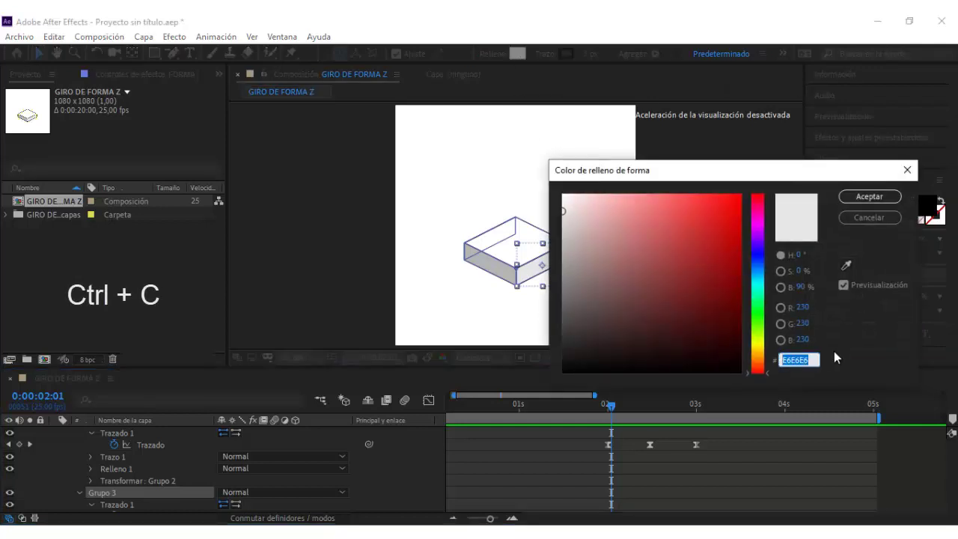
left_click(907, 170)
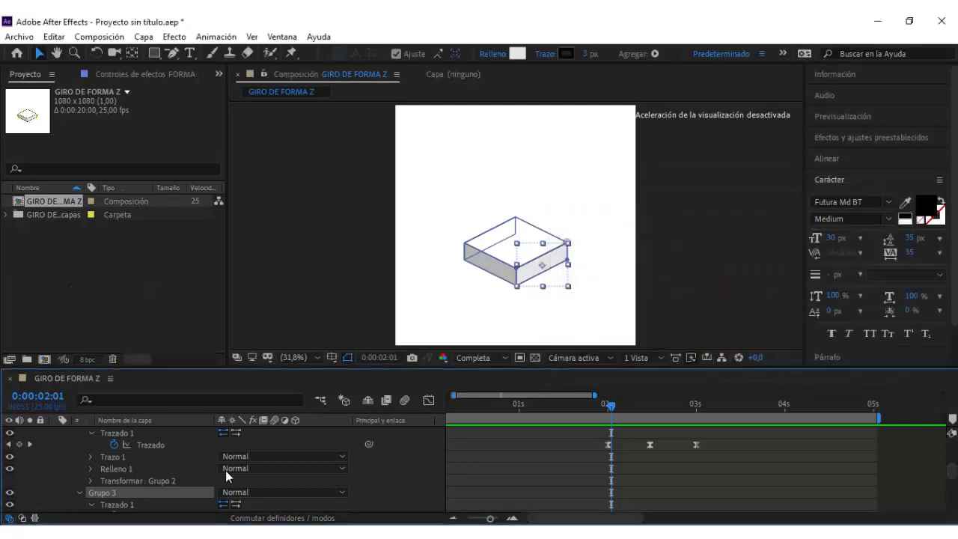
Step: Give Grupo 4 the same E6E6E6 fill colour
left_click_drag(615, 405, 695, 405)
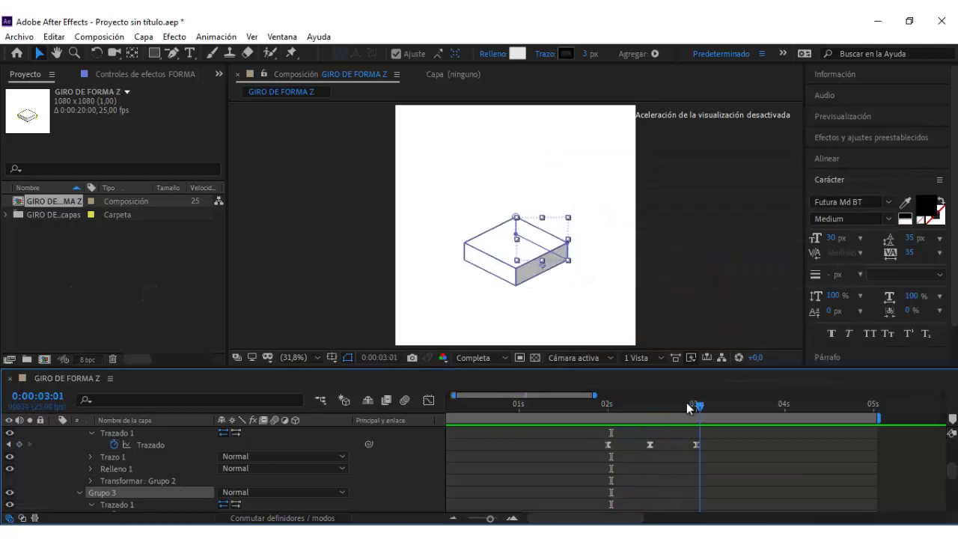
left_click(497, 274)
scroll(168, 484, "down", 3)
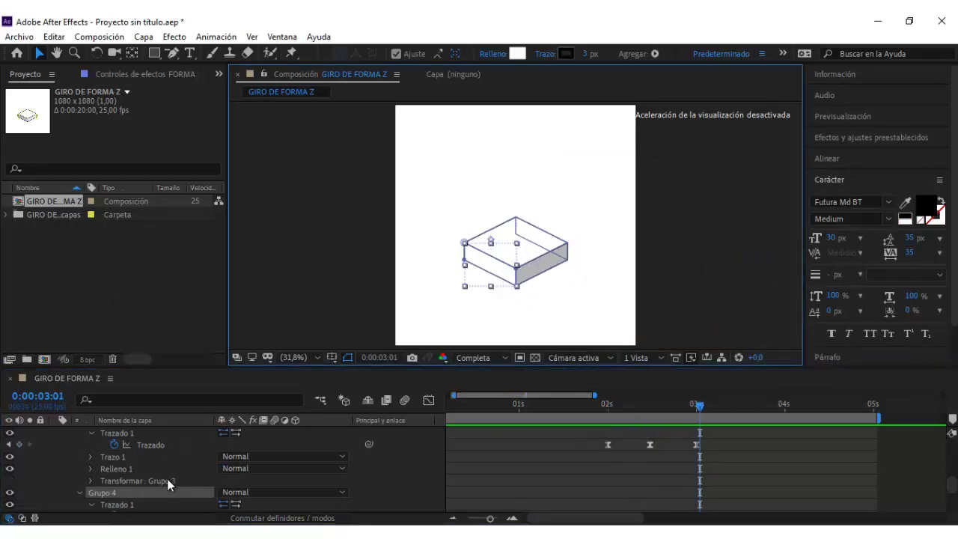
left_click(136, 491)
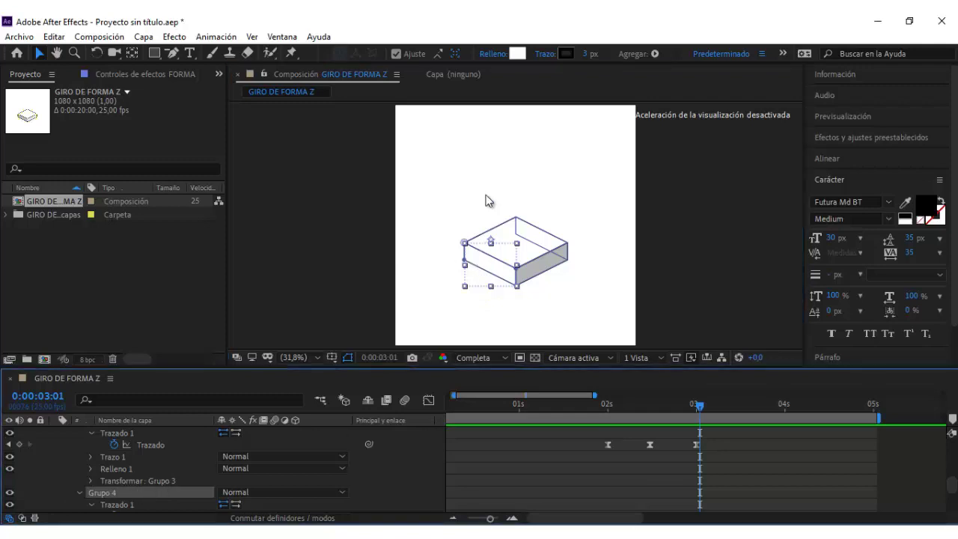
key("ctrl+v")
left_click(517, 53)
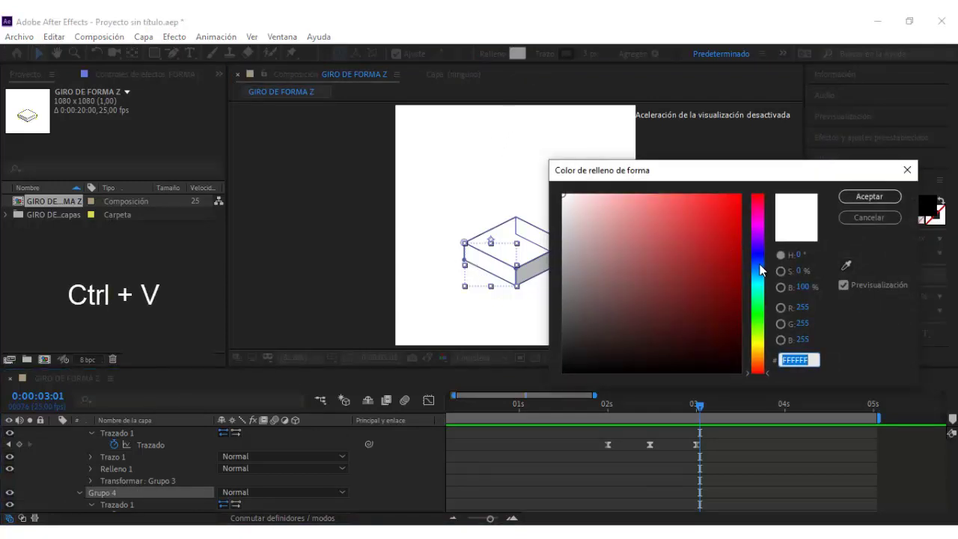
type("E6E6E6")
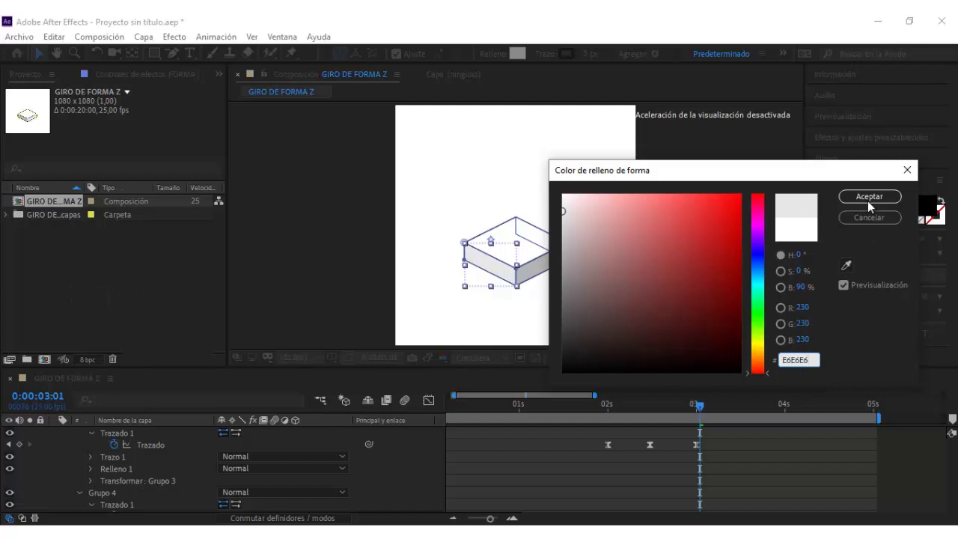
left_click(868, 197)
Step: Preview the shaded box animation from before the keyframes
left_click(587, 406)
key("space")
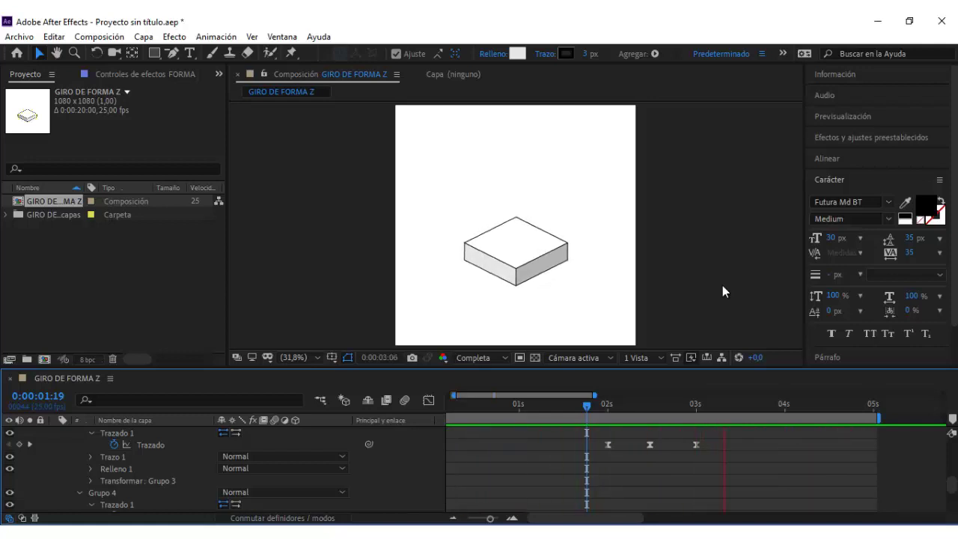
key("space")
Step: Select FORMA 1 contornos, jump to its 0:00:02:00 keyframes and move the box lower
left_click(749, 301)
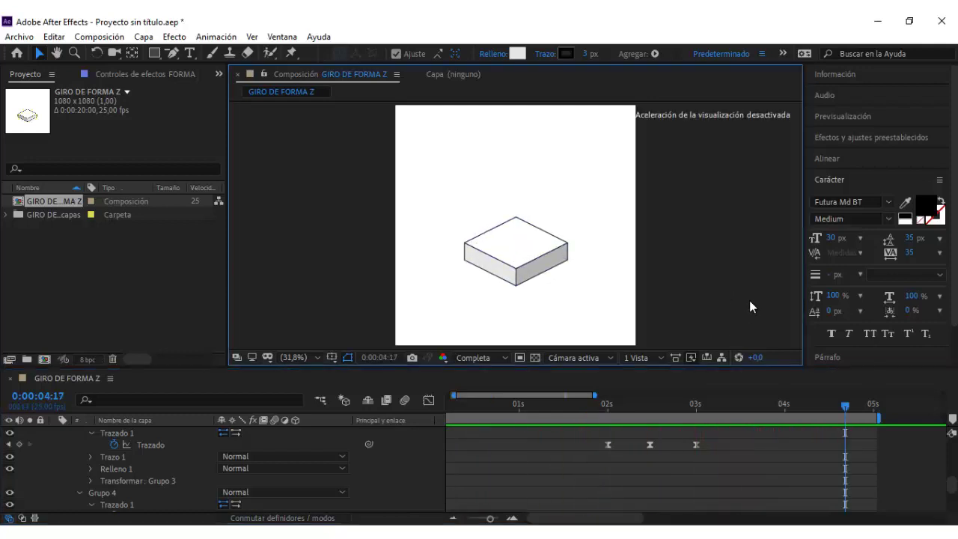
left_click(411, 459)
scroll(114, 459, "up", 10)
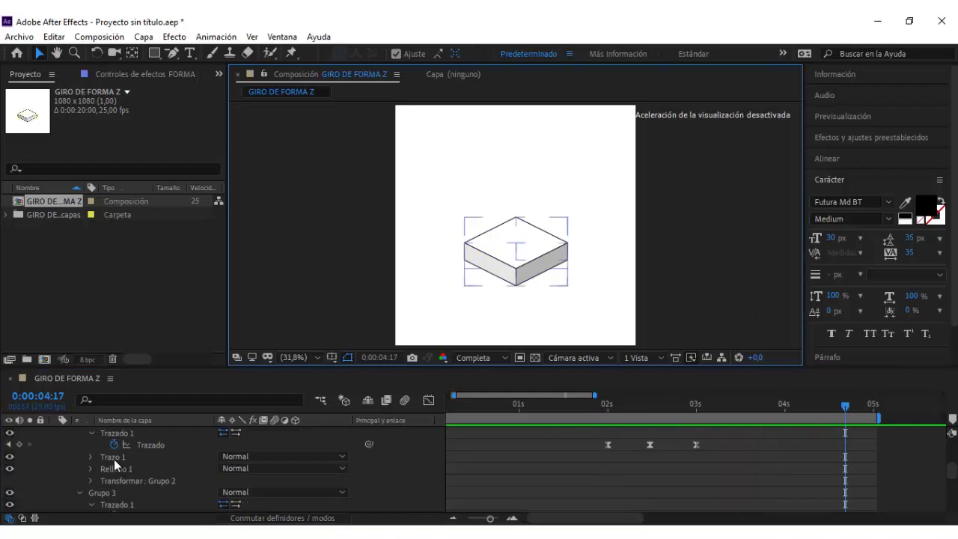
left_click(54, 433)
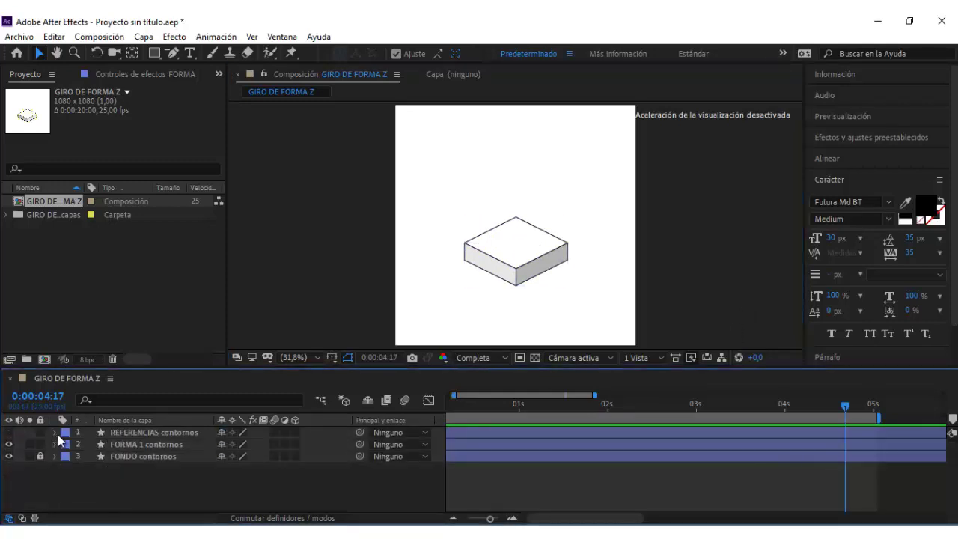
left_click(129, 446)
left_click(128, 446)
key("u")
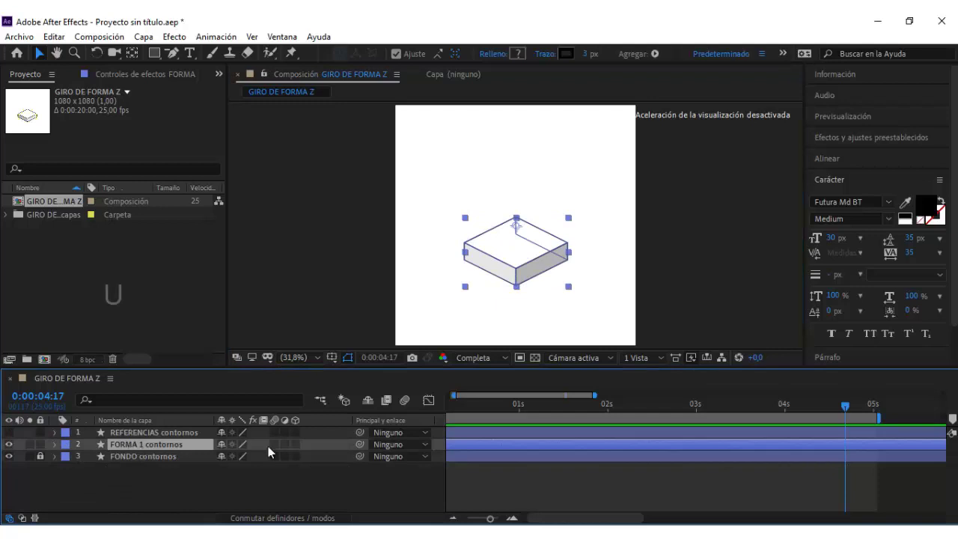
left_click(637, 404)
key("j")
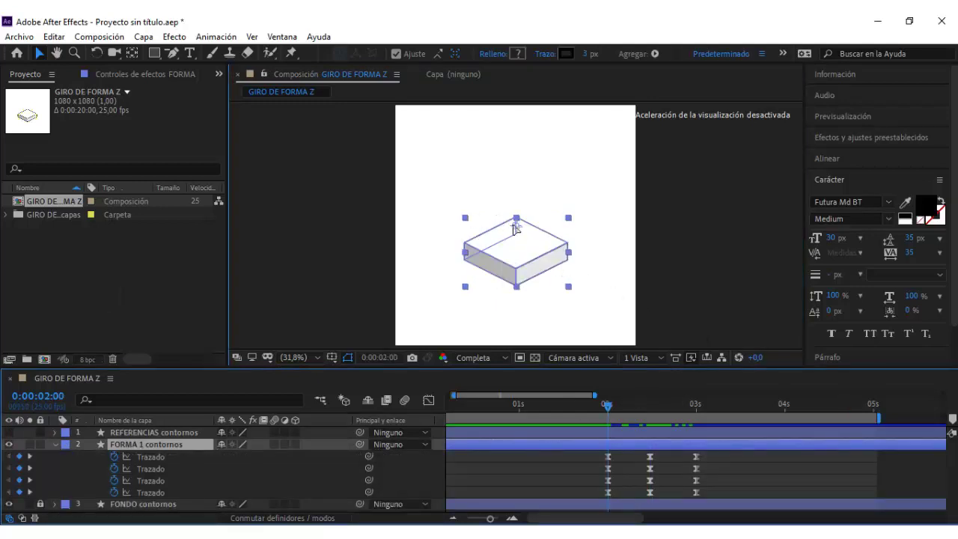
left_click_drag(508, 222, 519, 254)
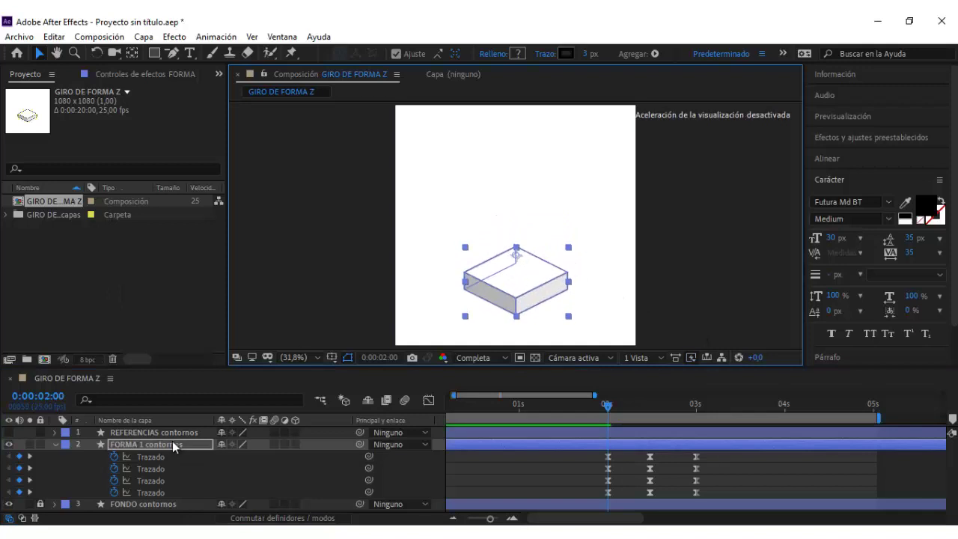
Step: Duplicate the box four times, raising each copy onto the stack
key("ctrl+d")
key("shift+Up")
key("shift+Up")
key("shift+Up")
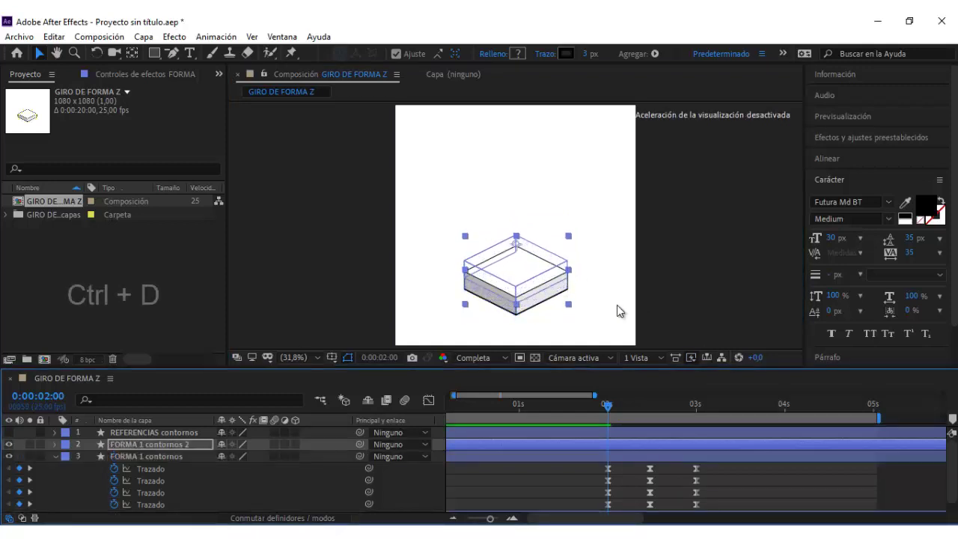
key("shift+Up")
key("shift+Up")
key("shift+Up")
key("ctrl+d")
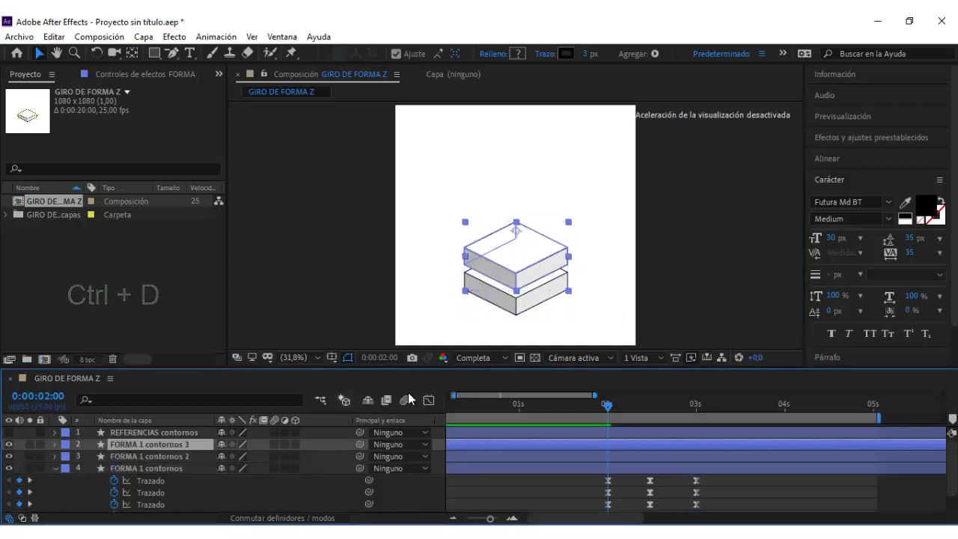
key("shift+Up")
key("shift+Up")
key("shift+Up")
key("shift+Up")
key("shift+Up")
key("shift+Up")
key("shift+Up")
key("shift+Up")
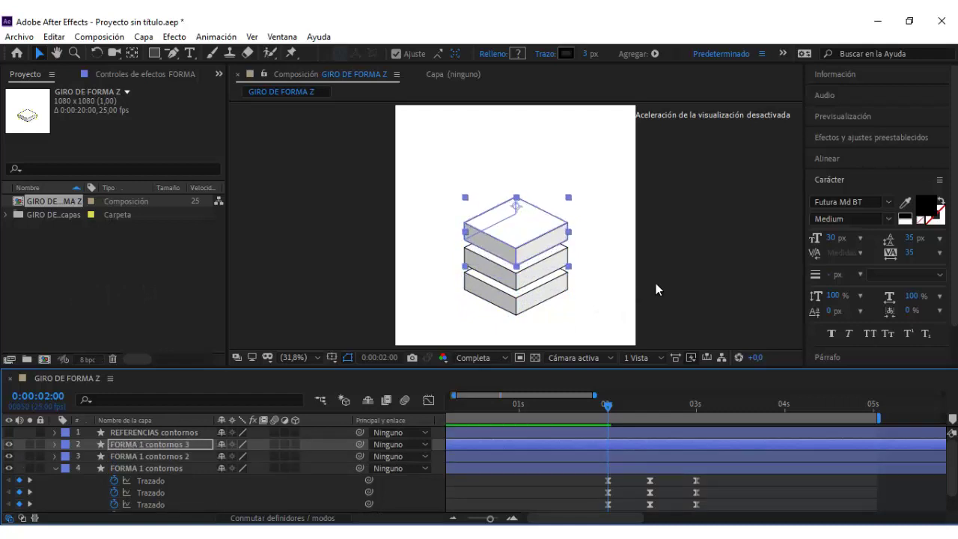
key("ctrl+d")
key("shift+Up")
key("shift+Up")
key("shift+Up")
key("shift+Up")
key("shift+Up")
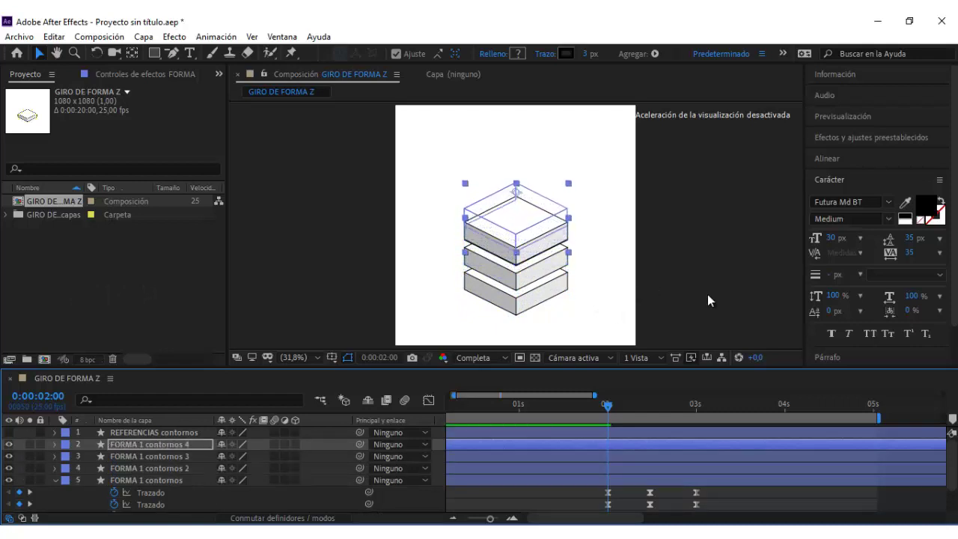
key("shift+Up")
key("shift+Up")
key("shift+Up")
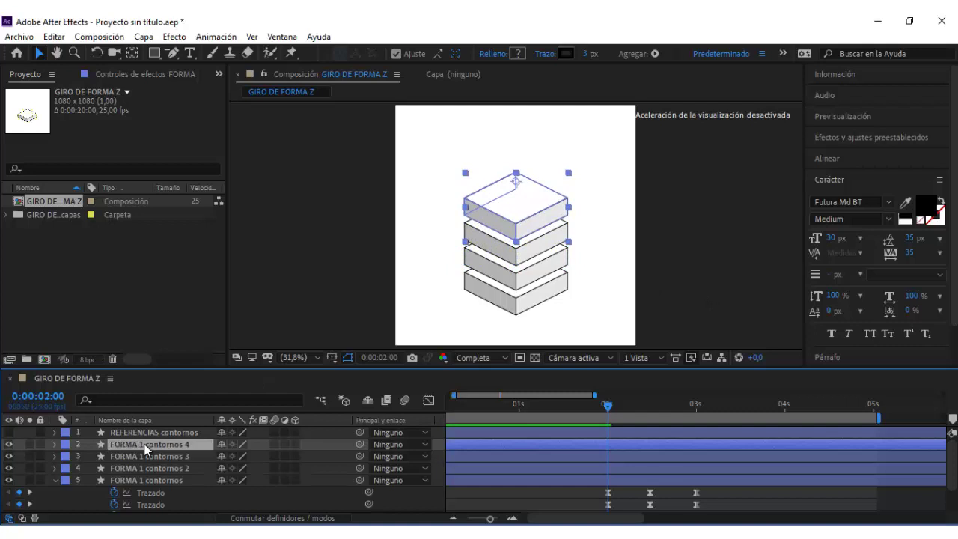
key("ctrl+d")
key("shift+Up")
key("shift+Up")
key("shift+Up")
key("shift+Up")
key("shift+Up")
key("shift+Up")
key("shift+Up")
key("shift+Up")
key("shift+Up")
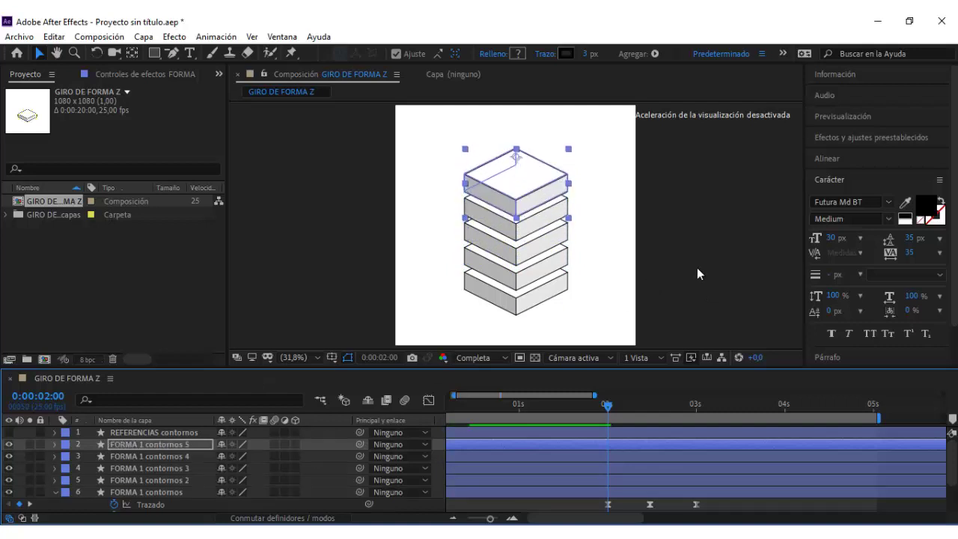
Step: Nudge the top box slightly higher and preview the five-box tower from 0:00:01:15
left_click(697, 274)
key("shift+Page_Up")
key("space")
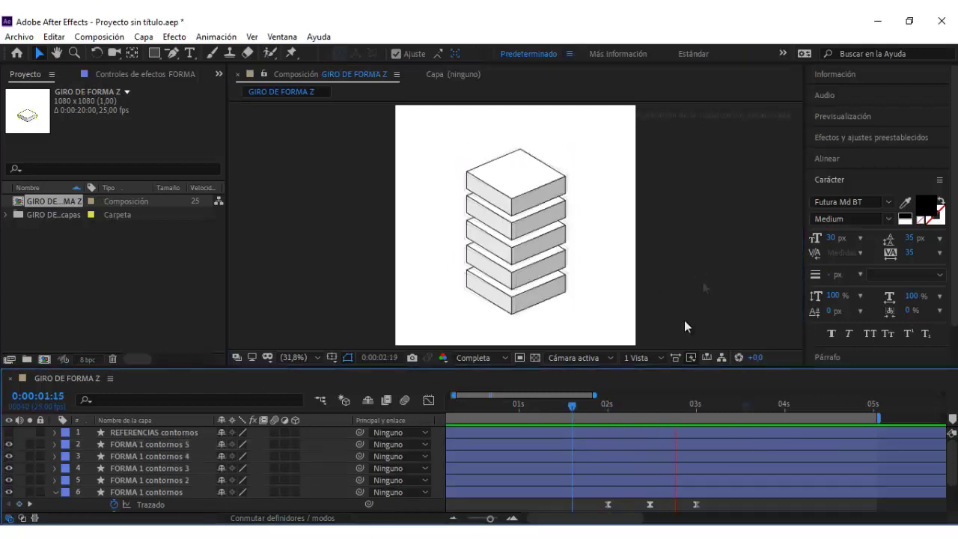
key("u")
left_click(184, 445)
Step: Shift FORMA 1 contornos 4's path keyframes a couple of frames after layer 5's at 0:00:02:00
key("u")
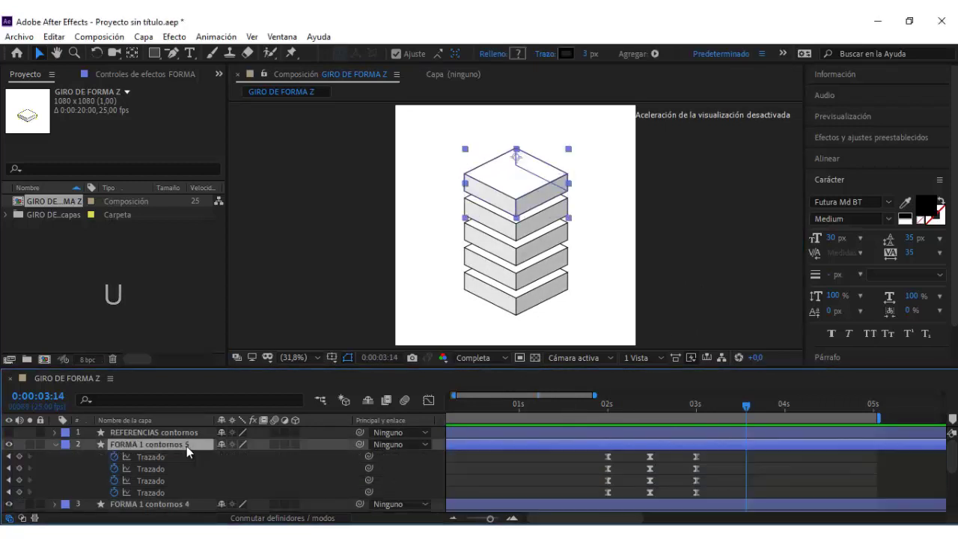
left_click_drag(629, 408, 614, 410)
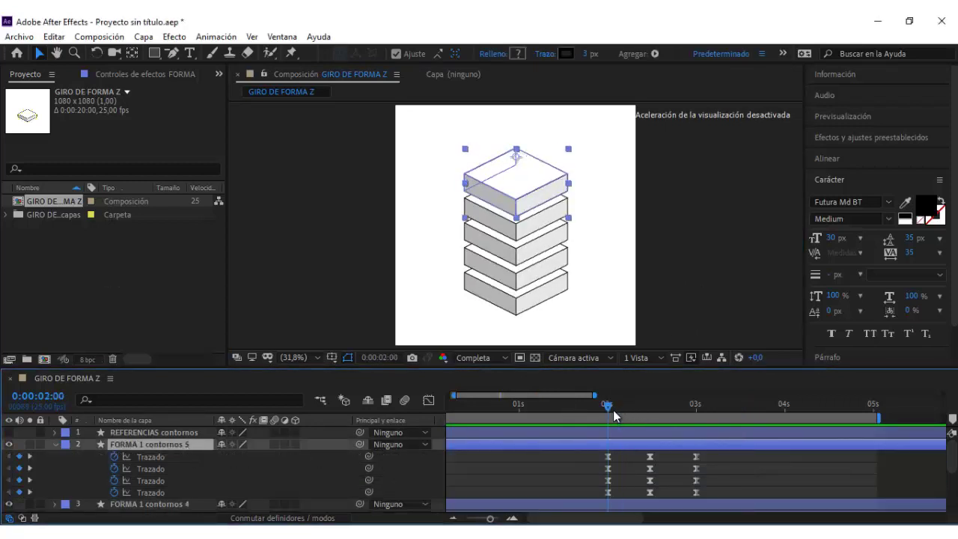
scroll(582, 457, "down", 2)
left_click(177, 469)
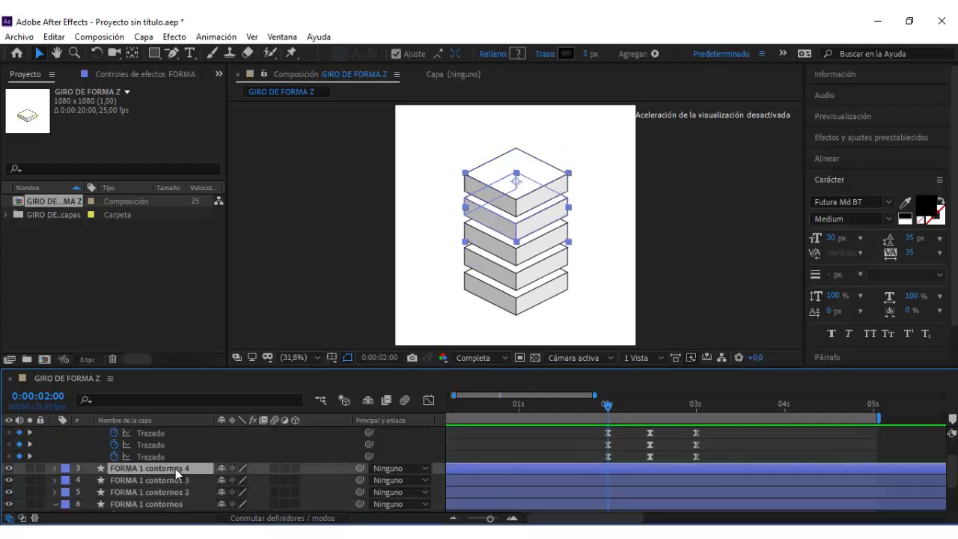
key("u")
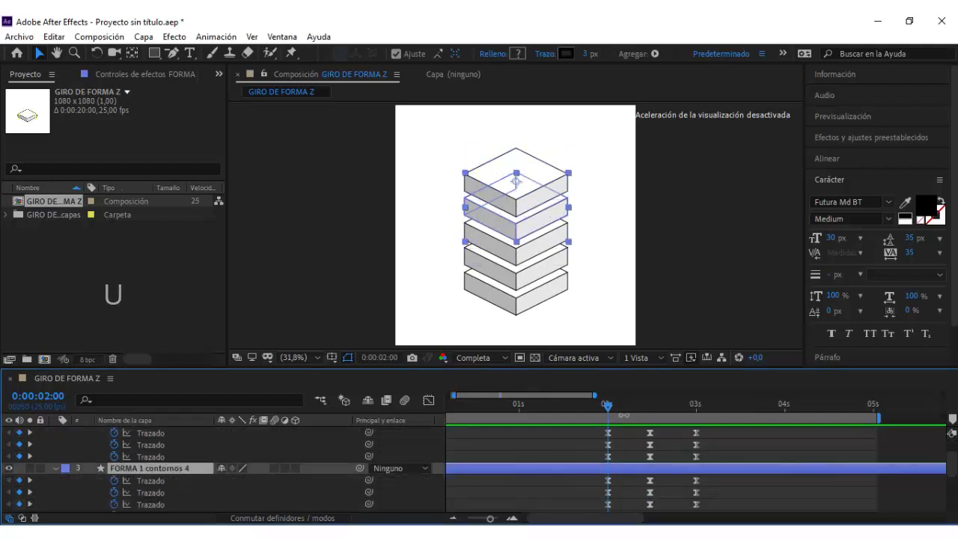
left_click_drag(611, 406, 619, 411)
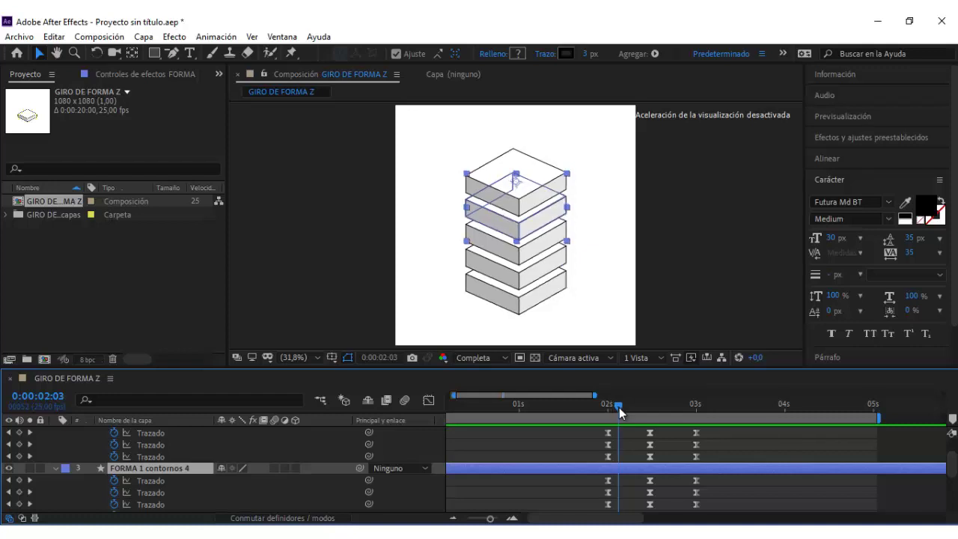
scroll(629, 457, "down", 2)
mouse_move(710, 491)
left_mouse_down()
mouse_move(603, 443)
mouse_move(616, 447)
left_mouse_up()
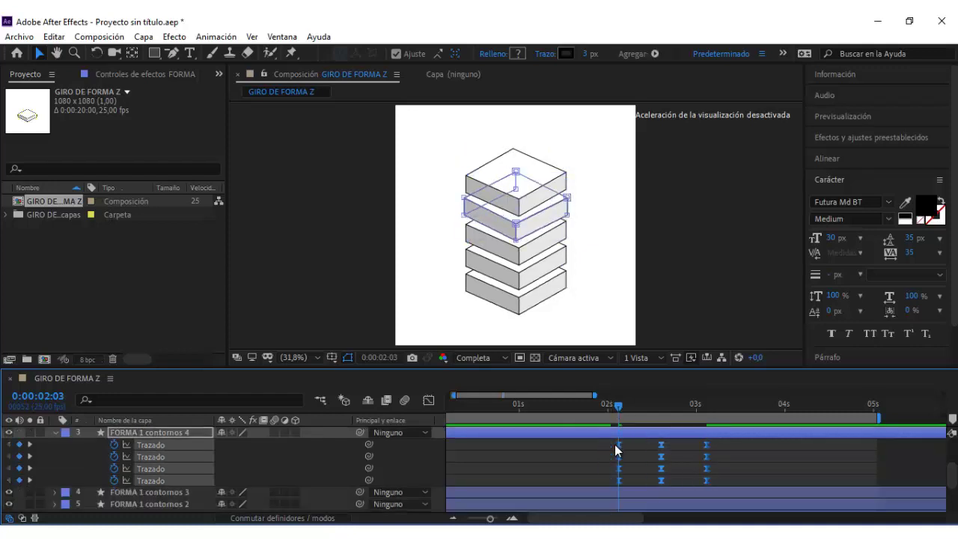
Step: Shift FORMA 1 contornos 3's path keyframes to start at 0:00:02:06
left_click_drag(621, 414, 629, 415)
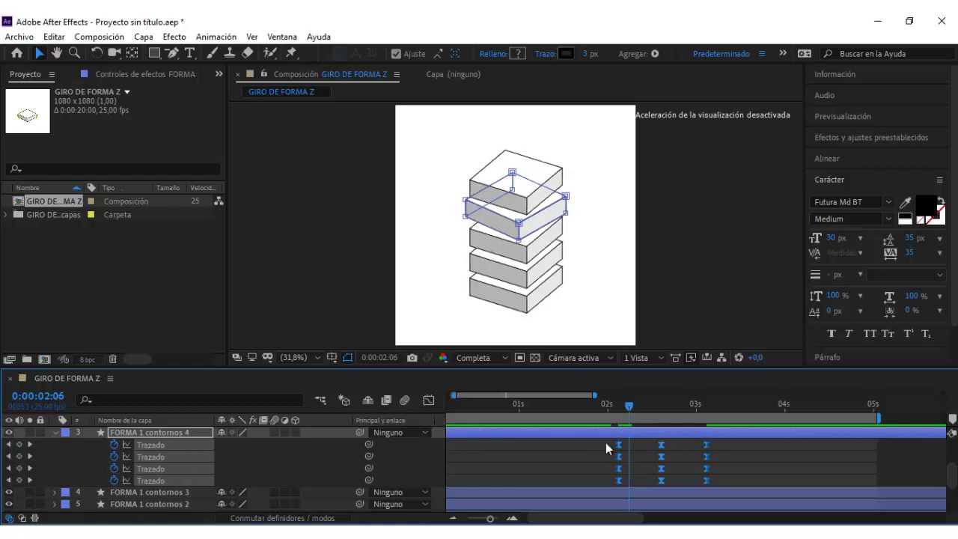
scroll(594, 454, "down", 2)
left_click(193, 458)
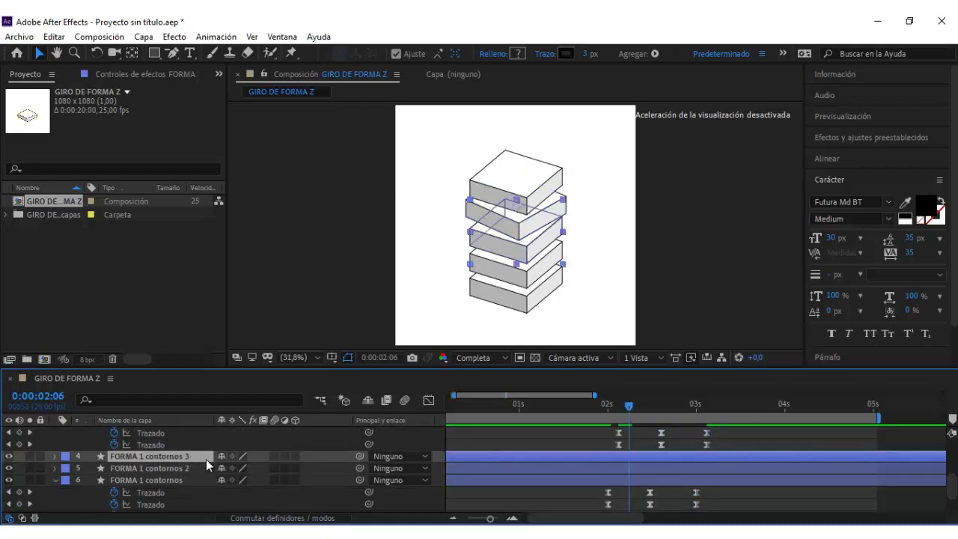
key("u")
mouse_move(707, 516)
left_mouse_down()
mouse_move(602, 467)
mouse_move(634, 470)
left_mouse_up()
scroll(603, 477, "down", 2)
Step: Shift FORMA 1 contornos 2's path keyframes to start at 0:00:02:10
left_click(178, 483)
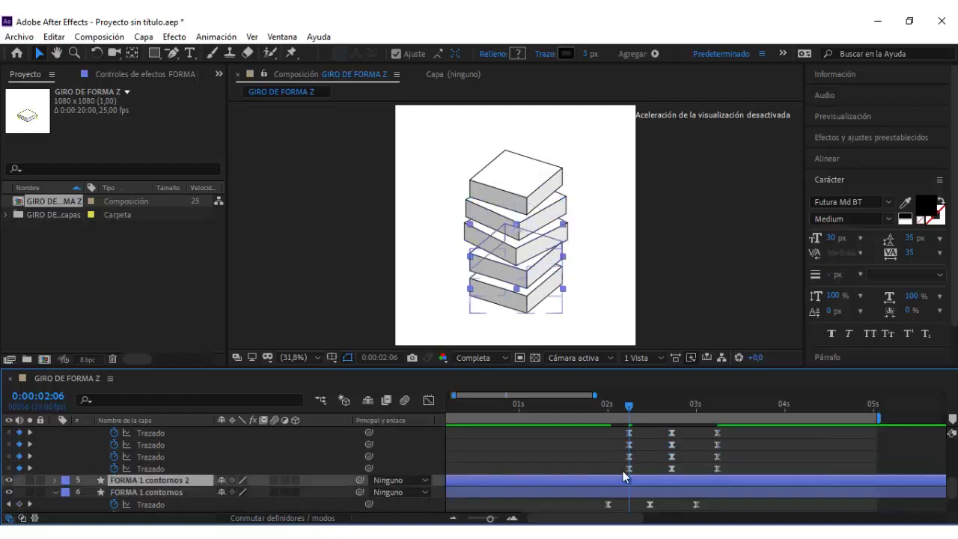
key("u")
left_click_drag(629, 412, 641, 416)
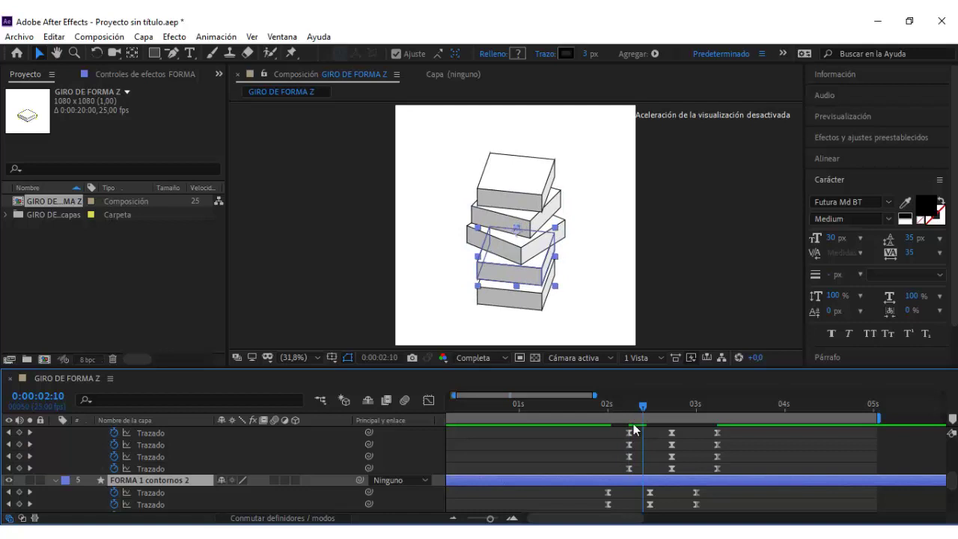
scroll(673, 471, "down", 2)
mouse_move(707, 499)
left_mouse_down()
mouse_move(603, 451)
mouse_move(640, 458)
left_mouse_up()
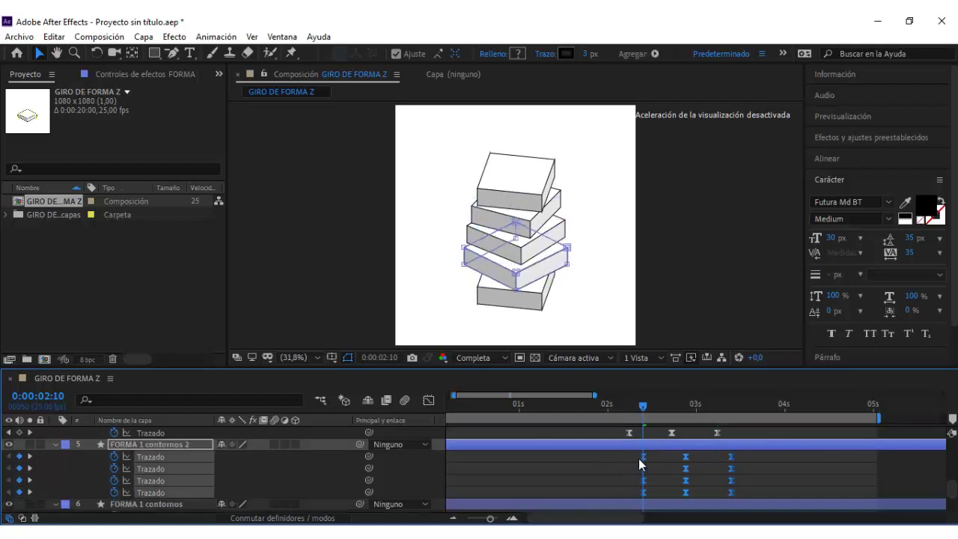
scroll(629, 448, "down", 2)
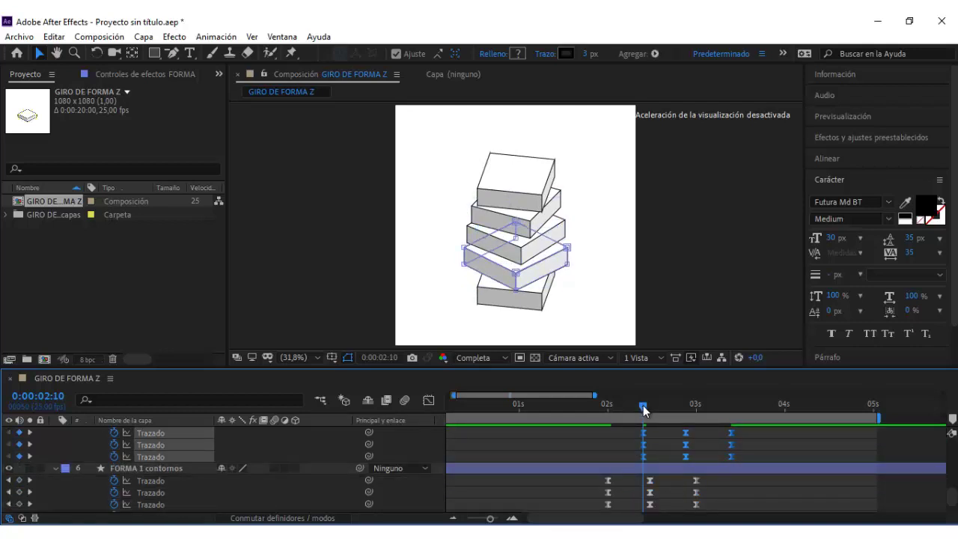
Step: Shift the bottom box's path keyframes to 0:00:02:14 and preview from 0:00:01:13
left_click_drag(643, 405, 657, 409)
scroll(677, 464, "down", 2)
mouse_move(708, 498)
left_mouse_down()
mouse_move(597, 455)
mouse_move(655, 458)
left_mouse_up()
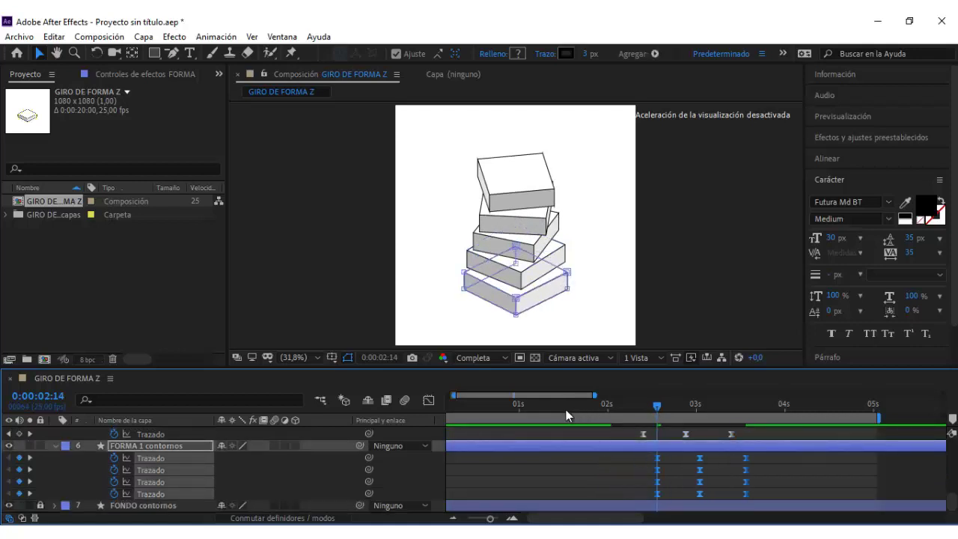
left_click(566, 410)
key("space")
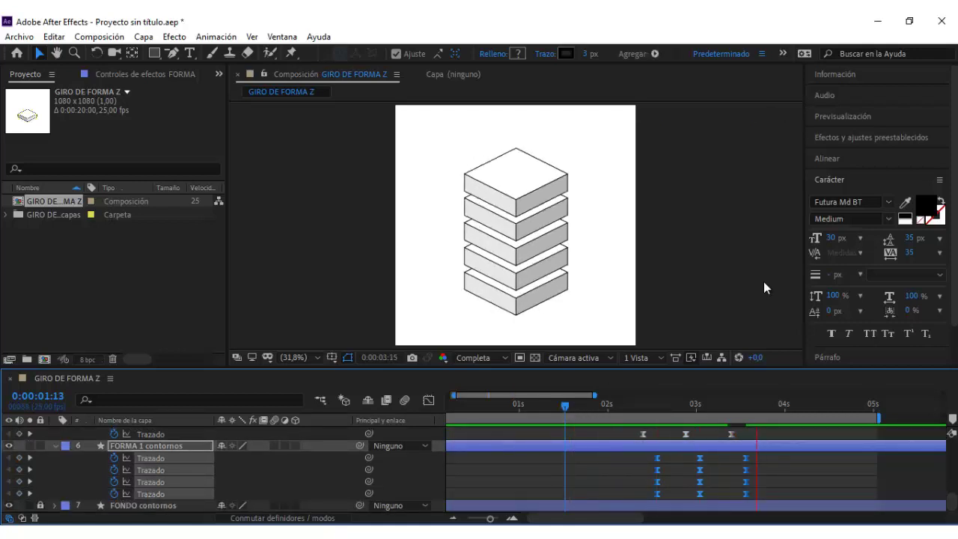
left_click_drag(598, 408, 519, 408)
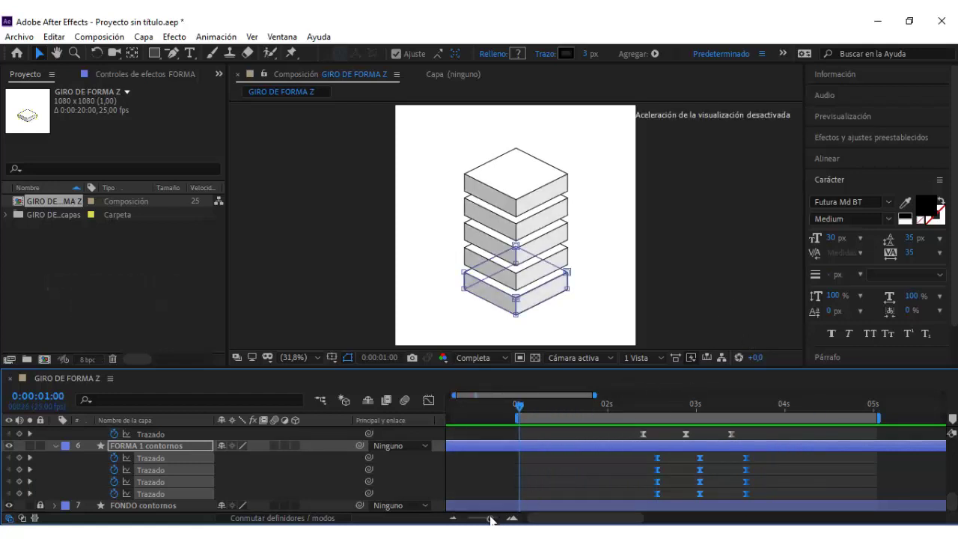
left_click_drag(490, 518, 467, 518)
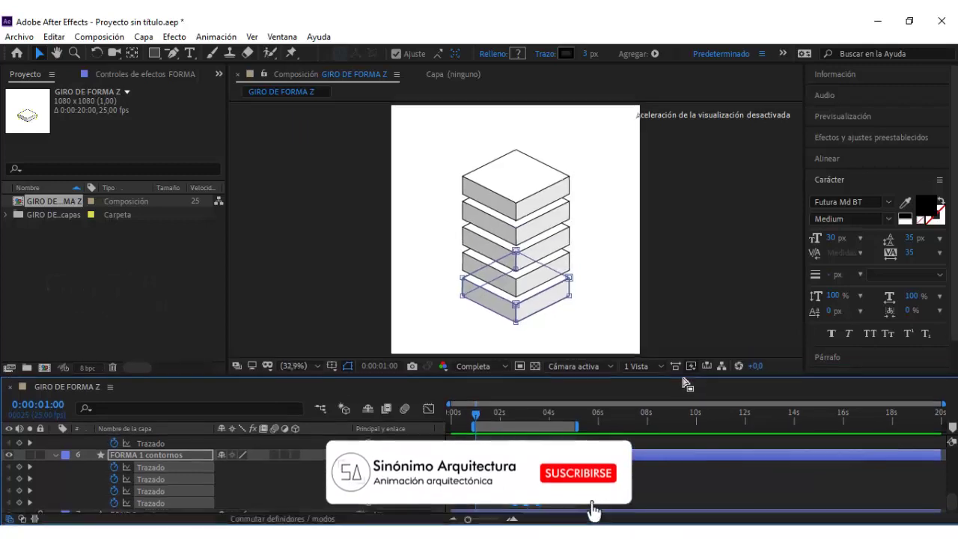
left_click_drag(678, 367, 676, 395)
key("space")
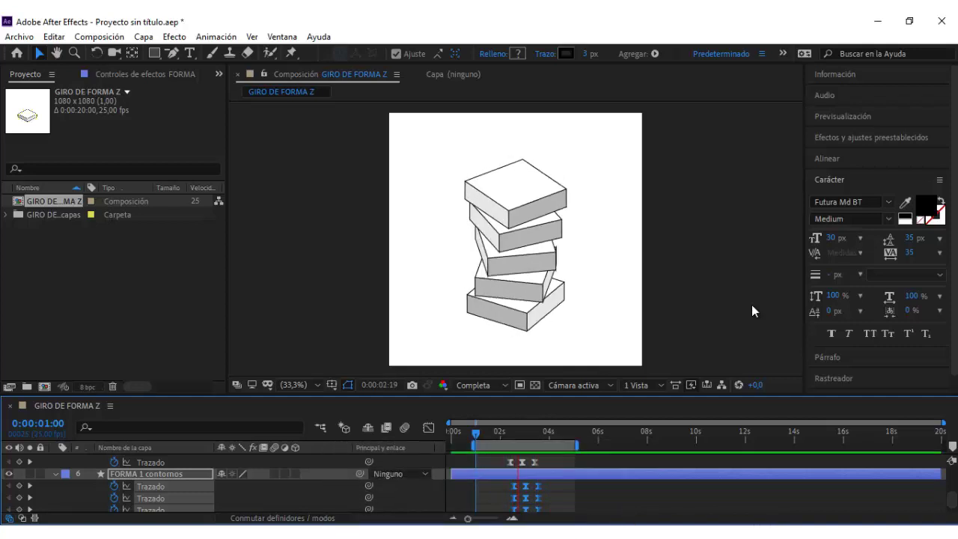
Step: Zoom the timeline in on FORMA 1 contornos 3's keyframes and set the time to 0:00:02:13
left_click(490, 483)
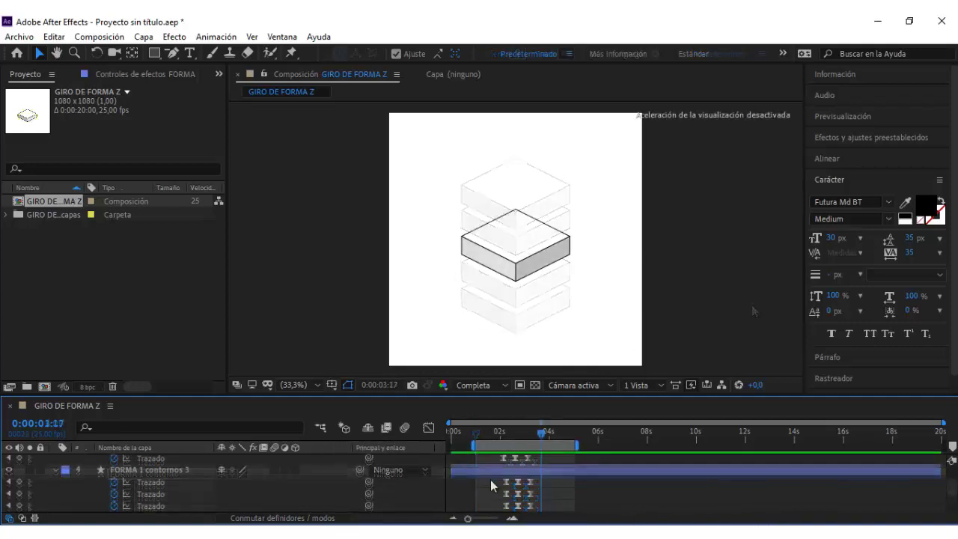
left_click_drag(467, 518, 492, 518)
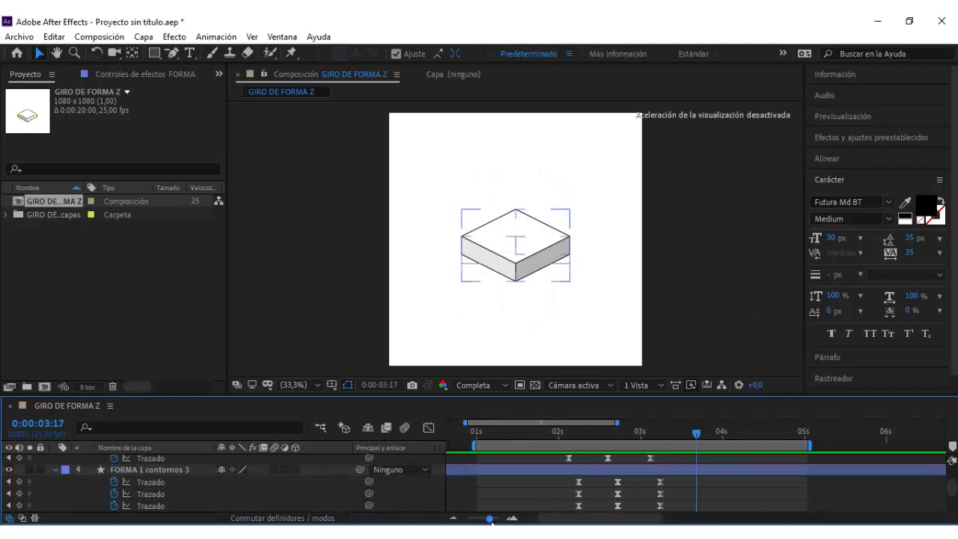
scroll(469, 488, "down", 1)
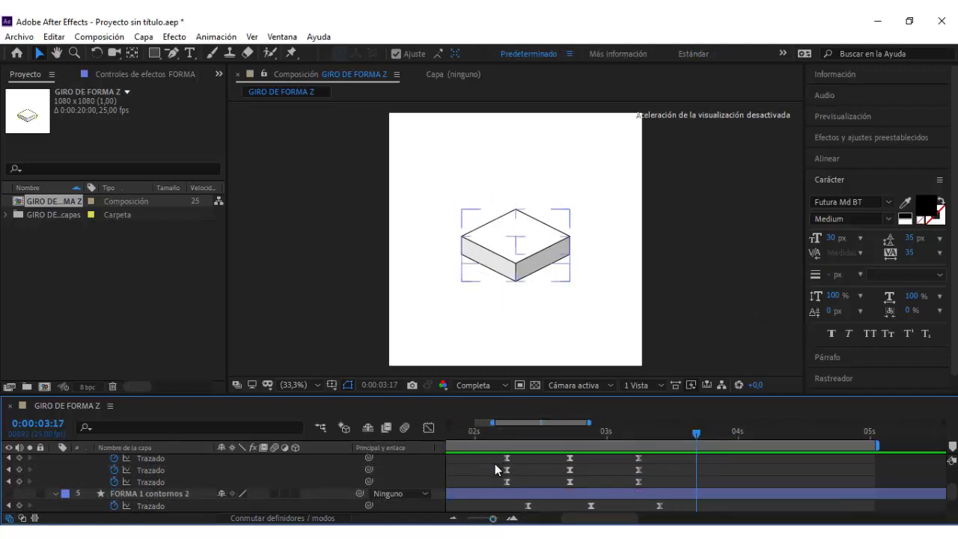
left_click(545, 407)
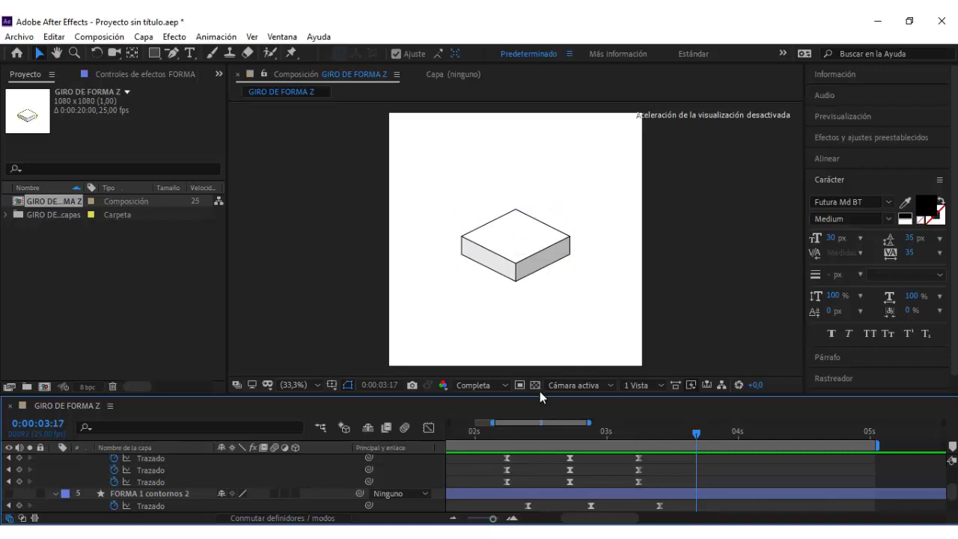
left_click_drag(540, 396, 543, 377)
left_click(533, 453)
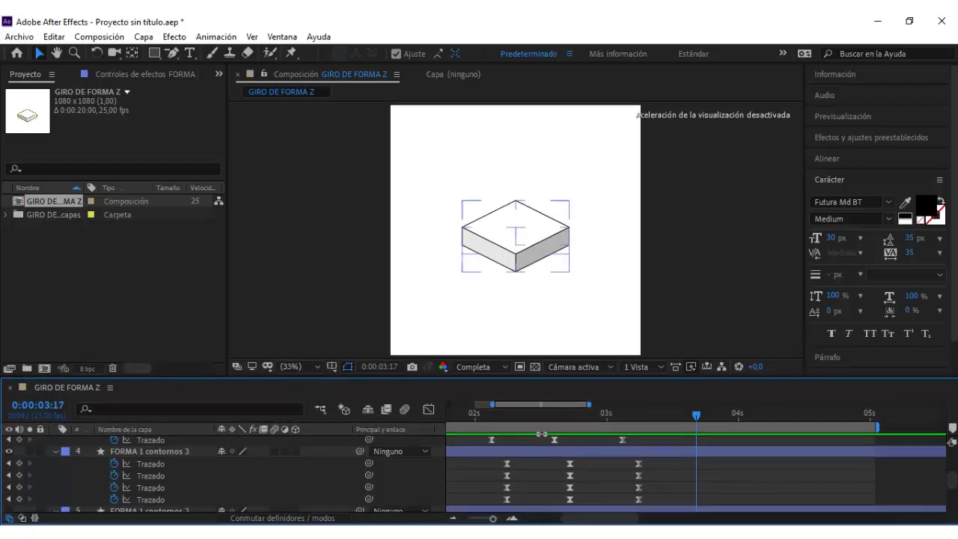
left_click(541, 434)
left_click(543, 415)
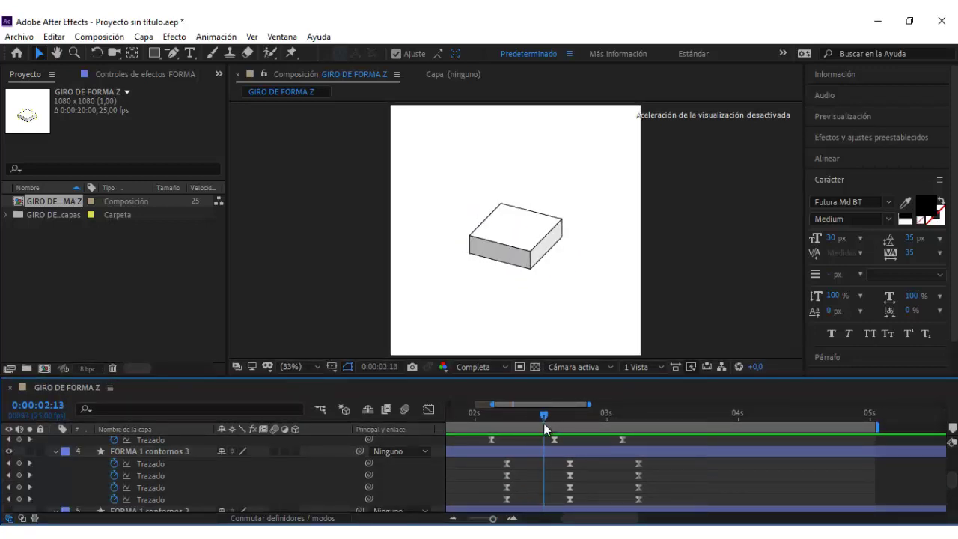
Step: Drag FORMA 1 contornos 3's middle and last path keyframes earlier, snapping the middle ones to 0:00:02:13
left_click(635, 500)
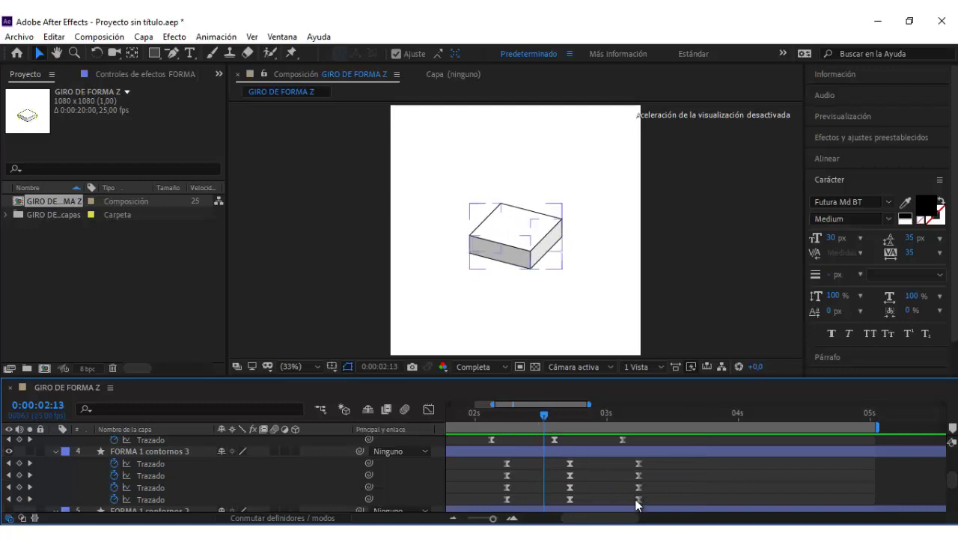
mouse_move(637, 504)
left_mouse_down()
mouse_move(567, 468)
mouse_move(544, 467)
left_mouse_up()
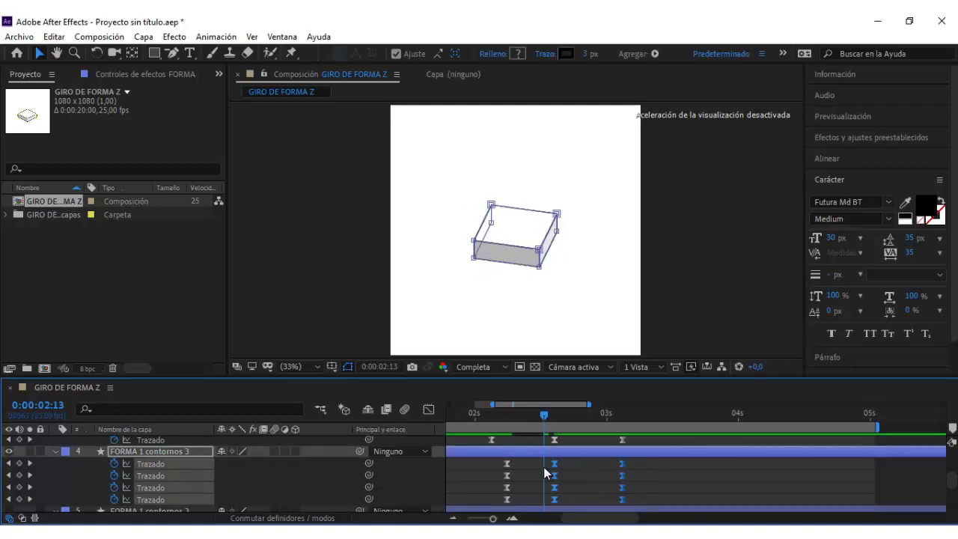
left_click_drag(545, 415, 580, 419)
left_click_drag(624, 500, 582, 464)
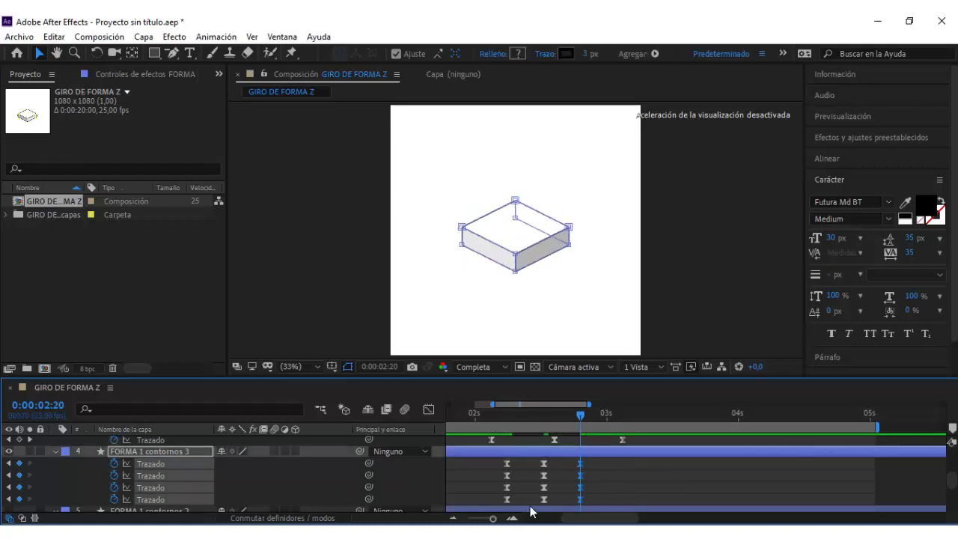
left_click(476, 517)
Step: Preview the faster turn starting from 0:00:01:14
left_click(506, 414)
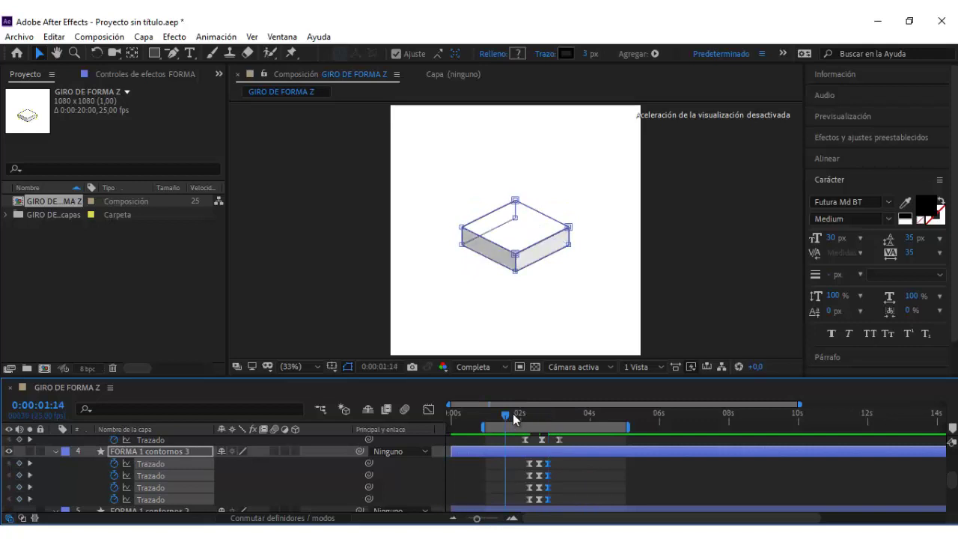
left_click(716, 307)
key("space")
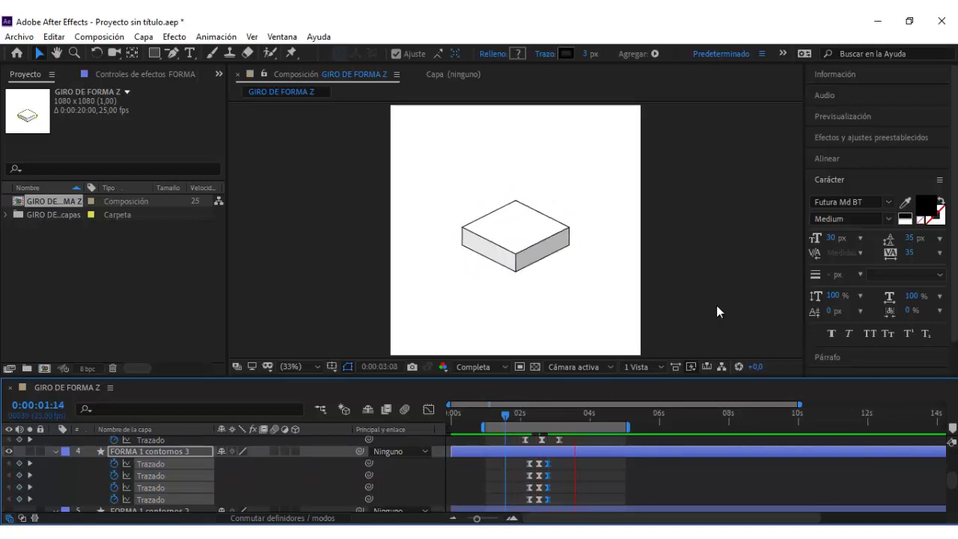
left_click(509, 412)
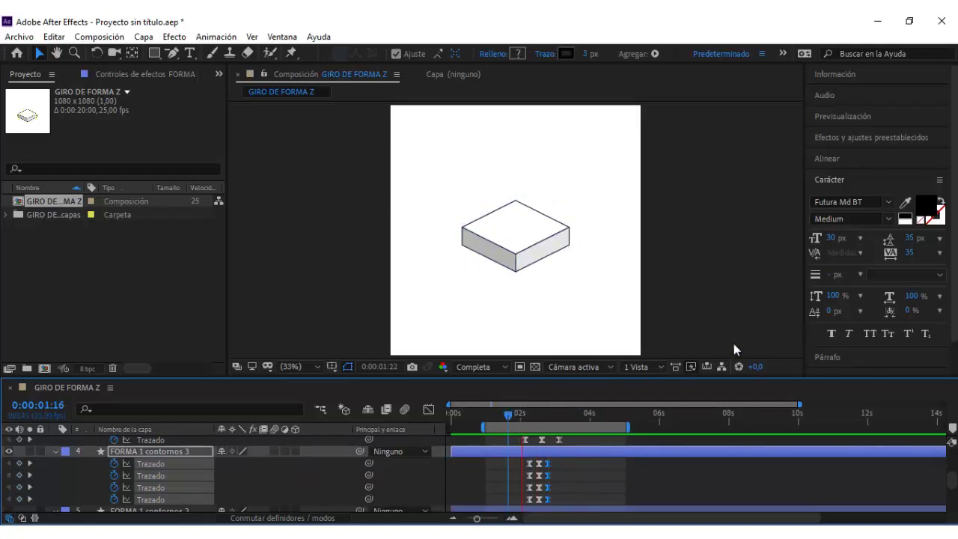